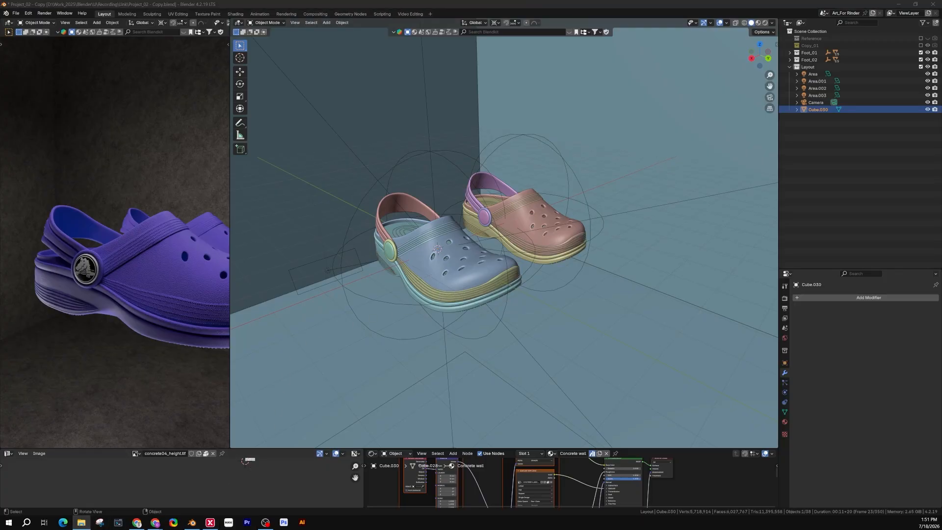
Examine the side-view reference photo Left.jpg and the matching dotted bands on the blue clog model
{"action": "left_click_drag", "start_coordinate": [0, 101], "coordinate": [440, 78]}
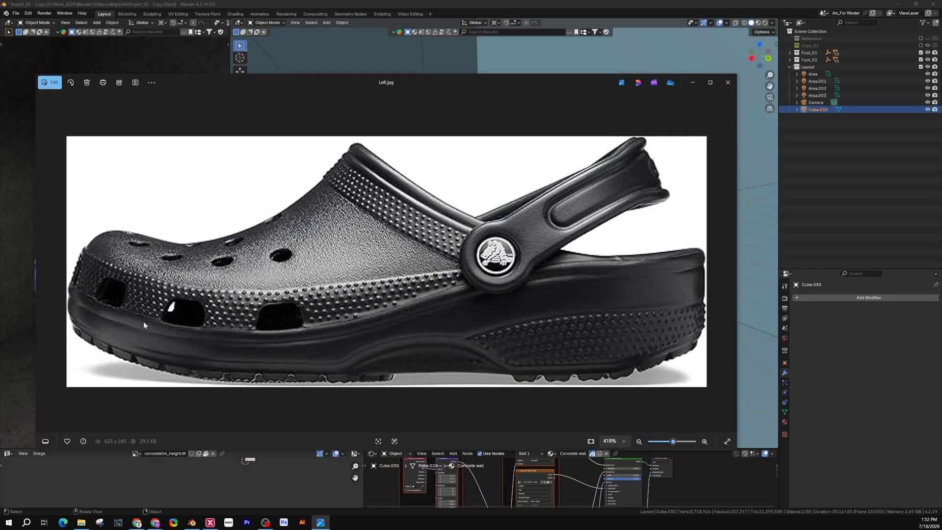
{"action": "left_click_drag", "start_coordinate": [510, 83], "coordinate": [0, 103]}
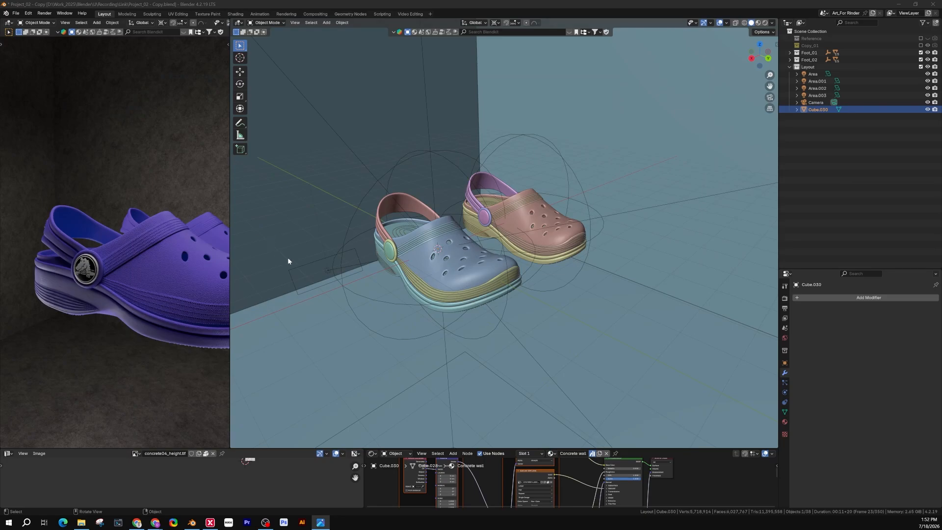
{"action": "middle_click_drag", "start_coordinate": [474, 293], "coordinate": [516, 284]}
{"action": "scroll", "coordinate": [514, 287], "scroll_direction": "up", "scroll_amount": 3}
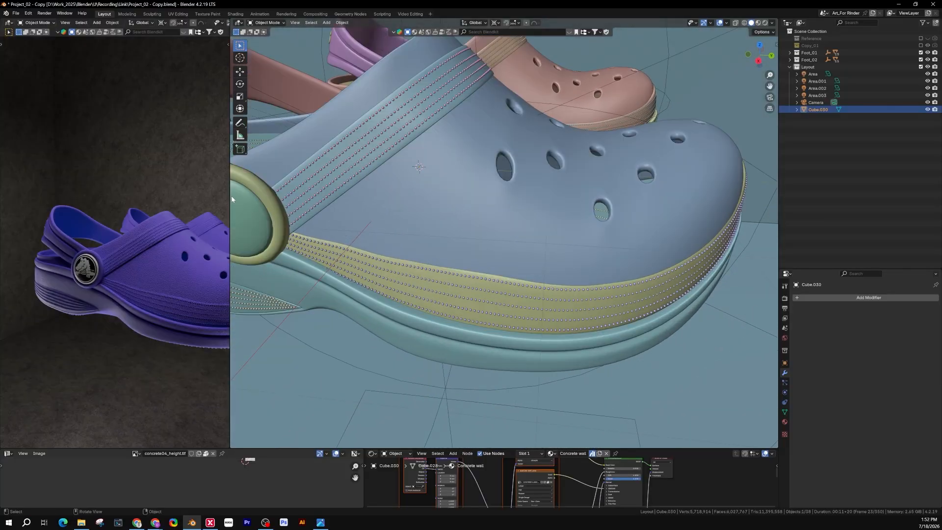
Widen the 3D viewport and exclude the Foot_02 collection from the view layer
{"action": "left_click_drag", "start_coordinate": [232, 198], "coordinate": [158, 198]}
{"action": "scroll", "coordinate": [411, 288], "scroll_direction": "down", "scroll_amount": 2}
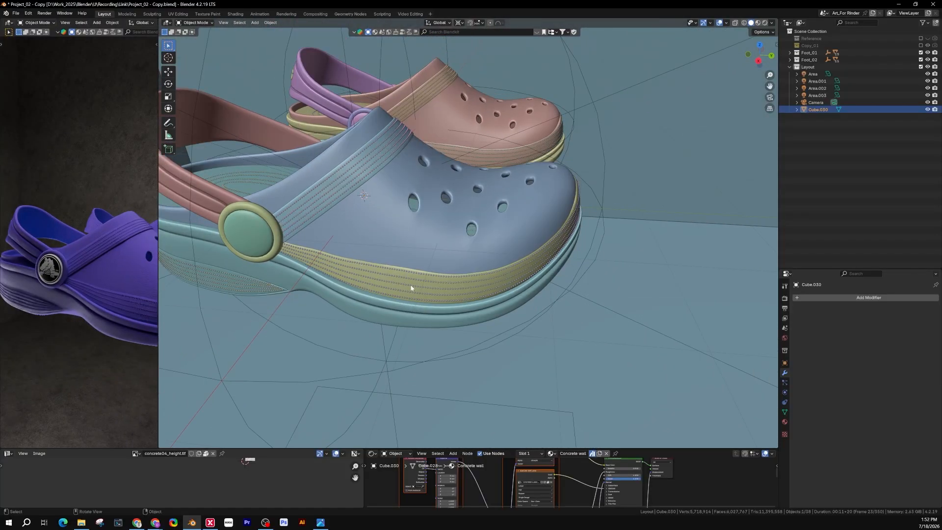
{"action": "middle_click_drag", "start_coordinate": [411, 288], "coordinate": [446, 112]}
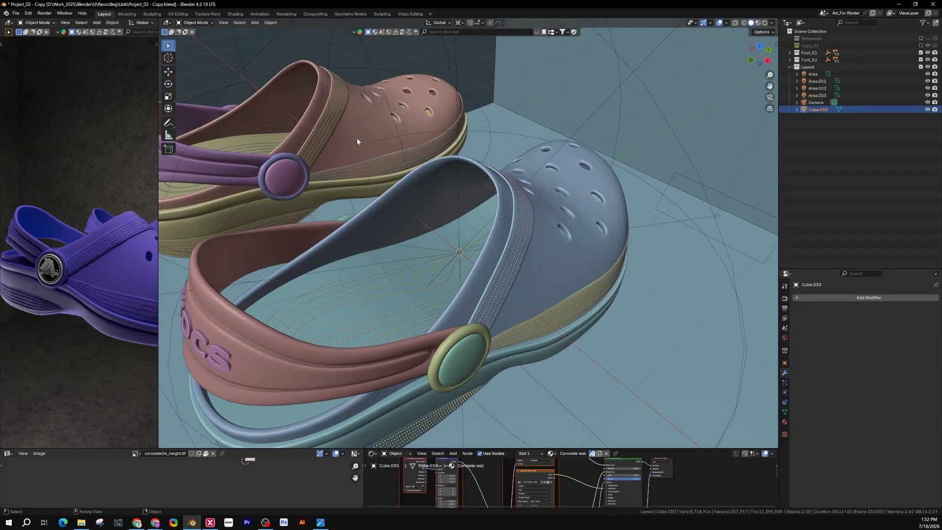
{"action": "scroll", "coordinate": [354, 154], "scroll_direction": "down", "scroll_amount": 5}
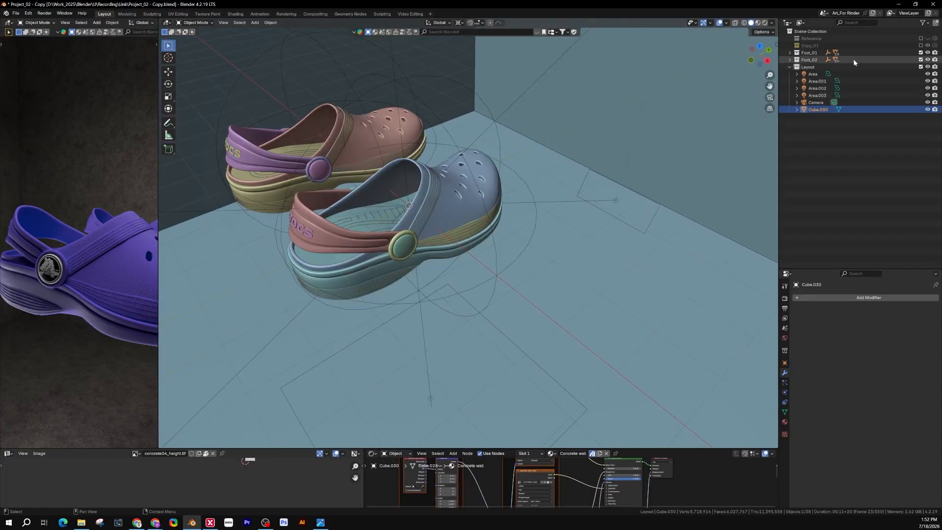
{"action": "left_click", "coordinate": [920, 59]}
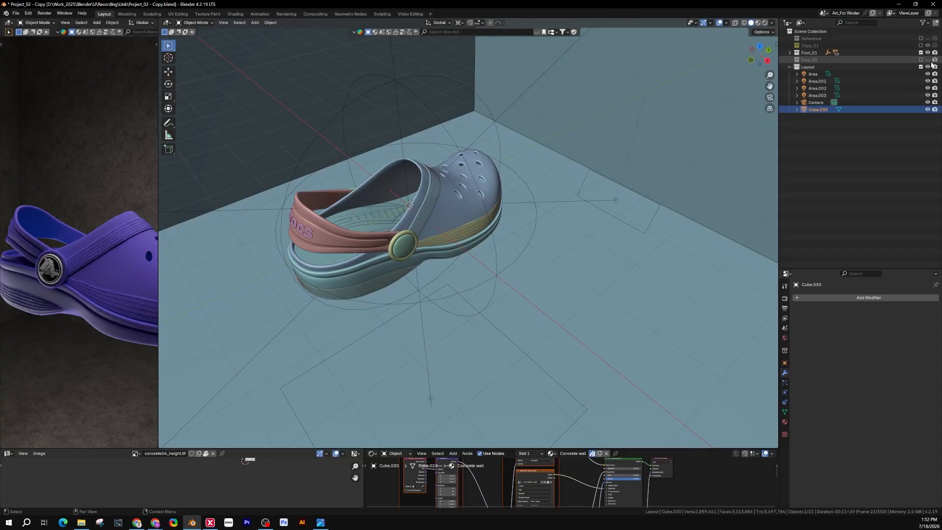
Isolate the clog's blue upper and yellow side band in local view, with Screencast Keys enabled
{"action": "scroll", "coordinate": [444, 232], "scroll_direction": "up", "scroll_amount": 5}
{"action": "middle_click_drag", "start_coordinate": [452, 237], "coordinate": [464, 272]}
{"action": "scroll", "coordinate": [464, 262], "scroll_direction": "down", "scroll_amount": 3}
{"action": "middle_click_drag", "start_coordinate": [414, 229], "coordinate": [472, 296]}
{"action": "left_click", "coordinate": [524, 201]}
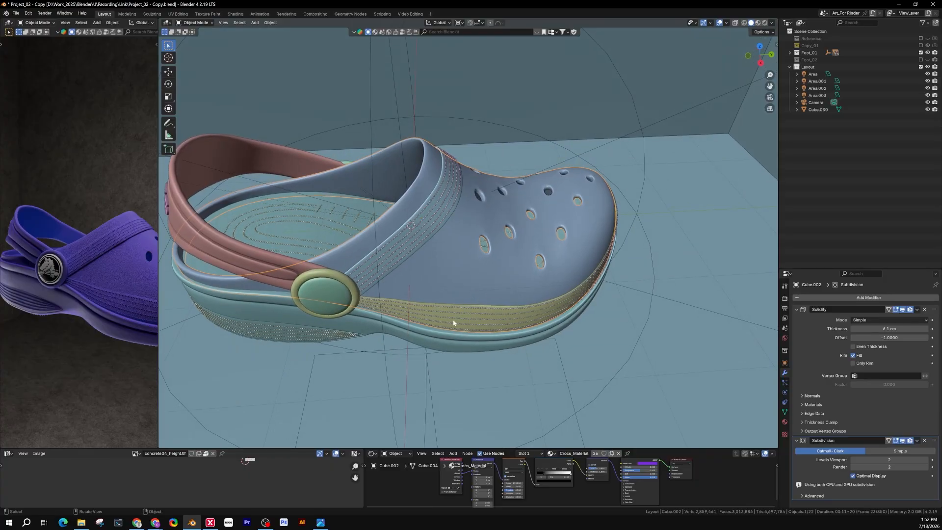
{"action": "scroll", "coordinate": [452, 322], "scroll_direction": "up", "scroll_amount": 5}
{"action": "left_click", "coordinate": [509, 301], "text": "shift"}
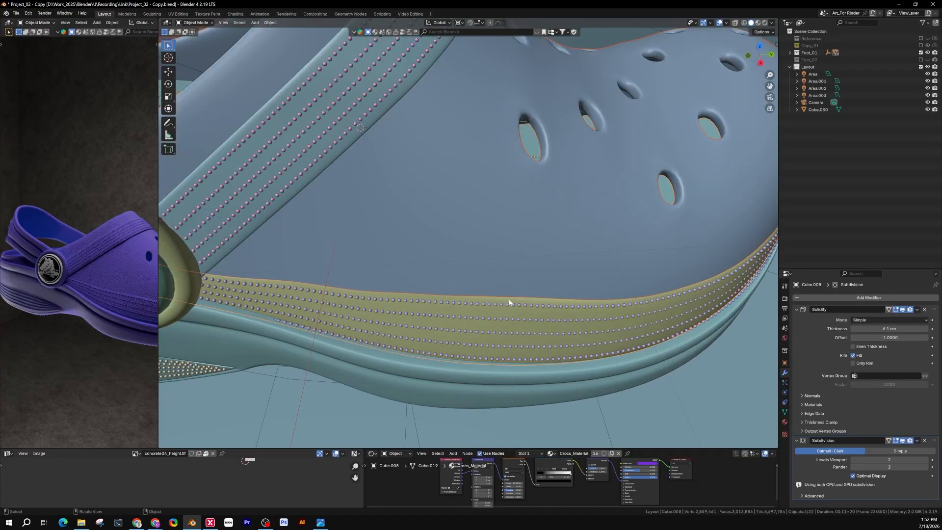
{"action": "scroll", "coordinate": [469, 274], "scroll_direction": "down", "scroll_amount": 8}
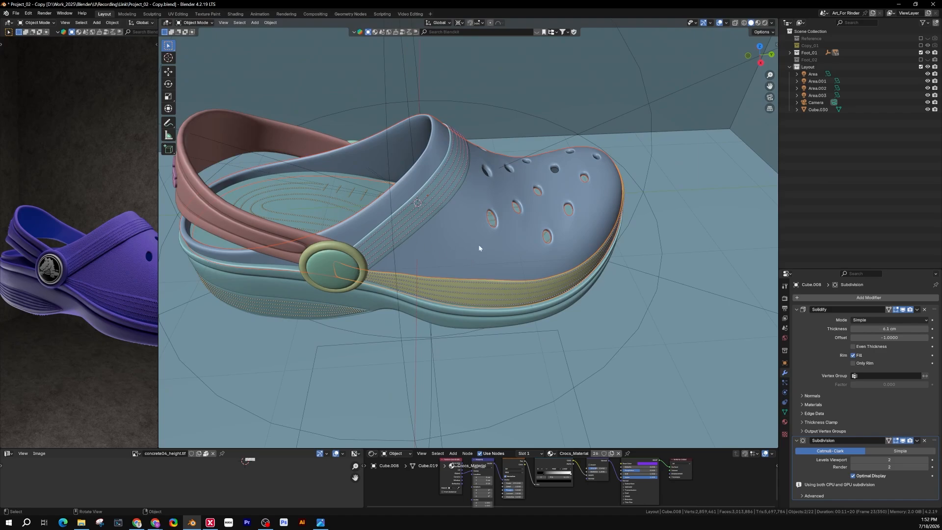
{"action": "key", "text": "n"}
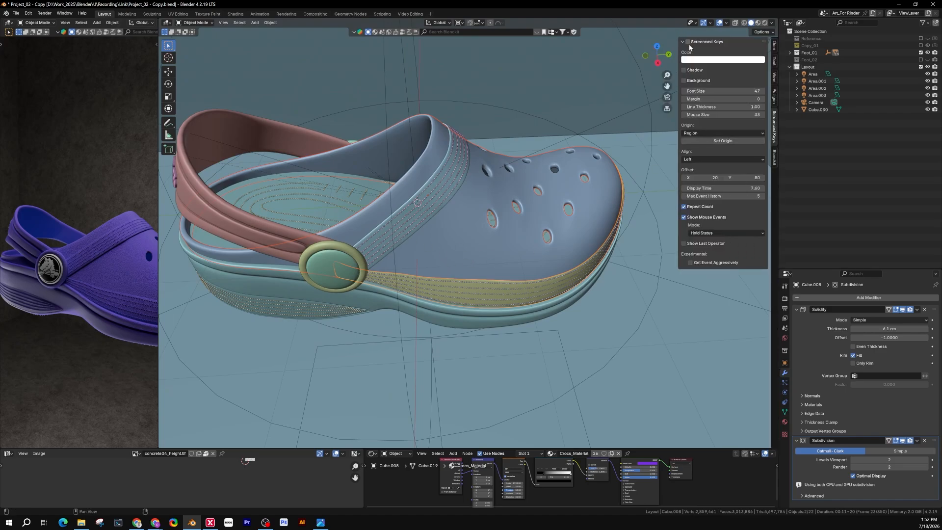
{"action": "key", "text": "n"}
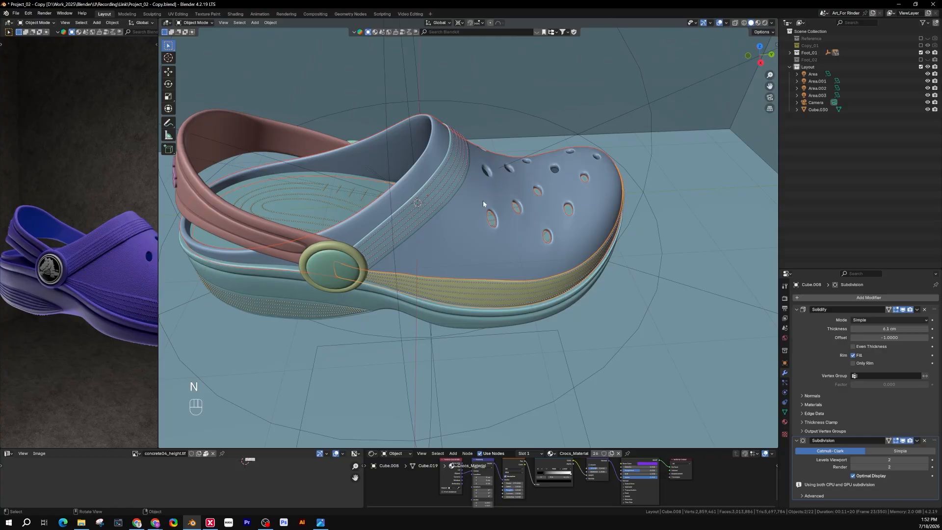
{"action": "key", "text": "KP_Divide"}
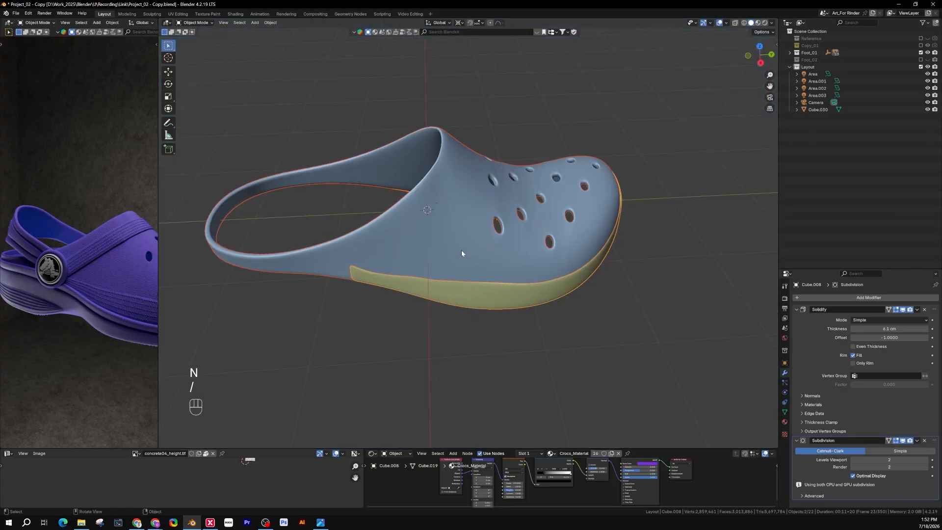
{"action": "left_click", "coordinate": [523, 365]}
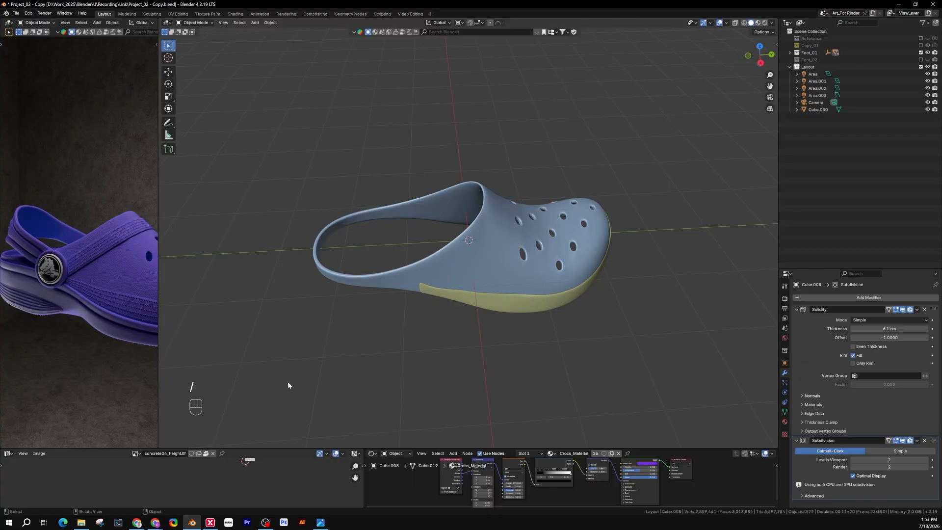
Examine the blue upper's mesh topology around the collar and vent holes in Edit Mode
{"action": "middle_click_drag", "start_coordinate": [335, 364], "coordinate": [539, 271]}
{"action": "scroll", "coordinate": [484, 272], "scroll_direction": "up", "scroll_amount": 2}
{"action": "left_click", "coordinate": [516, 277]}
{"action": "scroll", "coordinate": [516, 280], "scroll_direction": "up", "scroll_amount": 3}
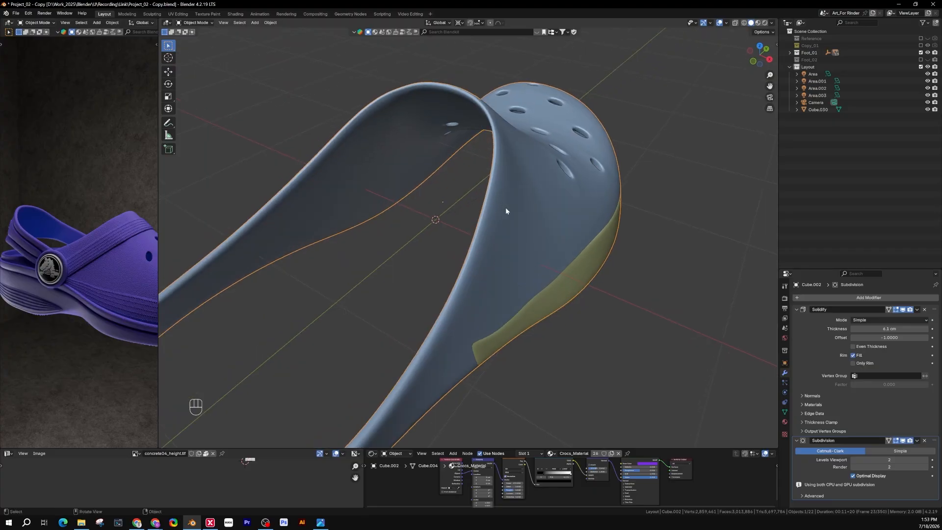
{"action": "key", "text": "Tab"}
{"action": "middle_click_drag", "start_coordinate": [531, 253], "coordinate": [564, 255]}
{"action": "middle_click_drag", "start_coordinate": [439, 106], "coordinate": [495, 107]}
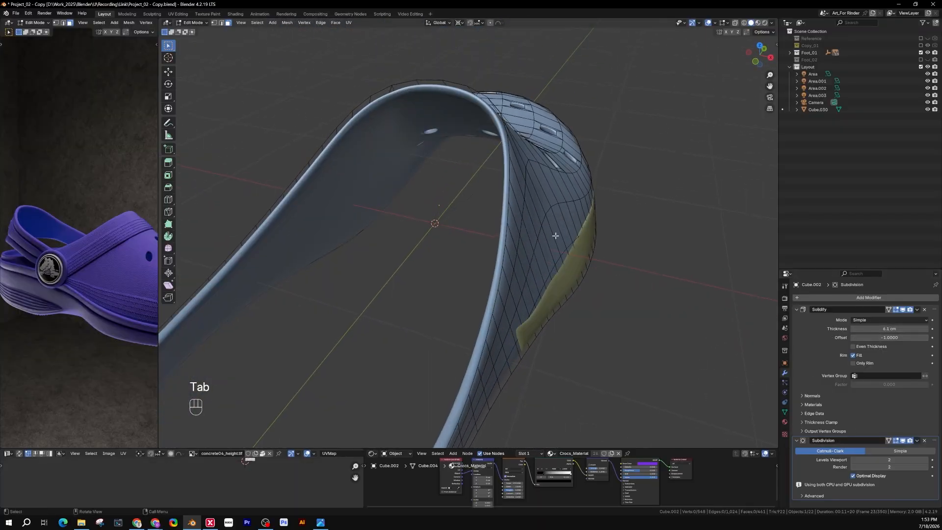
{"action": "middle_click_drag", "start_coordinate": [471, 206], "coordinate": [625, 283]}
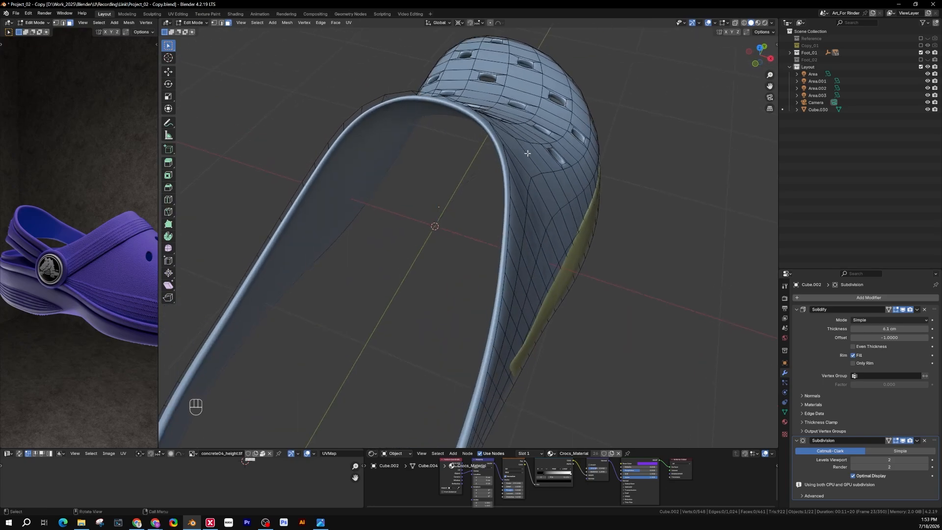
{"action": "middle_click_drag", "start_coordinate": [520, 175], "coordinate": [353, 148]}
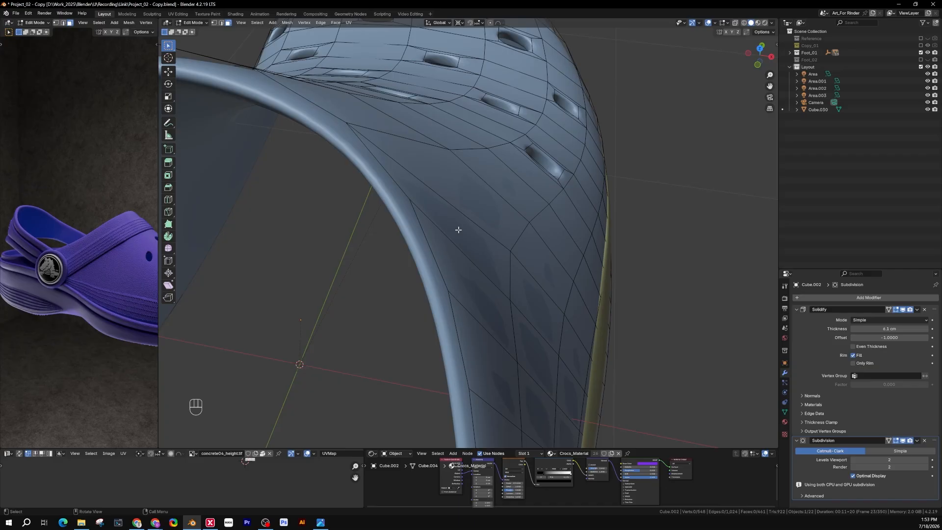
Return to Object Mode and apply the Solidify modifier on the blue upper
{"action": "key", "text": "Tab"}
{"action": "left_click", "coordinate": [917, 310]}
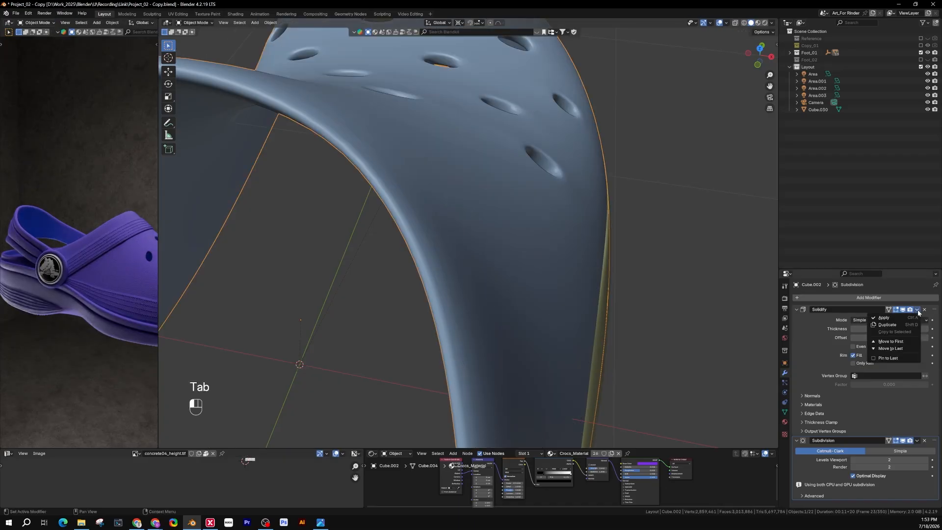
{"action": "left_click", "coordinate": [883, 317]}
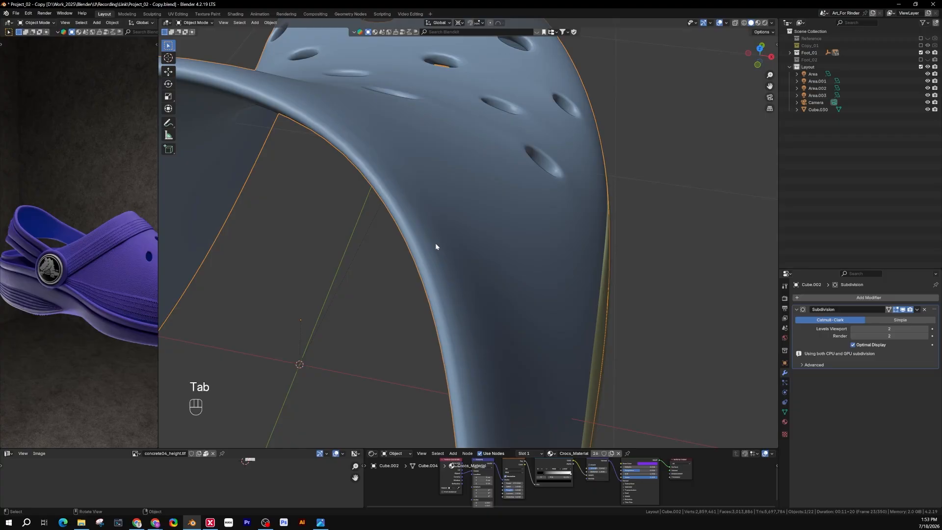
Inspect the upper's thickened mesh along the collar and side in Edit Mode, using face selection
{"action": "key", "text": "Tab"}
{"action": "middle_click_drag", "start_coordinate": [436, 247], "coordinate": [444, 193]}
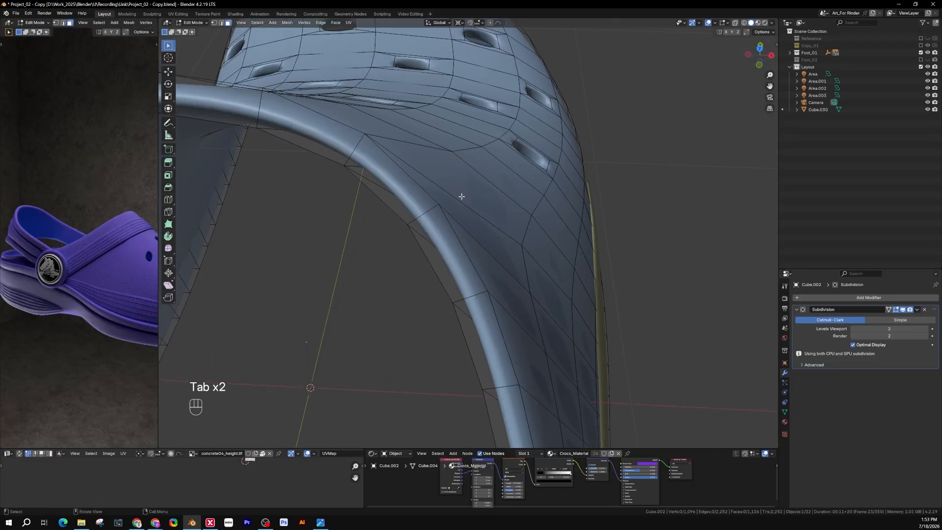
{"action": "mouse_move", "coordinate": [461, 196]}
{"action": "middle_mouse_down"}
{"action": "mouse_move", "coordinate": [492, 168]}
{"action": "mouse_move", "coordinate": [467, 141]}
{"action": "mouse_move", "coordinate": [487, 160]}
{"action": "mouse_move", "coordinate": [459, 211]}
{"action": "middle_mouse_up"}
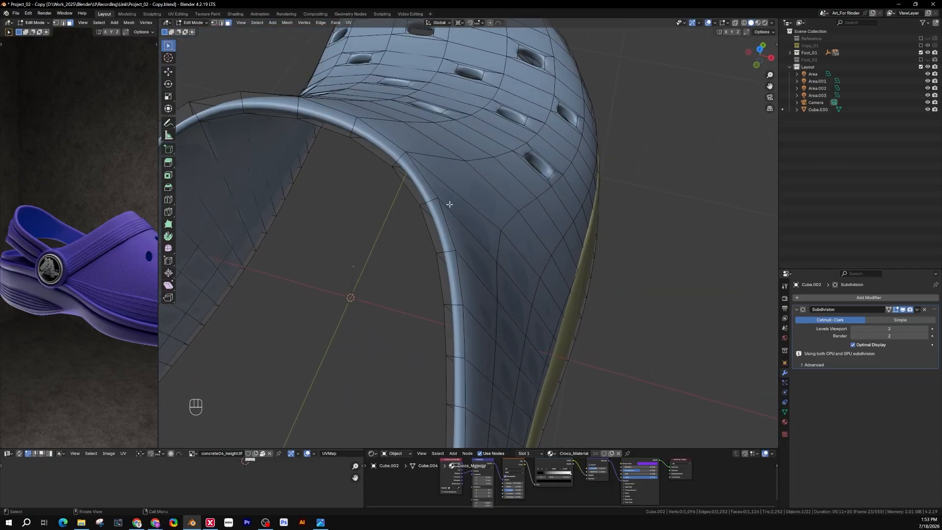
{"action": "scroll", "coordinate": [455, 228], "scroll_direction": "up", "scroll_amount": 2}
{"action": "key", "text": "3"}
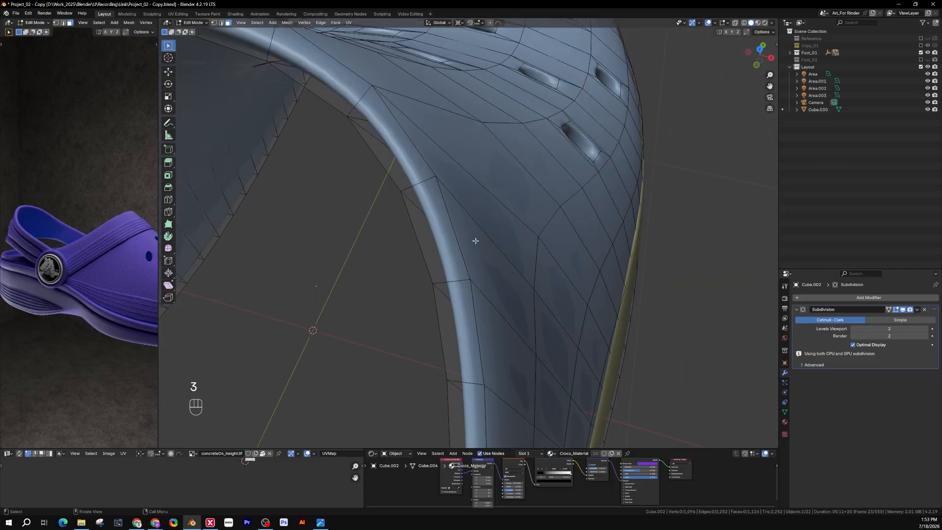
{"action": "left_click", "coordinate": [479, 228]}
{"action": "middle_click_drag", "start_coordinate": [501, 282], "coordinate": [455, 294]}
{"action": "scroll", "coordinate": [498, 240], "scroll_direction": "down", "scroll_amount": 4}
{"action": "scroll", "coordinate": [423, 234], "scroll_direction": "down", "scroll_amount": 1}
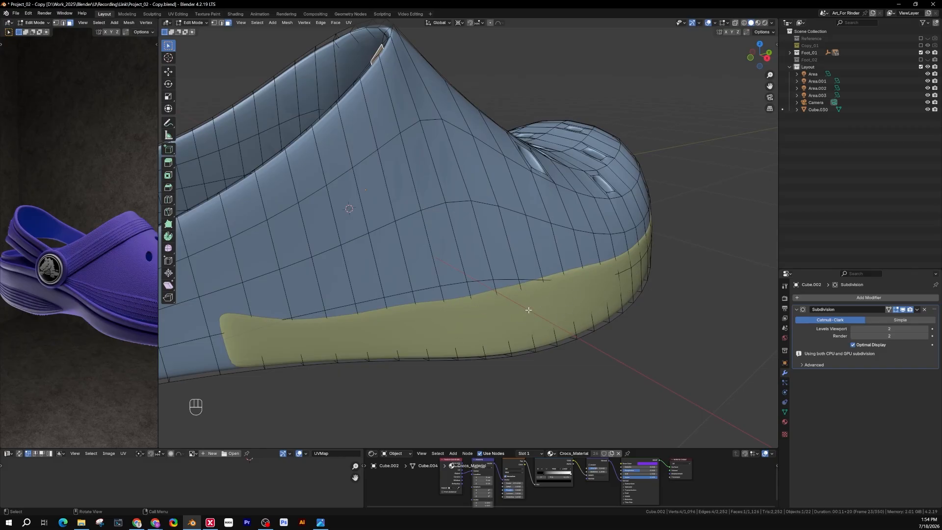
{"action": "key", "text": "Tab"}
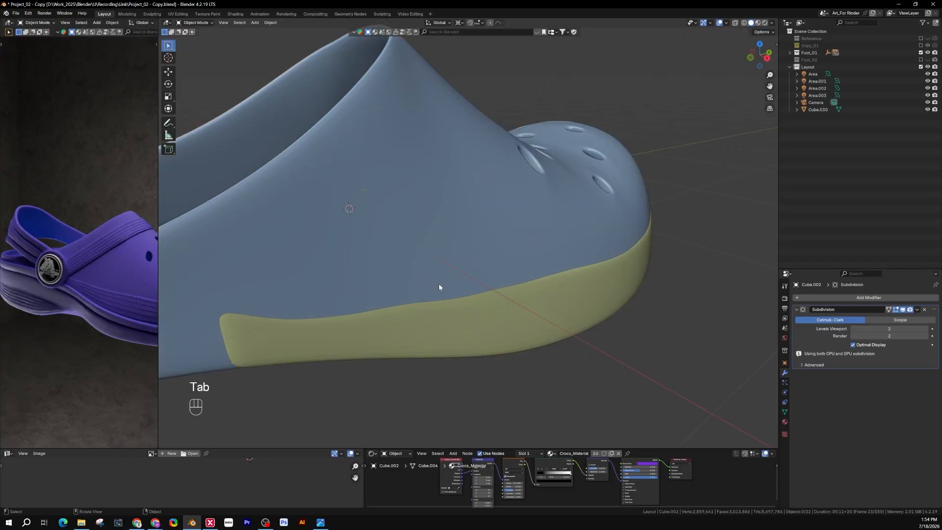
{"action": "key", "text": "Tab"}
{"action": "middle_click_drag", "start_coordinate": [470, 359], "coordinate": [444, 348]}
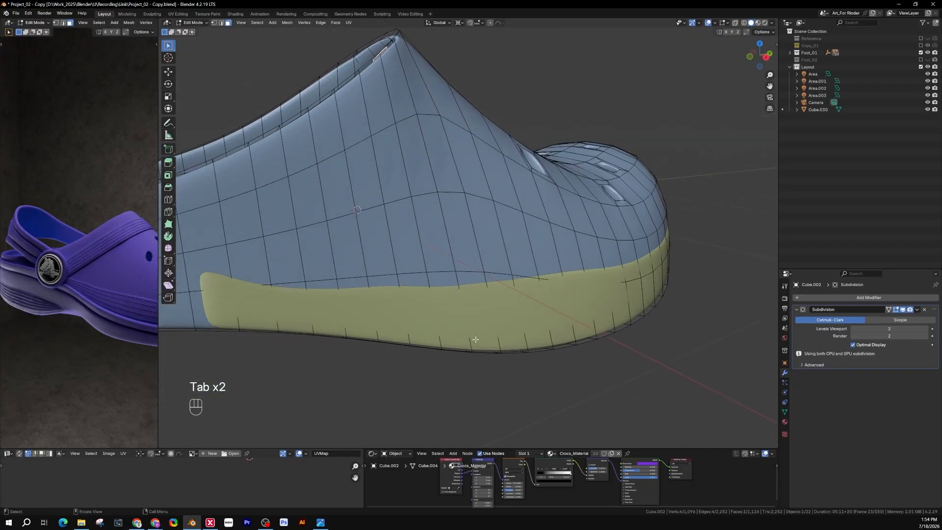
{"action": "key", "text": "Tab"}
Check where the yellow side band meets the upper, picking the band and upper faces along the band's upper edge
{"action": "left_click", "coordinate": [432, 328]}
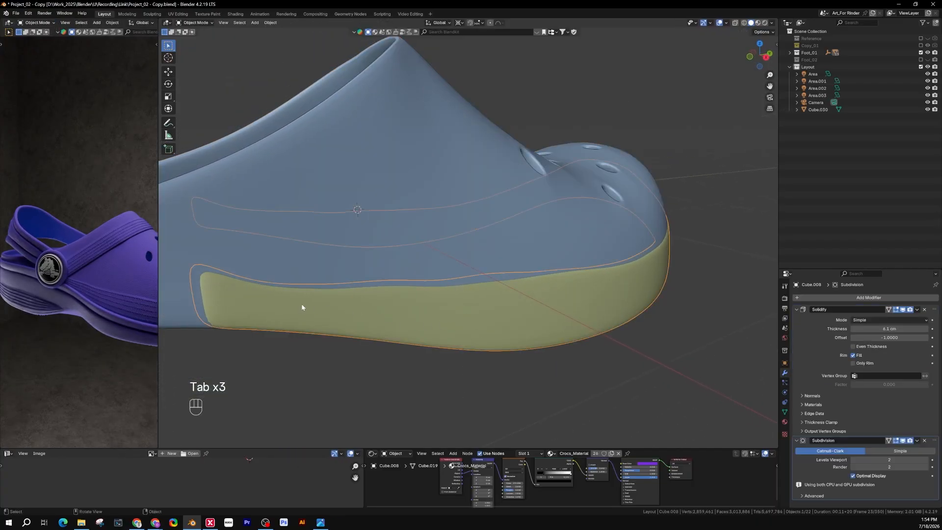
{"action": "middle_click_drag", "start_coordinate": [243, 298], "coordinate": [513, 216]}
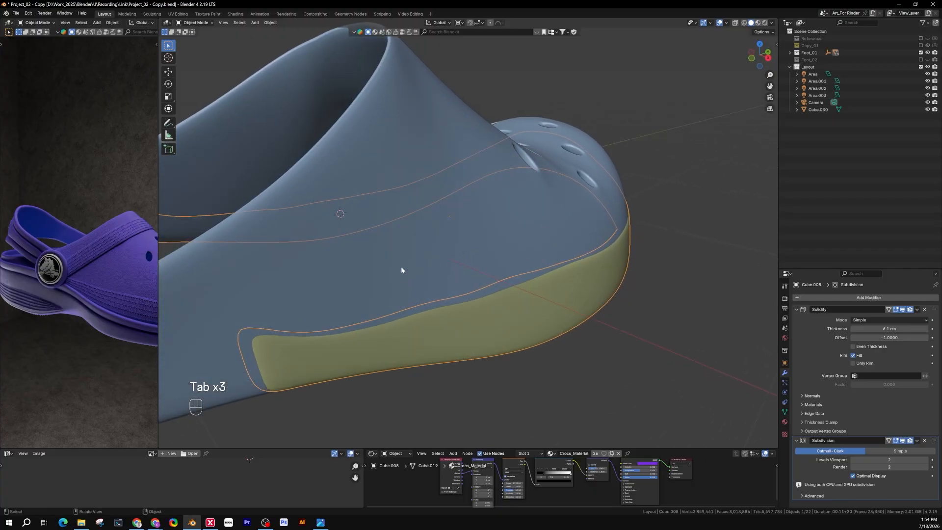
{"action": "middle_click_drag", "start_coordinate": [406, 266], "coordinate": [453, 259], "text": "shift"}
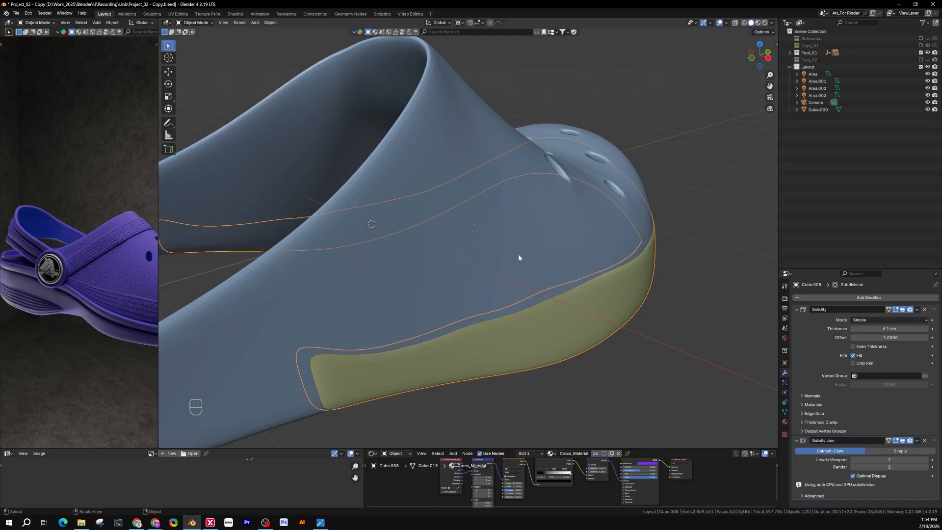
{"action": "left_click", "coordinate": [513, 304]}
{"action": "key", "text": "Tab"}
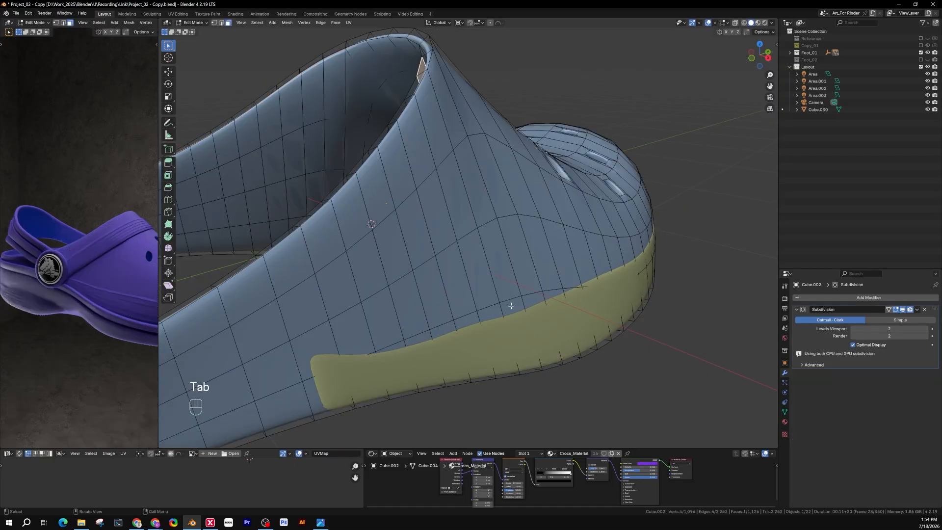
{"action": "left_click", "coordinate": [509, 314]}
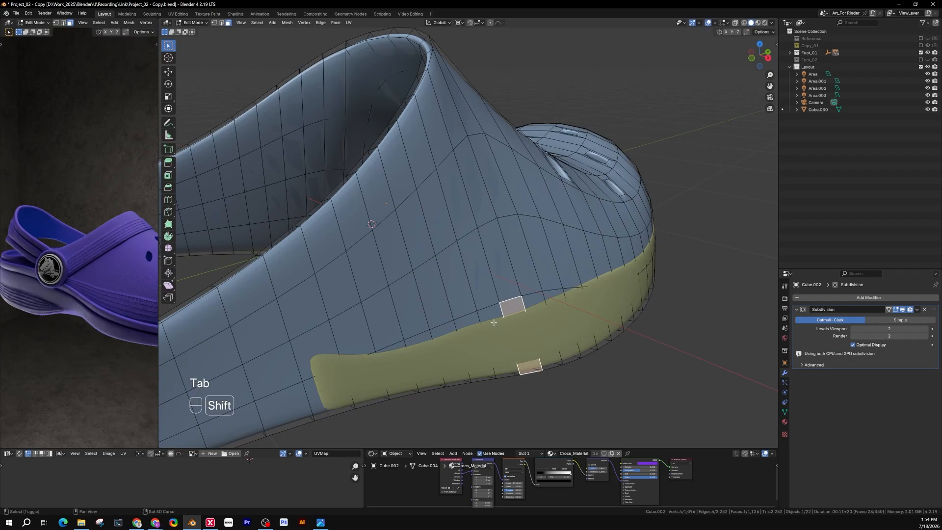
{"action": "left_click", "coordinate": [491, 316], "text": "shift"}
{"action": "middle_click_drag", "start_coordinate": [490, 316], "coordinate": [472, 337]}
{"action": "key", "text": "Tab"}
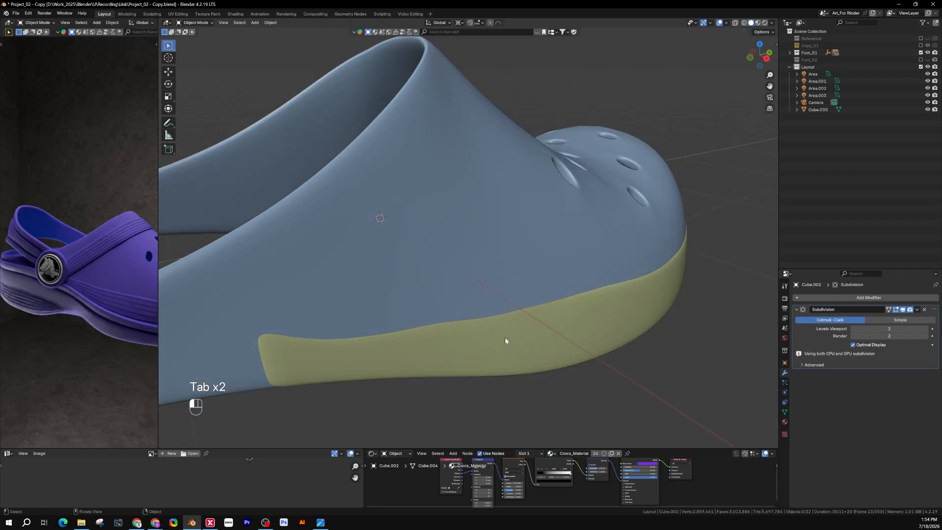
Inspect the yellow side band's own mesh in Edit Mode, picking individual faces in its upper and lower rows
{"action": "left_click", "coordinate": [500, 338]}
{"action": "key", "text": "Tab"}
{"action": "left_click", "coordinate": [490, 329]}
{"action": "left_click", "coordinate": [475, 360]}
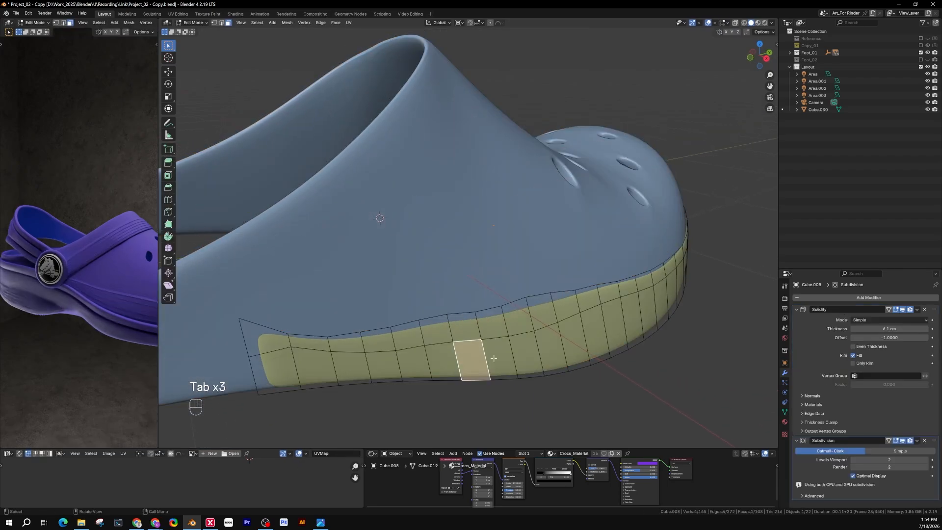
{"action": "left_click", "coordinate": [499, 354]}
{"action": "left_click", "coordinate": [492, 322]}
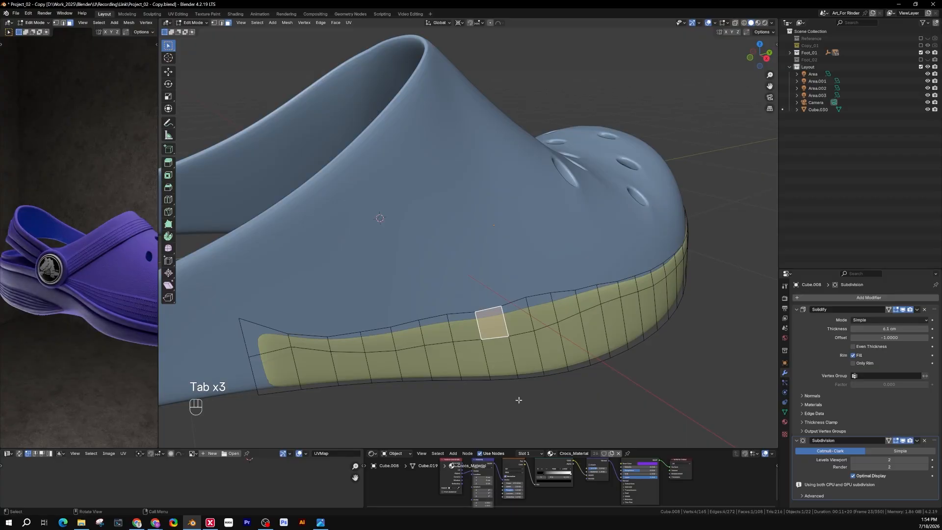
{"action": "middle_click_drag", "start_coordinate": [501, 404], "coordinate": [516, 416]}
{"action": "key", "text": "Tab"}
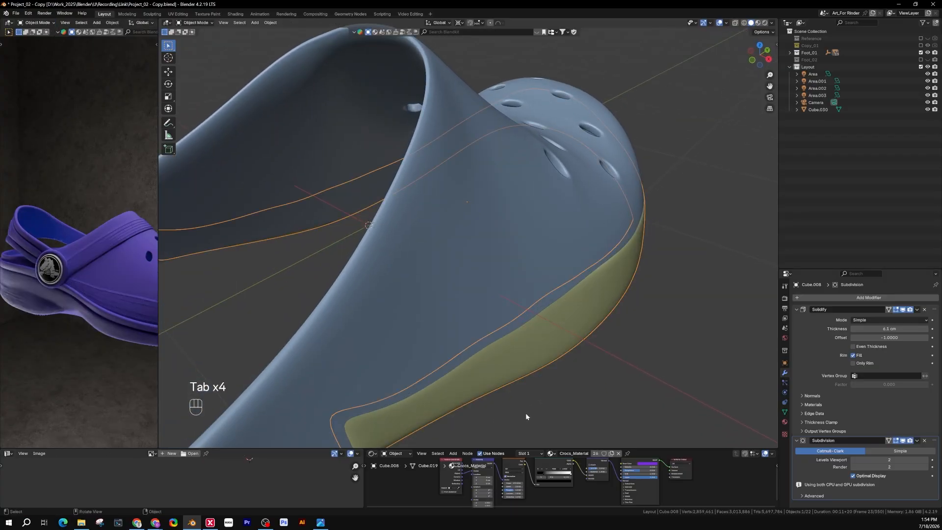
Select the yellow side band and hide it from the viewport
{"action": "left_click", "coordinate": [470, 308]}
{"action": "left_click", "coordinate": [528, 393]}
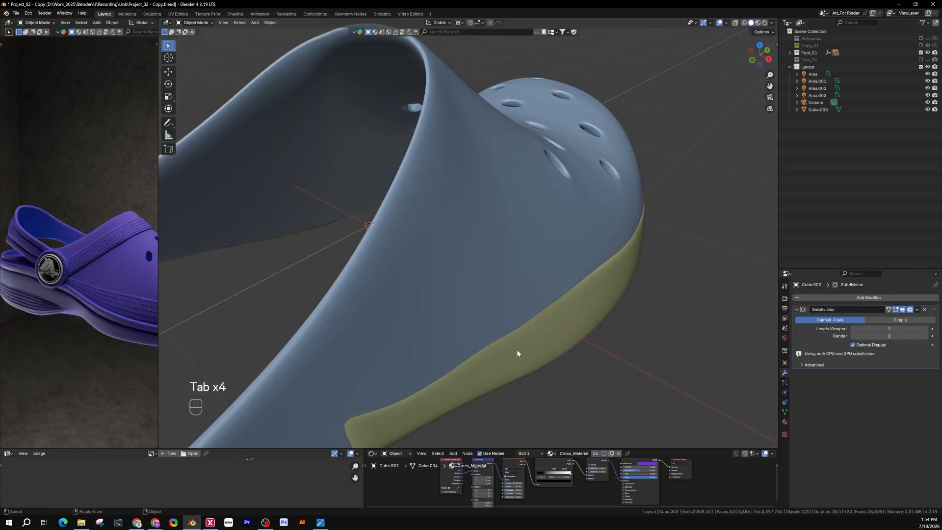
{"action": "left_click", "coordinate": [517, 351]}
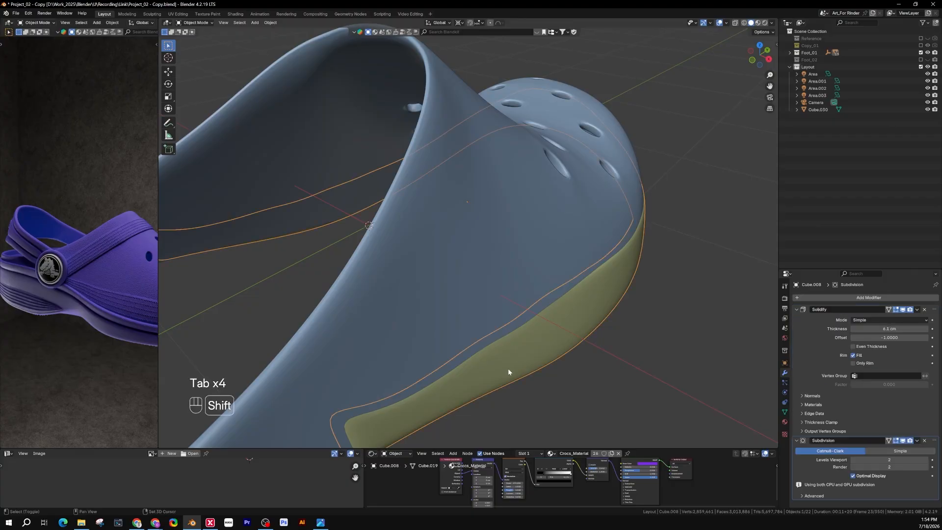
{"action": "middle_click_drag", "start_coordinate": [507, 368], "coordinate": [518, 337], "text": "shift"}
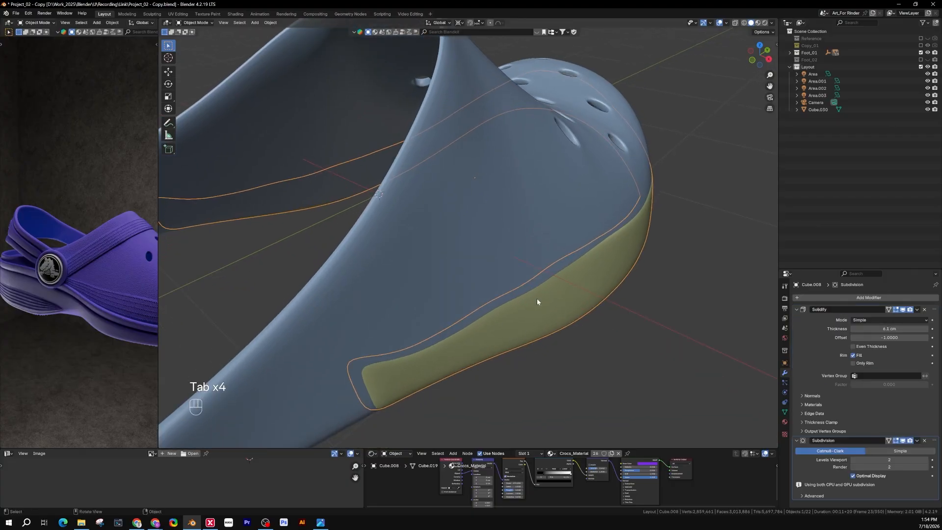
{"action": "key", "text": "h"}
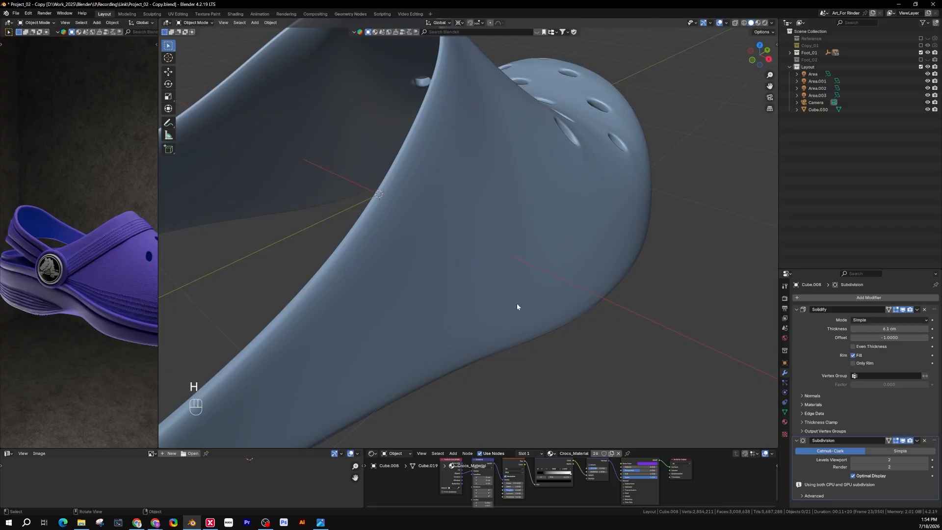
Select the blue upper and enter Edit Mode on it, viewing its side
{"action": "left_click", "coordinate": [517, 304]}
{"action": "key", "text": "Tab"}
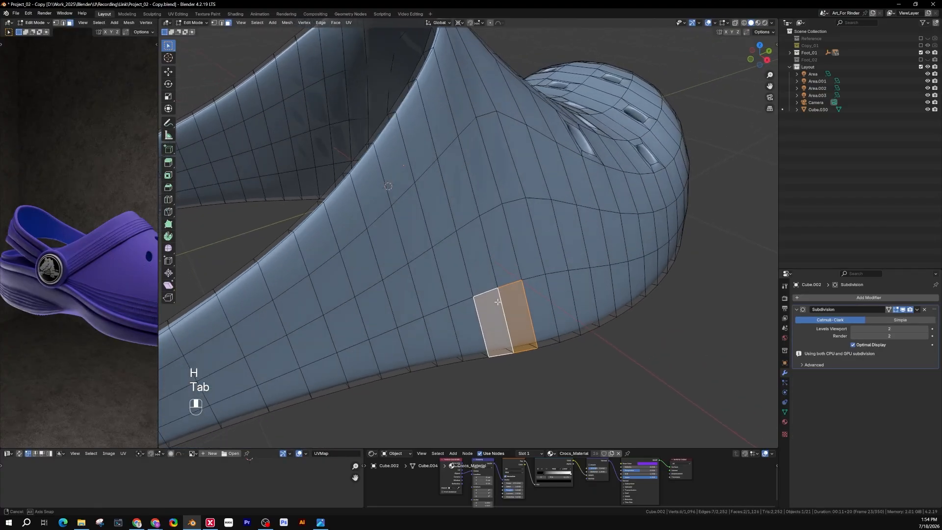
{"action": "middle_click_drag", "start_coordinate": [497, 301], "coordinate": [454, 302]}
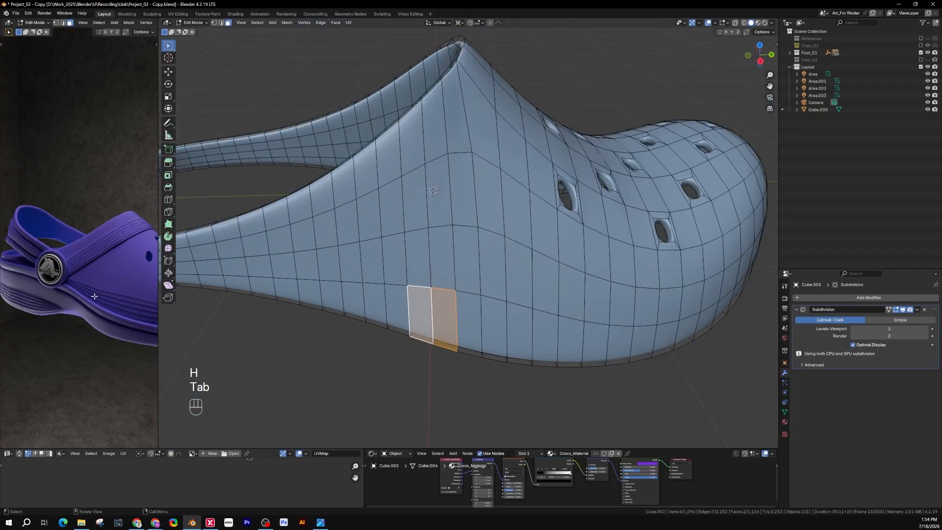
Widen the rendered preview viewport and turn on its gizmos and overlays
{"action": "left_click", "coordinate": [156, 40]}
{"action": "left_click_drag", "start_coordinate": [156, 41], "coordinate": [238, 41]}
{"action": "scroll", "coordinate": [206, 22], "scroll_direction": "down", "scroll_amount": 8}
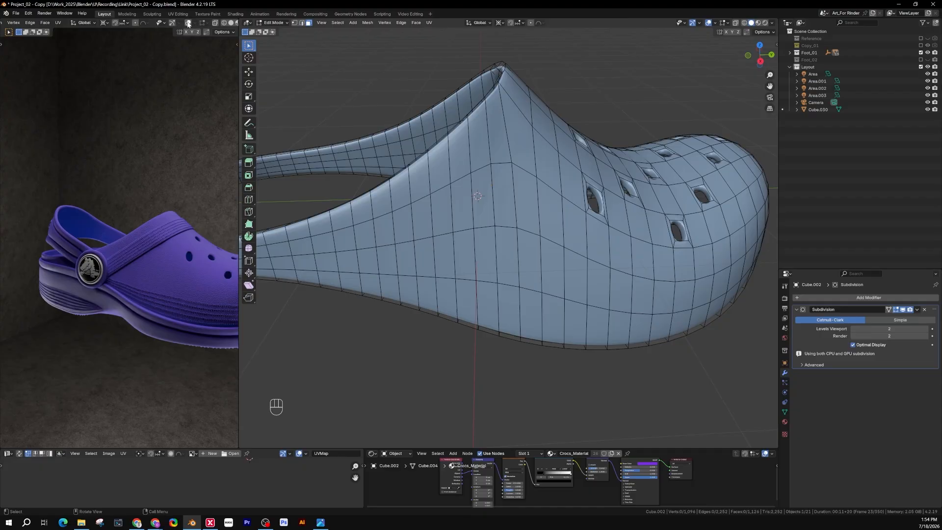
{"action": "left_click", "coordinate": [172, 22]}
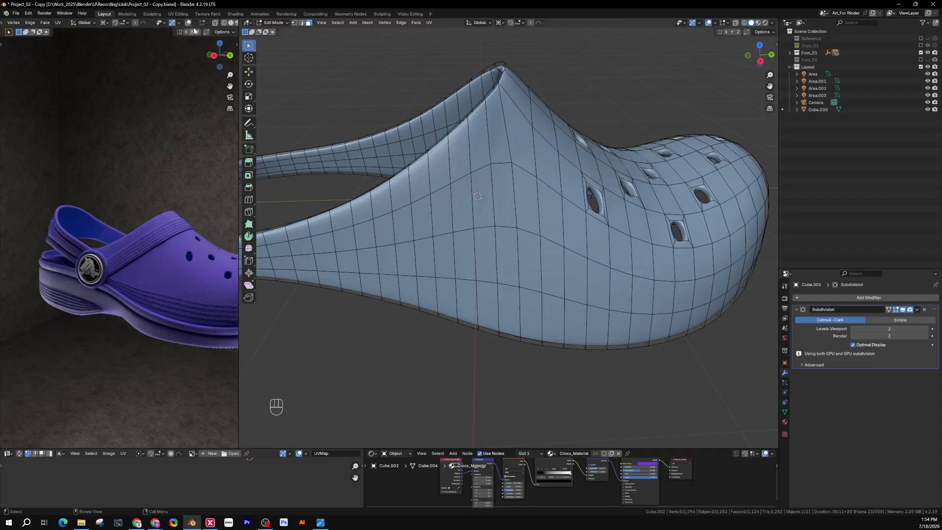
{"action": "left_click", "coordinate": [188, 22]}
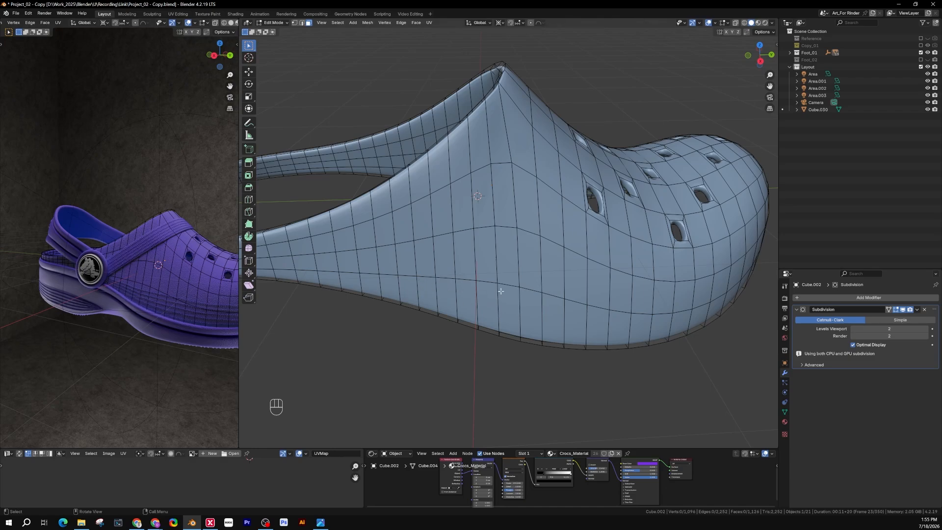
Delete two adjacent outer faces in the upper's lowest side row near the strap rivet, together with the inner and rim faces behind them
{"action": "left_click", "coordinate": [407, 290]}
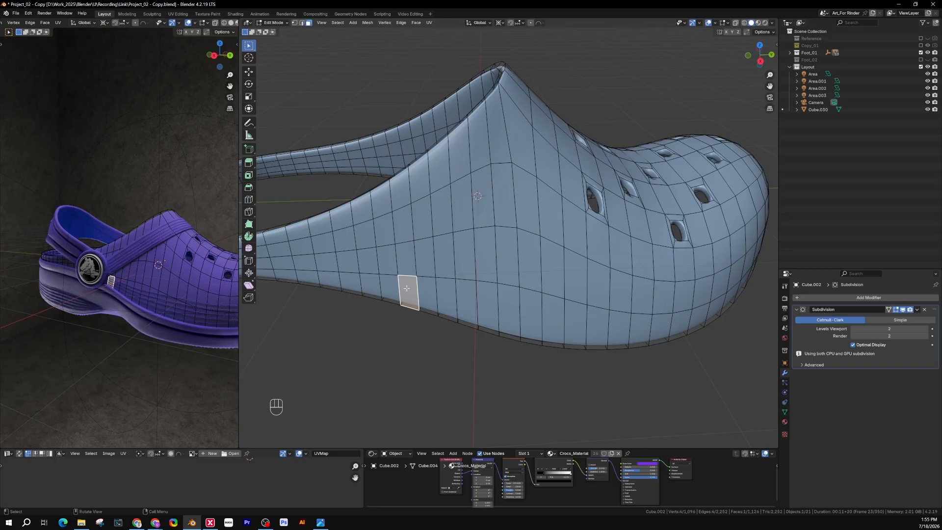
{"action": "left_click", "coordinate": [426, 296]}
{"action": "scroll", "coordinate": [118, 285], "scroll_direction": "up", "scroll_amount": 1}
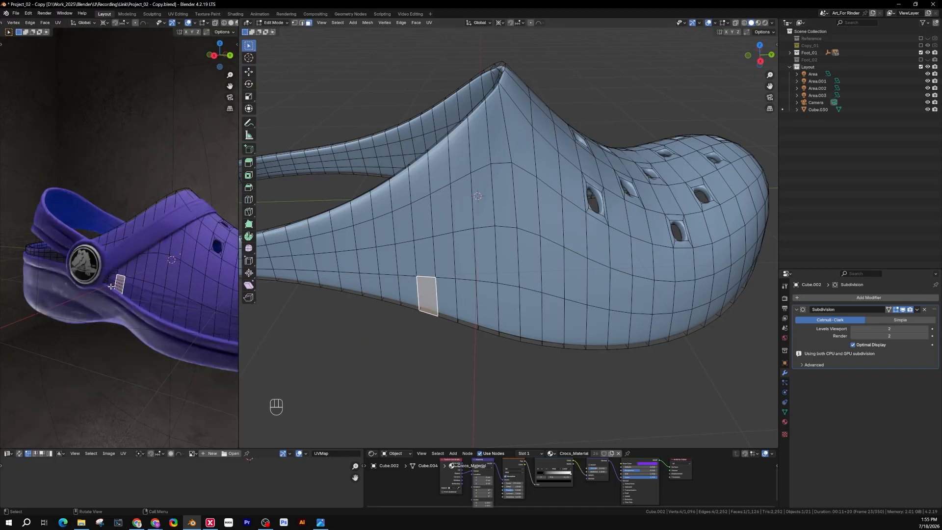
{"action": "middle_click_drag", "start_coordinate": [150, 294], "coordinate": [179, 300]}
{"action": "middle_click_drag", "start_coordinate": [179, 300], "coordinate": [135, 297], "text": "shift"}
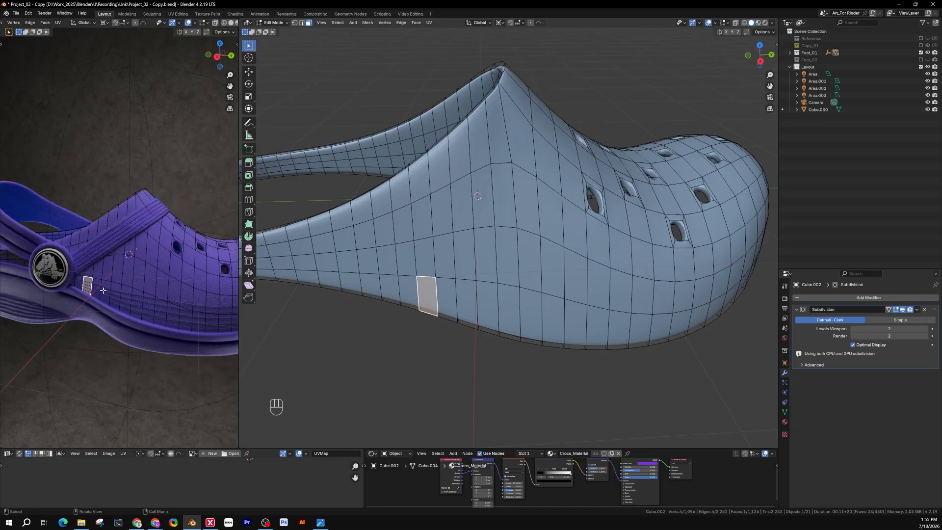
{"action": "left_click", "coordinate": [452, 298]}
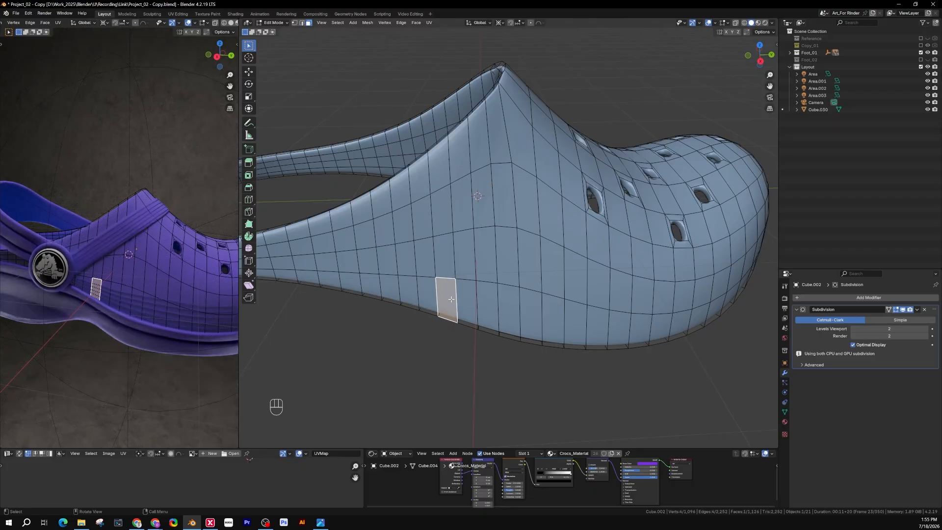
{"action": "left_click", "coordinate": [471, 302], "text": "shift"}
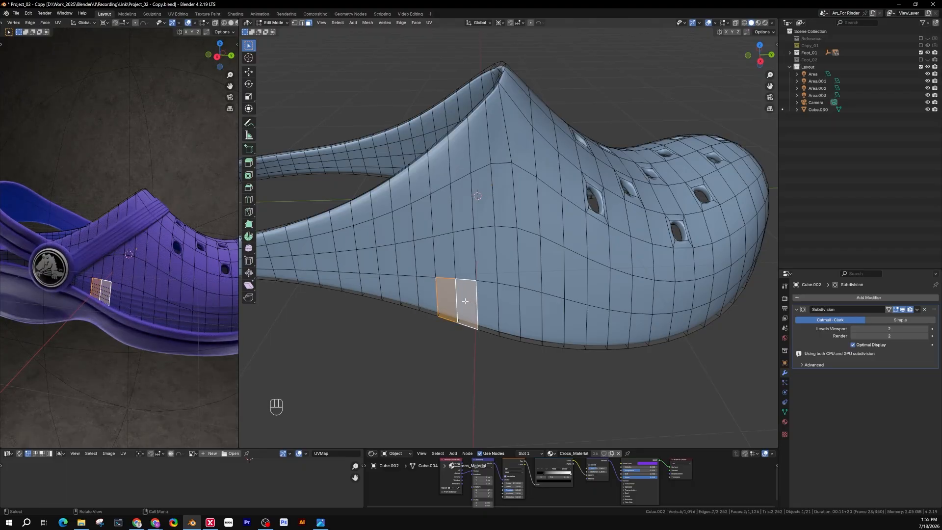
{"action": "middle_click_drag", "start_coordinate": [472, 302], "coordinate": [485, 279]}
{"action": "scroll", "coordinate": [485, 279], "scroll_direction": "up", "scroll_amount": 5}
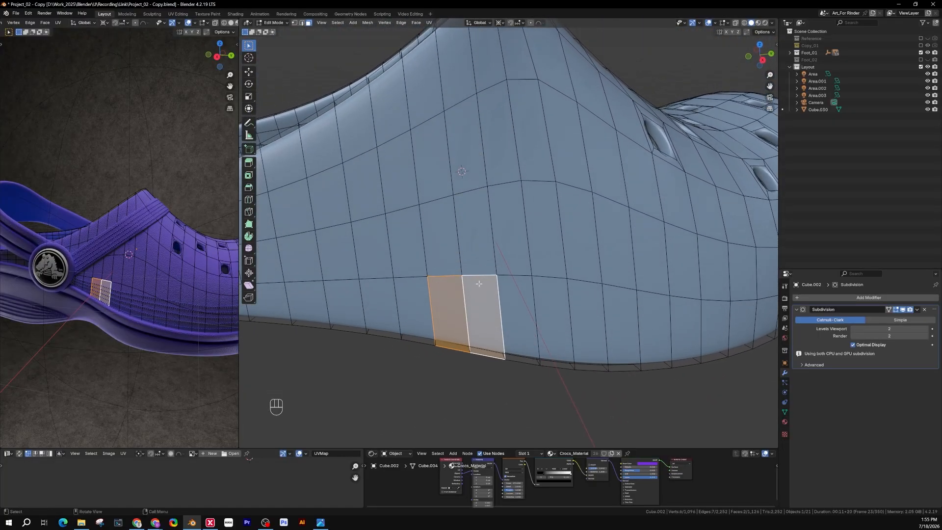
{"action": "middle_click_drag", "start_coordinate": [475, 267], "coordinate": [453, 282]}
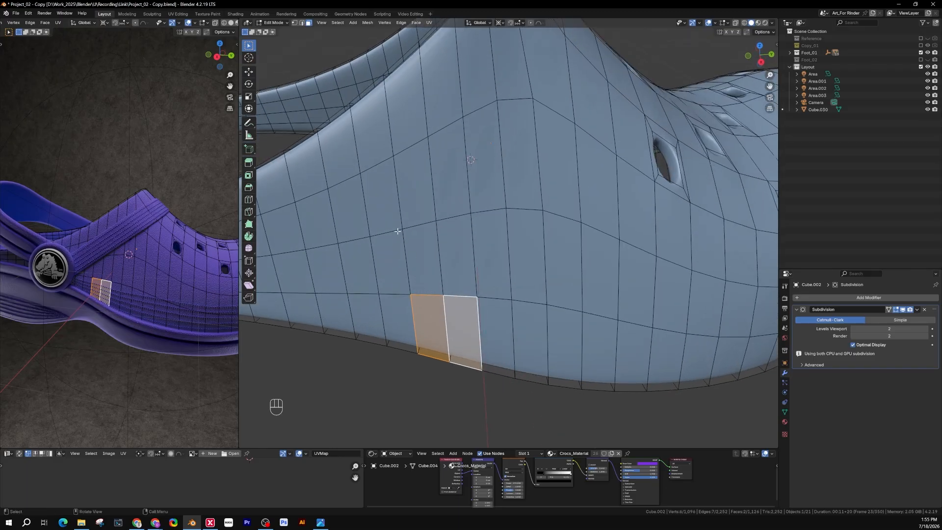
{"action": "middle_click_drag", "start_coordinate": [455, 314], "coordinate": [482, 290]}
{"action": "left_click", "coordinate": [619, 274], "text": "shift"}
{"action": "left_click", "coordinate": [611, 274], "text": "shift"}
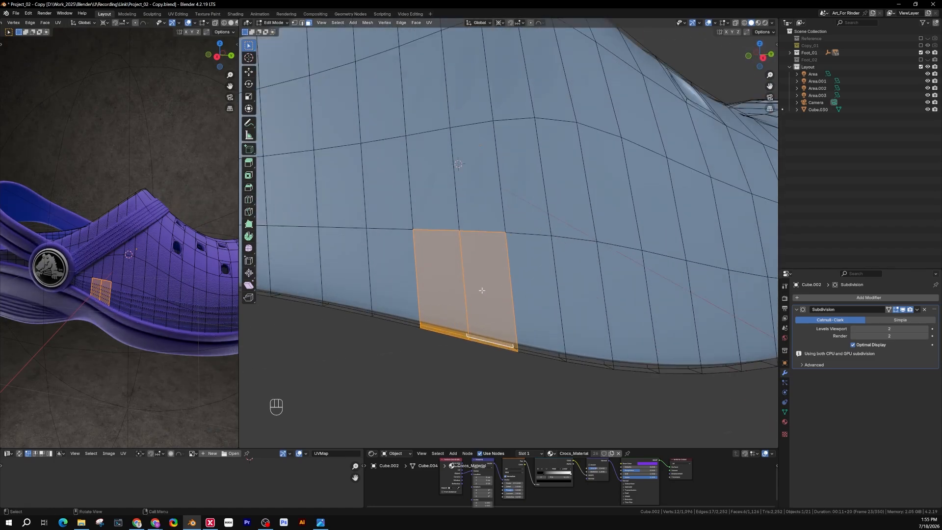
{"action": "key", "text": "x"}
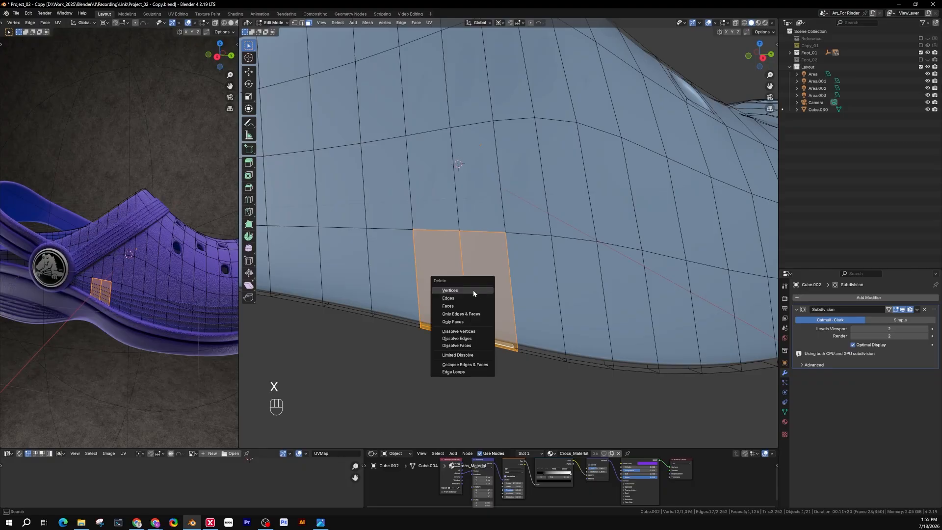
{"action": "left_click", "coordinate": [468, 308]}
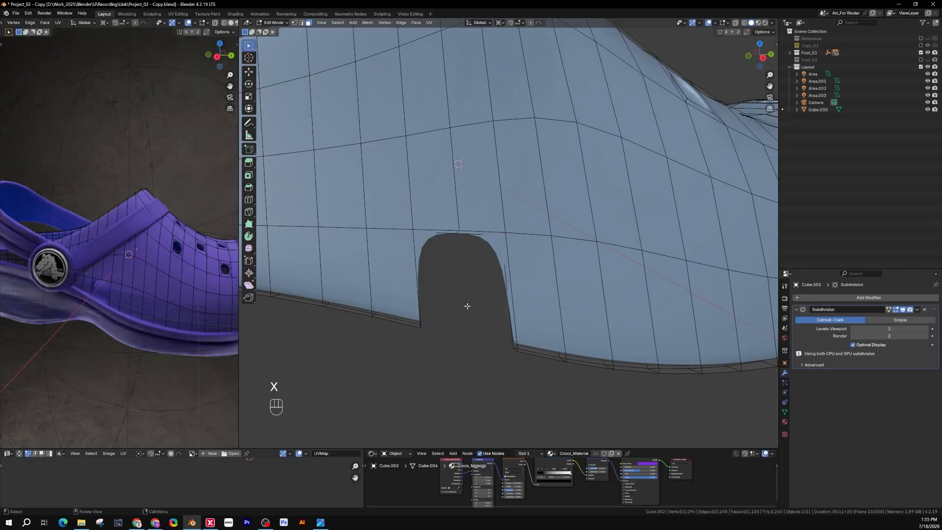
Disable the Subdivision modifier's Edit Mode display and fill a face between the outer and inner walls along the notch's toe-side edge
{"action": "mouse_move", "coordinate": [466, 307]}
{"action": "middle_mouse_down"}
{"action": "mouse_move", "coordinate": [505, 273]}
{"action": "mouse_move", "coordinate": [521, 273]}
{"action": "mouse_move", "coordinate": [481, 298]}
{"action": "mouse_move", "coordinate": [440, 301]}
{"action": "mouse_move", "coordinate": [472, 296]}
{"action": "middle_mouse_up"}
{"action": "middle_click_drag", "start_coordinate": [94, 292], "coordinate": [218, 280]}
{"action": "middle_click_drag", "start_coordinate": [482, 286], "coordinate": [554, 286]}
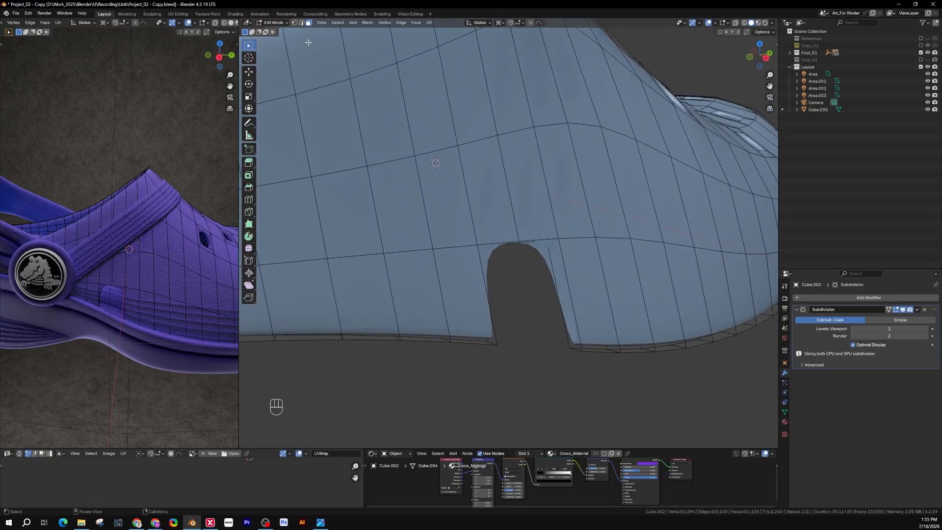
{"action": "key", "text": "2"}
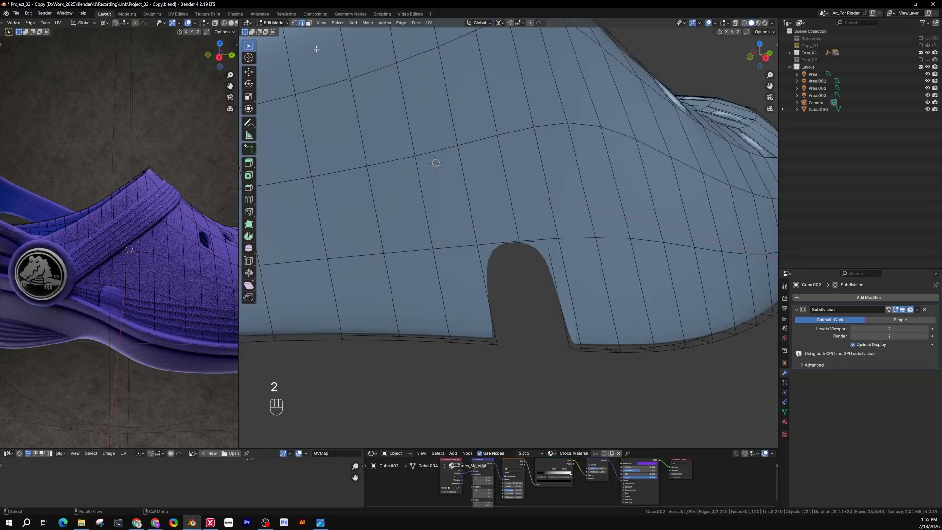
{"action": "middle_click_drag", "start_coordinate": [537, 235], "coordinate": [559, 218]}
{"action": "scroll", "coordinate": [624, 294], "scroll_direction": "down", "scroll_amount": 2}
{"action": "scroll", "coordinate": [626, 301], "scroll_direction": "up", "scroll_amount": 3}
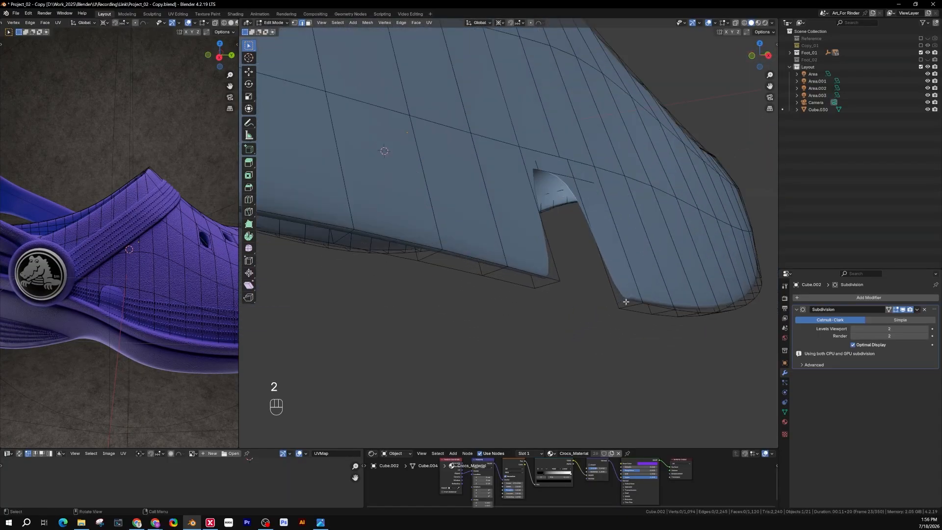
{"action": "scroll", "coordinate": [625, 302], "scroll_direction": "up", "scroll_amount": 2}
{"action": "left_click", "coordinate": [607, 279]}
{"action": "left_click", "coordinate": [619, 307], "text": "shift"}
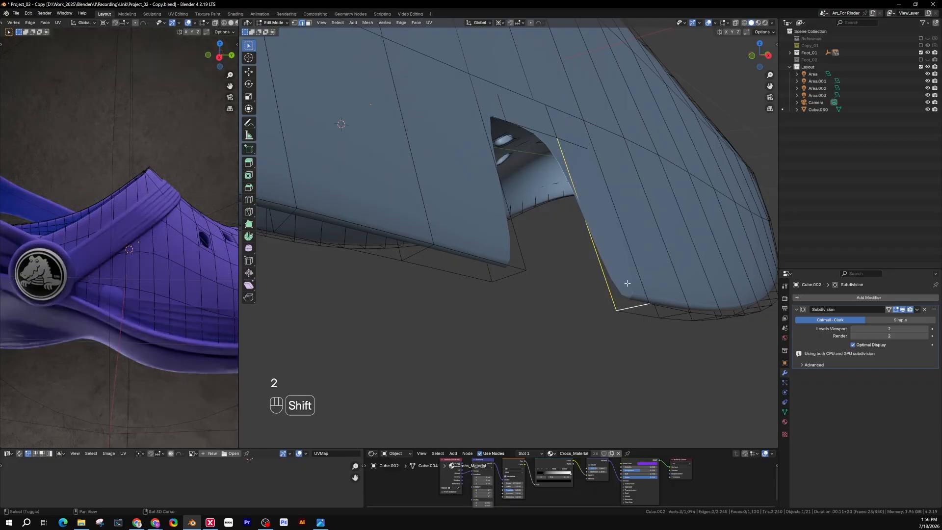
{"action": "left_click", "coordinate": [627, 242], "text": "shift"}
{"action": "middle_click_drag", "start_coordinate": [628, 242], "coordinate": [616, 263]}
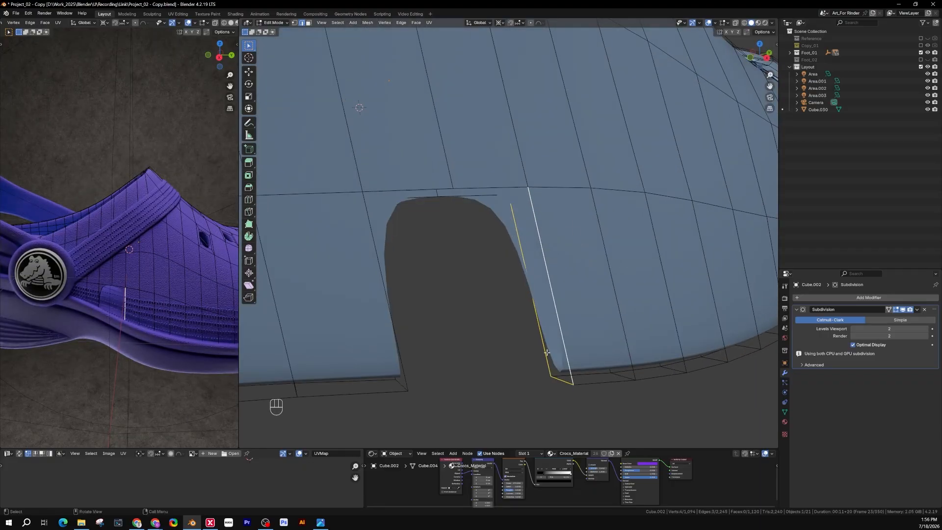
{"action": "middle_click_drag", "start_coordinate": [546, 352], "coordinate": [543, 236]}
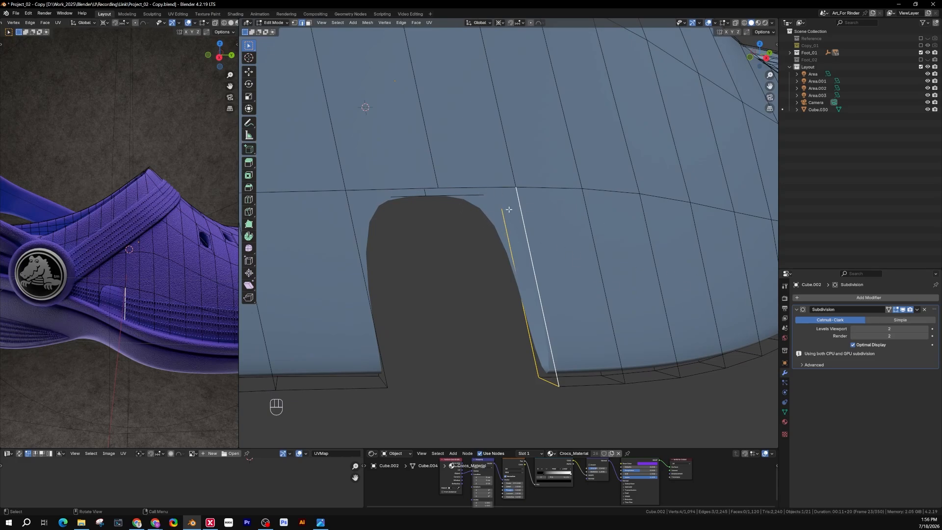
{"action": "middle_click_drag", "start_coordinate": [508, 209], "coordinate": [472, 204]}
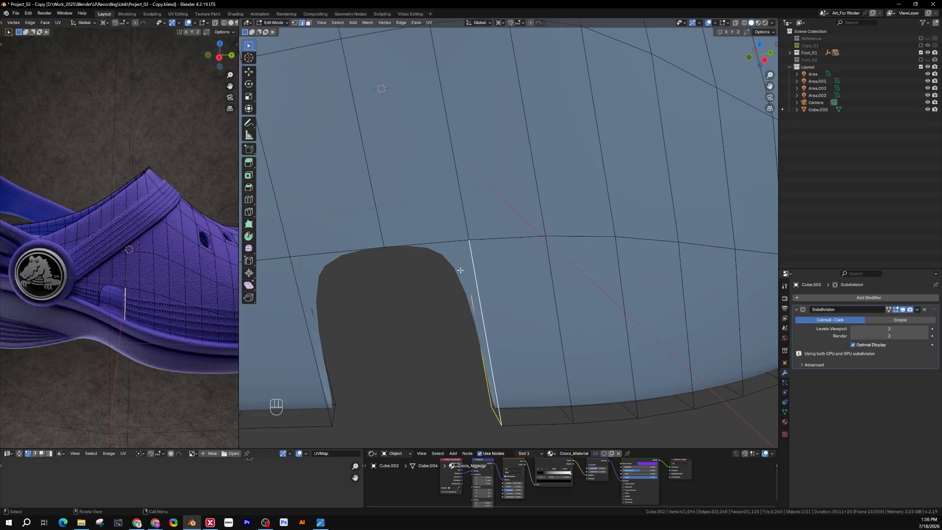
{"action": "middle_click_drag", "start_coordinate": [472, 249], "coordinate": [568, 225]}
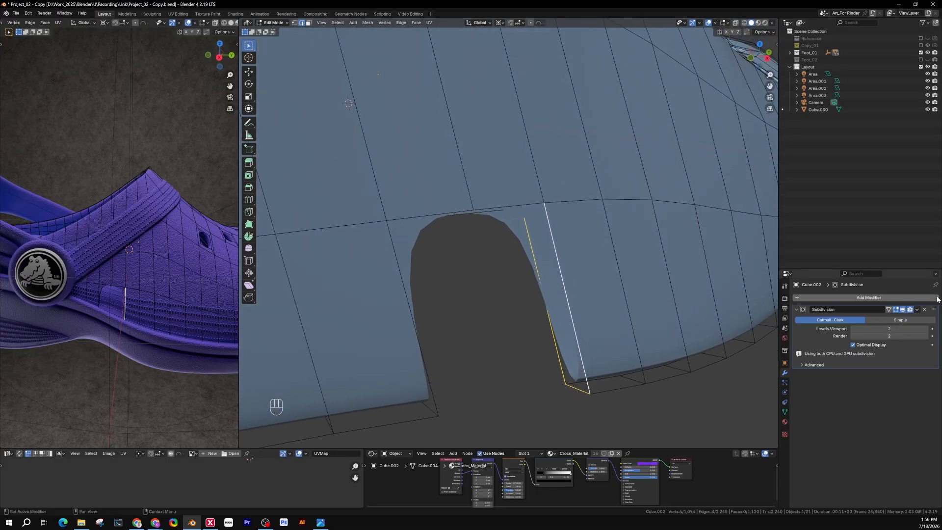
{"action": "left_click", "coordinate": [897, 310]}
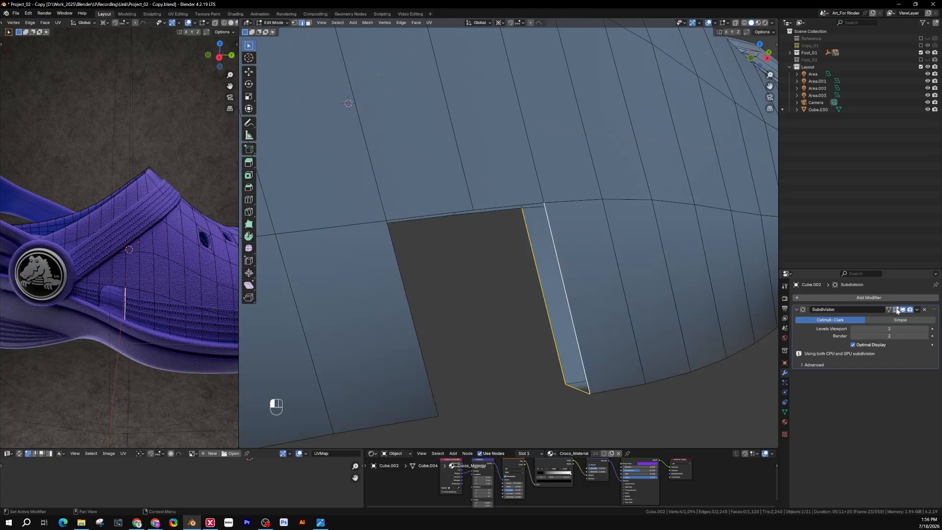
{"action": "middle_click_drag", "start_coordinate": [540, 260], "coordinate": [547, 208]}
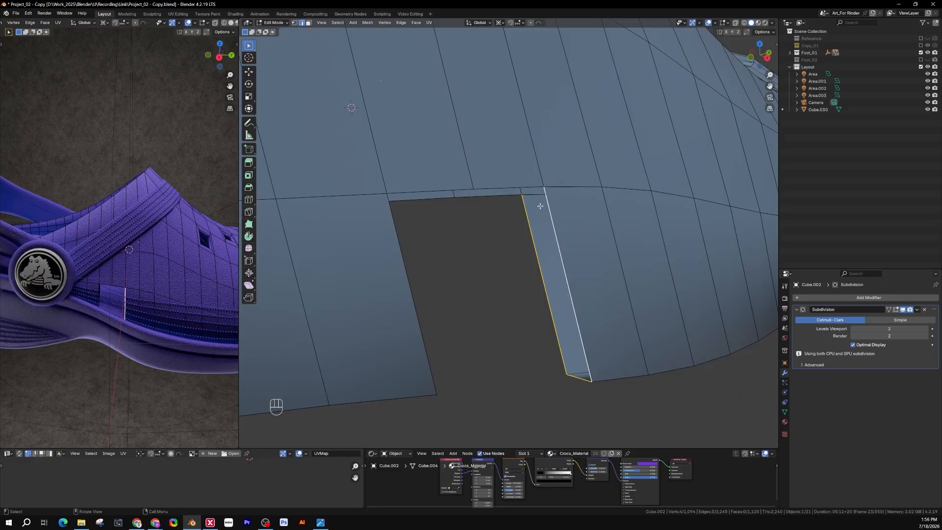
{"action": "key", "text": "f"}
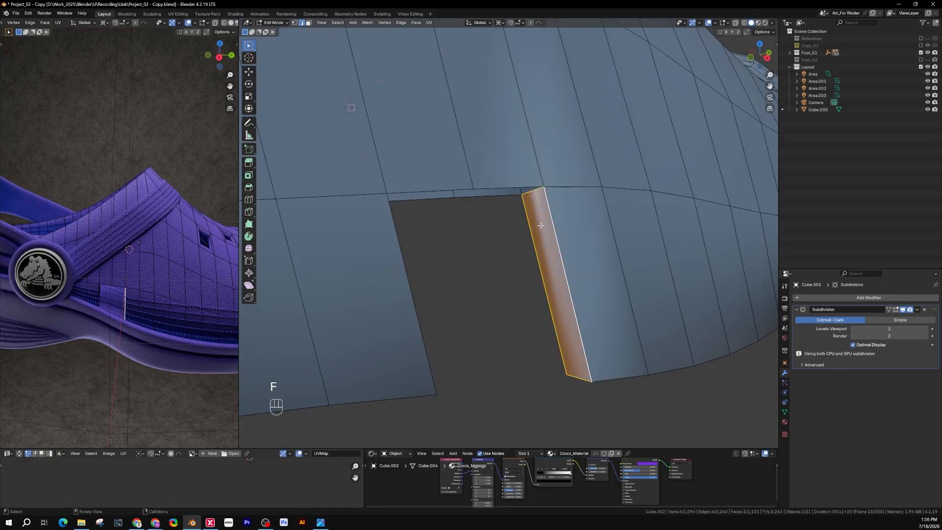
Fill the two faces closing the wall thickness along the notch's top edge, starting from its toe-side corner
{"action": "middle_click_drag", "start_coordinate": [522, 255], "coordinate": [544, 166]}
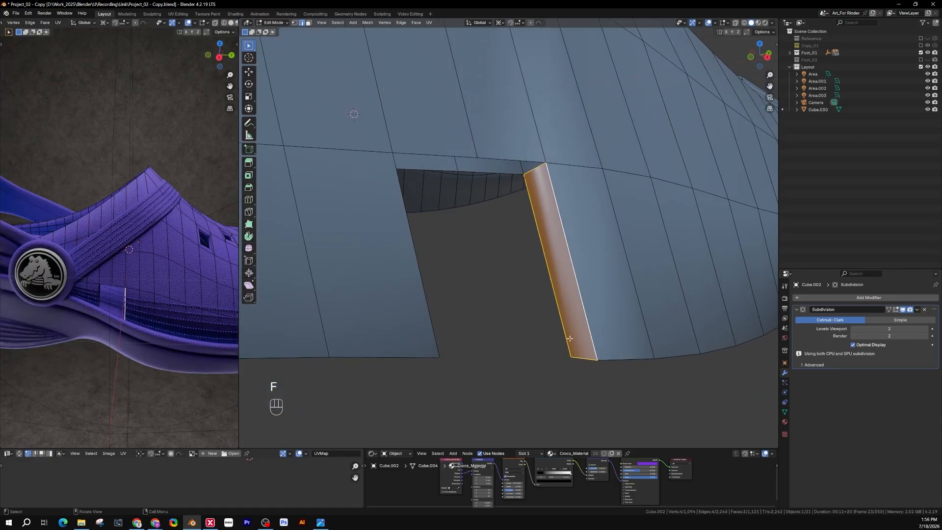
{"action": "left_click", "coordinate": [537, 169]}
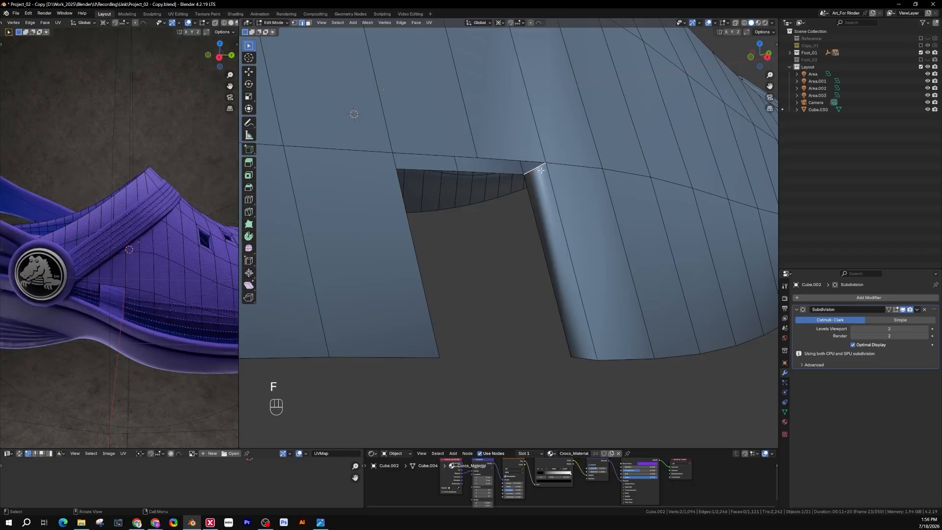
{"action": "middle_click_drag", "start_coordinate": [536, 170], "coordinate": [540, 205], "text": "shift"}
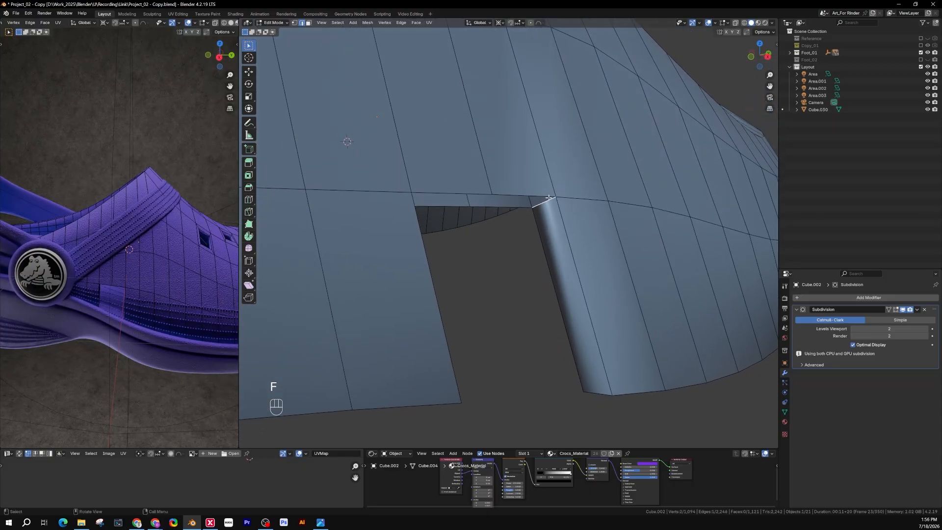
{"action": "key", "text": "f"}
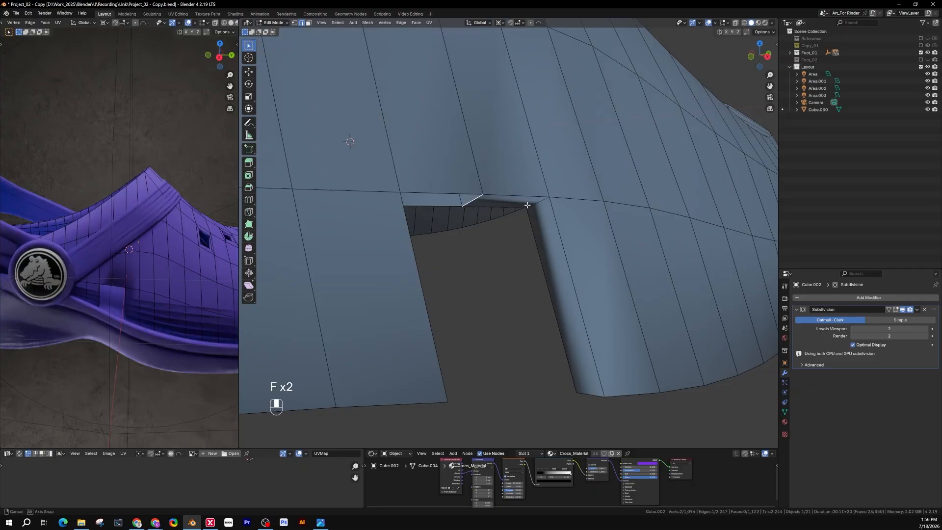
{"action": "middle_click_drag", "start_coordinate": [540, 203], "coordinate": [440, 186]}
{"action": "key", "text": "f"}
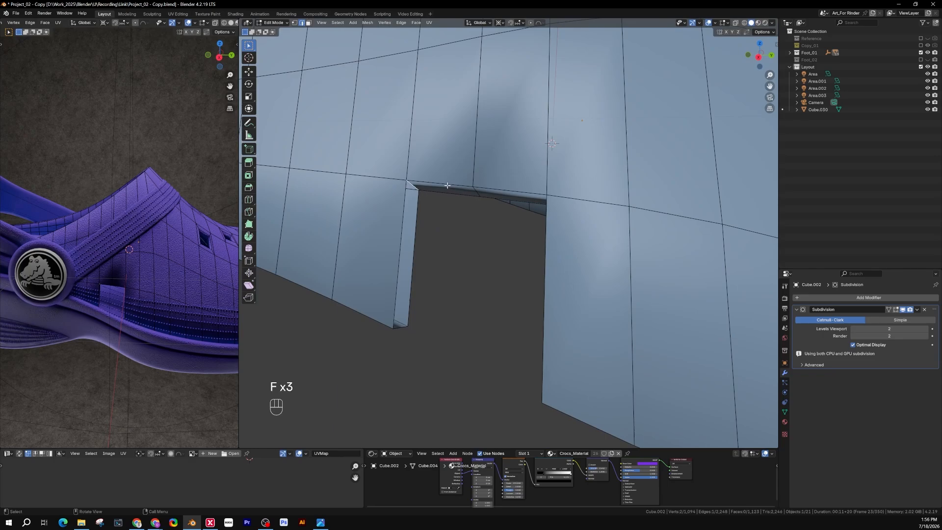
Fill the wall face along the notch's heel-side edge and re-enable the Subdivision modifier's Edit Mode display to inspect the smoothed notch
{"action": "key", "text": "f"}
{"action": "middle_click_drag", "start_coordinate": [416, 233], "coordinate": [414, 205]}
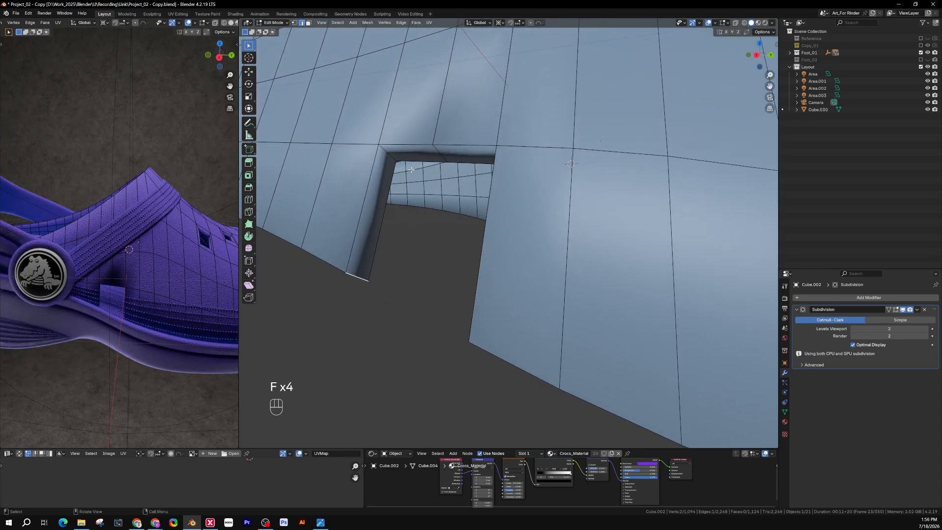
{"action": "middle_click_drag", "start_coordinate": [410, 169], "coordinate": [540, 249]}
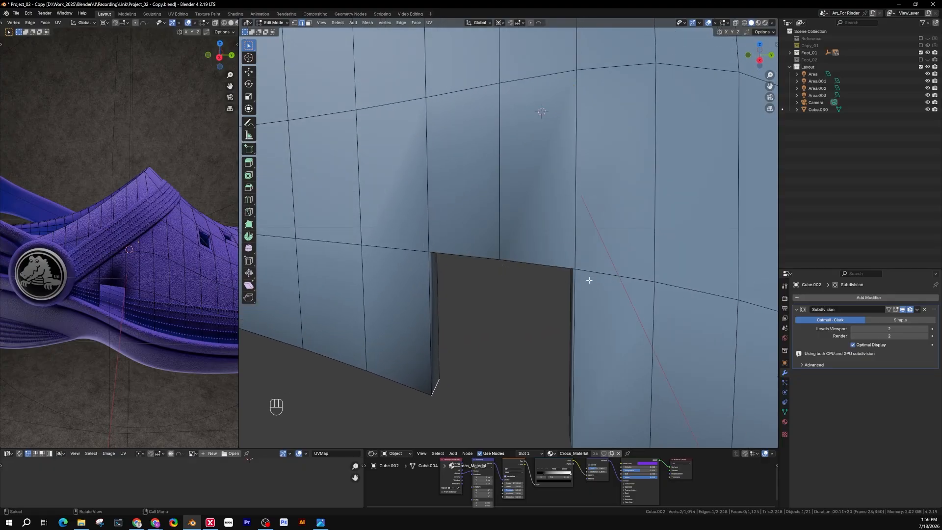
{"action": "left_click", "coordinate": [893, 311]}
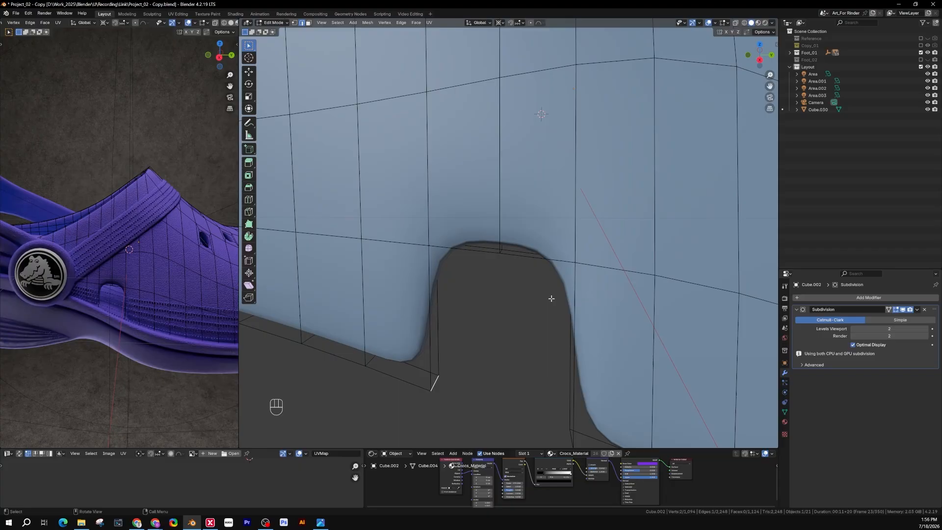
{"action": "key", "text": "Tab"}
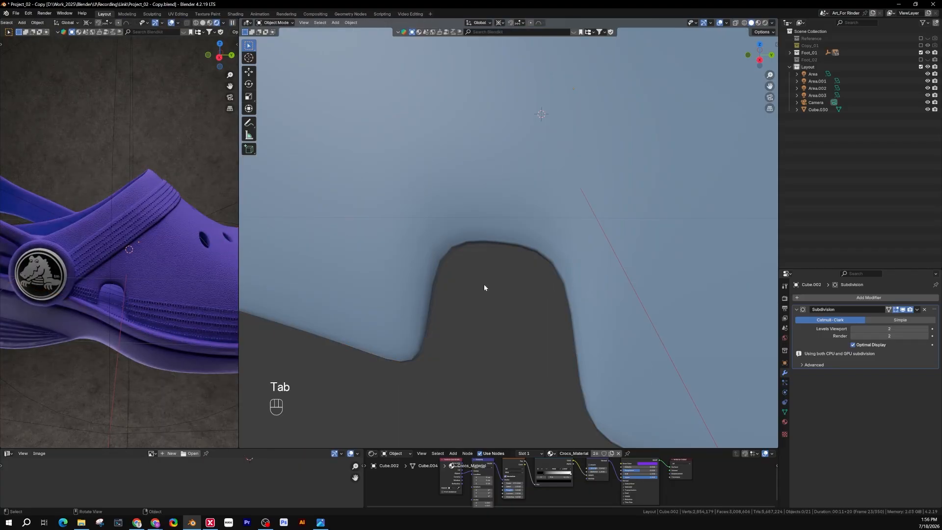
{"action": "middle_click_drag", "start_coordinate": [128, 289], "coordinate": [152, 272]}
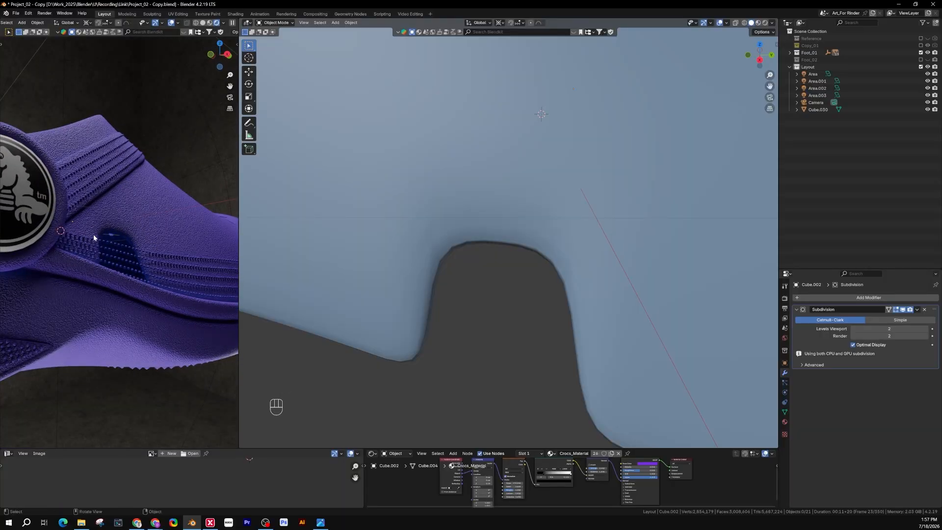
{"action": "middle_click_drag", "start_coordinate": [132, 233], "coordinate": [114, 272]}
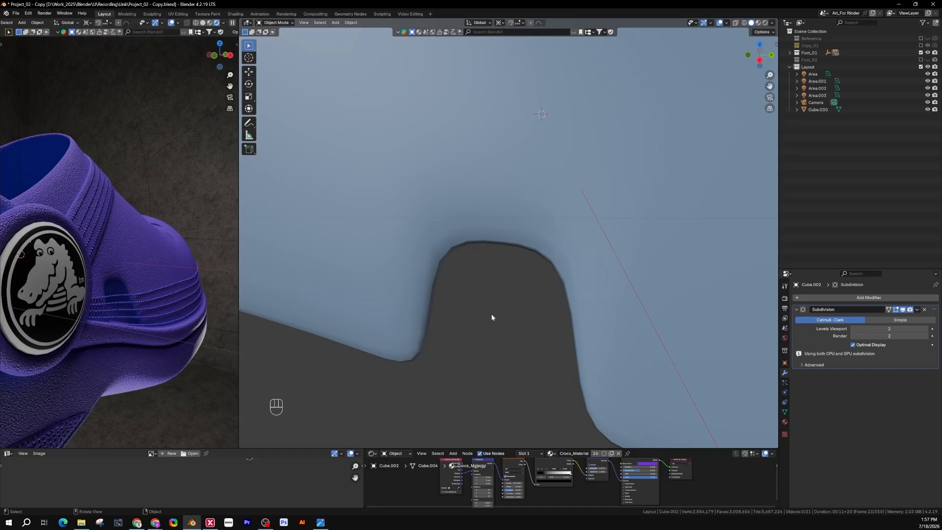
Undo the notch's wall fills and face deletion, going back to the selected outer, inner and rim faces on the upper's lower side
{"action": "key", "text": "Tab"}
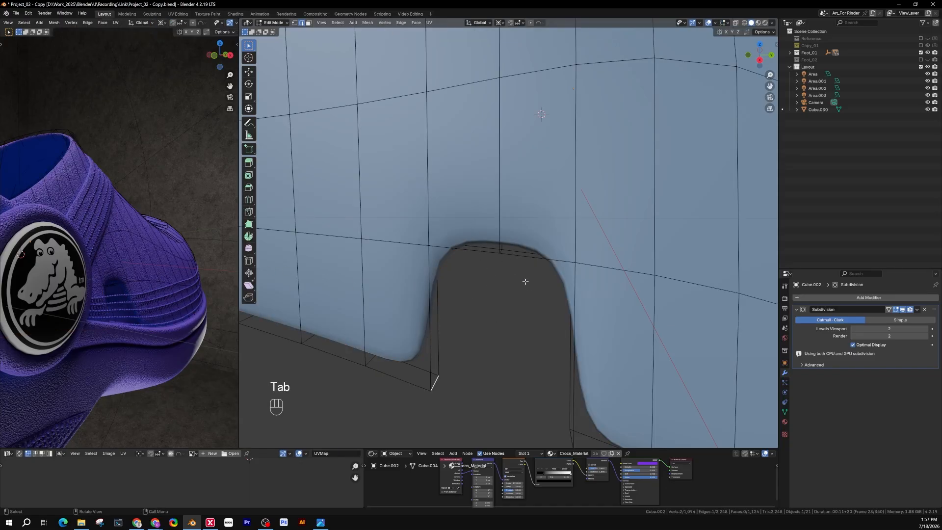
{"action": "key", "text": "ctrl+z"}
{"action": "key", "text": "ctrl+z"}
{"action": "key", "text": "ctrl+z"}
{"action": "key", "text": "ctrl+z"}
{"action": "key", "text": "ctrl+z"}
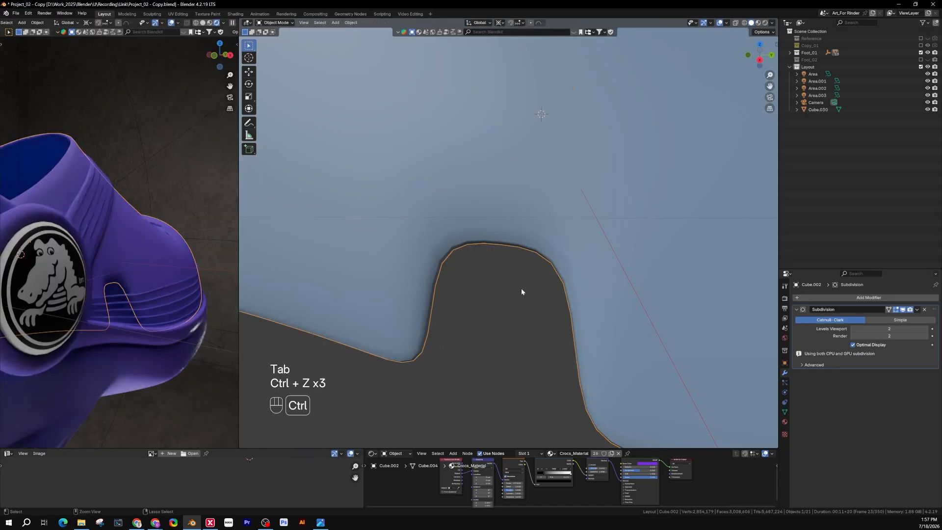
{"action": "key", "text": "ctrl+z"}
{"action": "key", "text": "ctrl+z"}
{"action": "key", "text": "ctrl+z"}
{"action": "key", "text": "ctrl+z"}
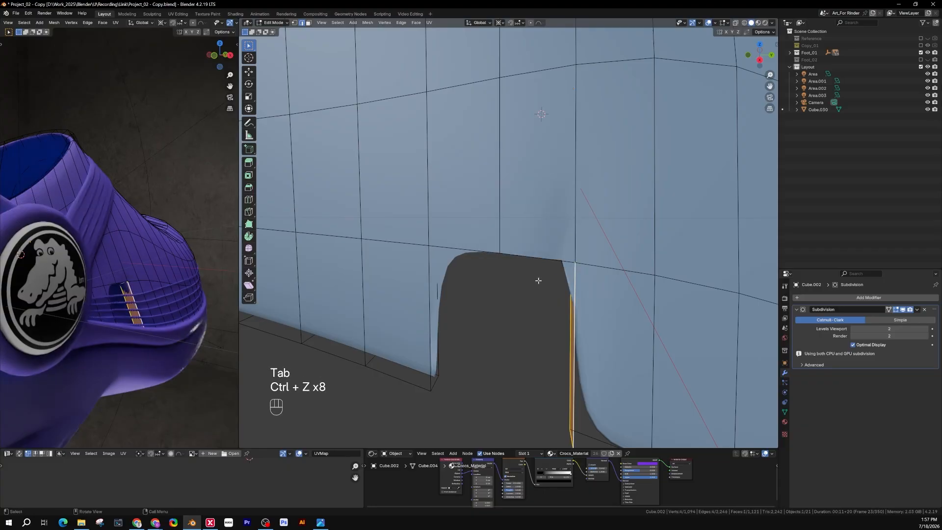
{"action": "key", "text": "ctrl+z"}
{"action": "key", "text": "ctrl+z"}
{"action": "key", "text": "ctrl+z"}
{"action": "key", "text": "ctrl+z"}
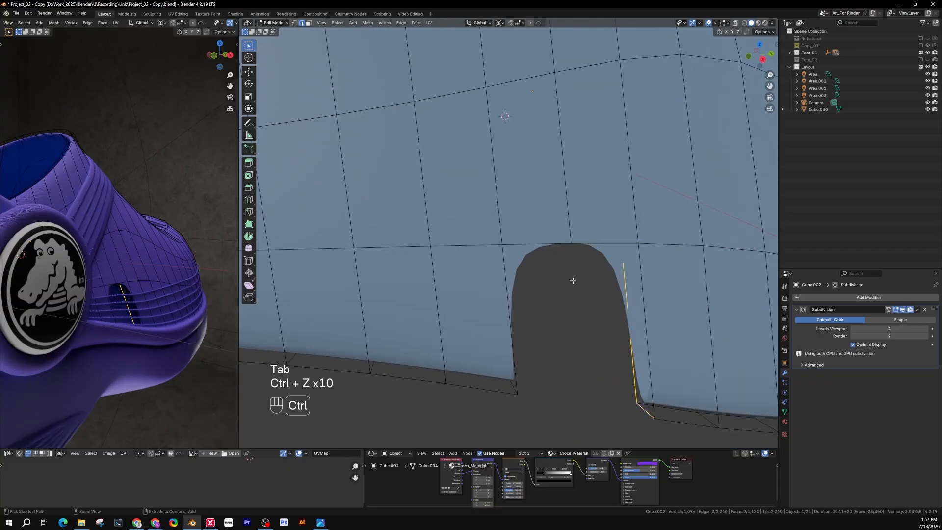
{"action": "key", "text": "ctrl+z"}
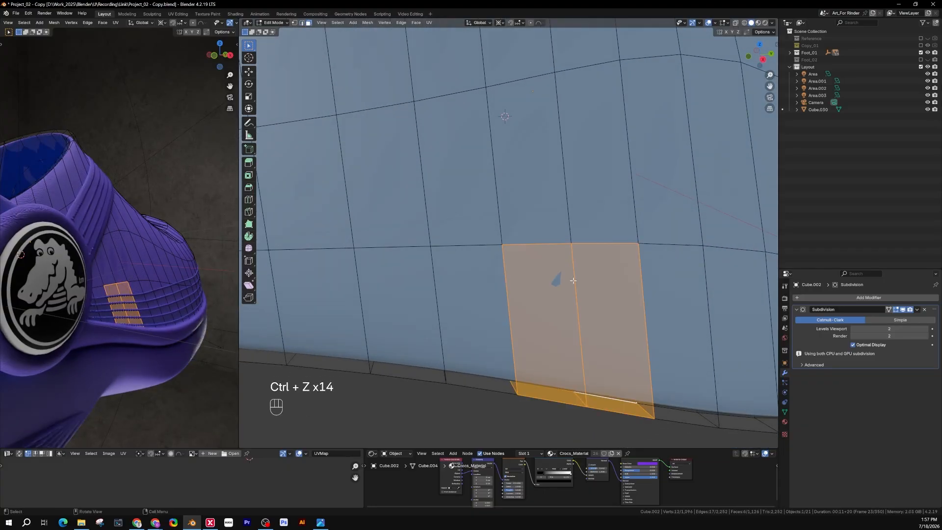
Inset the selected outer, inner and rim faces by about 0.51 cm to add a supporting edge border around the notch area
{"action": "middle_click_drag", "start_coordinate": [556, 279], "coordinate": [535, 238]}
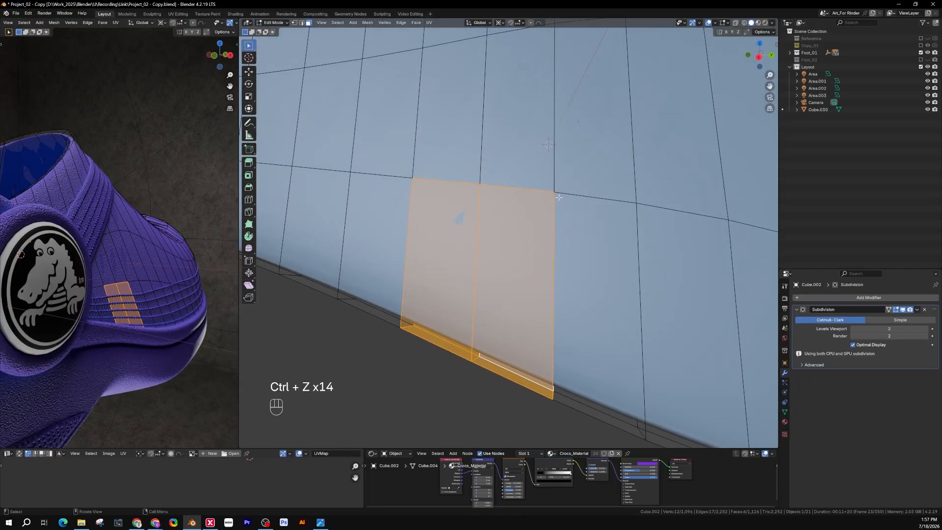
{"action": "key", "text": "i"}
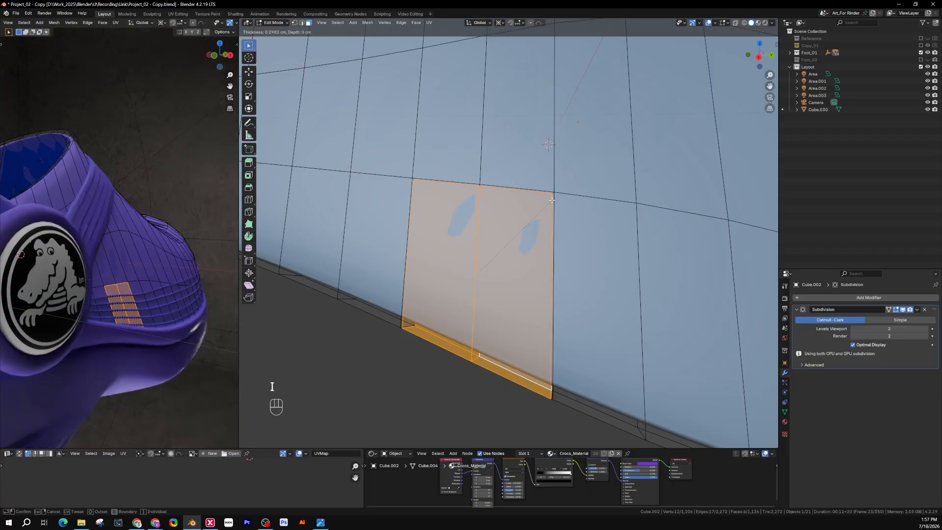
{"action": "left_click", "coordinate": [550, 193]}
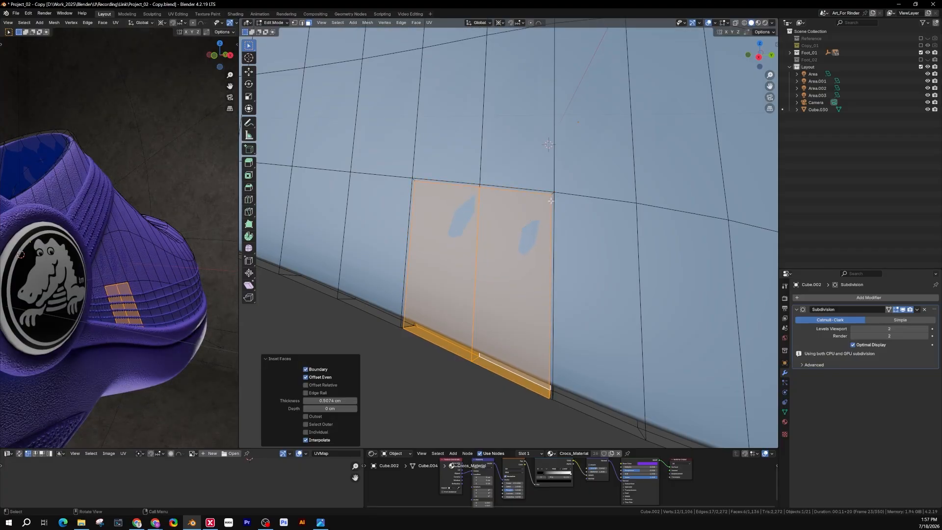
Delete the inset faces to reopen the notch in the upper's lower side
{"action": "scroll", "coordinate": [550, 192], "scroll_direction": "up", "scroll_amount": 6}
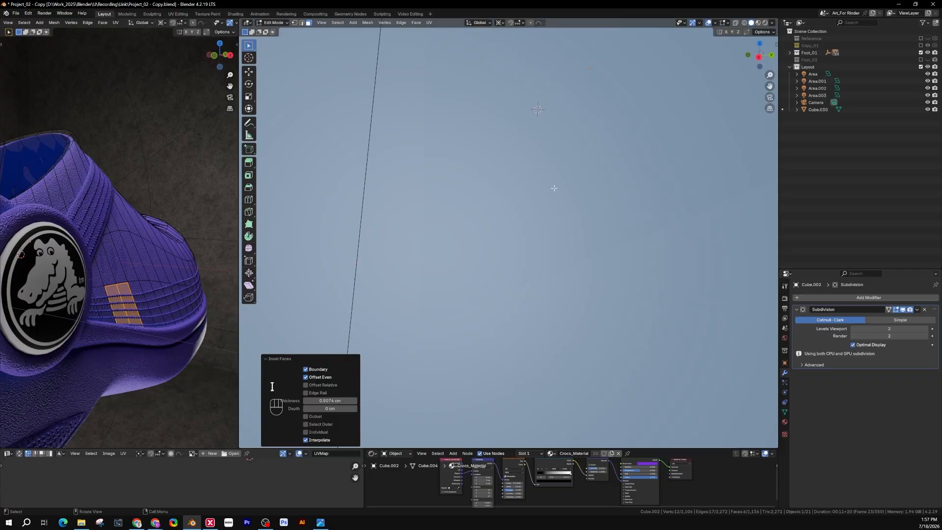
{"action": "middle_click_drag", "start_coordinate": [421, 244], "coordinate": [495, 252]}
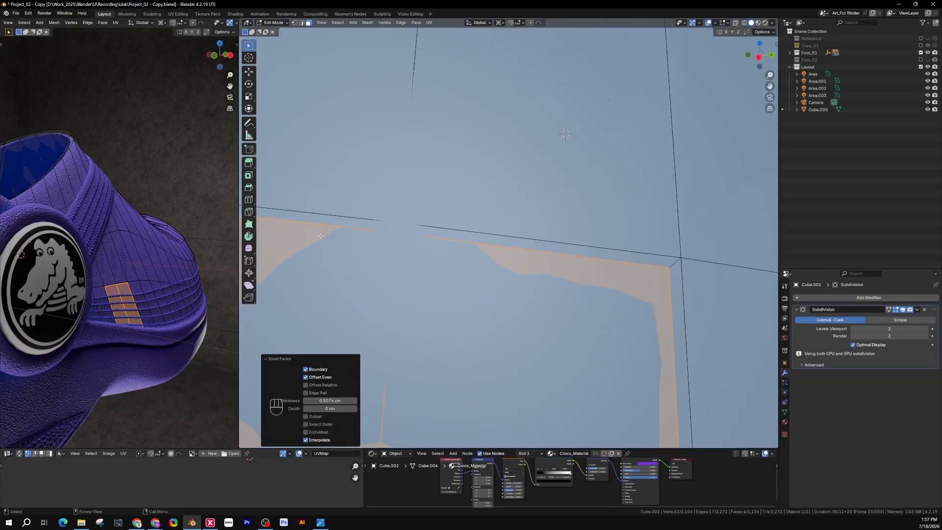
{"action": "scroll", "coordinate": [353, 231], "scroll_direction": "down", "scroll_amount": 3}
{"action": "middle_click_drag", "start_coordinate": [294, 227], "coordinate": [332, 164], "text": "shift"}
{"action": "middle_click_drag", "start_coordinate": [468, 297], "coordinate": [475, 300]}
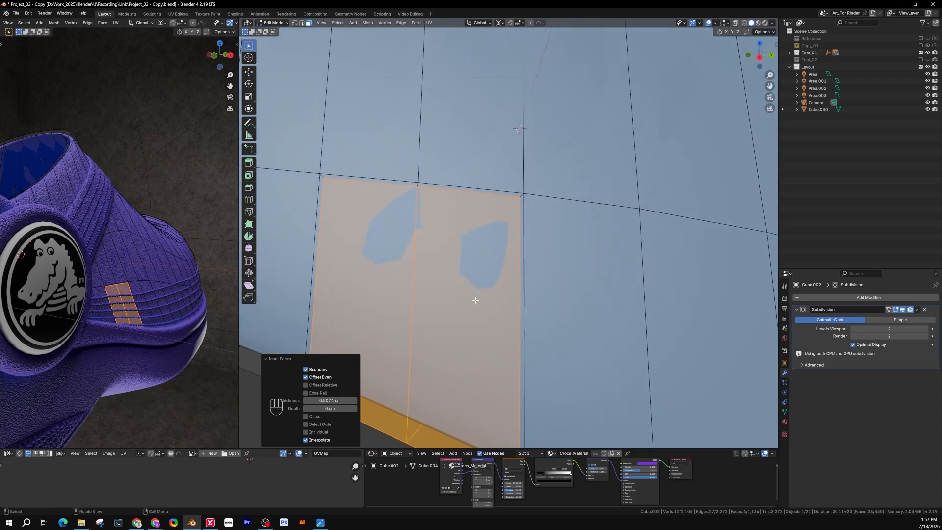
{"action": "middle_click_drag", "start_coordinate": [538, 218], "coordinate": [530, 236]}
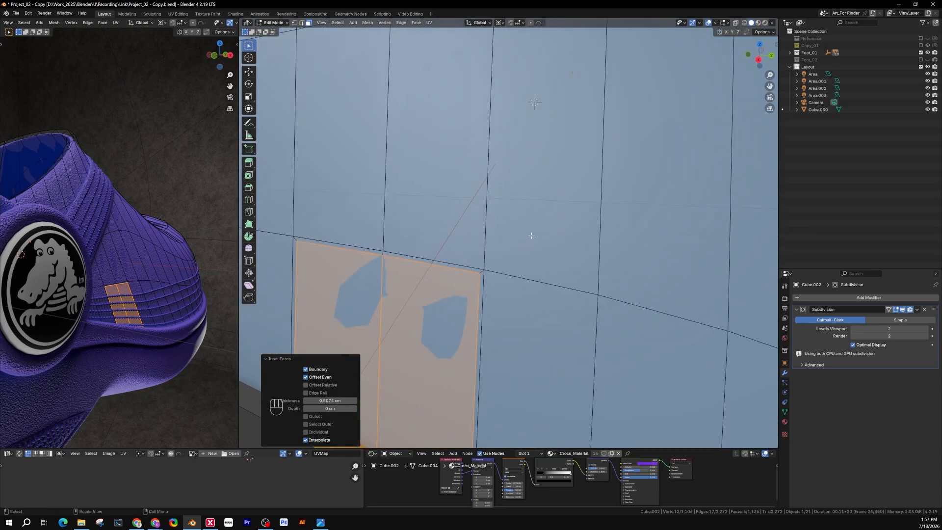
{"action": "middle_click_drag", "start_coordinate": [466, 309], "coordinate": [509, 249], "text": "shift"}
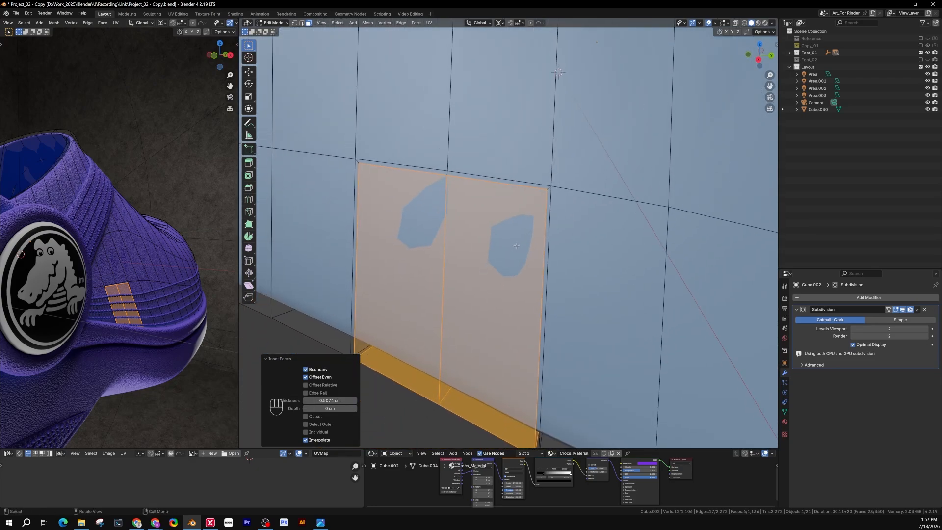
{"action": "key", "text": "x"}
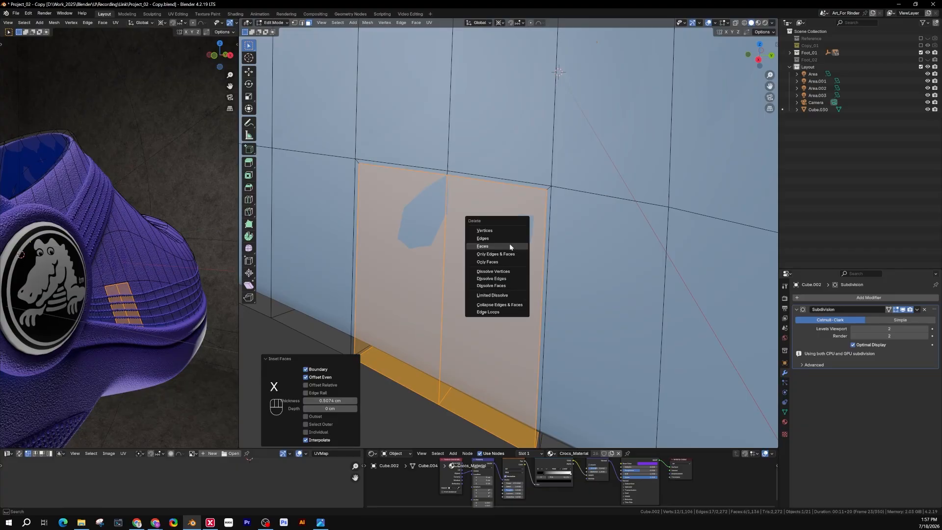
{"action": "left_click", "coordinate": [509, 246]}
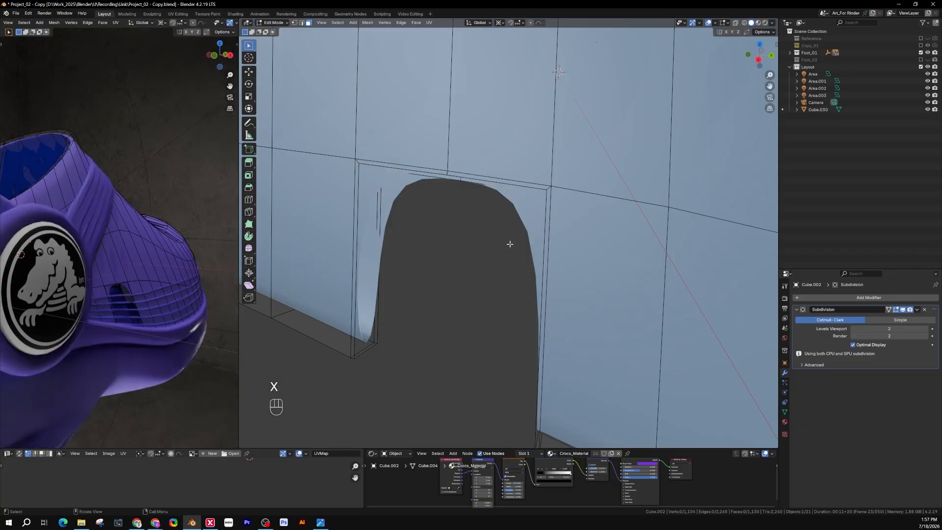
Fill the wall face between the outer and inner edges on the notch's toe side and disable the Subdivision modifier's Edit Mode display
{"action": "middle_click_drag", "start_coordinate": [510, 218], "coordinate": [614, 347]}
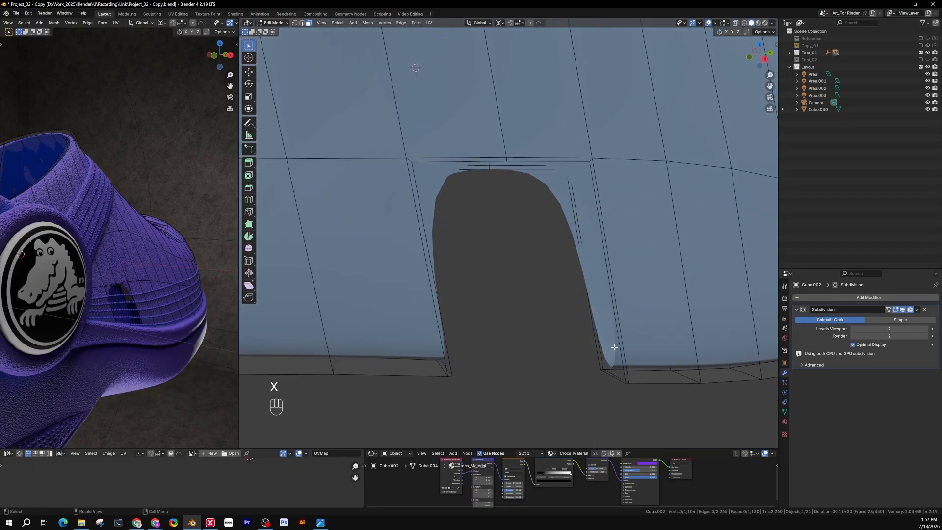
{"action": "key", "text": "2"}
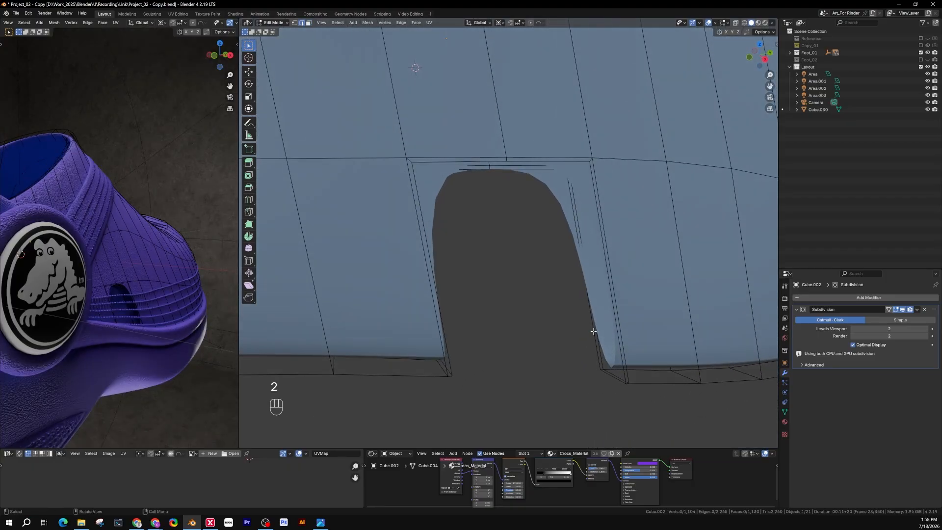
{"action": "left_click", "coordinate": [608, 363]}
{"action": "scroll", "coordinate": [613, 366], "scroll_direction": "up", "scroll_amount": 2}
{"action": "middle_click_drag", "start_coordinate": [613, 366], "coordinate": [593, 371], "text": "shift"}
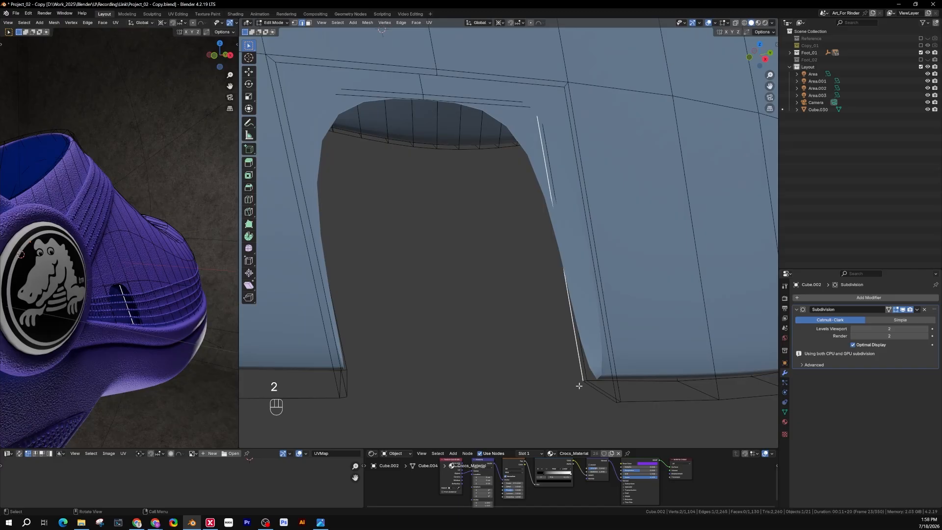
{"action": "left_click", "coordinate": [596, 391], "text": "shift"}
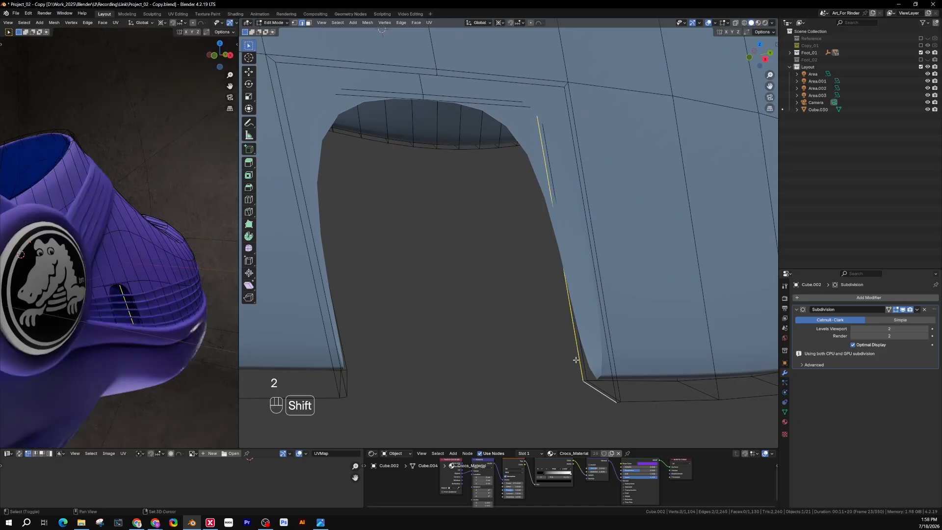
{"action": "left_click", "coordinate": [602, 312], "text": "shift"}
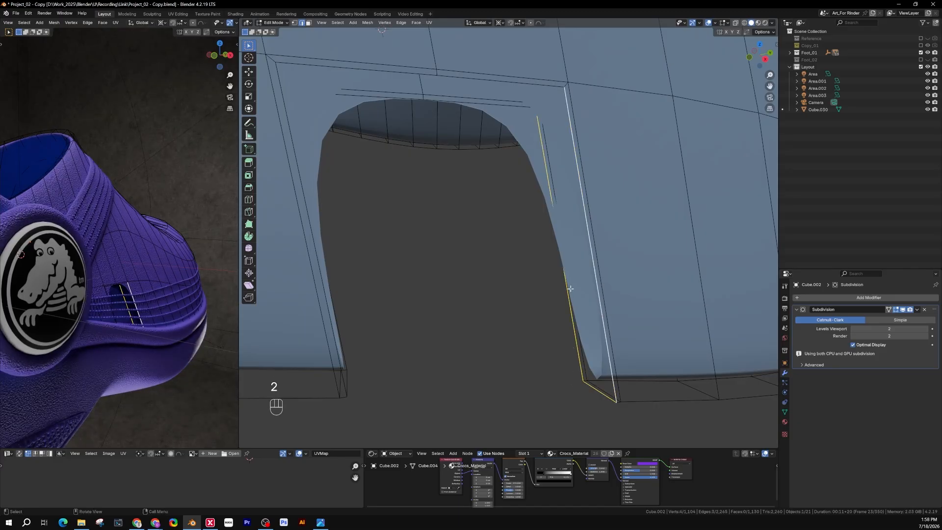
{"action": "key", "text": "f"}
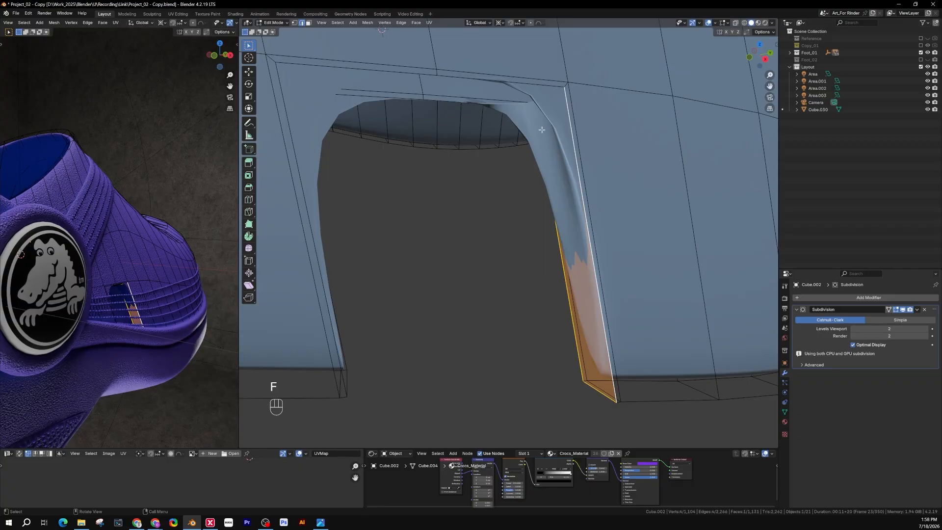
{"action": "left_click", "coordinate": [895, 309]}
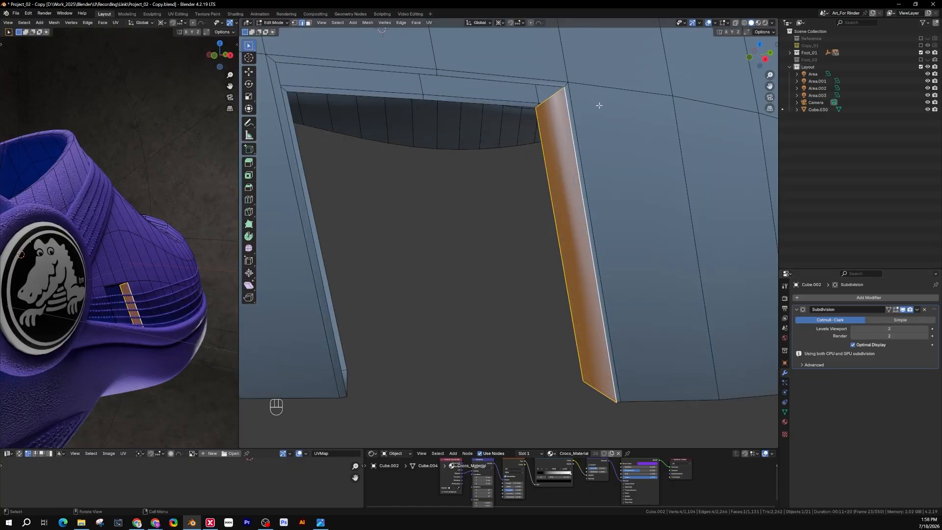
Fill the two faces along the notch's top edge and the face closing its heel-side wall, starting from the toe-side corner
{"action": "left_click", "coordinate": [557, 92]}
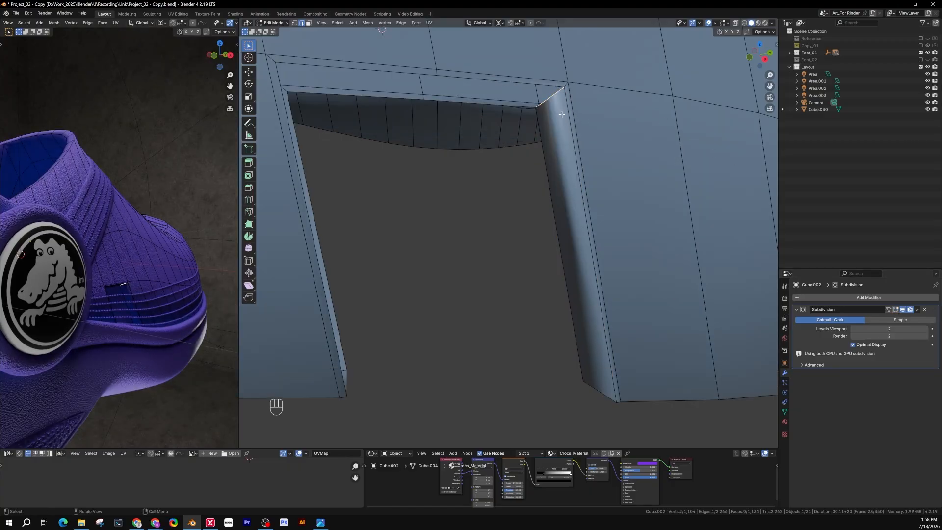
{"action": "key", "text": "f"}
{"action": "middle_click_drag", "start_coordinate": [534, 109], "coordinate": [468, 104]}
{"action": "middle_click_drag", "start_coordinate": [428, 157], "coordinate": [592, 187], "text": "shift"}
{"action": "key", "text": "f"}
{"action": "key", "text": "f"}
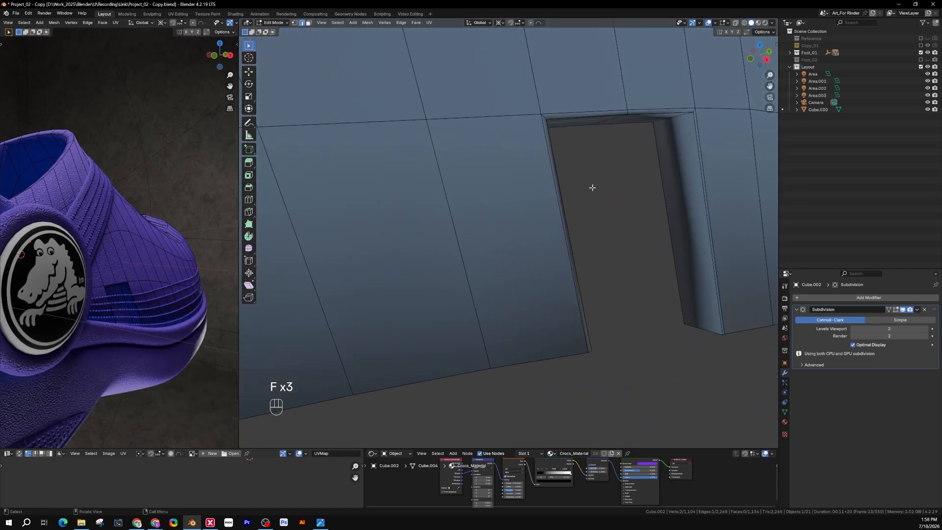
Switch to Object Mode and examine the smoothed notch in the rendered view, selecting the backdrop to clear the upper's selection outline
{"action": "key", "text": "Tab"}
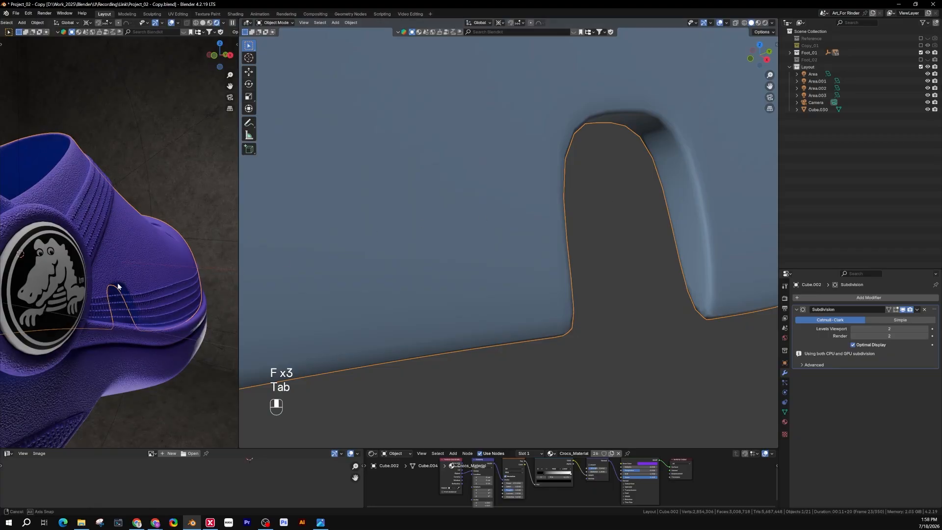
{"action": "middle_click_drag", "start_coordinate": [116, 282], "coordinate": [160, 277]}
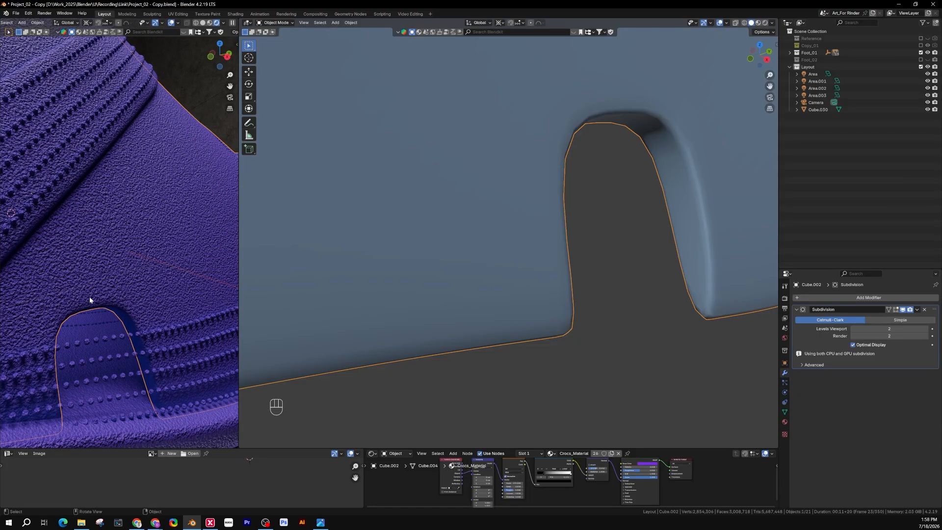
{"action": "scroll", "coordinate": [90, 297], "scroll_direction": "up", "scroll_amount": 4}
{"action": "scroll", "coordinate": [93, 298], "scroll_direction": "down", "scroll_amount": 10}
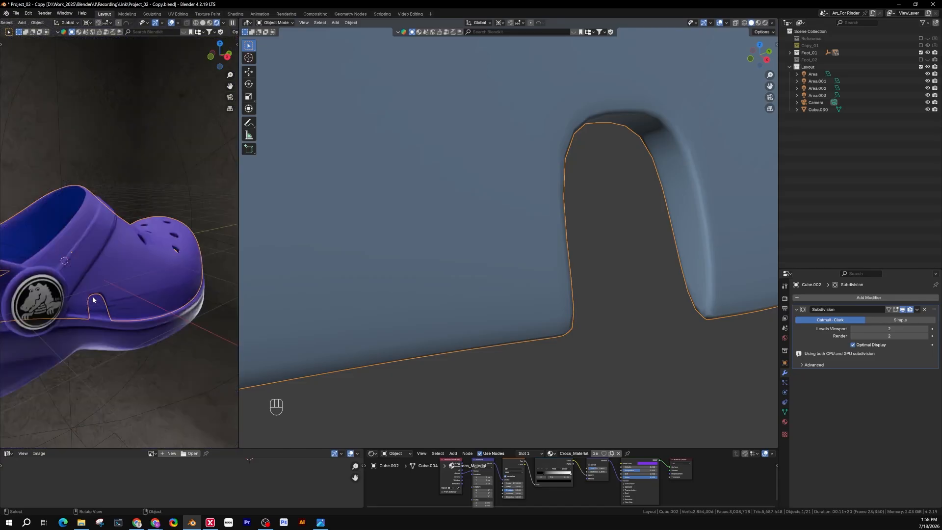
{"action": "middle_click_drag", "start_coordinate": [105, 317], "coordinate": [120, 275]}
{"action": "left_click", "coordinate": [131, 307]}
{"action": "scroll", "coordinate": [120, 271], "scroll_direction": "up", "scroll_amount": 10}
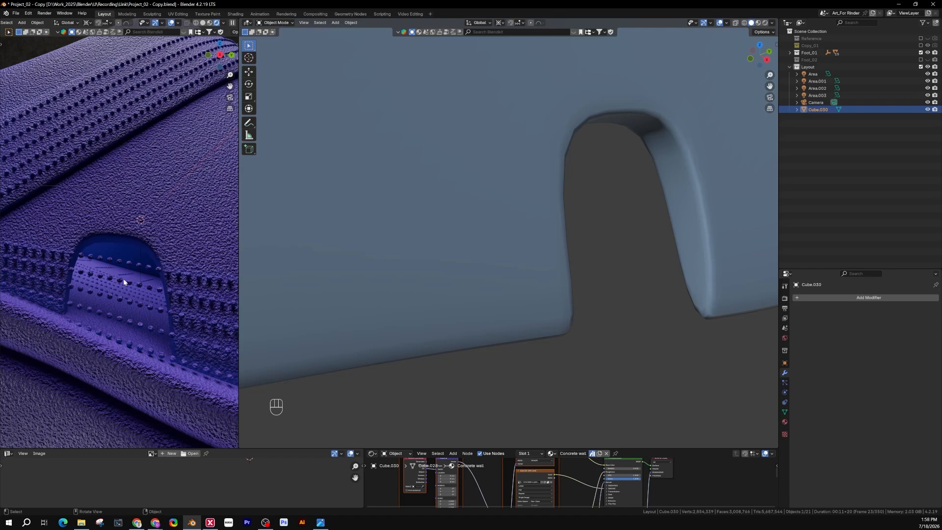
{"action": "scroll", "coordinate": [160, 266], "scroll_direction": "down", "scroll_amount": 10}
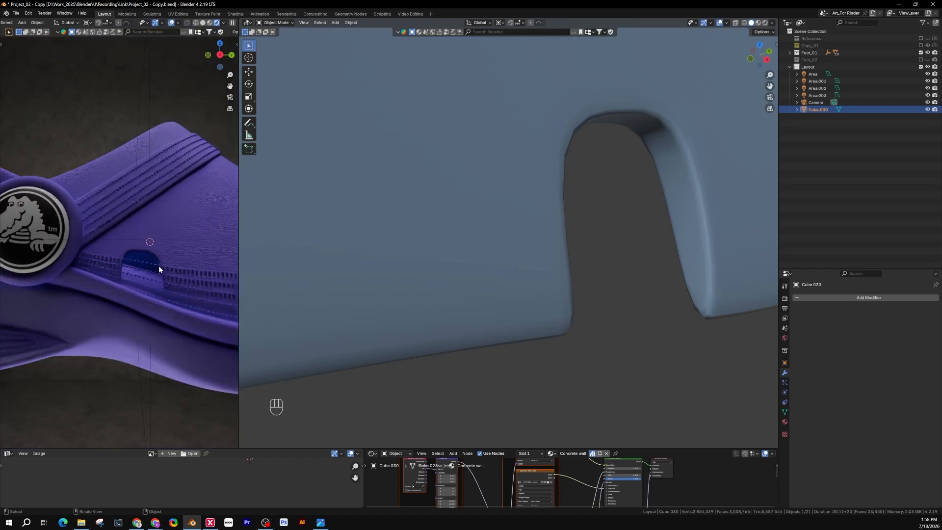
Undo the notch's wall fills and the face deletion to restore the selected inset faces on the upper's lower side
{"action": "left_click", "coordinate": [610, 242]}
{"action": "middle_click_drag", "start_coordinate": [611, 242], "coordinate": [576, 265]}
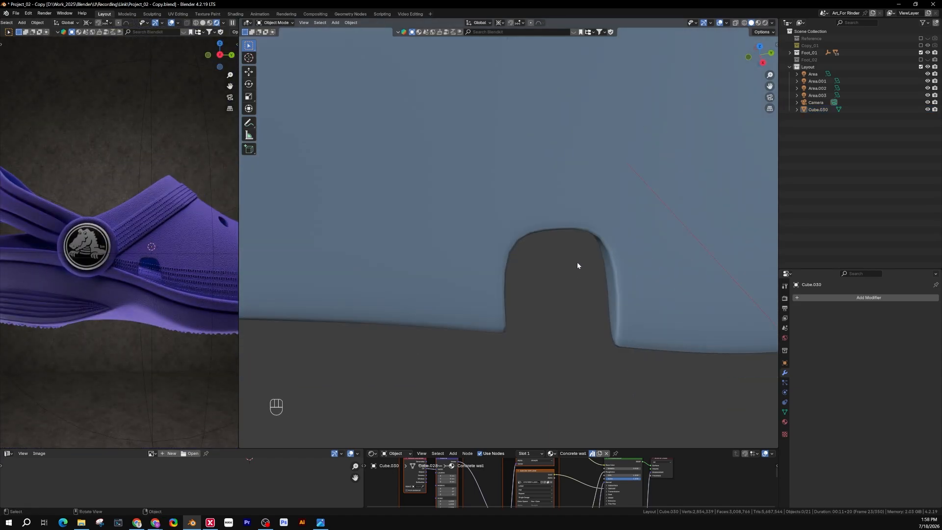
{"action": "key", "text": "ctrl+z"}
{"action": "key", "text": "ctrl+z"}
{"action": "key", "text": "ctrl+z"}
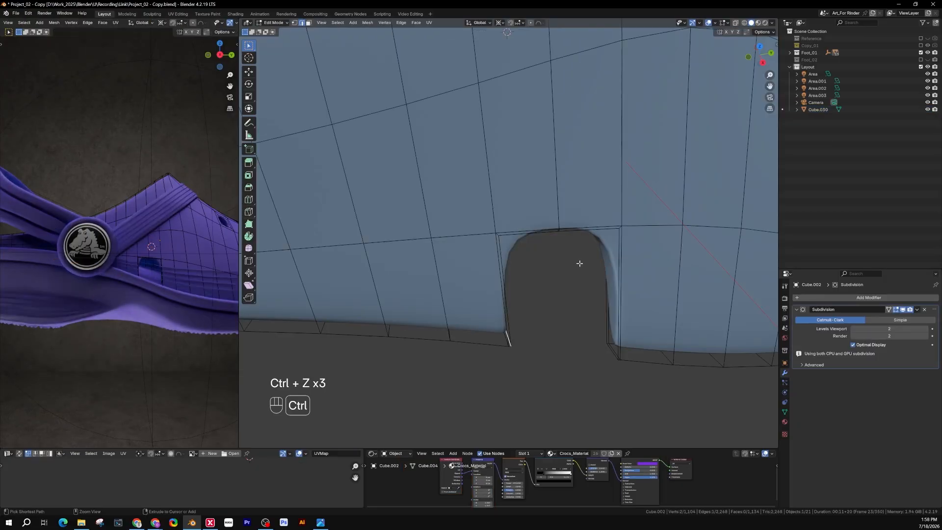
{"action": "key", "text": "ctrl+z"}
{"action": "key", "text": "ctrl+z"}
{"action": "key", "text": "ctrl+z"}
{"action": "key", "text": "ctrl+z"}
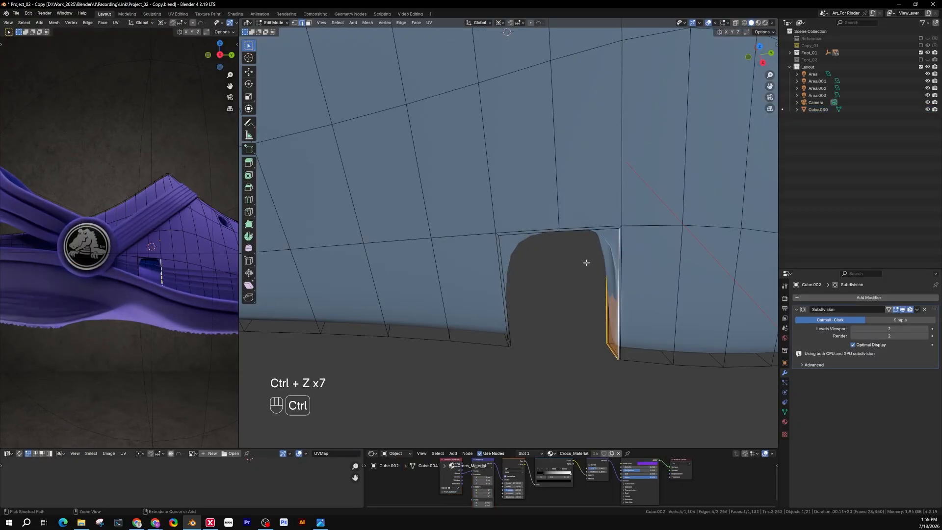
{"action": "key", "text": "ctrl+z"}
{"action": "key", "text": "ctrl+z"}
{"action": "key", "text": "ctrl+z"}
{"action": "key", "text": "ctrl+z"}
{"action": "key", "text": "ctrl+z"}
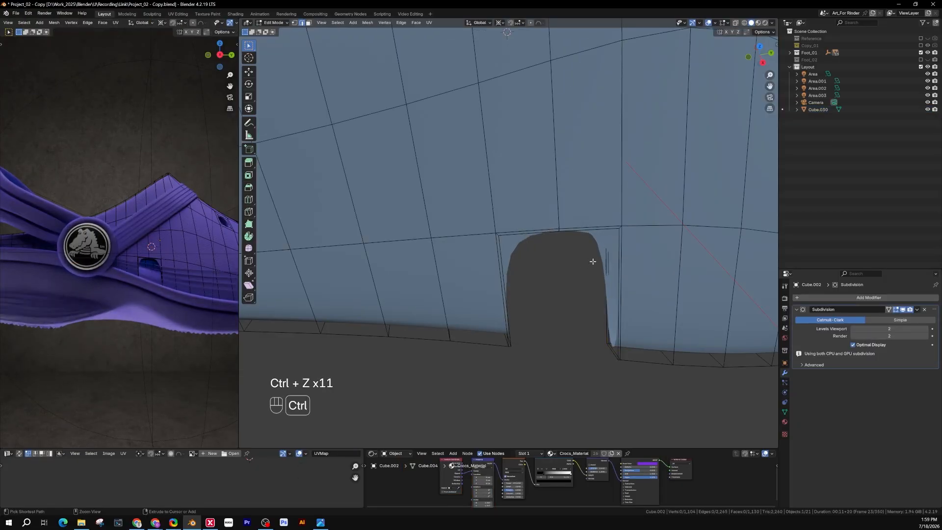
{"action": "key", "text": "ctrl+z"}
Try to slide only the outer surface's two edges along the notch's top downward by a factor of about 0.19
{"action": "middle_click_drag", "start_coordinate": [592, 260], "coordinate": [602, 123]}
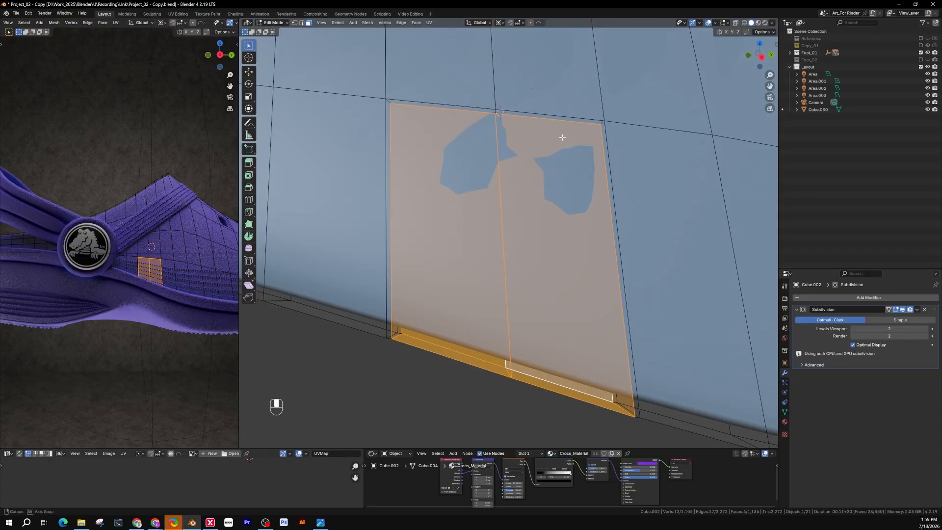
{"action": "left_click", "coordinate": [531, 118]}
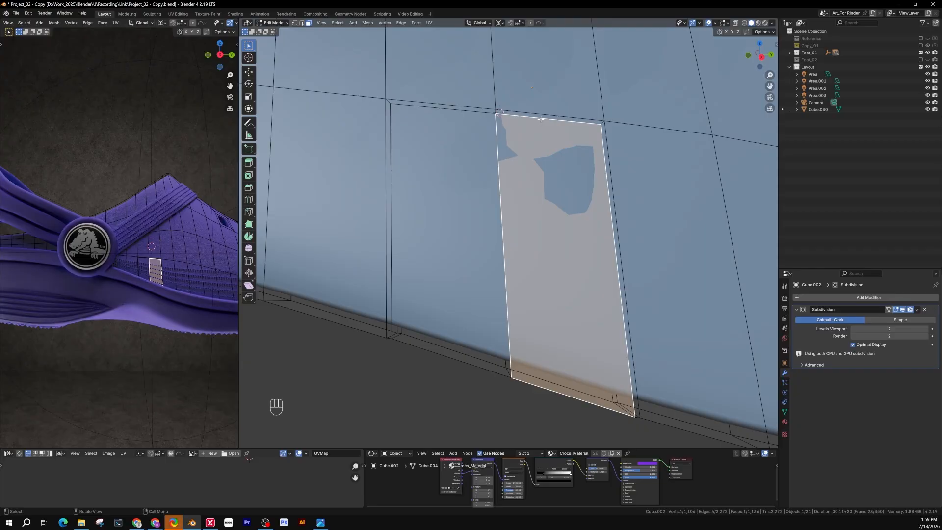
{"action": "key", "text": "2"}
{"action": "left_click", "coordinate": [540, 118]}
{"action": "left_click", "coordinate": [465, 112], "text": "shift"}
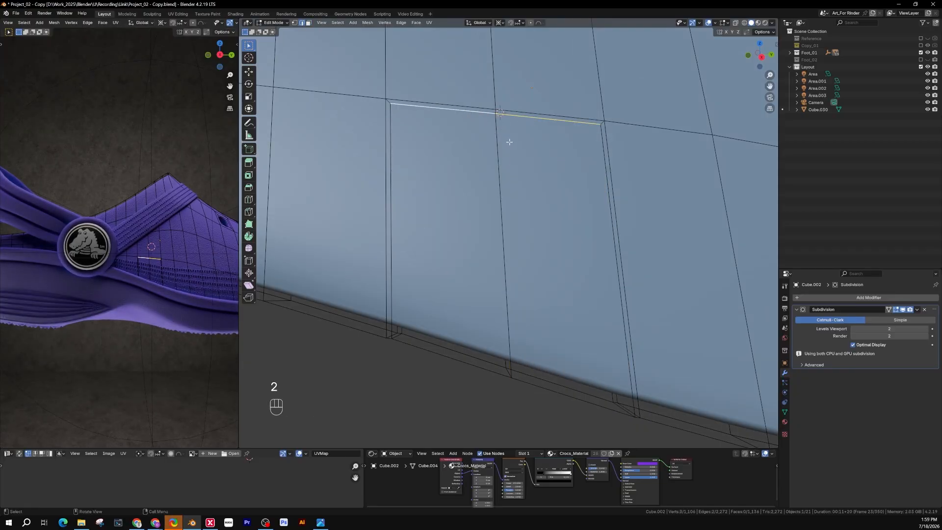
{"action": "key", "text": "g"}
{"action": "key", "text": "g"}
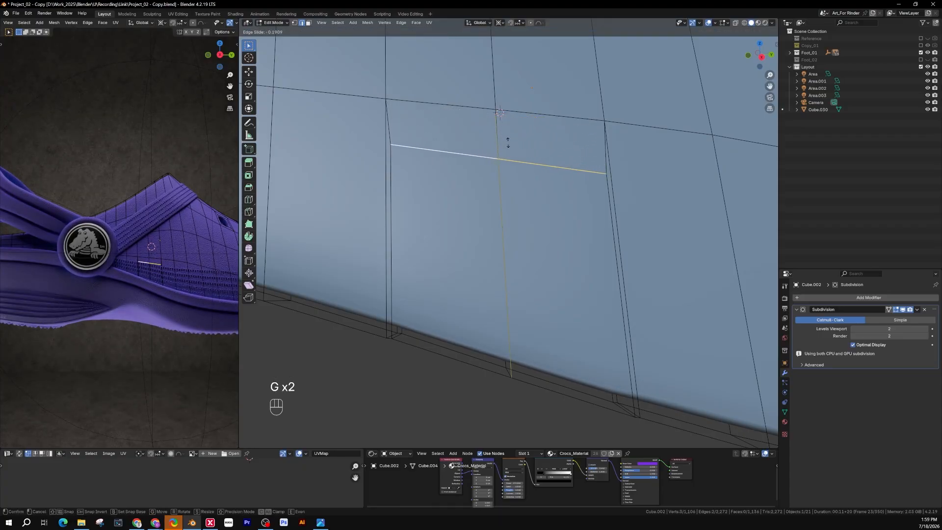
{"action": "left_click", "coordinate": [508, 143]}
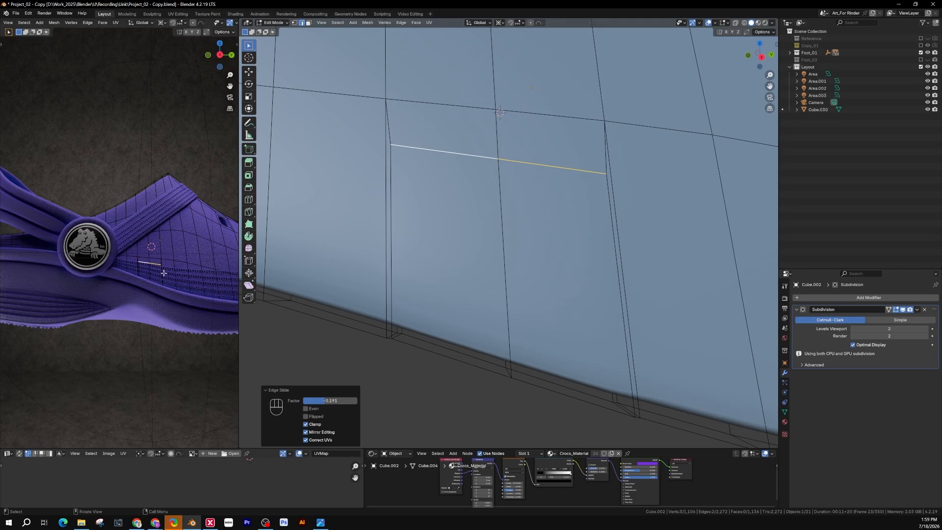
{"action": "scroll", "coordinate": [157, 267], "scroll_direction": "up", "scroll_amount": 5}
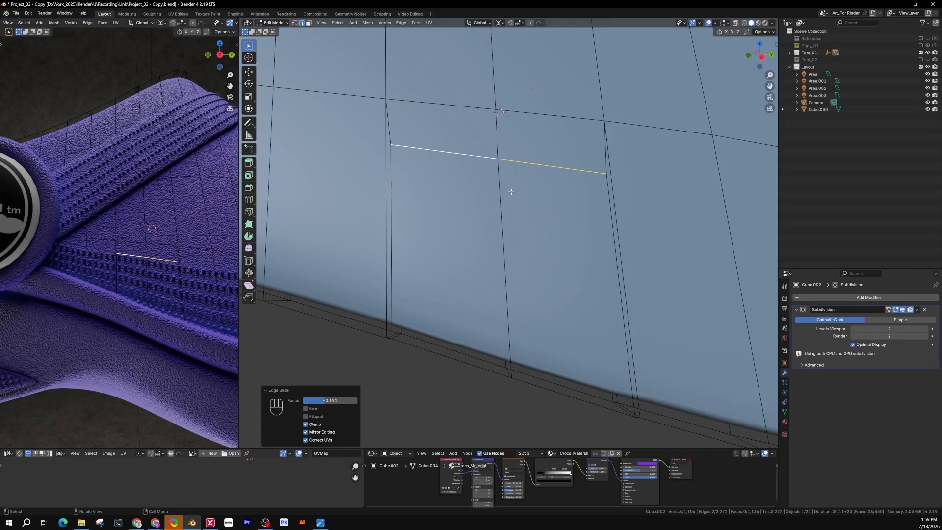
{"action": "scroll", "coordinate": [511, 192], "scroll_direction": "down", "scroll_amount": 2}
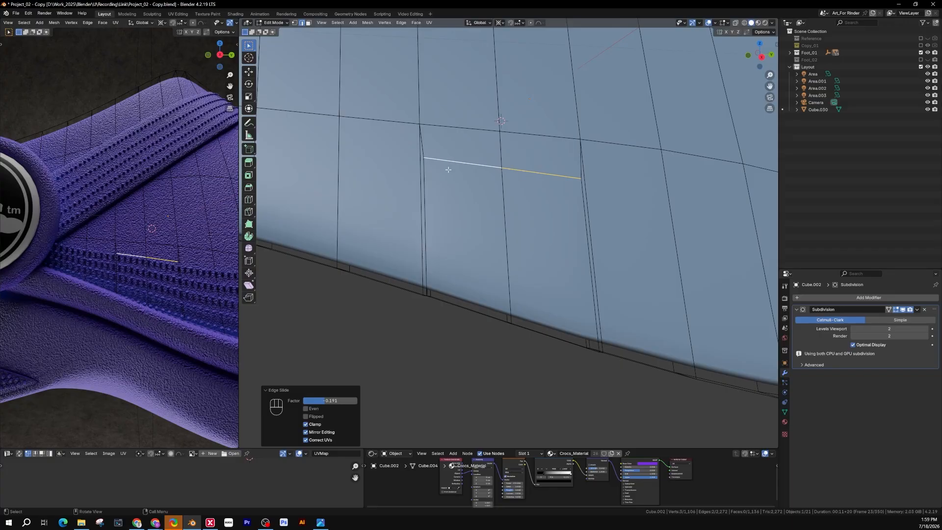
{"action": "scroll", "coordinate": [512, 177], "scroll_direction": "down", "scroll_amount": 2}
{"action": "middle_click_drag", "start_coordinate": [519, 177], "coordinate": [505, 217]}
{"action": "key", "text": "ctrl+z"}
Slide both the outer and inner top edges of the notch area downward by a factor of about 0.232, checking them in wireframe
{"action": "scroll", "coordinate": [512, 197], "scroll_direction": "up", "scroll_amount": 2}
{"action": "scroll", "coordinate": [526, 202], "scroll_direction": "down", "scroll_amount": 3}
{"action": "mouse_move", "coordinate": [557, 209]}
{"action": "middle_mouse_down", "text": "shift"}
{"action": "mouse_move", "coordinate": [512, 226]}
{"action": "mouse_move", "coordinate": [536, 219]}
{"action": "mouse_move", "coordinate": [524, 215]}
{"action": "middle_mouse_up", "text": "shift"}
{"action": "key", "text": "z"}
{"action": "left_click", "coordinate": [490, 220]}
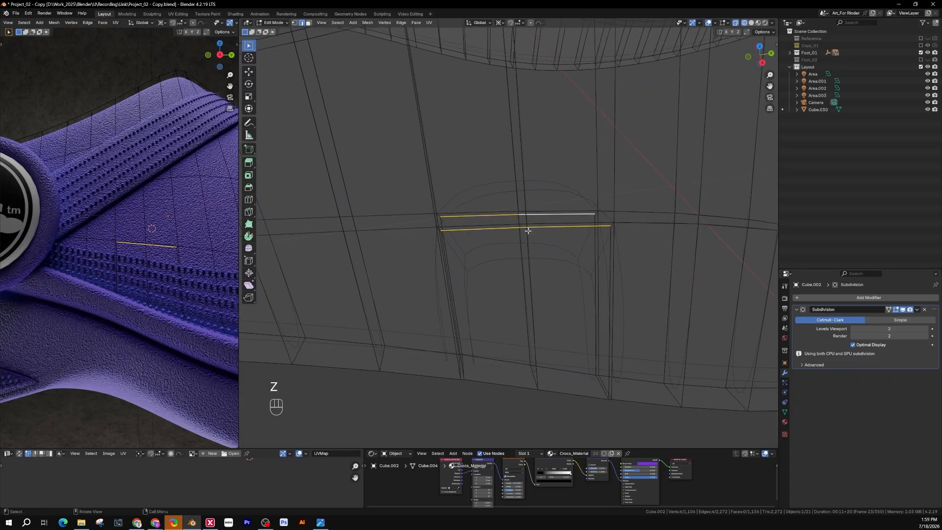
{"action": "scroll", "coordinate": [525, 230], "scroll_direction": "up", "scroll_amount": 1}
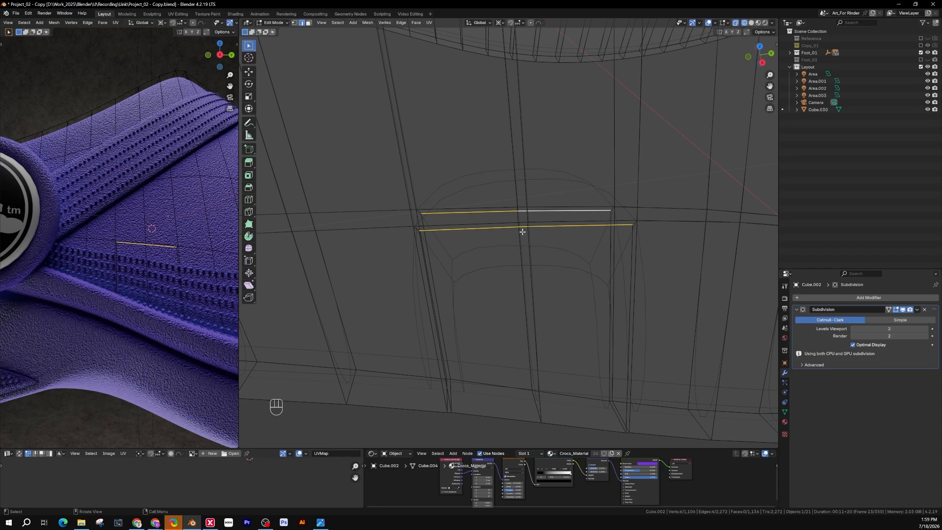
{"action": "key", "text": "g"}
{"action": "key", "text": "g"}
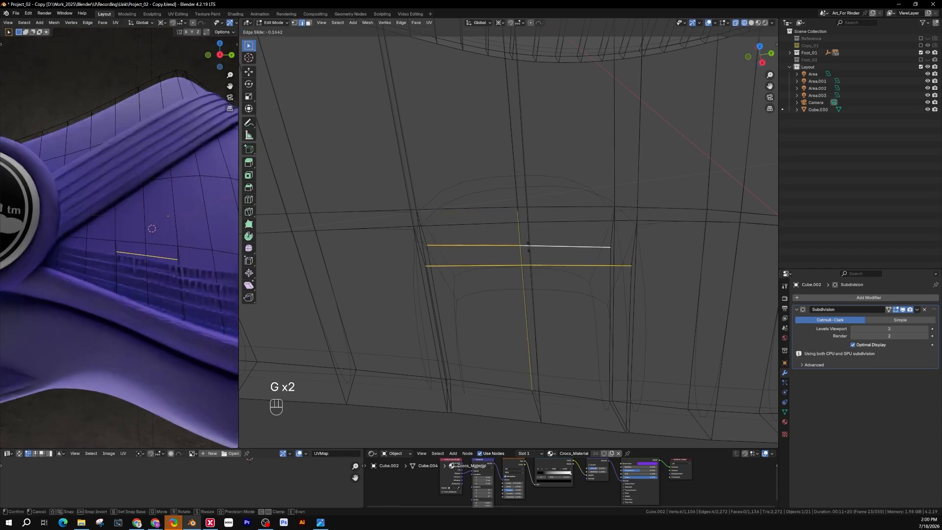
{"action": "left_click", "coordinate": [529, 253]}
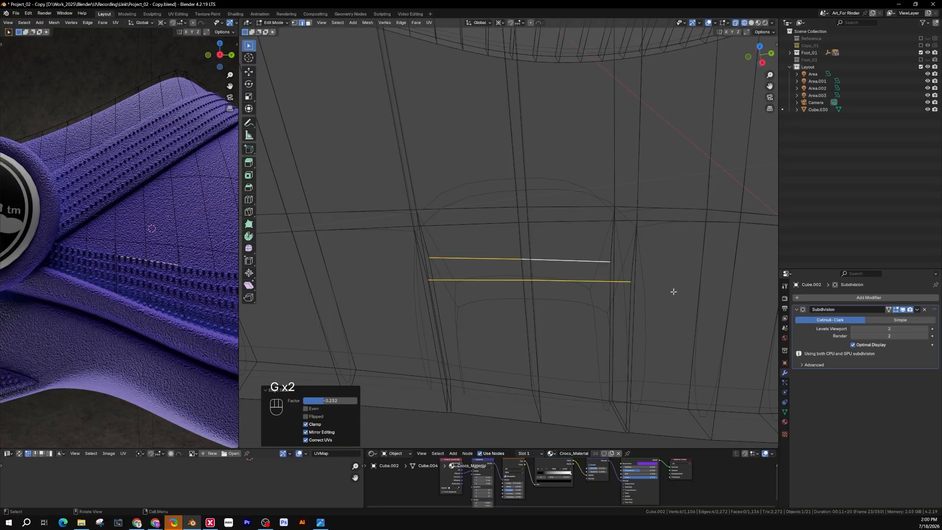
{"action": "key", "text": "z"}
{"action": "left_click", "coordinate": [650, 275]}
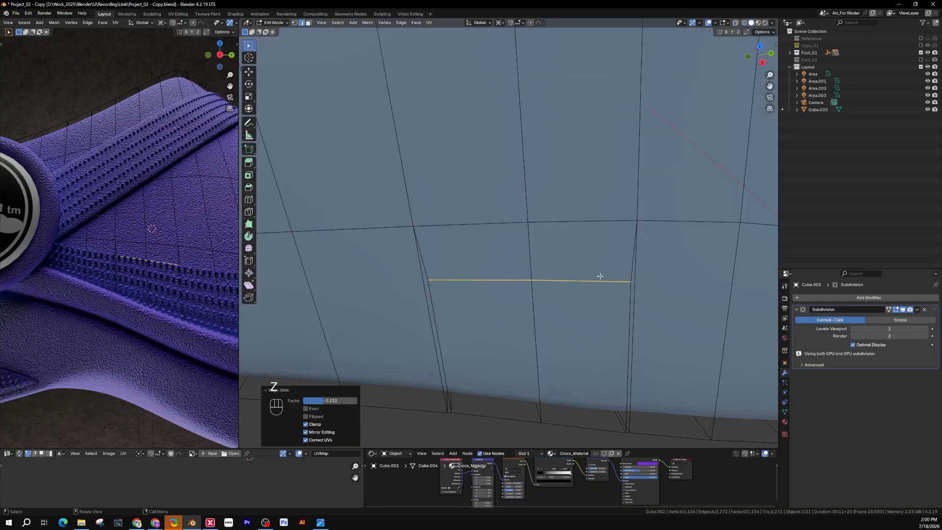
Delete the outer, inner and bottom rim faces below the lowered edges to reopen the notch
{"action": "middle_click_drag", "start_coordinate": [599, 273], "coordinate": [577, 287]}
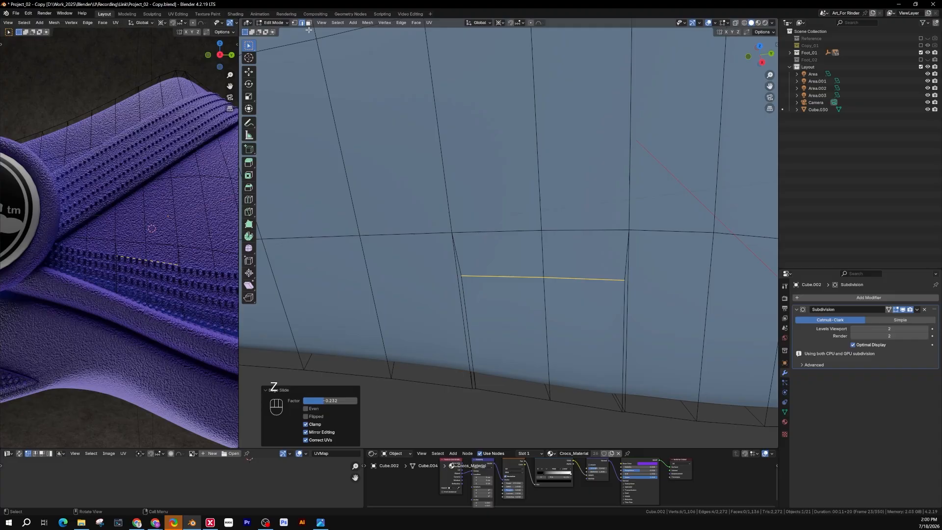
{"action": "key", "text": "3"}
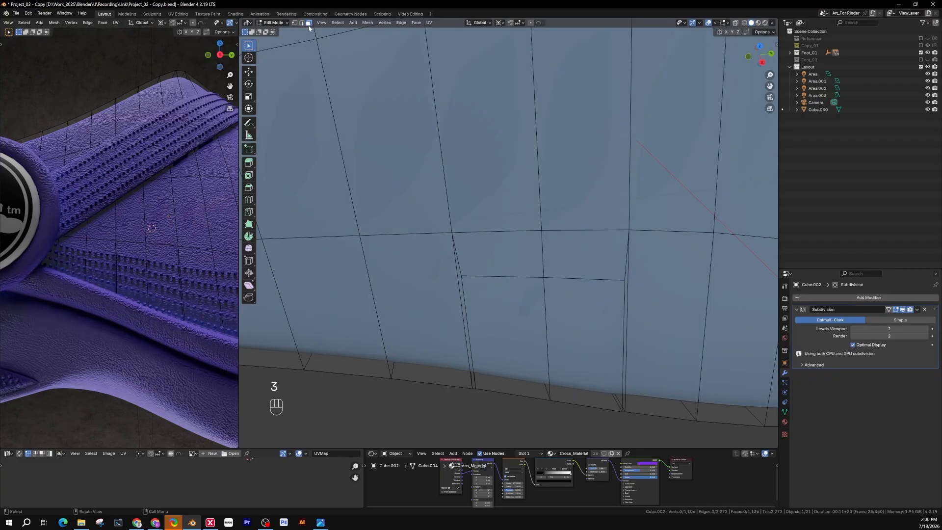
{"action": "left_click", "coordinate": [608, 304]}
{"action": "left_click", "coordinate": [532, 314], "text": "shift"}
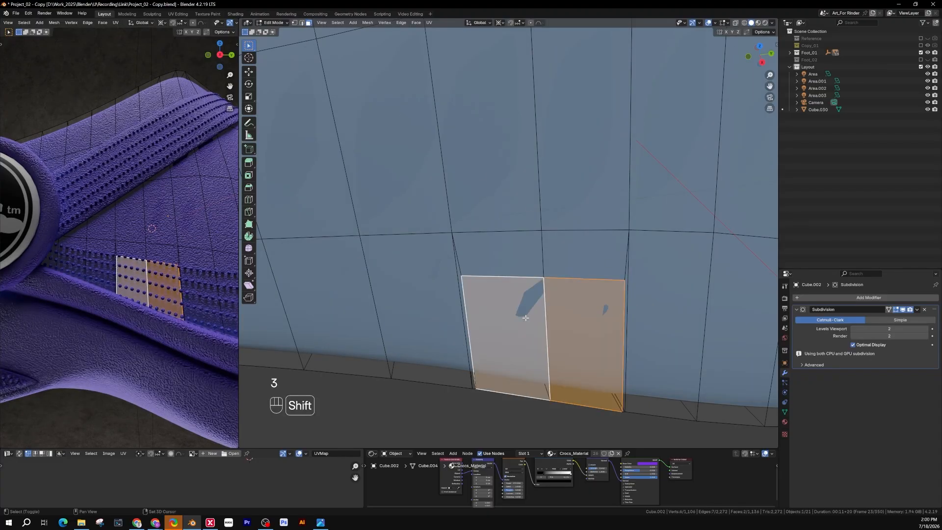
{"action": "middle_click_drag", "start_coordinate": [539, 309], "coordinate": [506, 303]}
{"action": "left_click", "coordinate": [540, 274], "text": "shift"}
{"action": "left_click", "coordinate": [596, 284], "text": "shift"}
{"action": "left_click", "coordinate": [569, 338], "text": "shift"}
{"action": "left_click", "coordinate": [544, 354], "text": "shift"}
{"action": "key", "text": "x"}
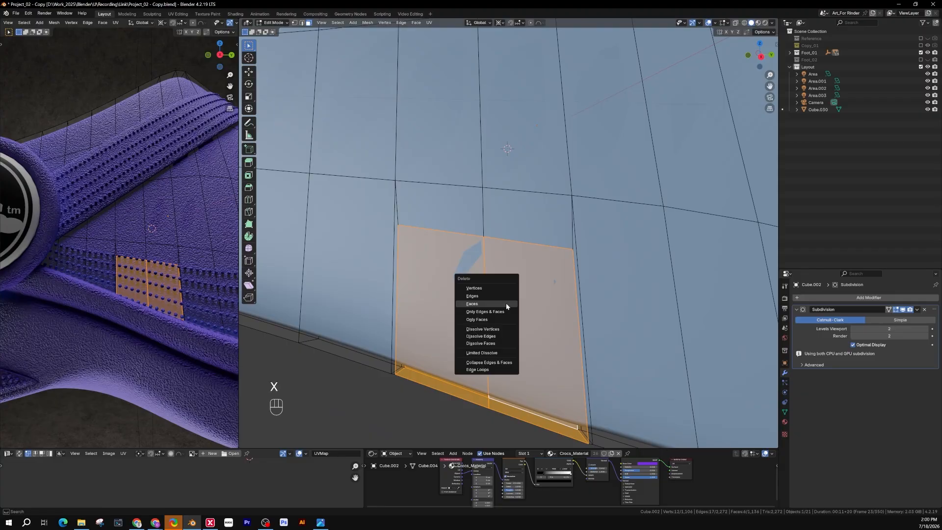
{"action": "left_click", "coordinate": [472, 304]}
Fill the notch's toe-side wall between its outer and inner edges and disable the Subdivision modifier's Edit Mode display
{"action": "middle_click_drag", "start_coordinate": [471, 307], "coordinate": [562, 339]}
{"action": "key", "text": "2"}
{"action": "scroll", "coordinate": [562, 339], "scroll_direction": "up", "scroll_amount": 3}
{"action": "left_click", "coordinate": [566, 332]}
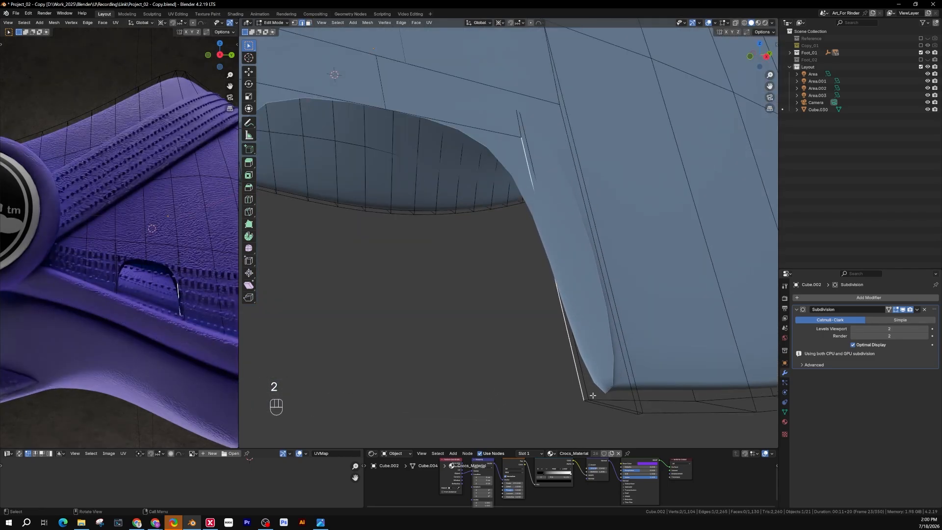
{"action": "scroll", "coordinate": [594, 410], "scroll_direction": "down", "scroll_amount": 4, "text": "shift"}
{"action": "left_click", "coordinate": [585, 400], "text": "shift"}
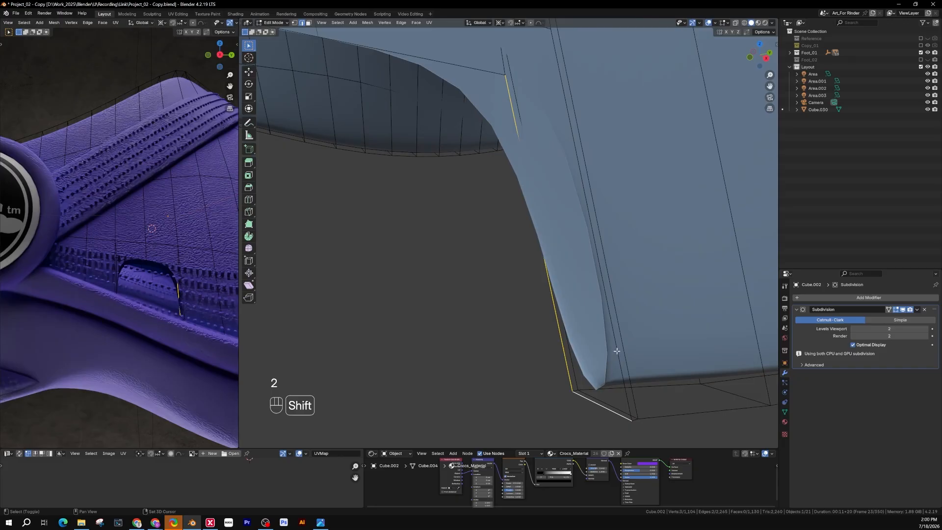
{"action": "left_click", "coordinate": [604, 282], "text": "shift"}
{"action": "scroll", "coordinate": [565, 305], "scroll_direction": "down", "scroll_amount": 5, "text": "shift"}
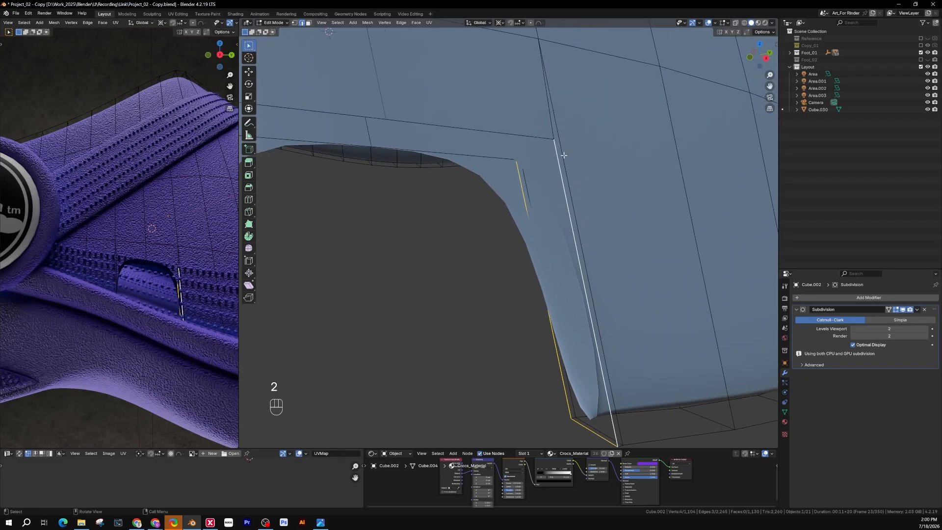
{"action": "left_click", "coordinate": [896, 310]}
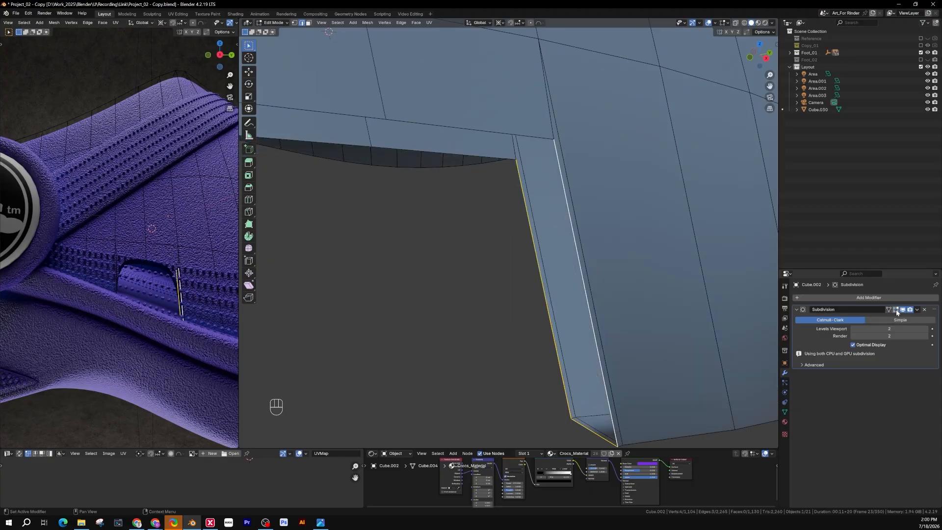
{"action": "key", "text": "f"}
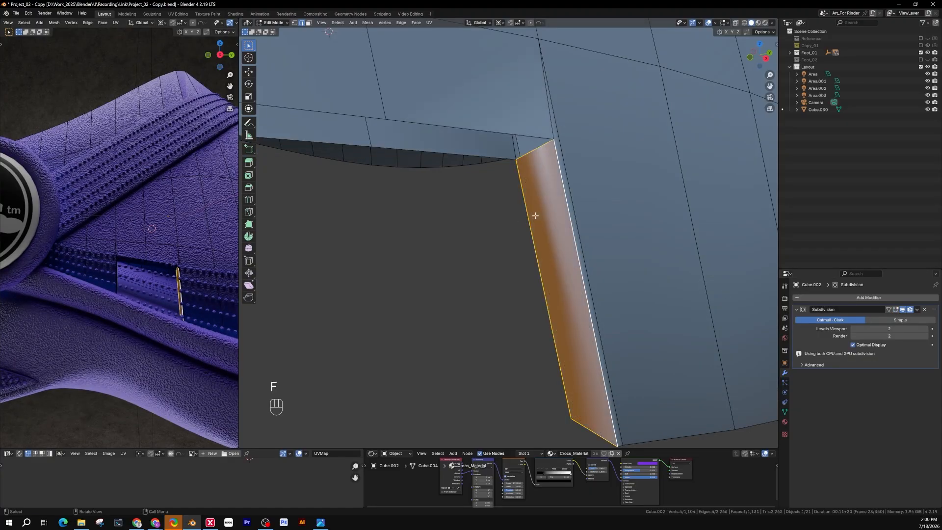
Fill the two faces along the notch's top and its heel-side wall, starting from the toe-side corner
{"action": "middle_click_drag", "start_coordinate": [534, 144], "coordinate": [607, 260]}
{"action": "left_click", "coordinate": [536, 146]}
{"action": "key", "text": "f"}
{"action": "key", "text": "f"}
{"action": "key", "text": "f"}
Switch to Object Mode and examine the lowered notch in the rendered and solid views, deselecting the upper
{"action": "key", "text": "Tab"}
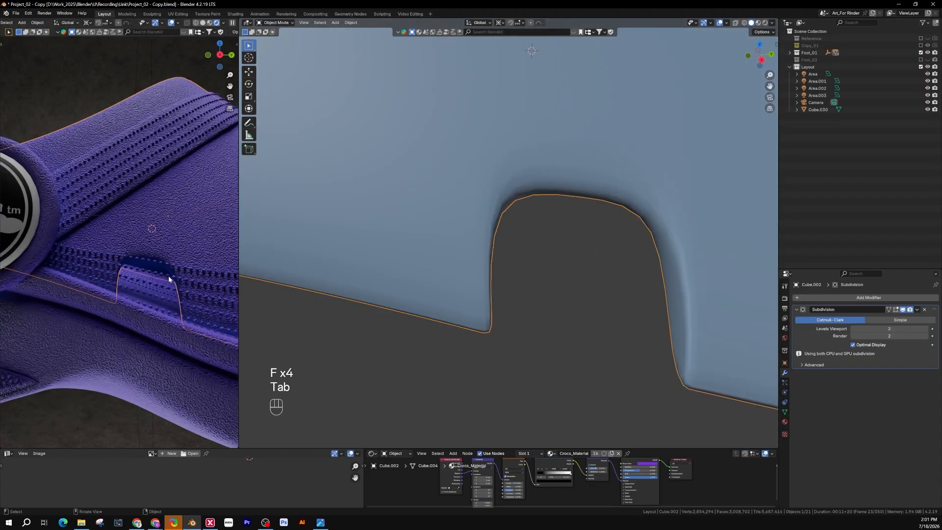
{"action": "middle_click_drag", "start_coordinate": [166, 258], "coordinate": [118, 290]}
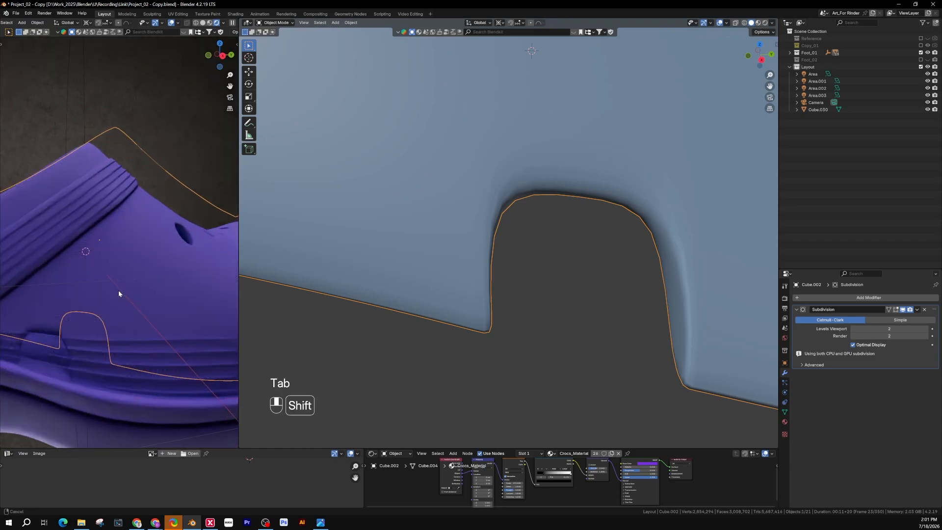
{"action": "scroll", "coordinate": [114, 297], "scroll_direction": "down", "scroll_amount": 3}
{"action": "middle_click_drag", "start_coordinate": [99, 322], "coordinate": [122, 328]}
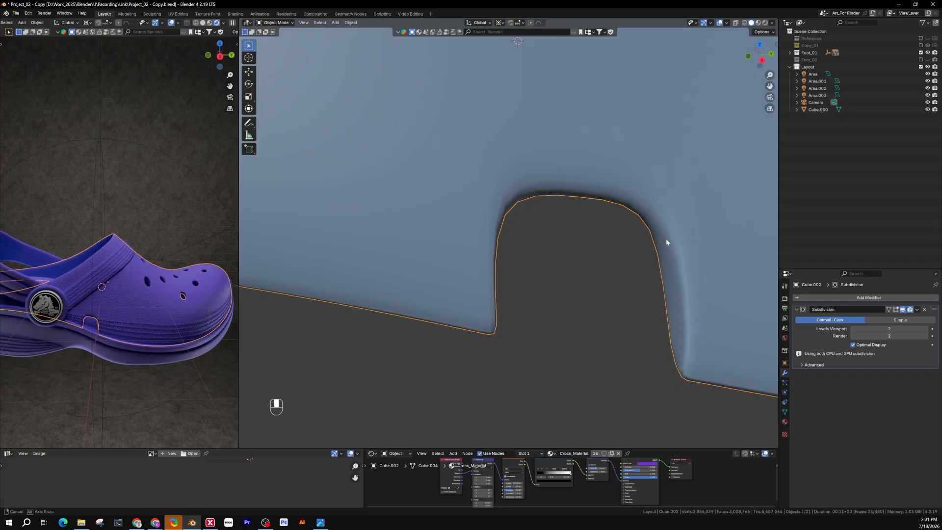
{"action": "scroll", "coordinate": [664, 238], "scroll_direction": "down", "scroll_amount": 5}
{"action": "middle_click_drag", "start_coordinate": [631, 255], "coordinate": [498, 261], "text": "shift"}
{"action": "scroll", "coordinate": [493, 263], "scroll_direction": "down", "scroll_amount": 5}
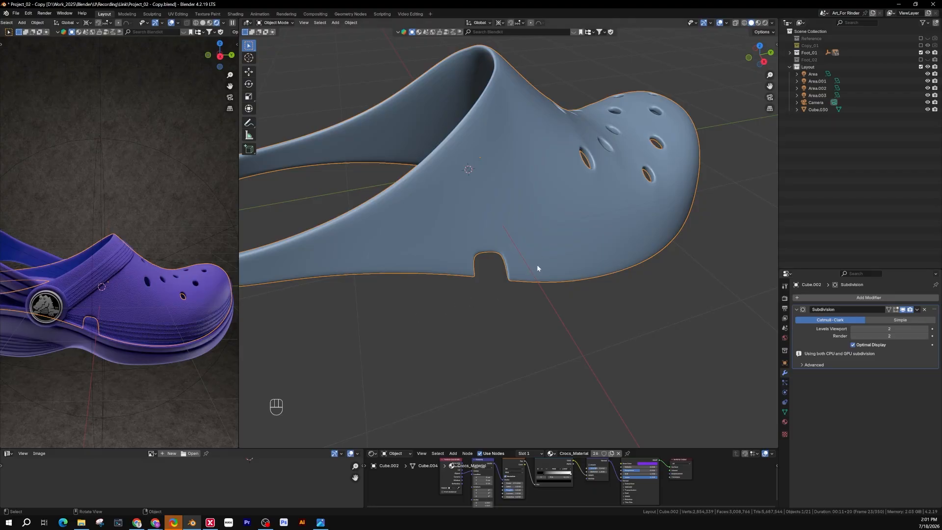
{"action": "key", "text": "alt+a"}
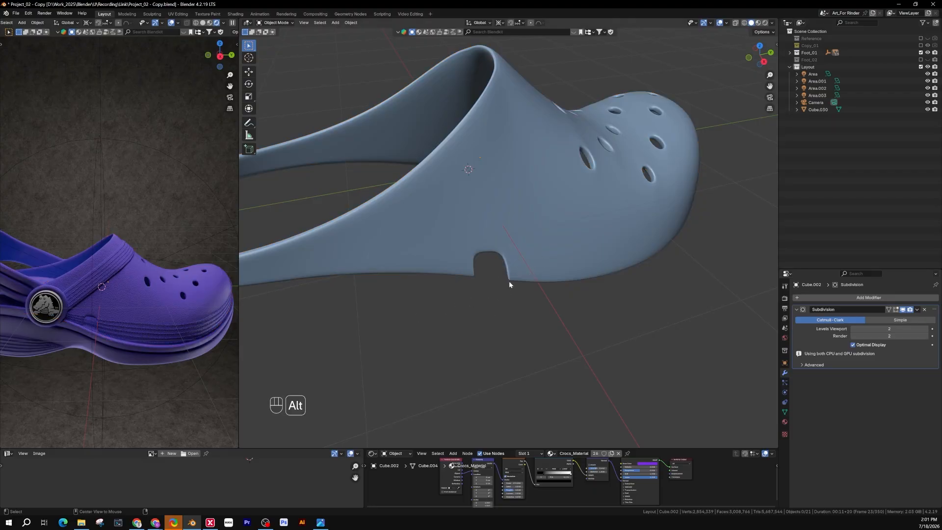
Unhide the side band and select it, checking from inside and outside how it covers the upper's notch
{"action": "key", "text": "alt+h"}
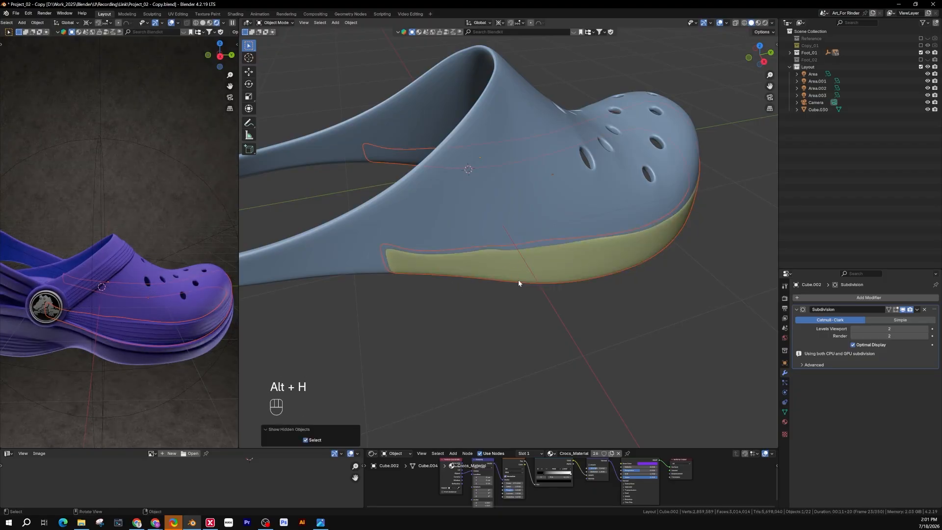
{"action": "left_click", "coordinate": [516, 275]}
{"action": "middle_click_drag", "start_coordinate": [515, 269], "coordinate": [535, 253]}
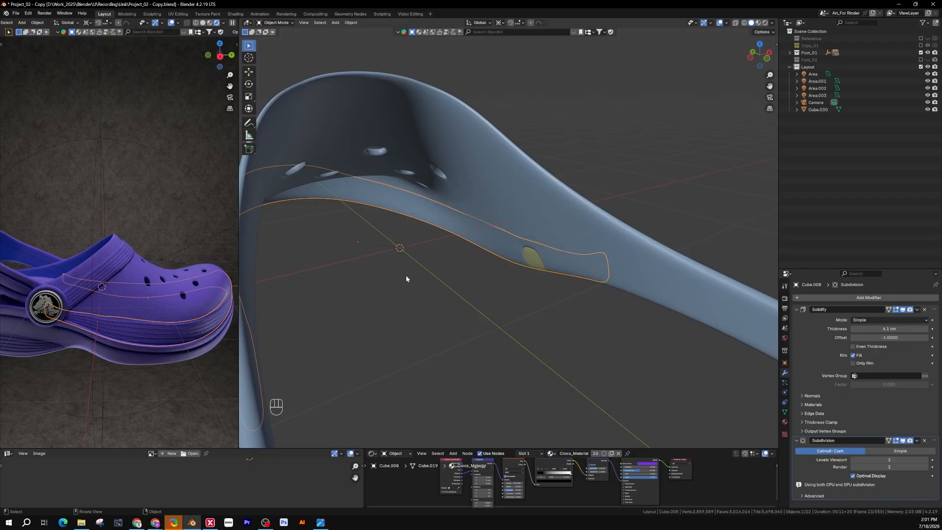
{"action": "middle_click_drag", "start_coordinate": [105, 296], "coordinate": [127, 293]}
{"action": "left_click", "coordinate": [209, 210]}
{"action": "scroll", "coordinate": [154, 293], "scroll_direction": "down", "scroll_amount": 2}
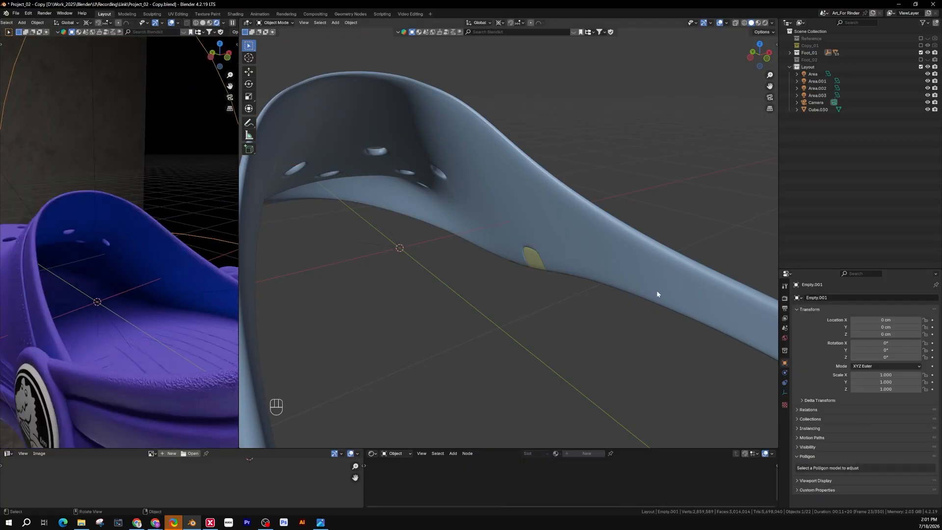
{"action": "scroll", "coordinate": [549, 269], "scroll_direction": "down", "scroll_amount": 2}
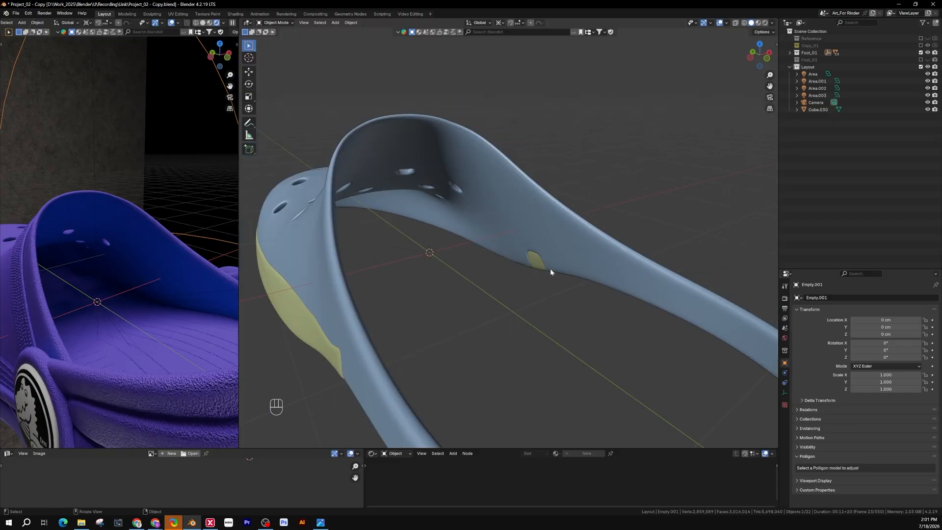
{"action": "middle_click_drag", "start_coordinate": [549, 269], "coordinate": [416, 278]}
{"action": "left_click", "coordinate": [488, 266]}
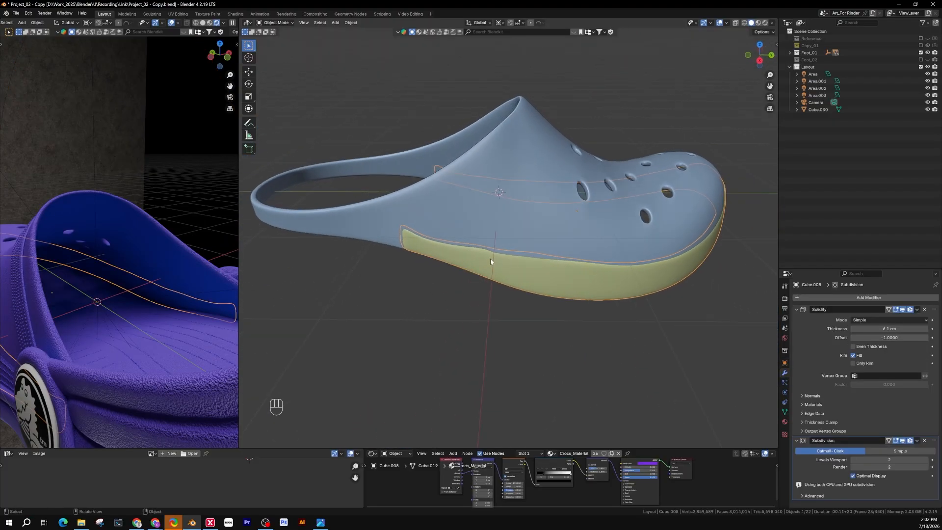
Open the side band's mesh for editing, compare it with the rendered clog, and display it in wireframe over the upper's notch
{"action": "scroll", "coordinate": [489, 263], "scroll_direction": "up", "scroll_amount": 5}
{"action": "key", "text": "Tab"}
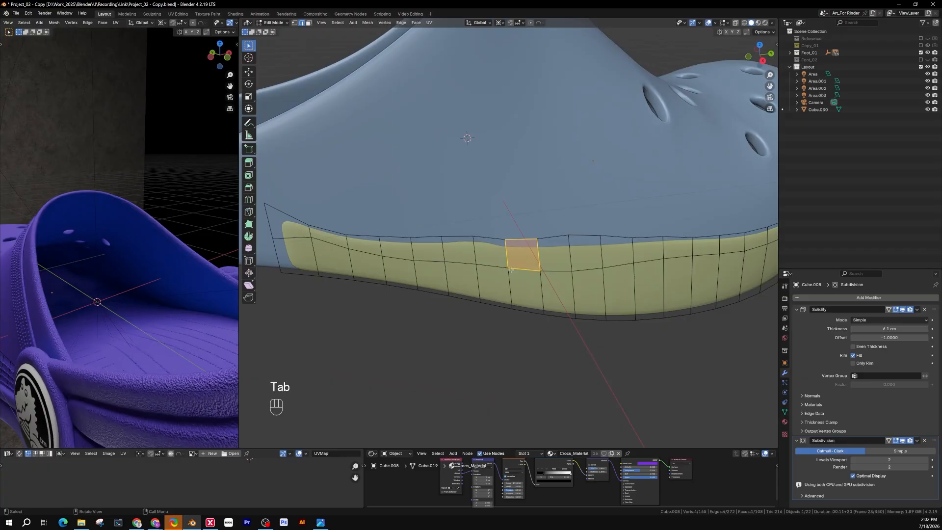
{"action": "middle_click_drag", "start_coordinate": [163, 322], "coordinate": [34, 343]}
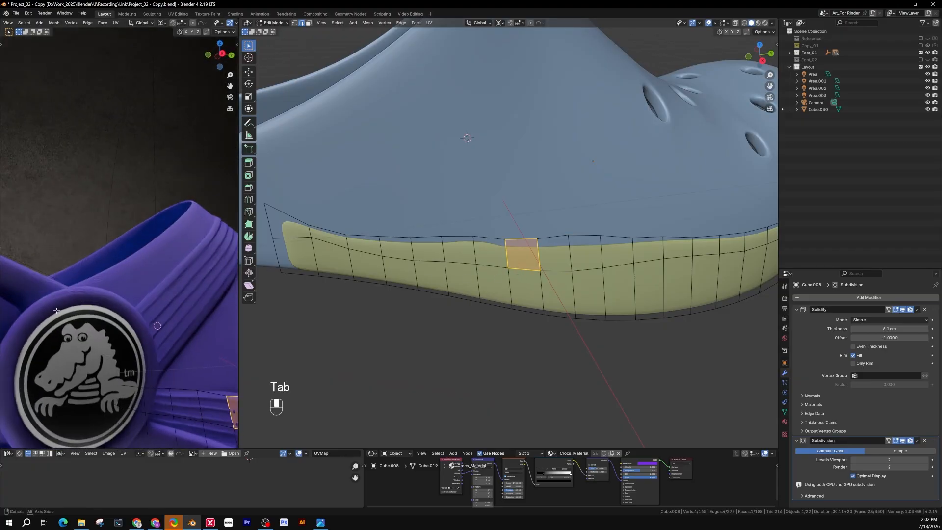
{"action": "scroll", "coordinate": [129, 347], "scroll_direction": "down", "scroll_amount": 3}
{"action": "middle_click_drag", "start_coordinate": [129, 347], "coordinate": [178, 374]}
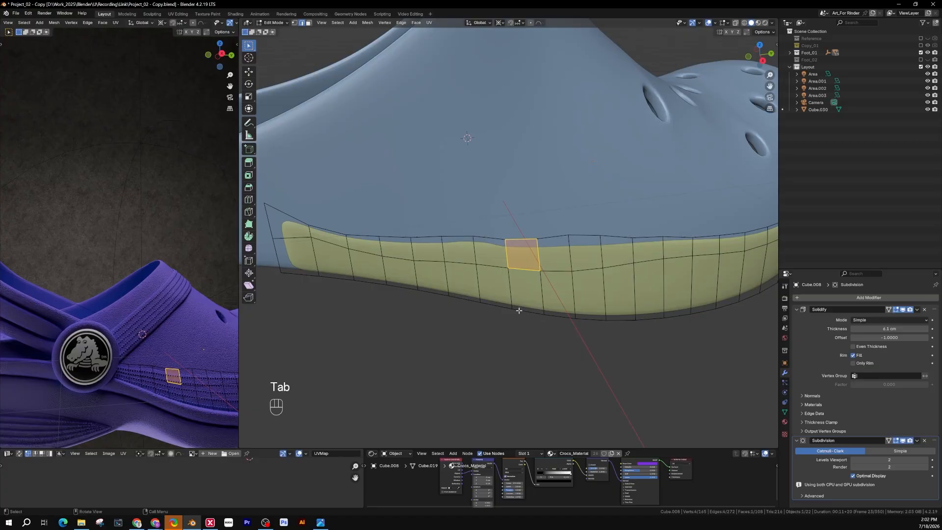
{"action": "key", "text": "z"}
{"action": "left_click", "coordinate": [449, 275]}
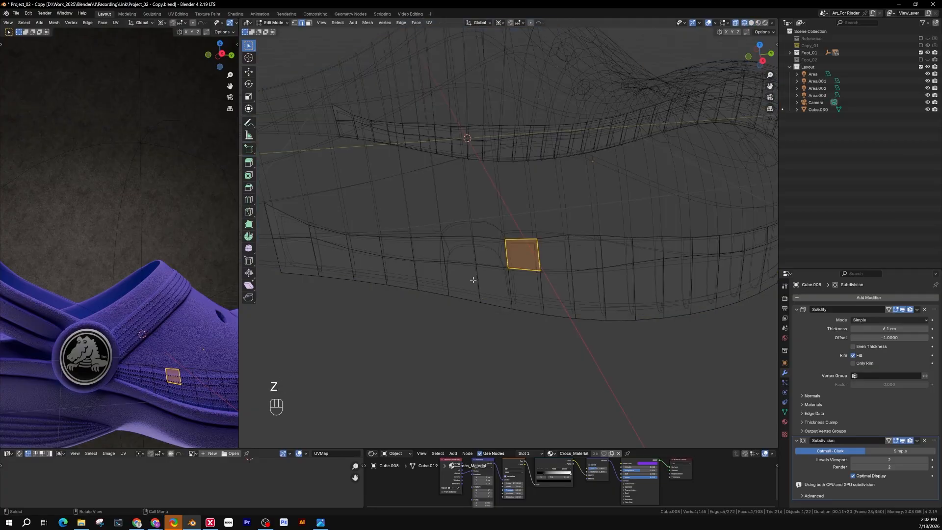
In face select mode, pick individual band faces around the notch outline, ending with the lower face on the notch's toe-side half
{"action": "left_click", "coordinate": [462, 258]}
{"action": "key", "text": "3"}
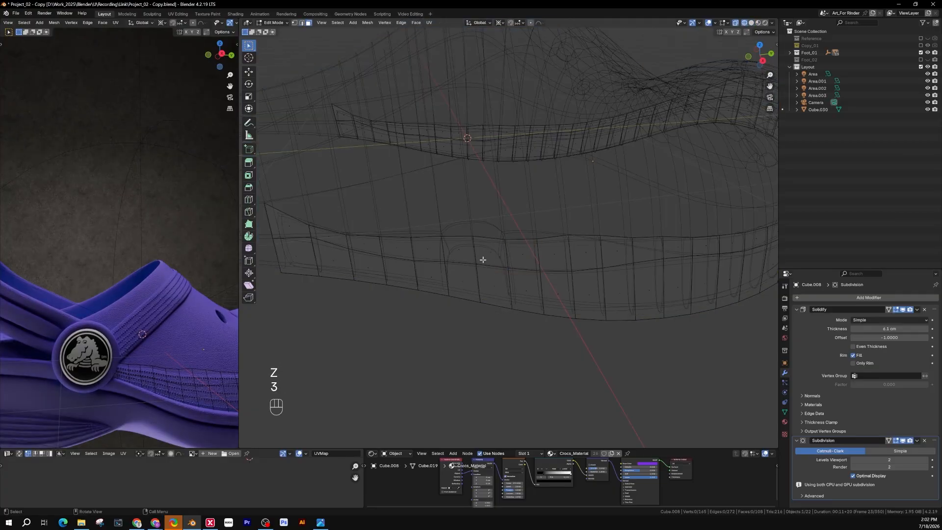
{"action": "left_click", "coordinate": [471, 262]}
{"action": "left_click", "coordinate": [467, 260]}
{"action": "left_click", "coordinate": [471, 273]}
{"action": "left_click", "coordinate": [492, 275]}
{"action": "left_click", "coordinate": [489, 258]}
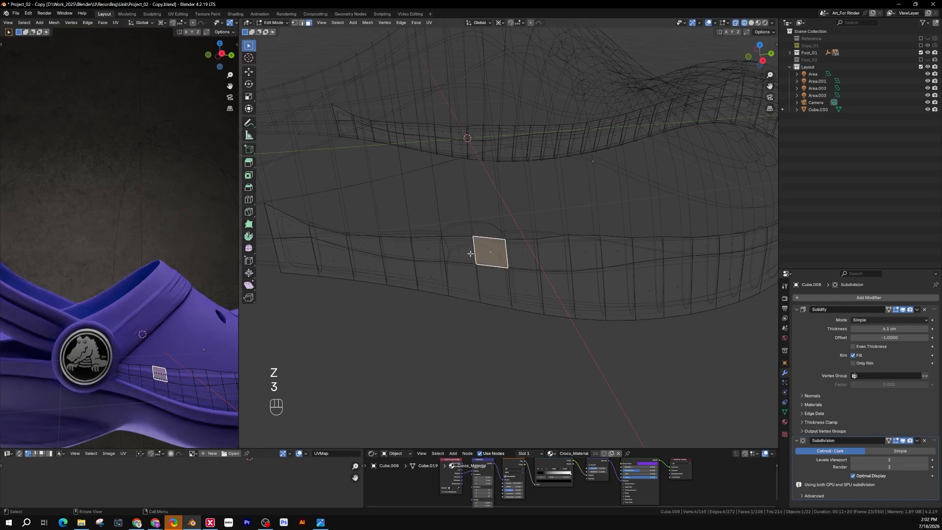
{"action": "left_click", "coordinate": [469, 255]}
{"action": "left_click", "coordinate": [473, 276]}
{"action": "left_click", "coordinate": [490, 283]}
{"action": "scroll", "coordinate": [493, 265], "scroll_direction": "up", "scroll_amount": 1}
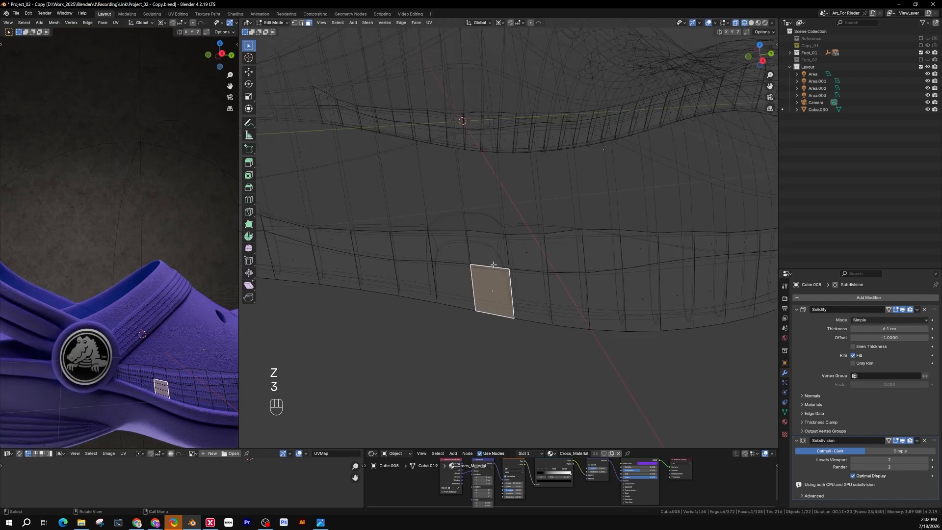
{"action": "scroll", "coordinate": [488, 264], "scroll_direction": "up", "scroll_amount": 1}
{"action": "mouse_move", "coordinate": [488, 263]}
{"action": "middle_mouse_down"}
{"action": "mouse_move", "coordinate": [494, 281]}
{"action": "mouse_move", "coordinate": [485, 275]}
{"action": "middle_mouse_up"}
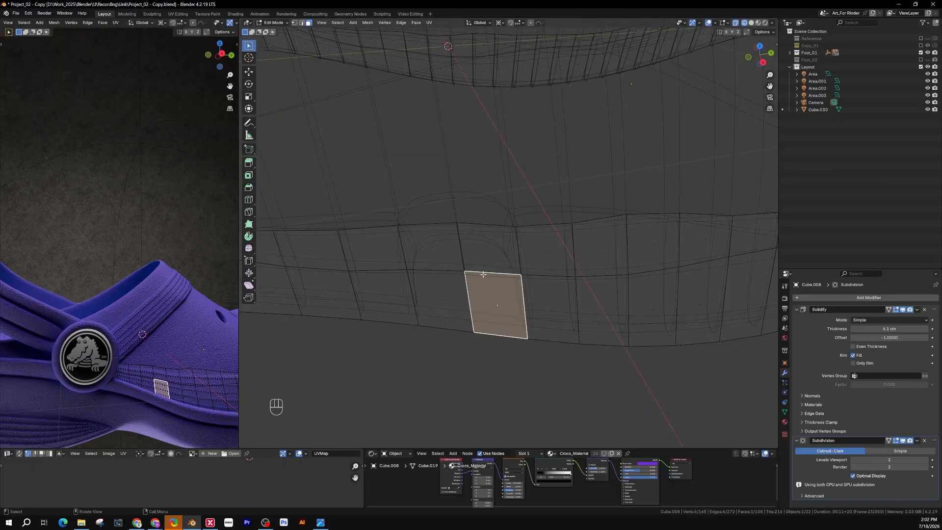
Return to Object Mode with solid shading and apply the side band's Solidify modifier
{"action": "key", "text": "Tab"}
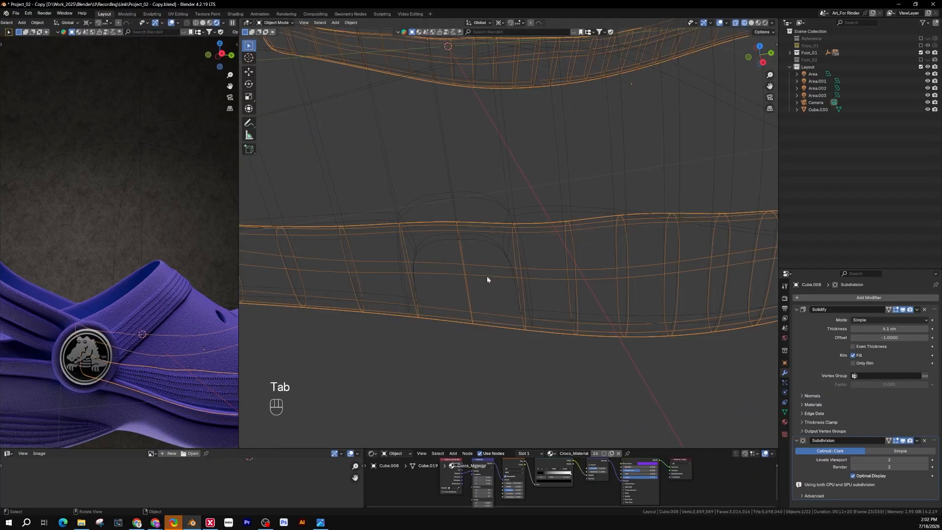
{"action": "left_click", "coordinate": [422, 372]}
{"action": "key", "text": "z"}
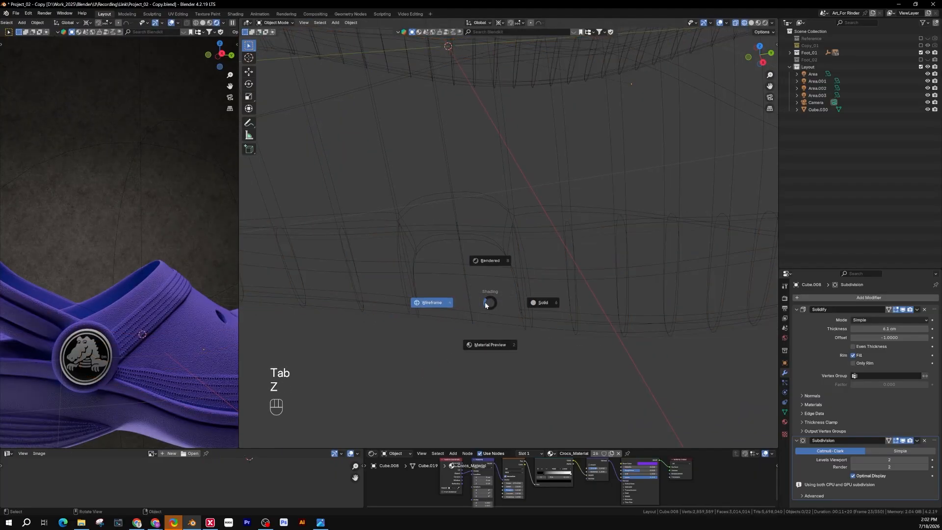
{"action": "left_click", "coordinate": [531, 300]}
{"action": "mouse_move", "coordinate": [531, 300]}
{"action": "middle_mouse_down"}
{"action": "mouse_move", "coordinate": [508, 292]}
{"action": "mouse_move", "coordinate": [576, 290]}
{"action": "mouse_move", "coordinate": [631, 253]}
{"action": "mouse_move", "coordinate": [524, 285]}
{"action": "middle_mouse_up"}
{"action": "left_click", "coordinate": [516, 295]}
{"action": "scroll", "coordinate": [516, 295], "scroll_direction": "down", "scroll_amount": 3}
{"action": "key", "text": "Tab"}
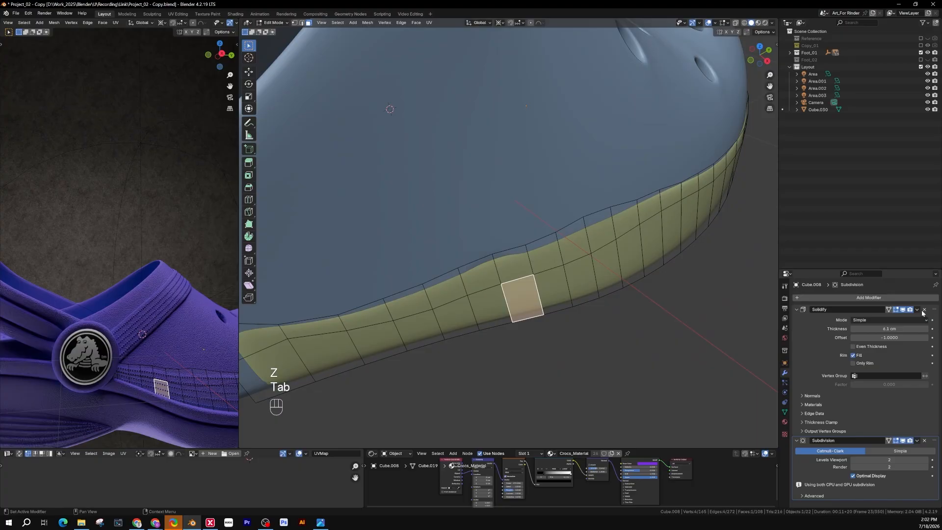
{"action": "key", "text": "Tab"}
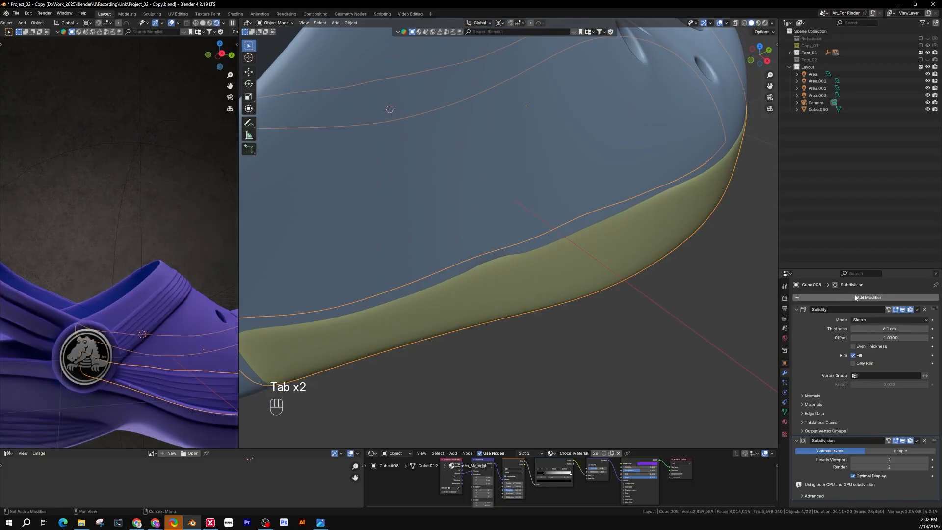
{"action": "left_click", "coordinate": [917, 310]}
{"action": "left_click", "coordinate": [892, 320]}
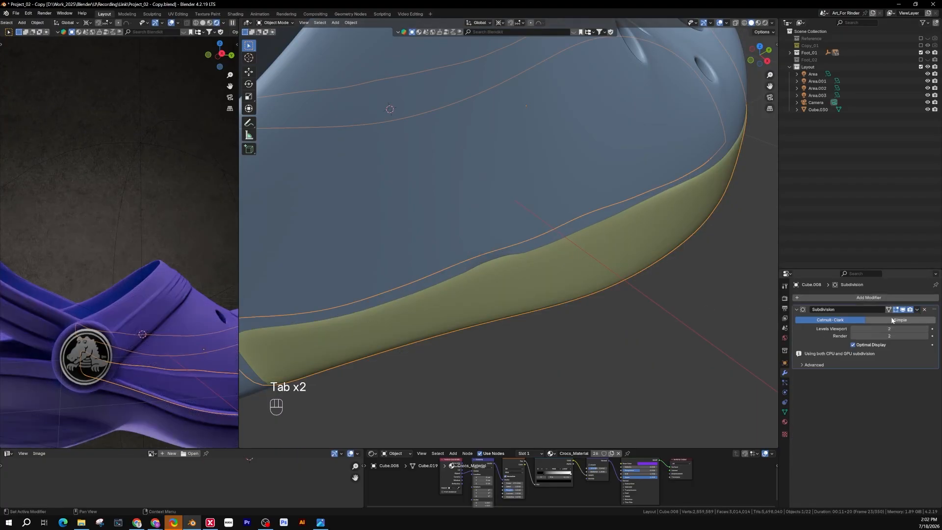
Back in Edit Mode, add the adjacent heel-side lower face to the selection and view the thickened band in wireframe against the notch
{"action": "key", "text": "Tab"}
{"action": "middle_click_drag", "start_coordinate": [489, 290], "coordinate": [475, 270]}
{"action": "left_click", "coordinate": [441, 307], "text": "shift"}
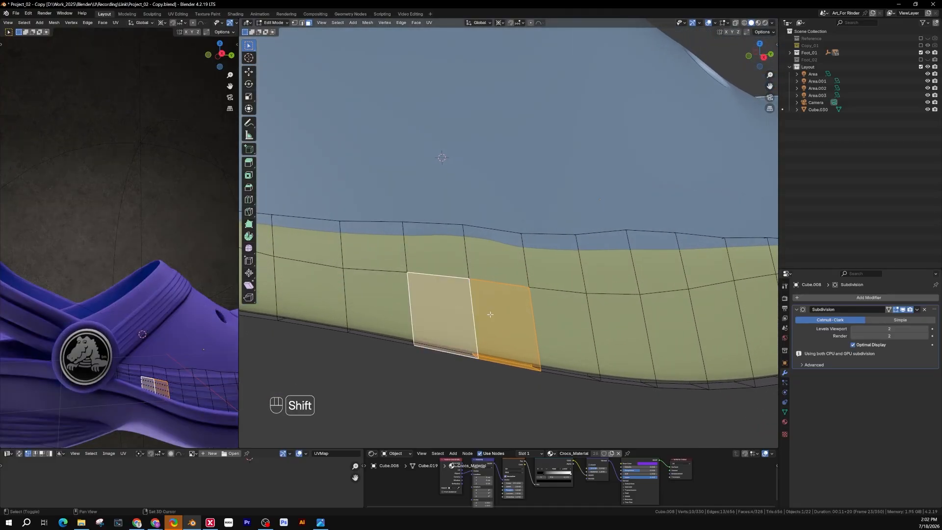
{"action": "middle_click_drag", "start_coordinate": [487, 313], "coordinate": [502, 275]}
{"action": "key", "text": "shift+z"}
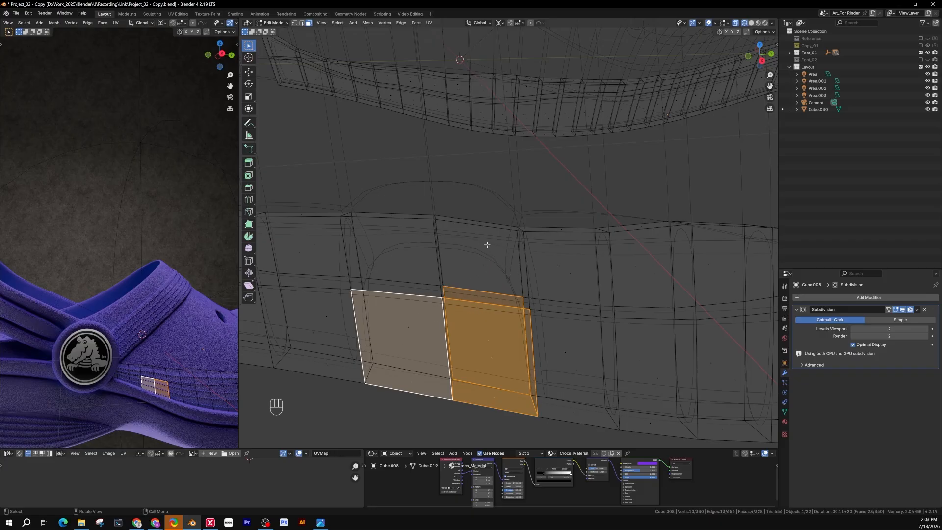
Select the band's inner and outer middle edges spanning the notch and slide them up toward the band's top edge
{"action": "key", "text": "2"}
{"action": "left_click", "coordinate": [464, 301]}
{"action": "left_click", "coordinate": [414, 296], "text": "shift"}
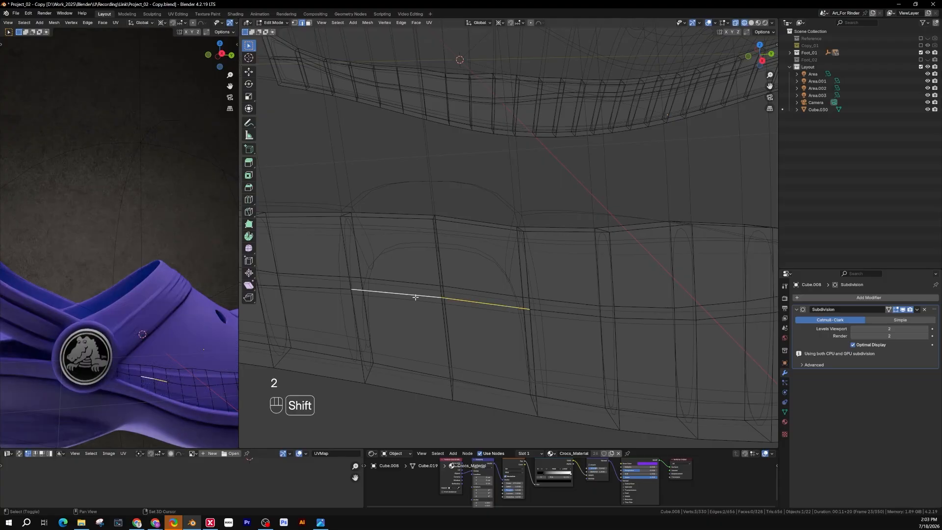
{"action": "middle_click_drag", "start_coordinate": [456, 308], "coordinate": [440, 291]}
{"action": "left_click", "coordinate": [457, 294], "text": "shift"}
{"action": "left_click", "coordinate": [427, 290], "text": "shift"}
{"action": "key", "text": "g"}
{"action": "key", "text": "g"}
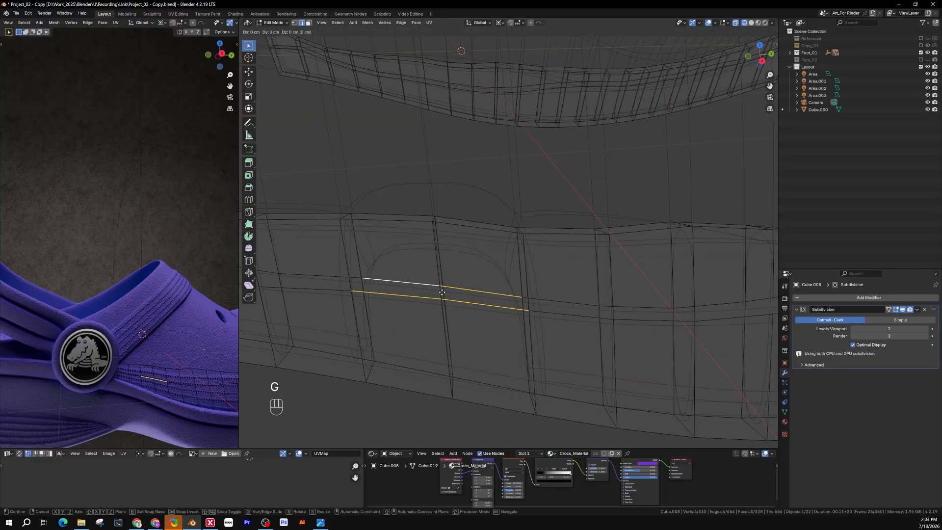
{"action": "left_click", "coordinate": [446, 239]}
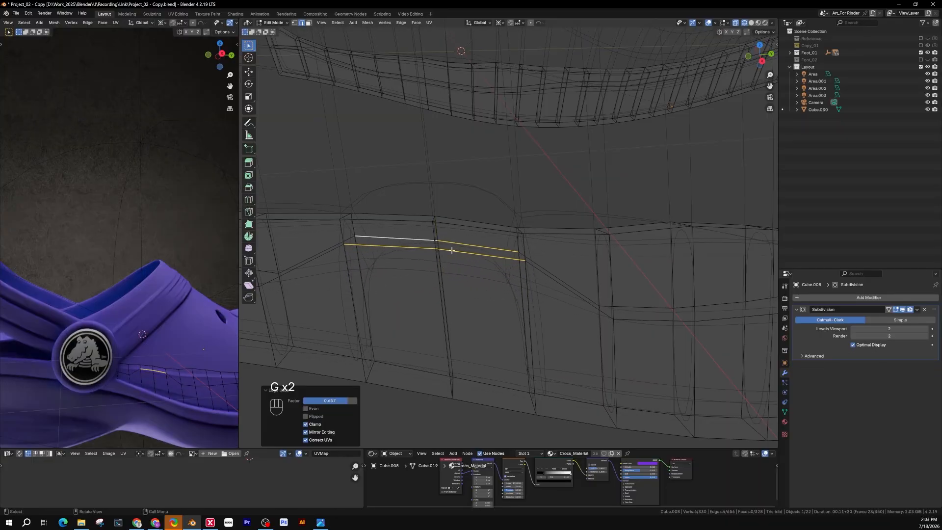
Slide the same four edges slightly further up above the notch's arch and return to solid shading
{"action": "middle_click_drag", "start_coordinate": [446, 238], "coordinate": [455, 237]}
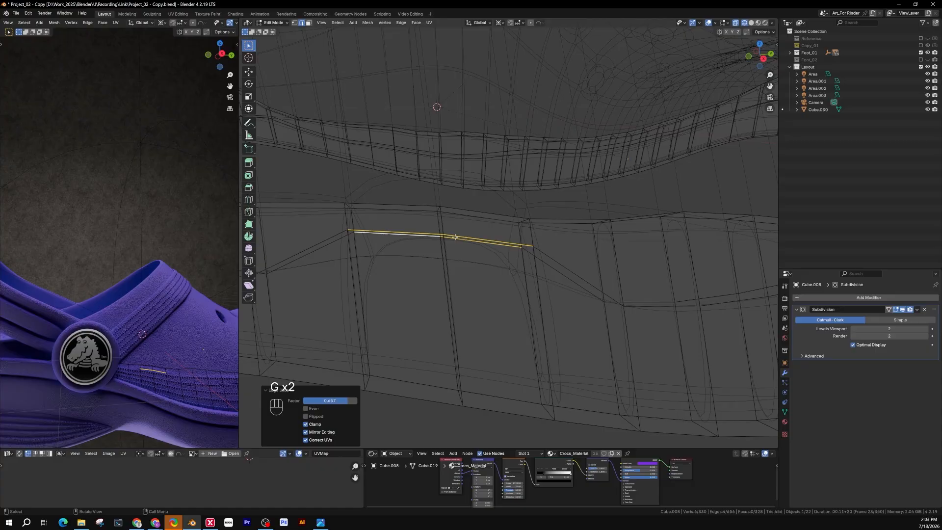
{"action": "key", "text": "g"}
{"action": "key", "text": "g"}
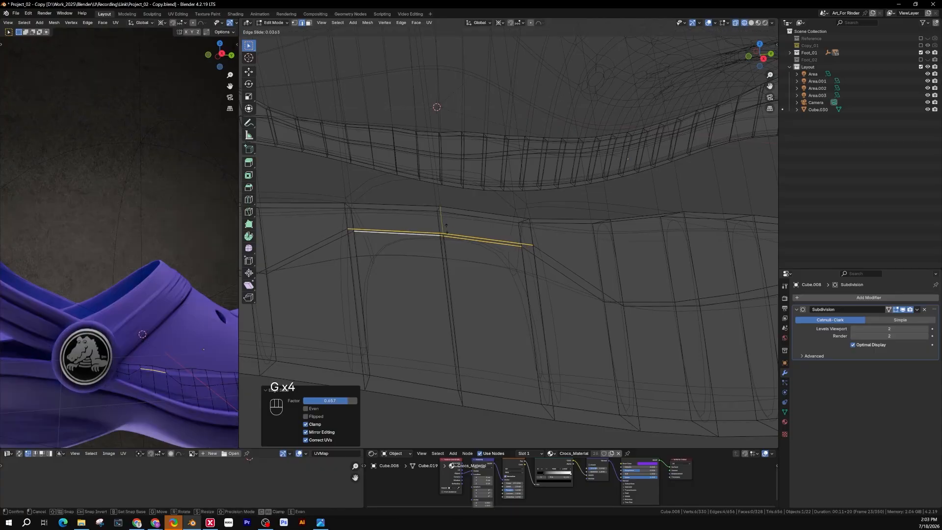
{"action": "left_click", "coordinate": [447, 215]}
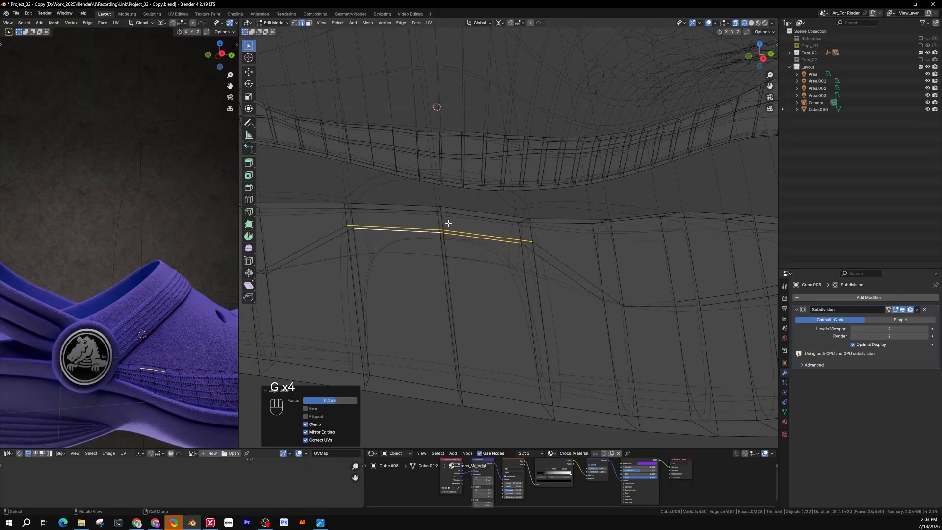
{"action": "key", "text": "z"}
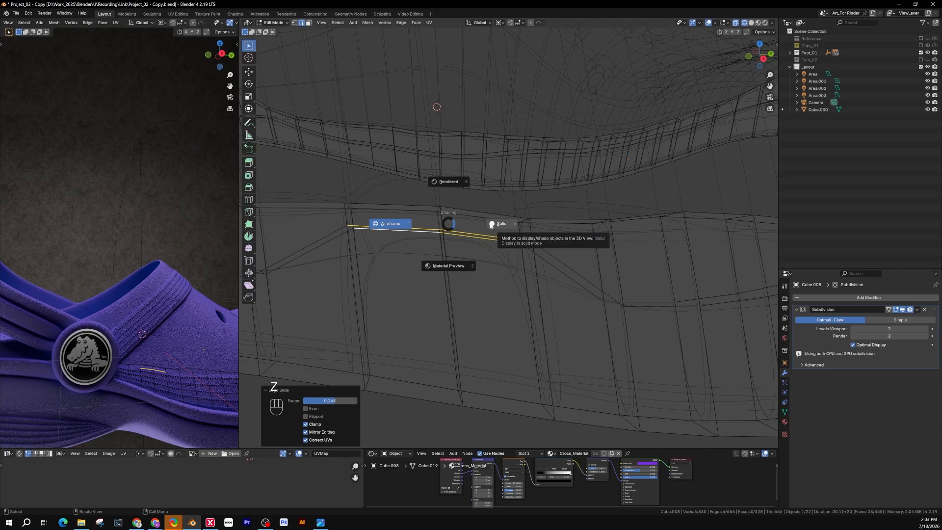
{"action": "left_click", "coordinate": [502, 226]}
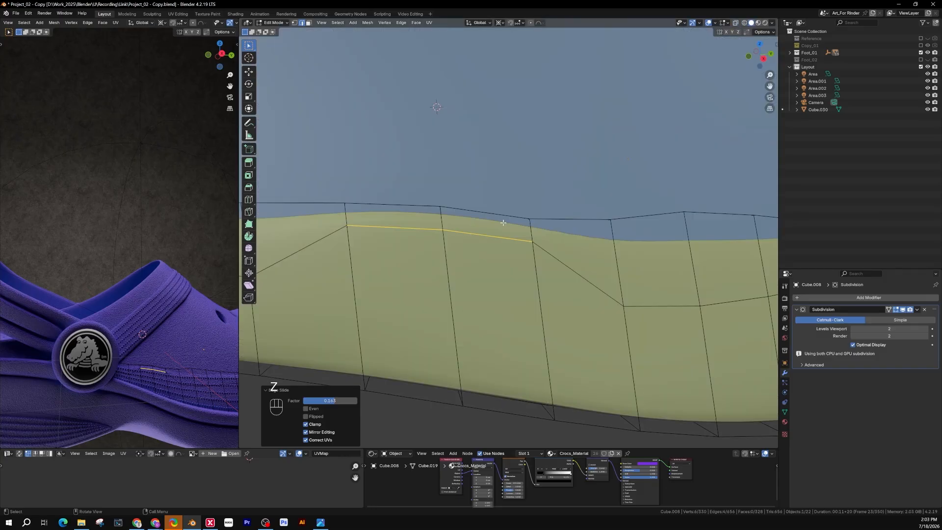
Select the band's outer, inner and underside faces covering the notch and inset them by 0.4417 cm
{"action": "key", "text": "3"}
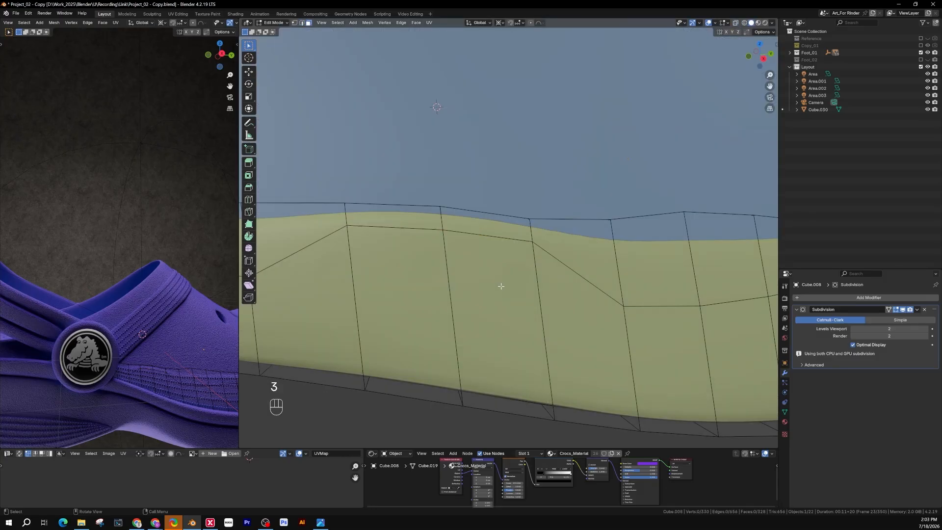
{"action": "left_click", "coordinate": [495, 287], "text": "shift"}
{"action": "left_click", "coordinate": [418, 290], "text": "shift"}
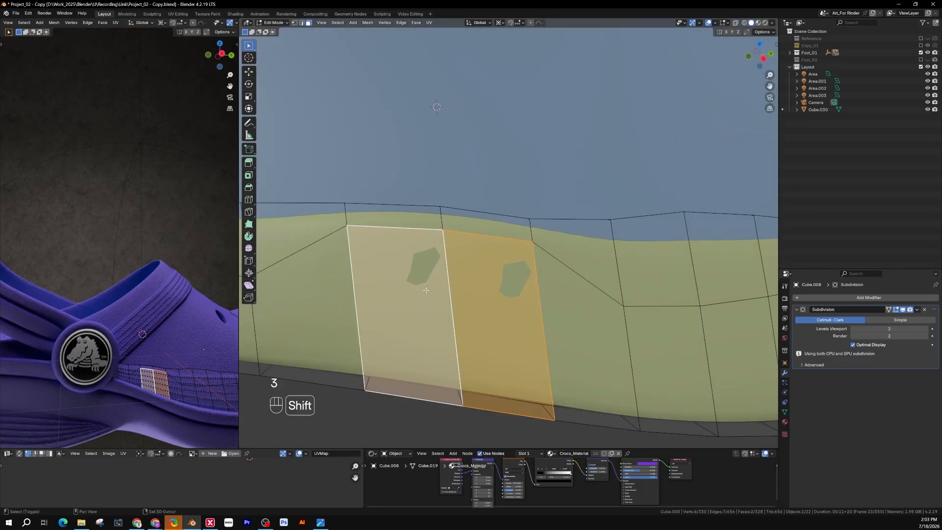
{"action": "middle_click_drag", "start_coordinate": [418, 290], "coordinate": [467, 318]}
{"action": "left_click", "coordinate": [486, 287], "text": "shift"}
{"action": "left_click", "coordinate": [588, 276], "text": "shift"}
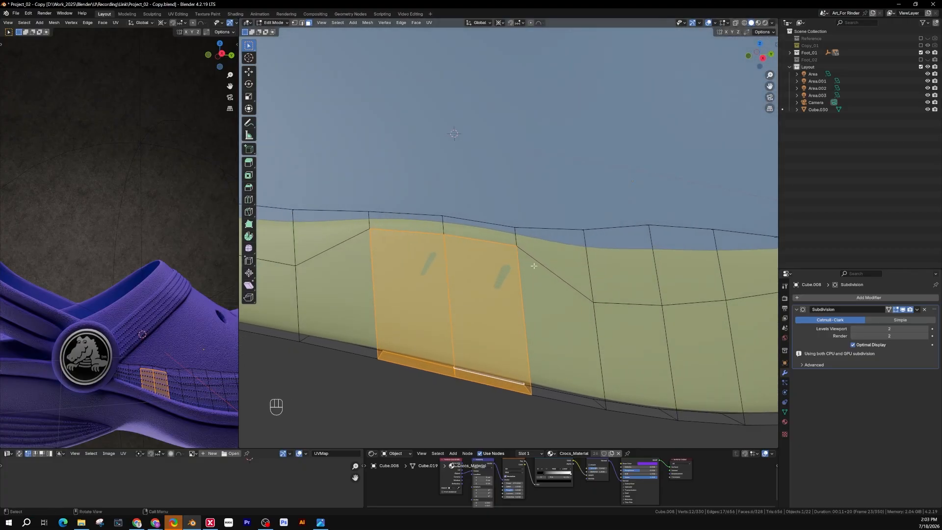
{"action": "key", "text": "i"}
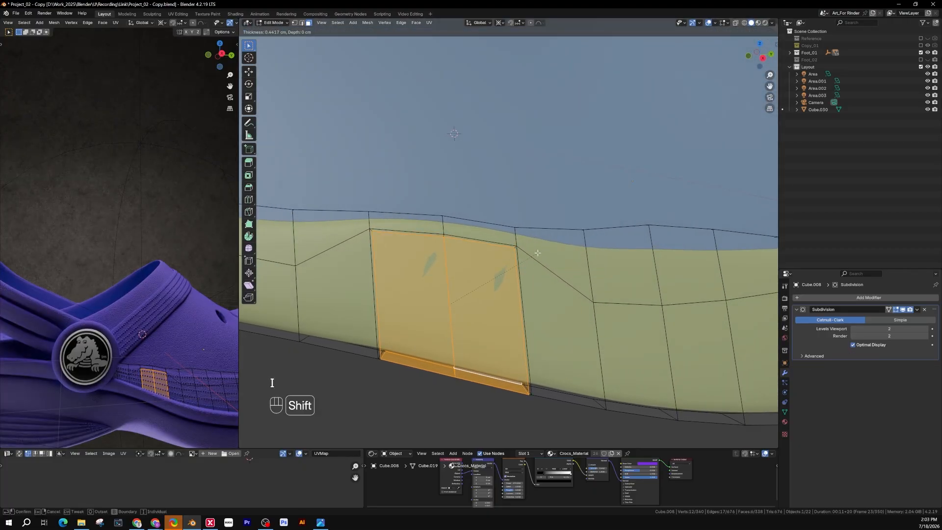
{"action": "left_click", "coordinate": [522, 245]}
{"action": "scroll", "coordinate": [522, 245], "scroll_direction": "up", "scroll_amount": 3}
{"action": "scroll", "coordinate": [521, 245], "scroll_direction": "up", "scroll_amount": 1}
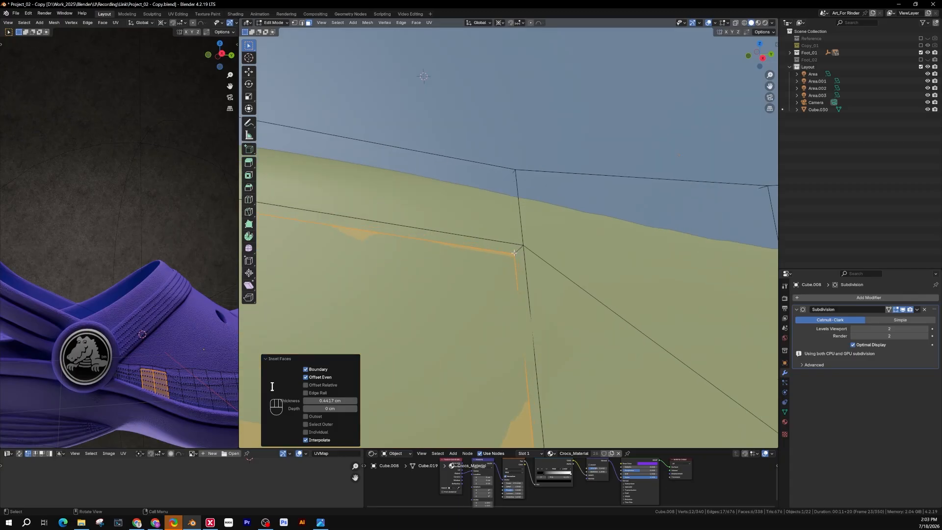
{"action": "scroll", "coordinate": [516, 254], "scroll_direction": "down", "scroll_amount": 4}
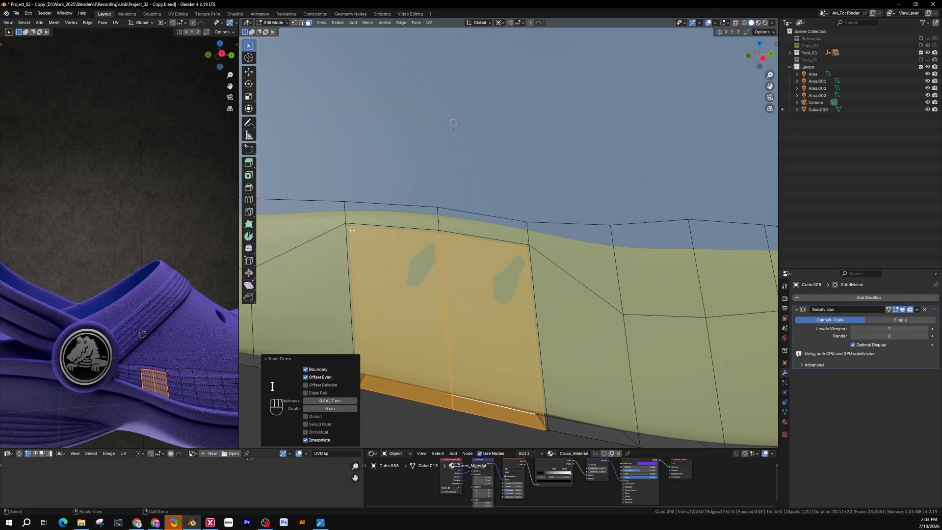
{"action": "middle_click_drag", "start_coordinate": [445, 263], "coordinate": [537, 281], "text": "shift"}
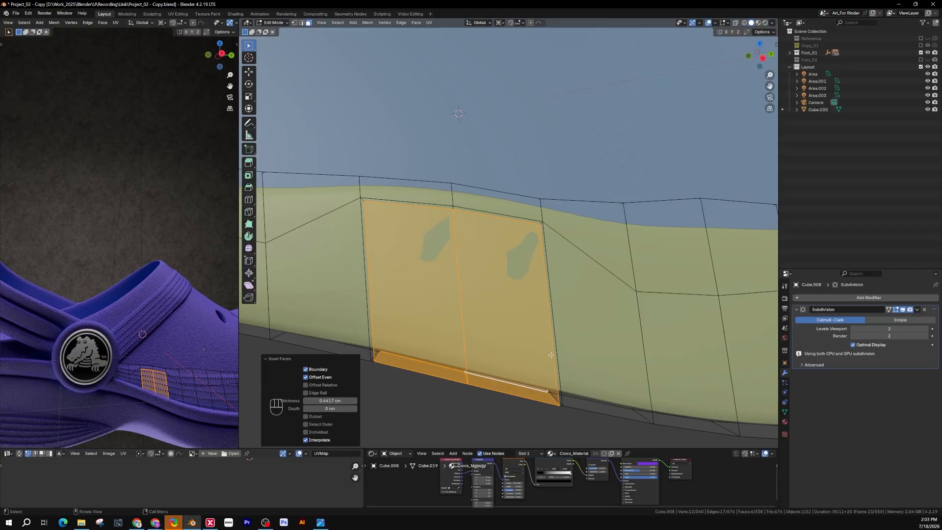
Delete the inset faces covering the notch to open a cutout through the side band
{"action": "key", "text": "x"}
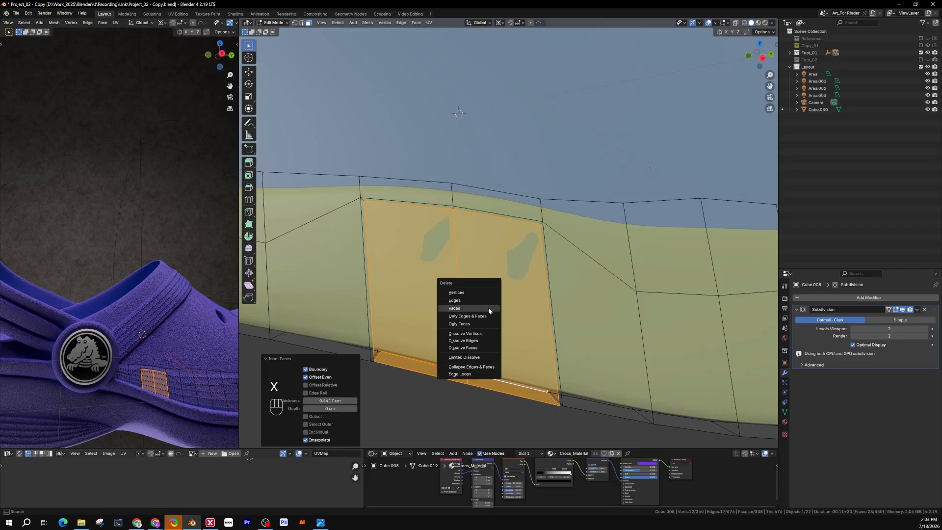
{"action": "left_click", "coordinate": [487, 307]}
{"action": "mouse_move", "coordinate": [503, 276]}
{"action": "middle_mouse_down"}
{"action": "mouse_move", "coordinate": [483, 292]}
{"action": "mouse_move", "coordinate": [463, 249]}
{"action": "mouse_move", "coordinate": [545, 241]}
{"action": "mouse_move", "coordinate": [500, 267]}
{"action": "mouse_move", "coordinate": [506, 281]}
{"action": "middle_mouse_up"}
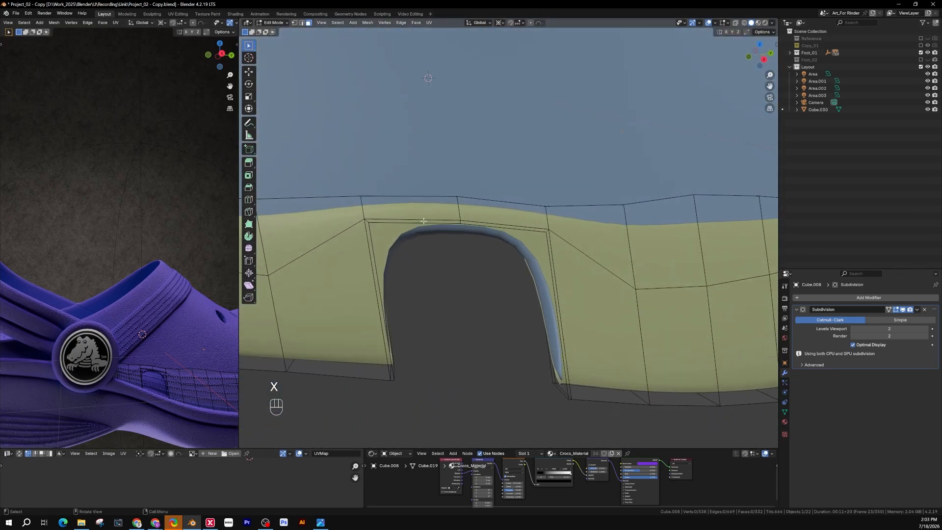
Fill the notch's toe-side wall with a face between the outer, bottom and inner edges of the side band cutout
{"action": "middle_click_drag", "start_coordinate": [404, 236], "coordinate": [501, 270]}
{"action": "scroll", "coordinate": [380, 287], "scroll_direction": "up", "scroll_amount": 3}
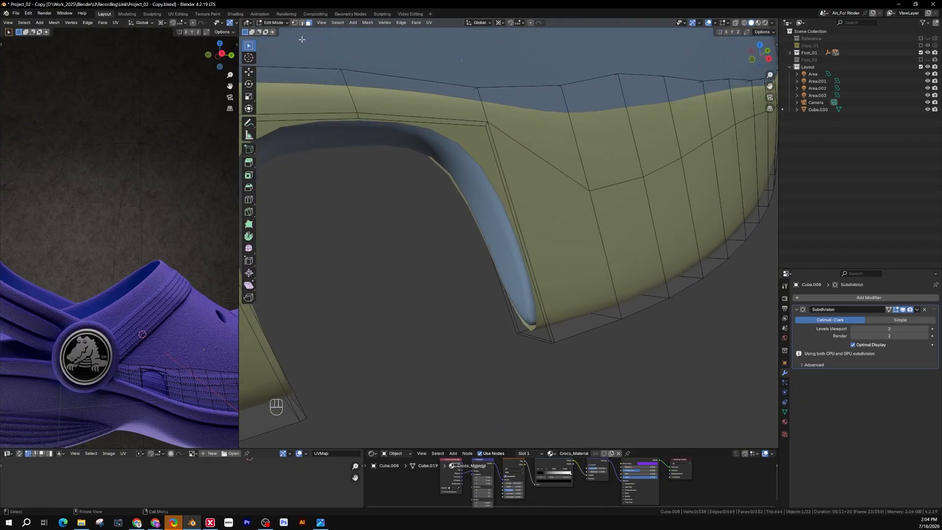
{"action": "key", "text": "2"}
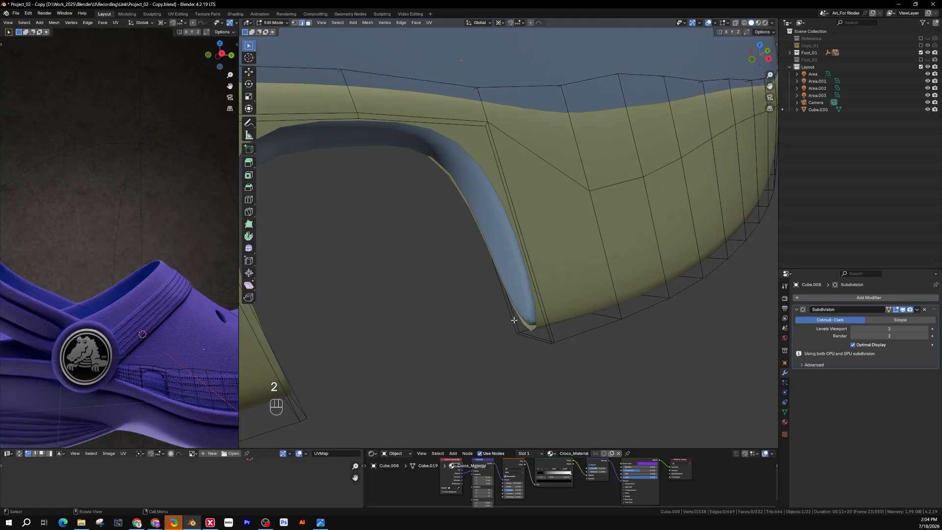
{"action": "left_click", "coordinate": [511, 321]}
{"action": "left_click", "coordinate": [541, 344], "text": "shift"}
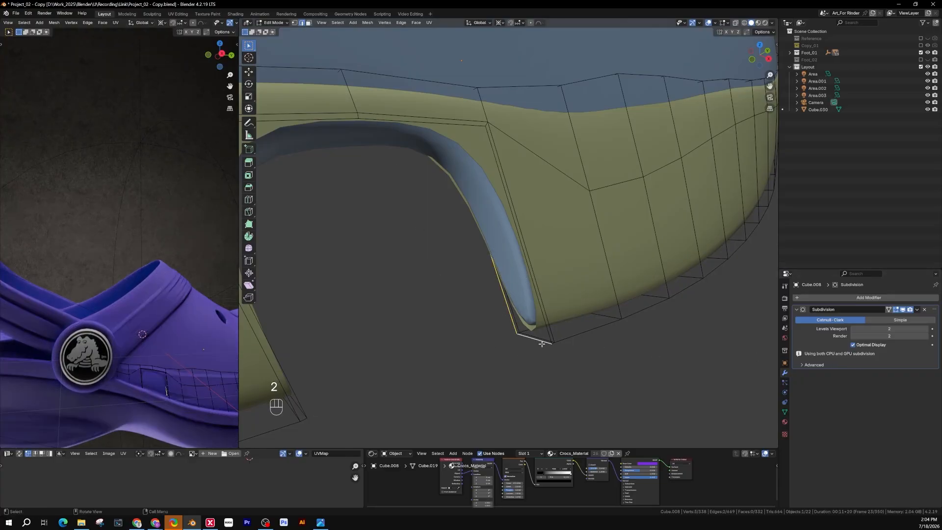
{"action": "left_click", "coordinate": [540, 314], "text": "shift"}
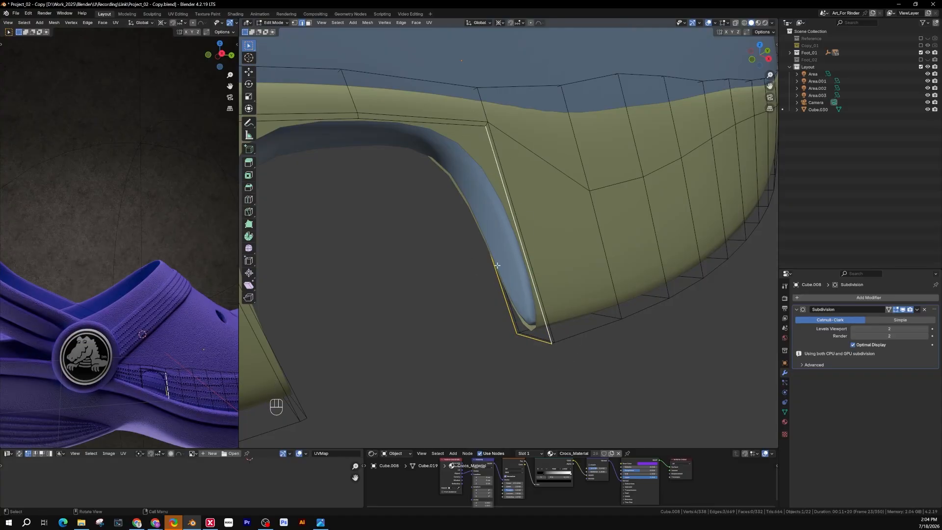
{"action": "key", "text": "f"}
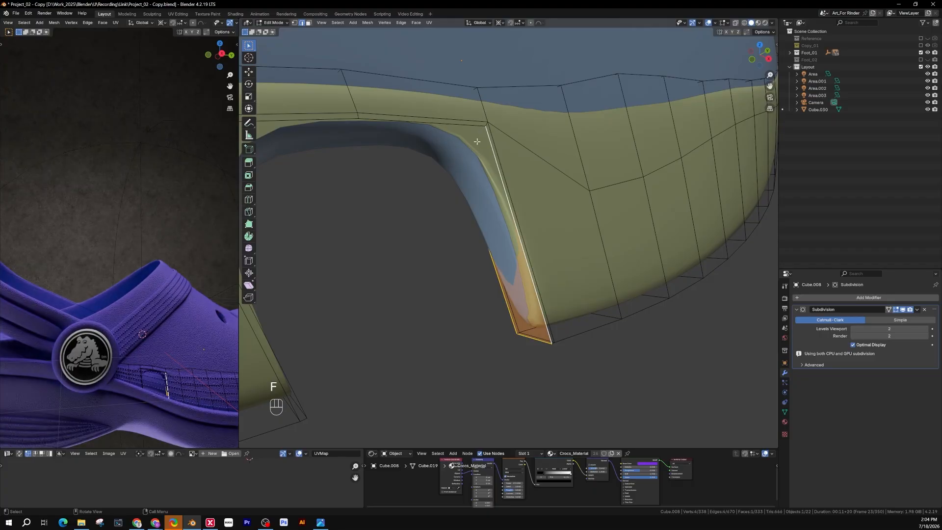
Turn off the Subdivision modifier's smoothed display in Edit Mode, check the new wall from below and clear the selection
{"action": "scroll", "coordinate": [477, 141], "scroll_direction": "up", "scroll_amount": 3}
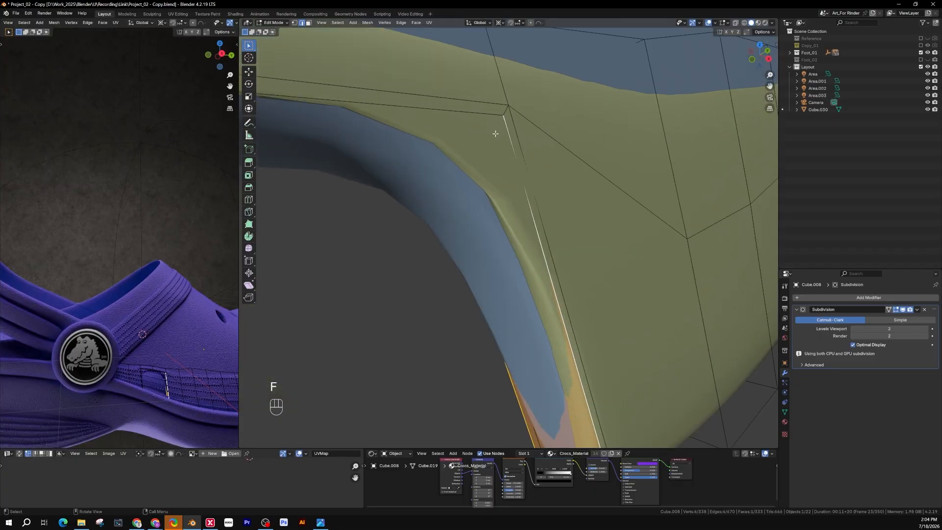
{"action": "scroll", "coordinate": [495, 134], "scroll_direction": "down", "scroll_amount": 2}
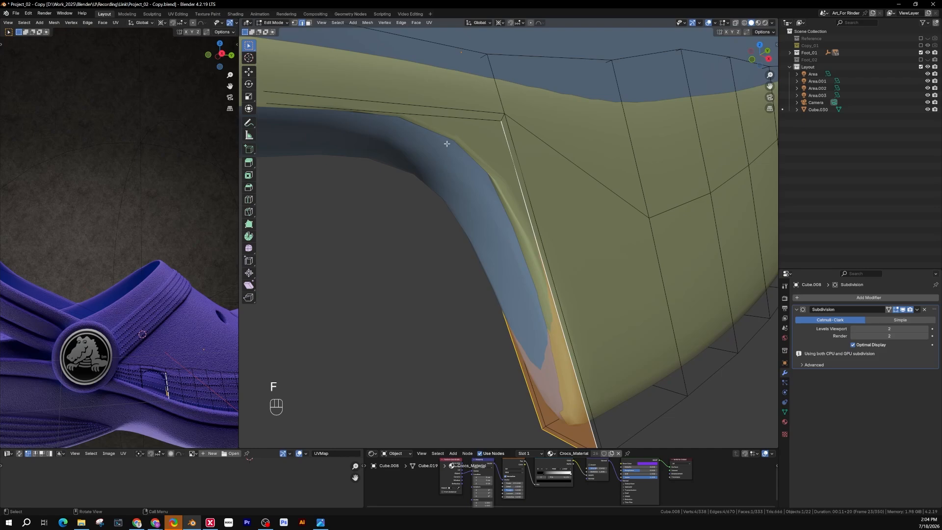
{"action": "scroll", "coordinate": [427, 133], "scroll_direction": "down", "scroll_amount": 1}
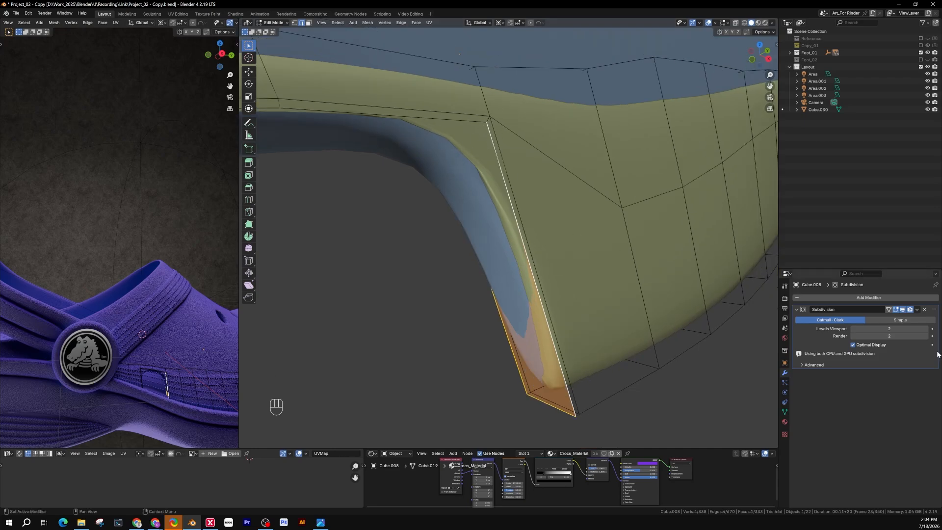
{"action": "left_click", "coordinate": [897, 311]}
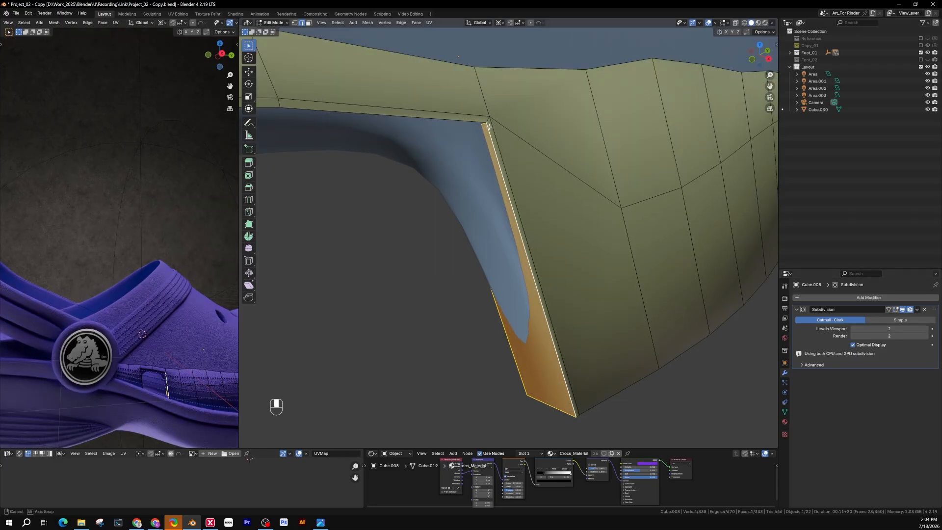
{"action": "middle_click_drag", "start_coordinate": [488, 126], "coordinate": [508, 156]}
{"action": "left_click", "coordinate": [396, 286]}
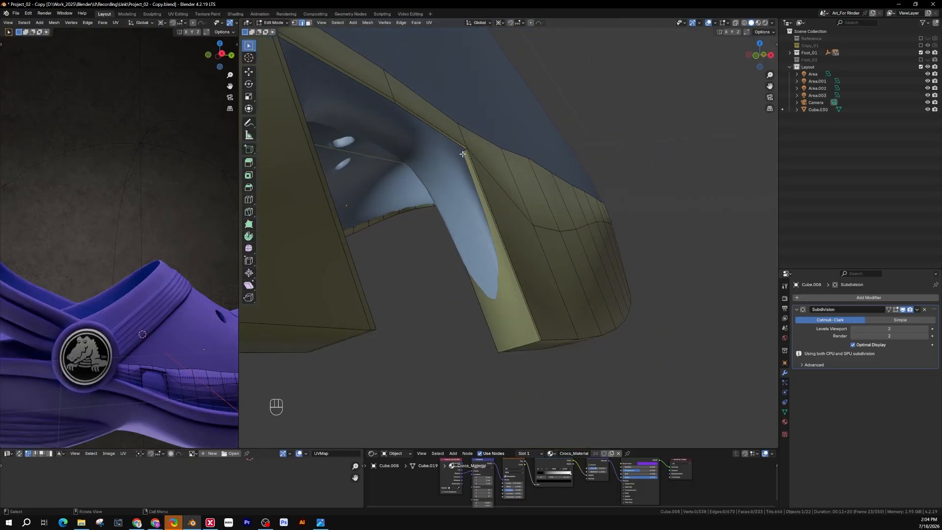
Select the short edge across the band's thickness atop the new wall and fill successive faces along the cutout's top and heel-side wall
{"action": "scroll", "coordinate": [462, 155], "scroll_direction": "up", "scroll_amount": 3}
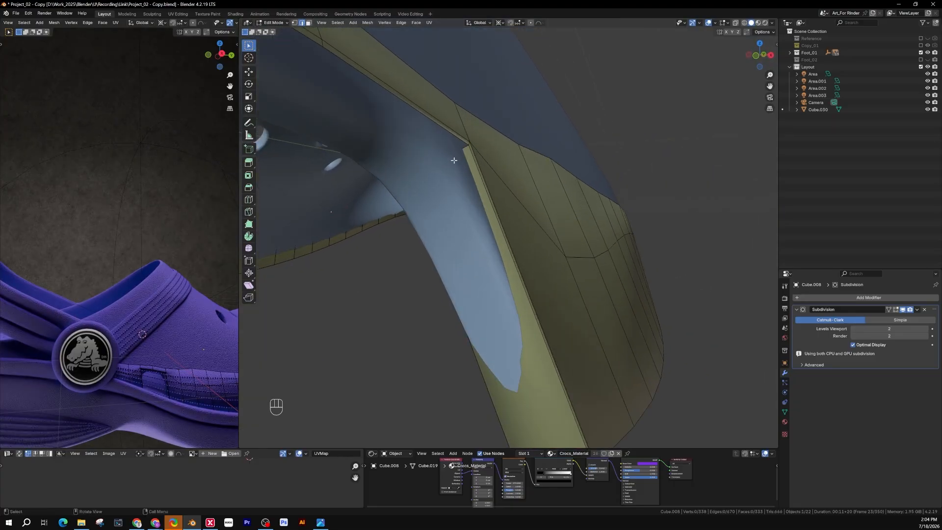
{"action": "key", "text": "z"}
{"action": "left_click", "coordinate": [389, 164]}
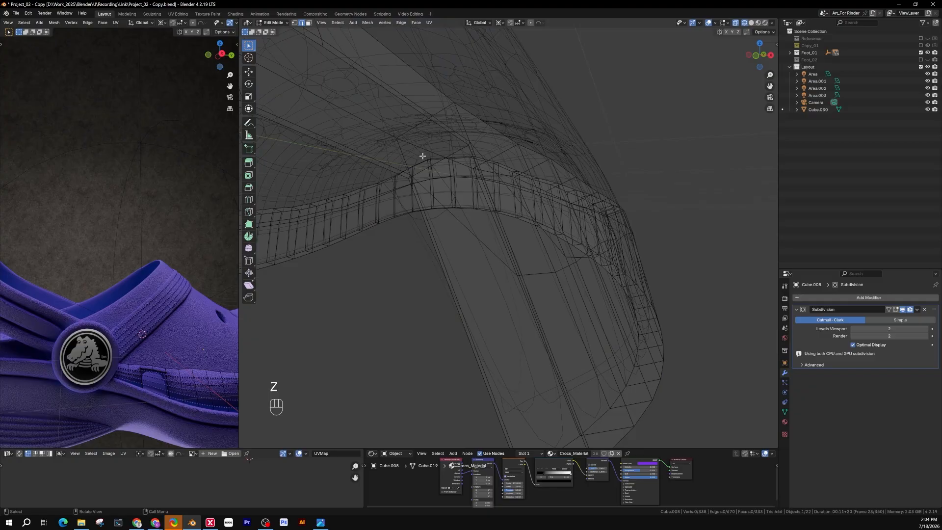
{"action": "middle_click_drag", "start_coordinate": [422, 156], "coordinate": [447, 133]}
{"action": "left_click", "coordinate": [456, 142]}
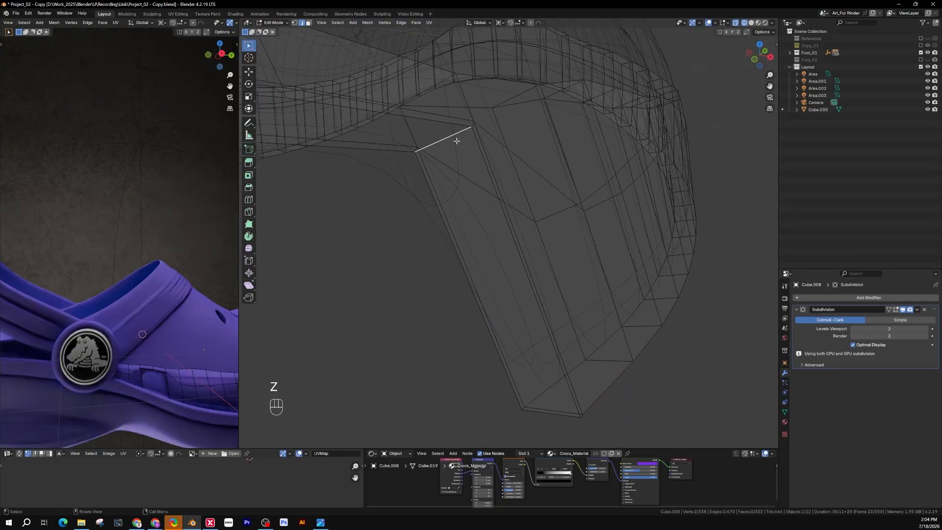
{"action": "key", "text": "z"}
{"action": "left_click", "coordinate": [493, 136]}
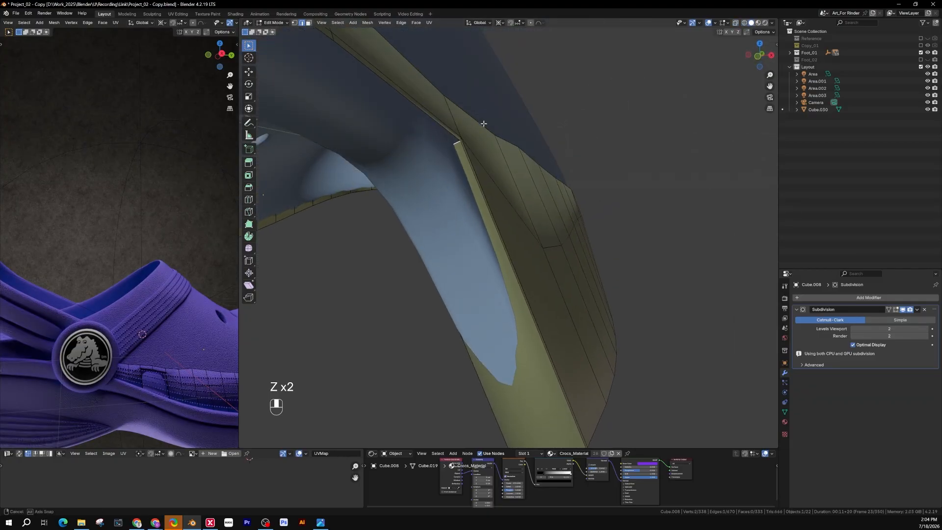
{"action": "middle_click_drag", "start_coordinate": [483, 124], "coordinate": [461, 176]}
{"action": "key", "text": "f"}
{"action": "scroll", "coordinate": [538, 187], "scroll_direction": "down", "scroll_amount": 1}
{"action": "key", "text": "f"}
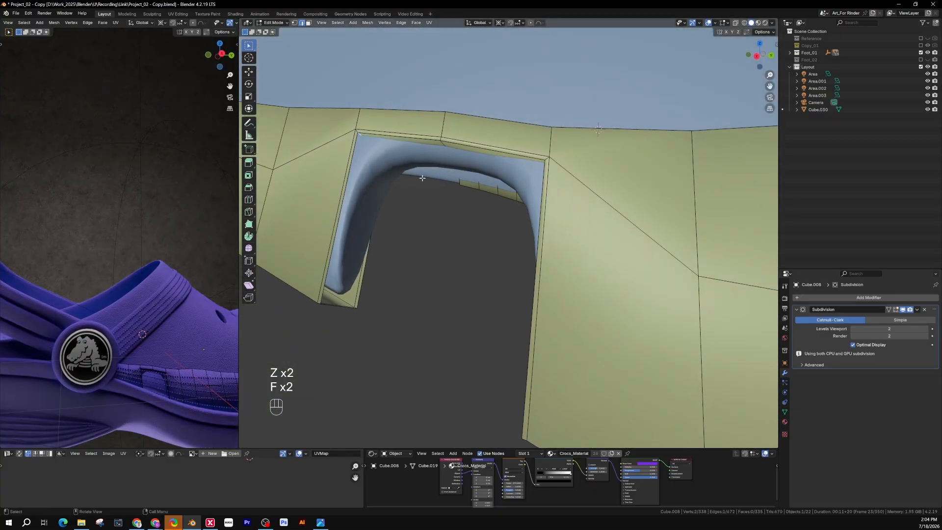
{"action": "scroll", "coordinate": [452, 187], "scroll_direction": "down", "scroll_amount": 1}
{"action": "key", "text": "f"}
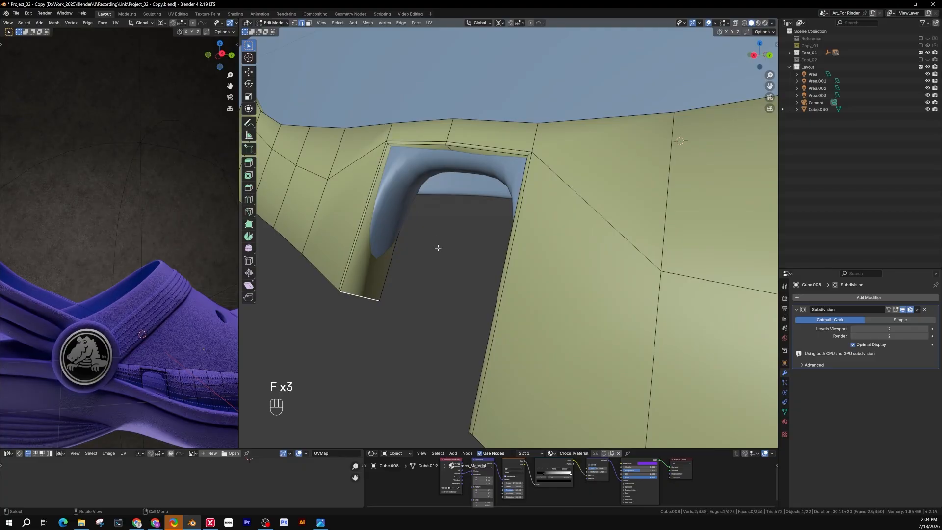
Return to Object Mode and deselect the side band
{"action": "left_click", "coordinate": [453, 261]}
{"action": "middle_click_drag", "start_coordinate": [452, 261], "coordinate": [500, 238]}
{"action": "key", "text": "Tab"}
{"action": "left_click", "coordinate": [477, 246]}
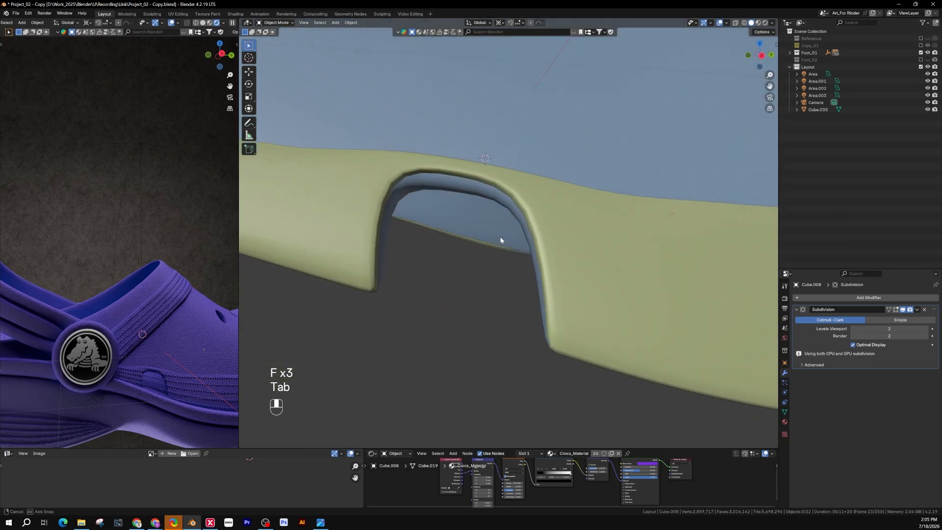
Compare the band's cutout with the notch and surrounding dots on the finished purple clog
{"action": "mouse_move", "coordinate": [446, 178]}
{"action": "middle_mouse_down"}
{"action": "mouse_move", "coordinate": [412, 201]}
{"action": "mouse_move", "coordinate": [428, 227]}
{"action": "mouse_move", "coordinate": [464, 180]}
{"action": "middle_mouse_up"}
{"action": "middle_click_drag", "start_coordinate": [168, 370], "coordinate": [162, 360]}
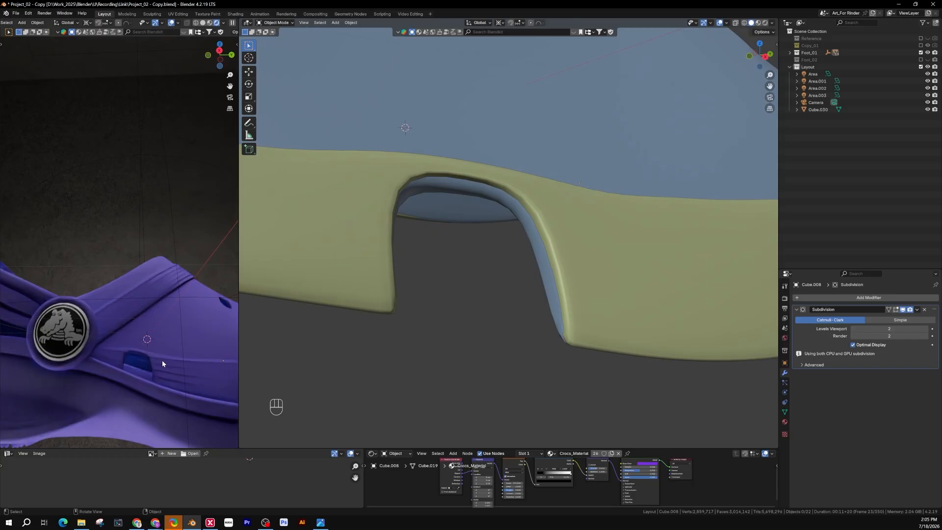
{"action": "middle_click_drag", "start_coordinate": [159, 392], "coordinate": [152, 332], "text": "shift"}
{"action": "scroll", "coordinate": [152, 331], "scroll_direction": "up", "scroll_amount": 3}
{"action": "middle_click_drag", "start_coordinate": [133, 262], "coordinate": [152, 257]}
{"action": "scroll", "coordinate": [160, 287], "scroll_direction": "down", "scroll_amount": 1}
{"action": "scroll", "coordinate": [161, 290], "scroll_direction": "up", "scroll_amount": 5}
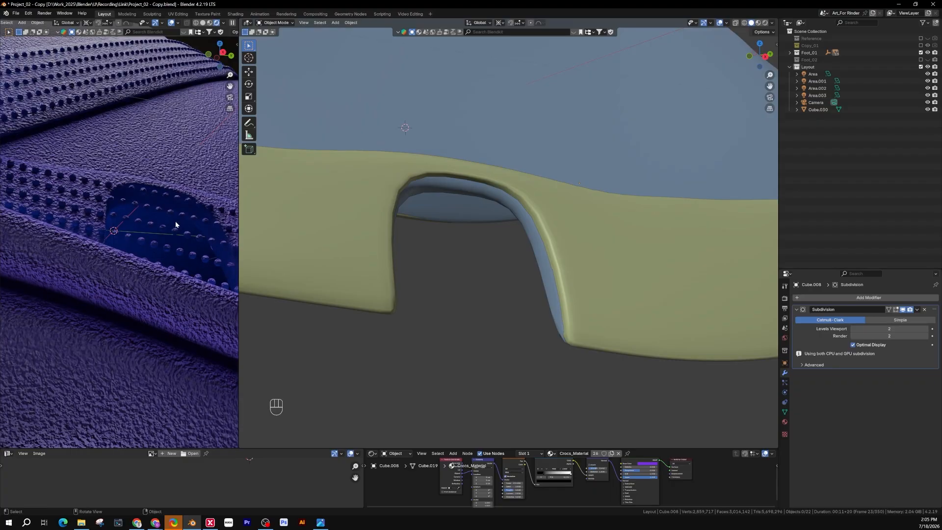
{"action": "middle_click_drag", "start_coordinate": [175, 220], "coordinate": [189, 239]}
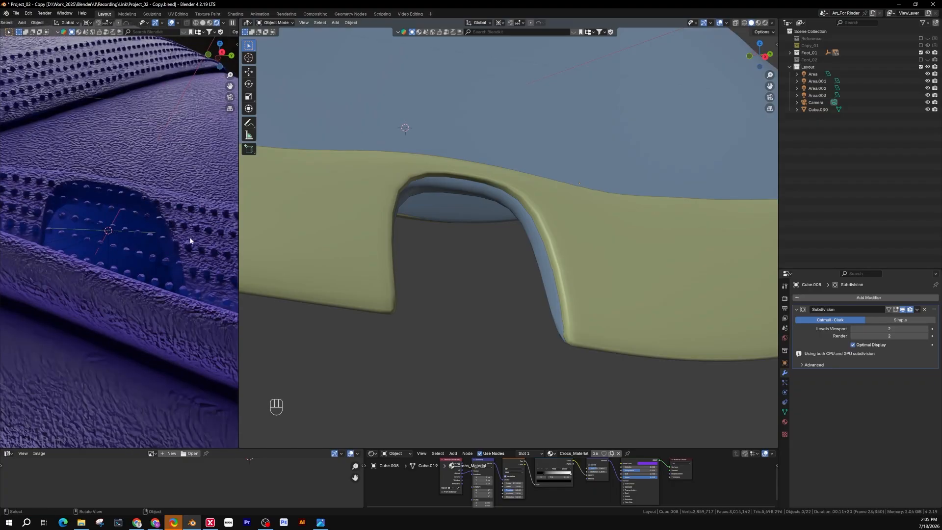
{"action": "left_click", "coordinate": [146, 204]}
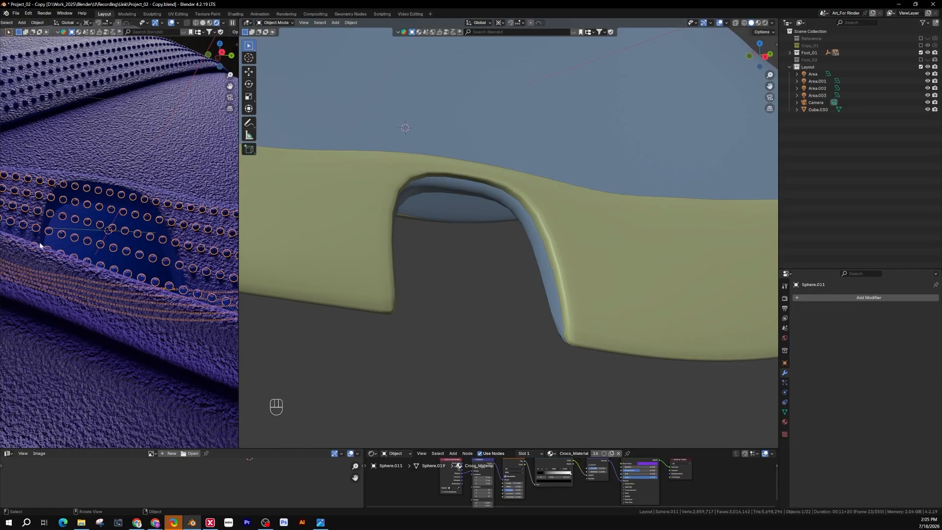
{"action": "left_click", "coordinate": [482, 293]}
Examine the whole side band from the notch around to the toe and compare it with the finished clog
{"action": "scroll", "coordinate": [483, 290], "scroll_direction": "down", "scroll_amount": 3}
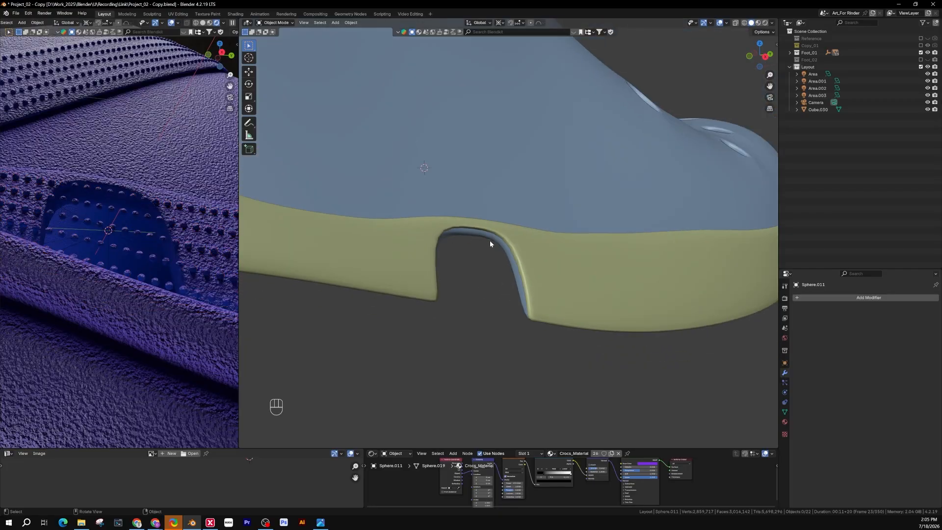
{"action": "middle_click_drag", "start_coordinate": [490, 243], "coordinate": [529, 264]}
{"action": "scroll", "coordinate": [575, 277], "scroll_direction": "down", "scroll_amount": 2}
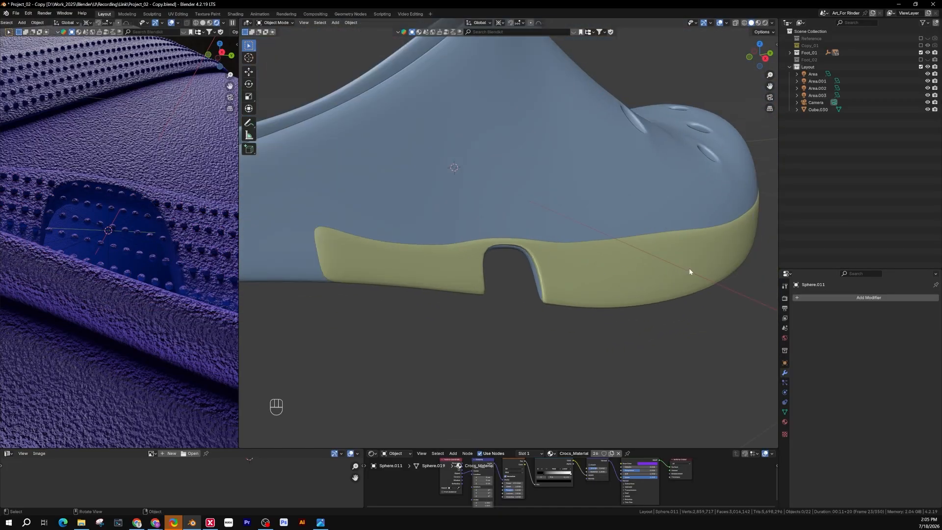
{"action": "scroll", "coordinate": [688, 268], "scroll_direction": "down", "scroll_amount": 6}
{"action": "middle_click_drag", "start_coordinate": [687, 268], "coordinate": [579, 278]}
{"action": "middle_click_drag", "start_coordinate": [578, 278], "coordinate": [435, 232], "text": "shift"}
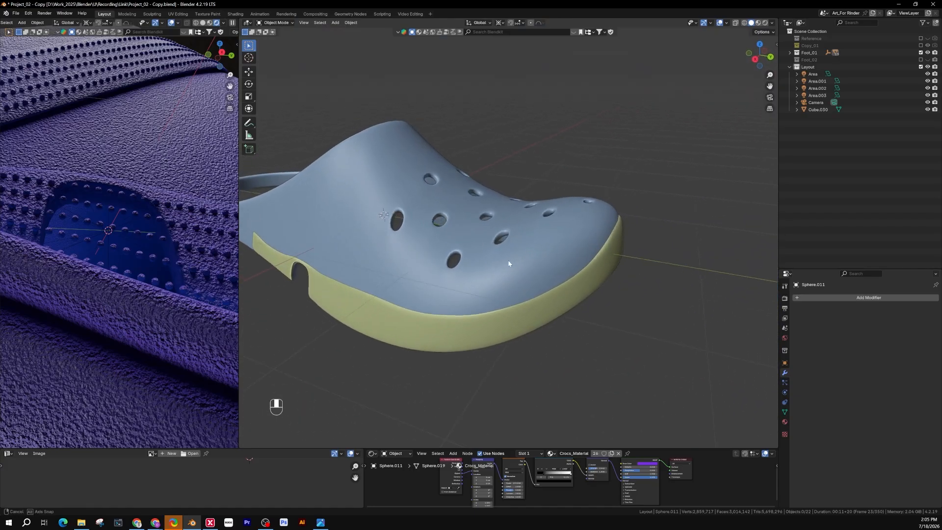
{"action": "middle_click_drag", "start_coordinate": [509, 262], "coordinate": [526, 264]}
{"action": "scroll", "coordinate": [126, 271], "scroll_direction": "down", "scroll_amount": 10}
{"action": "middle_click_drag", "start_coordinate": [178, 277], "coordinate": [127, 294]}
{"action": "scroll", "coordinate": [163, 294], "scroll_direction": "down", "scroll_amount": 1}
{"action": "scroll", "coordinate": [127, 293], "scroll_direction": "down", "scroll_amount": 1}
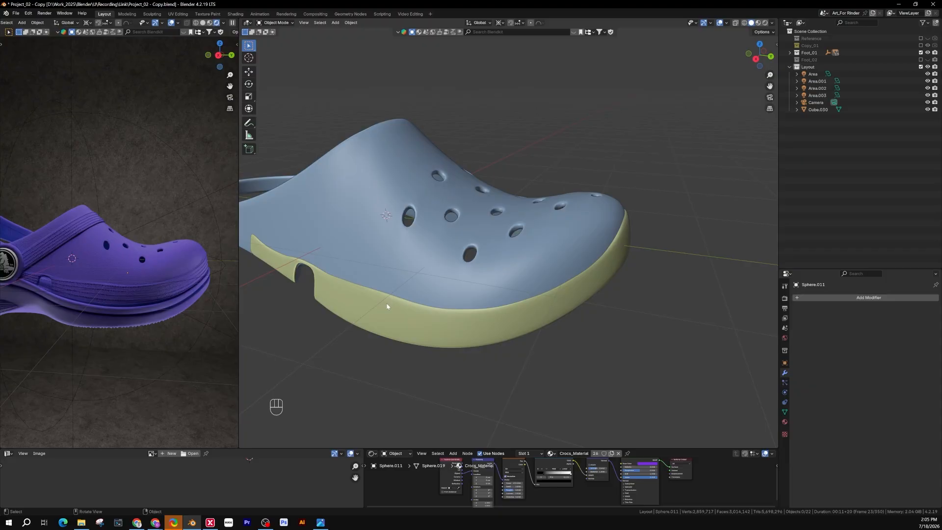
{"action": "middle_click_drag", "start_coordinate": [387, 306], "coordinate": [343, 303]}
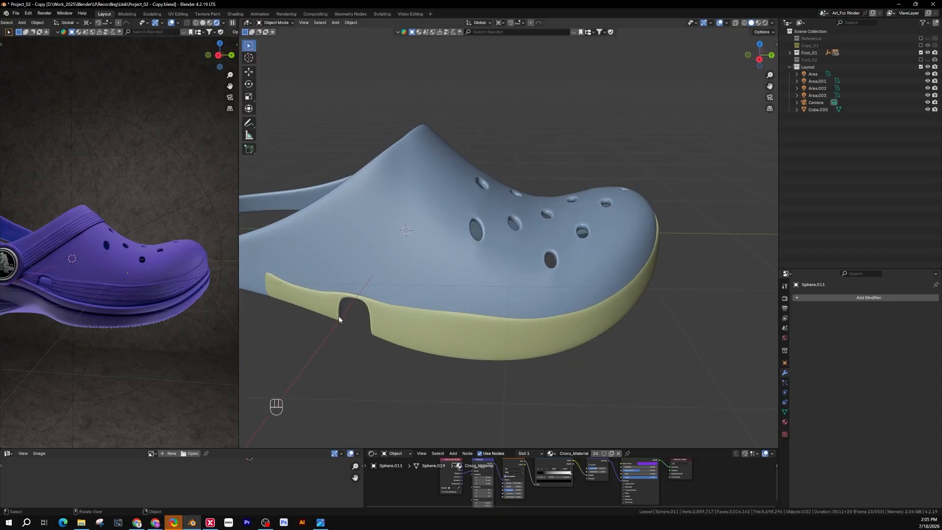
Open the side band for face editing and select two adjacent lower outer faces between the notch and the toe
{"action": "left_click", "coordinate": [432, 317]}
{"action": "middle_click_drag", "start_coordinate": [420, 330], "coordinate": [450, 342]}
{"action": "key", "text": "Tab"}
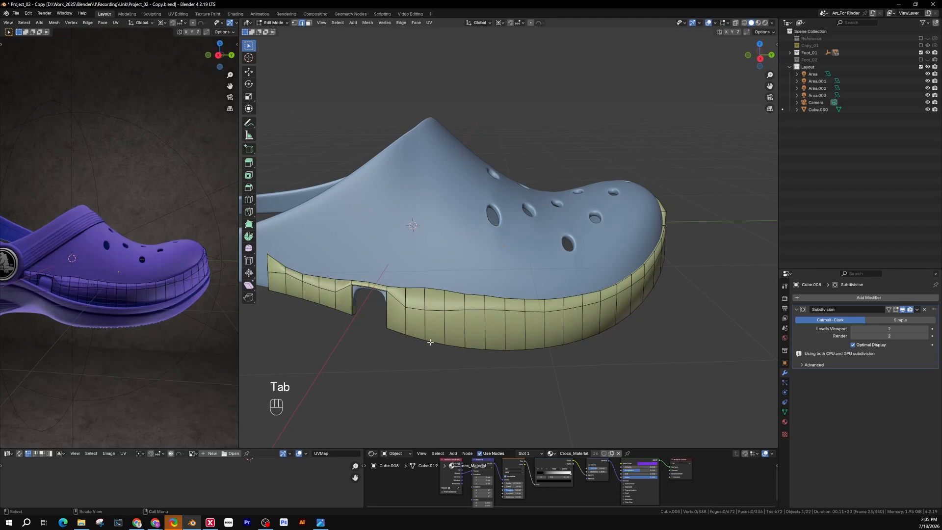
{"action": "key", "text": "3"}
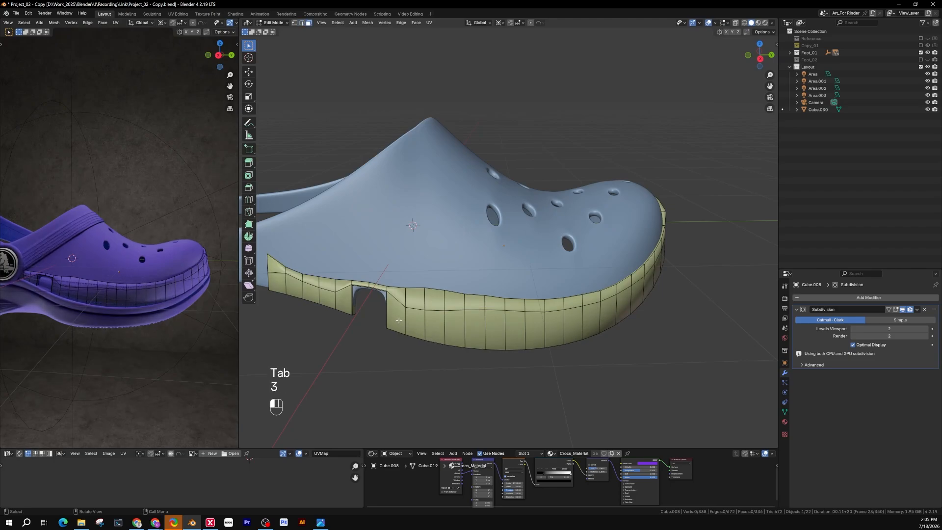
{"action": "left_click", "coordinate": [398, 321]}
{"action": "left_click", "coordinate": [435, 327]}
{"action": "left_click", "coordinate": [460, 326]}
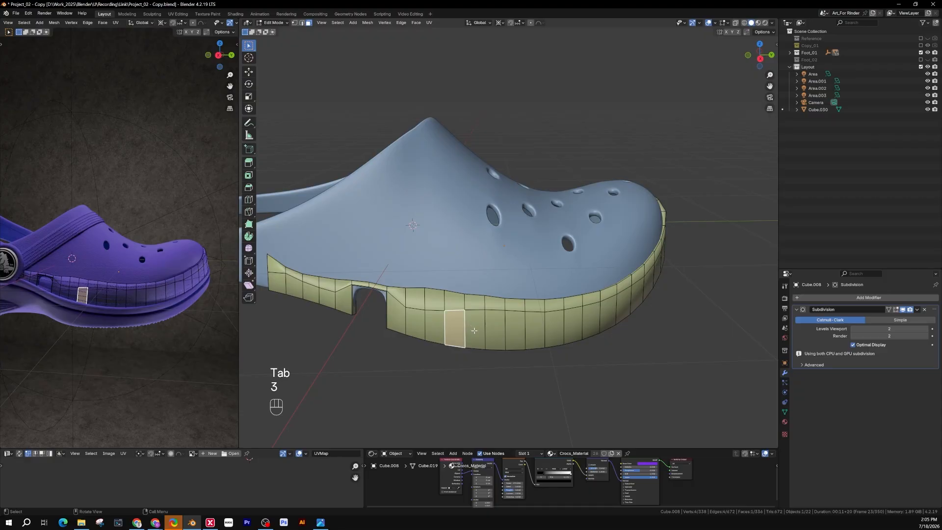
{"action": "left_click", "coordinate": [474, 330], "text": "shift"}
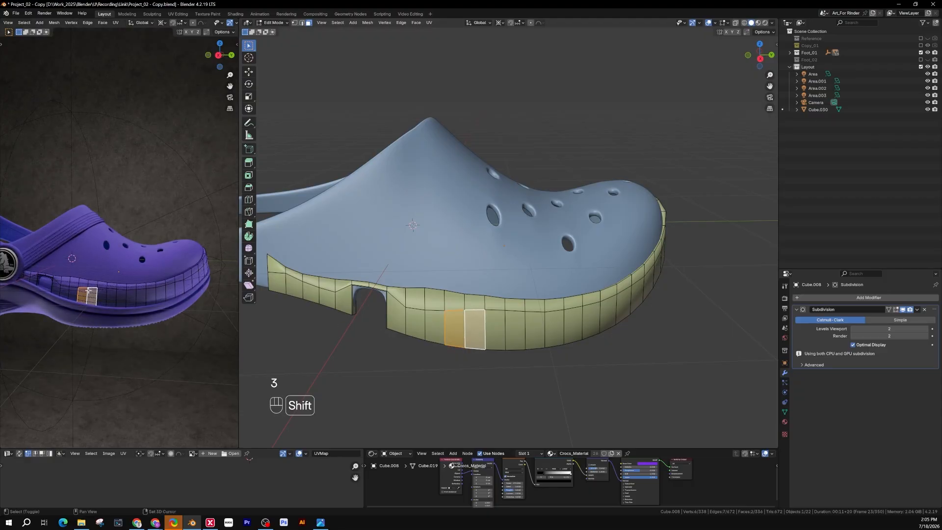
Check the dotted band on the finished clog, and add the two underside faces below the selected outer faces to the selection
{"action": "middle_click_drag", "start_coordinate": [74, 293], "coordinate": [127, 301]}
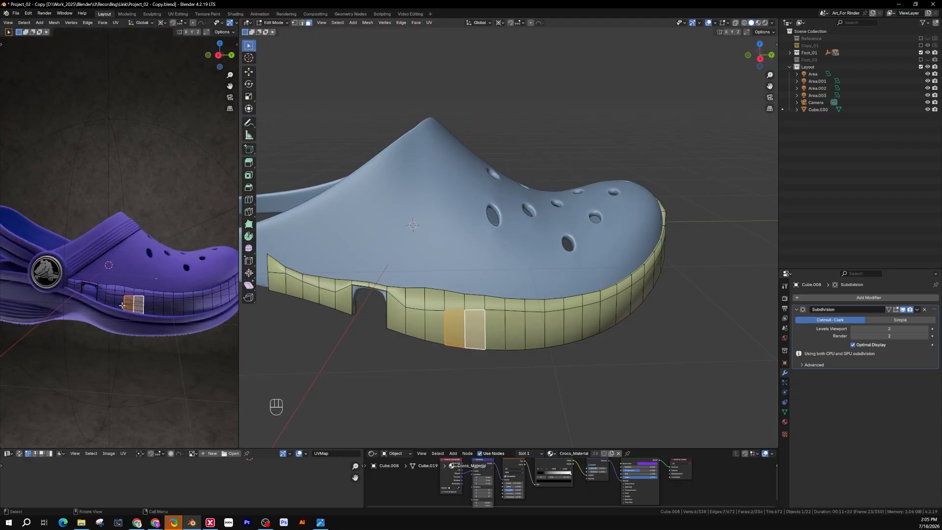
{"action": "middle_click_drag", "start_coordinate": [136, 304], "coordinate": [163, 311], "text": "shift"}
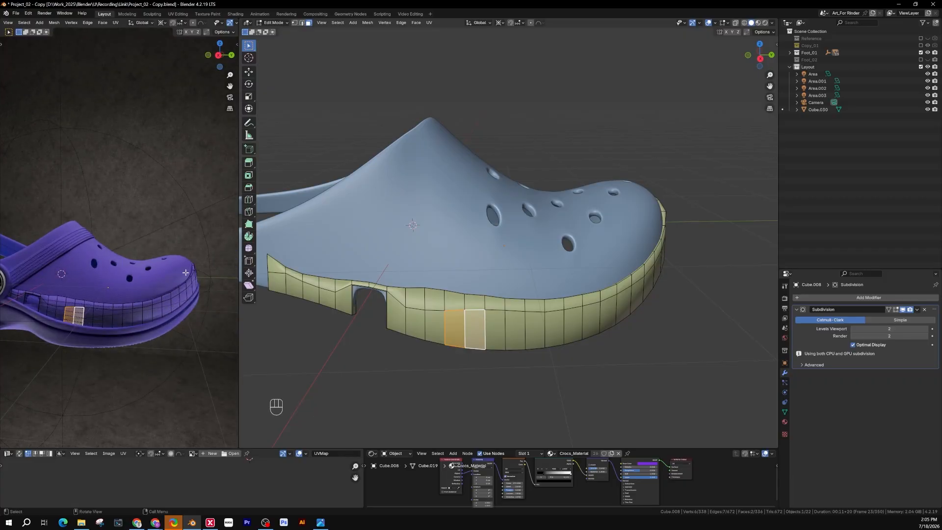
{"action": "middle_click_drag", "start_coordinate": [234, 322], "coordinate": [173, 291]}
{"action": "middle_click_drag", "start_coordinate": [435, 313], "coordinate": [491, 190]}
{"action": "scroll", "coordinate": [424, 303], "scroll_direction": "up", "scroll_amount": 4}
{"action": "left_click", "coordinate": [480, 175], "text": "shift"}
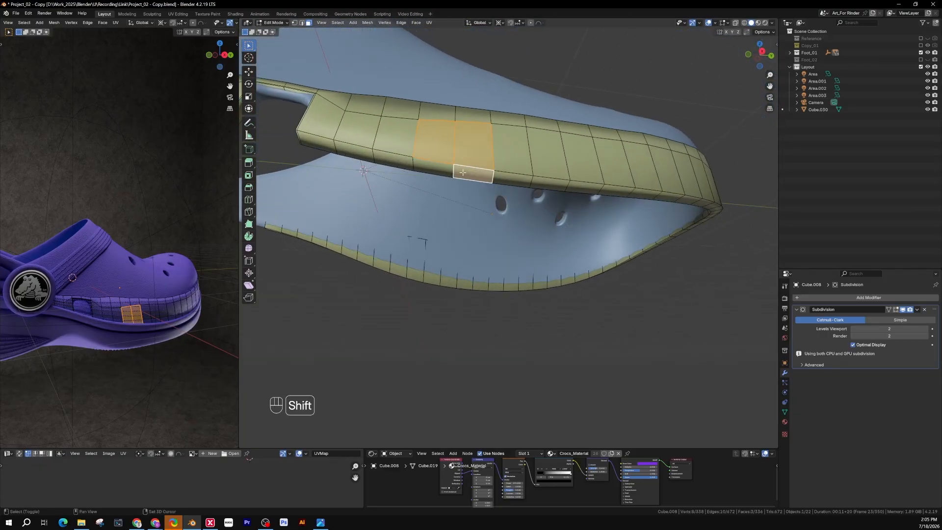
{"action": "left_click", "coordinate": [436, 170], "text": "shift"}
Extend the side band selection with the two matching inner faces, so it wraps from the outside around the lower edge
{"action": "mouse_move", "coordinate": [436, 170]}
{"action": "middle_mouse_down"}
{"action": "mouse_move", "coordinate": [490, 173]}
{"action": "mouse_move", "coordinate": [669, 265]}
{"action": "mouse_move", "coordinate": [523, 286]}
{"action": "mouse_move", "coordinate": [535, 269]}
{"action": "mouse_move", "coordinate": [615, 274]}
{"action": "mouse_move", "coordinate": [499, 295]}
{"action": "mouse_move", "coordinate": [621, 250]}
{"action": "mouse_move", "coordinate": [447, 256]}
{"action": "middle_mouse_up"}
{"action": "key", "text": "shift+z"}
{"action": "key", "text": "shift+z"}
{"action": "scroll", "coordinate": [545, 321], "scroll_direction": "up", "scroll_amount": 6}
{"action": "scroll", "coordinate": [534, 295], "scroll_direction": "up", "scroll_amount": 1}
{"action": "left_click", "coordinate": [540, 258], "text": "shift"}
{"action": "left_click", "coordinate": [523, 267], "text": "shift"}
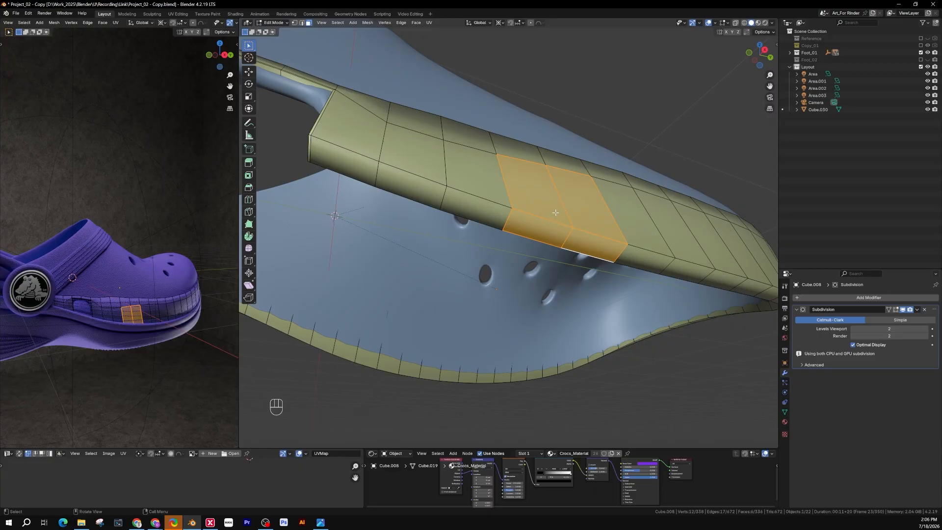
Inset the selected wrap-around faces of the side band with a thickness of 0.4733 cm
{"action": "key", "text": "grave"}
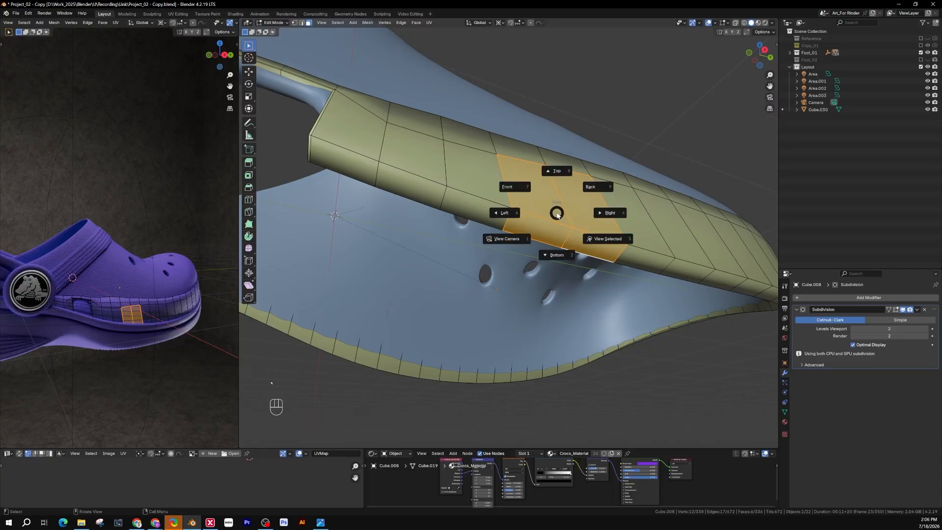
{"action": "left_click", "coordinate": [609, 244]}
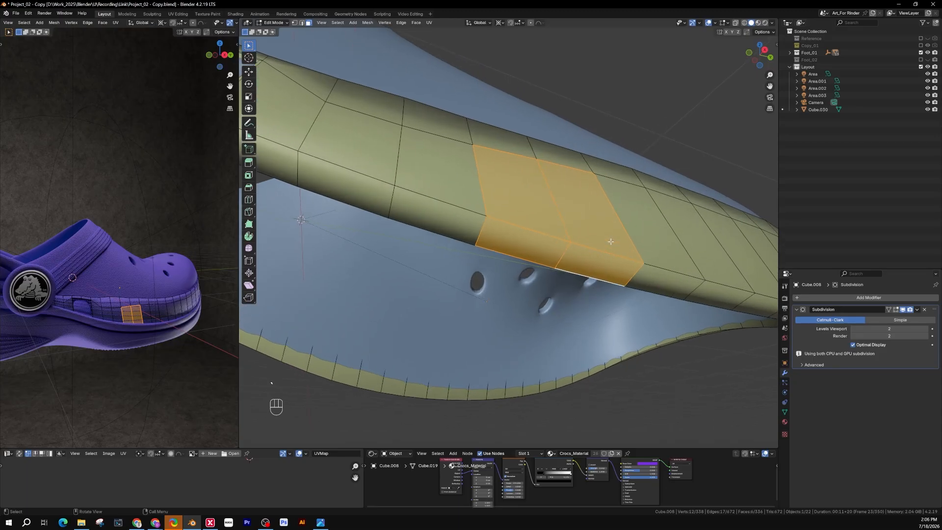
{"action": "scroll", "coordinate": [580, 242], "scroll_direction": "down", "scroll_amount": 3}
{"action": "mouse_move", "coordinate": [578, 242]}
{"action": "middle_mouse_down"}
{"action": "mouse_move", "coordinate": [557, 202]}
{"action": "mouse_move", "coordinate": [660, 204]}
{"action": "mouse_move", "coordinate": [691, 263]}
{"action": "mouse_move", "coordinate": [607, 245]}
{"action": "mouse_move", "coordinate": [568, 259]}
{"action": "mouse_move", "coordinate": [609, 255]}
{"action": "mouse_move", "coordinate": [609, 244]}
{"action": "mouse_move", "coordinate": [577, 288]}
{"action": "mouse_move", "coordinate": [542, 261]}
{"action": "mouse_move", "coordinate": [641, 206]}
{"action": "mouse_move", "coordinate": [540, 266]}
{"action": "mouse_move", "coordinate": [586, 251]}
{"action": "mouse_move", "coordinate": [531, 265]}
{"action": "mouse_move", "coordinate": [562, 241]}
{"action": "middle_mouse_up"}
{"action": "key", "text": "i"}
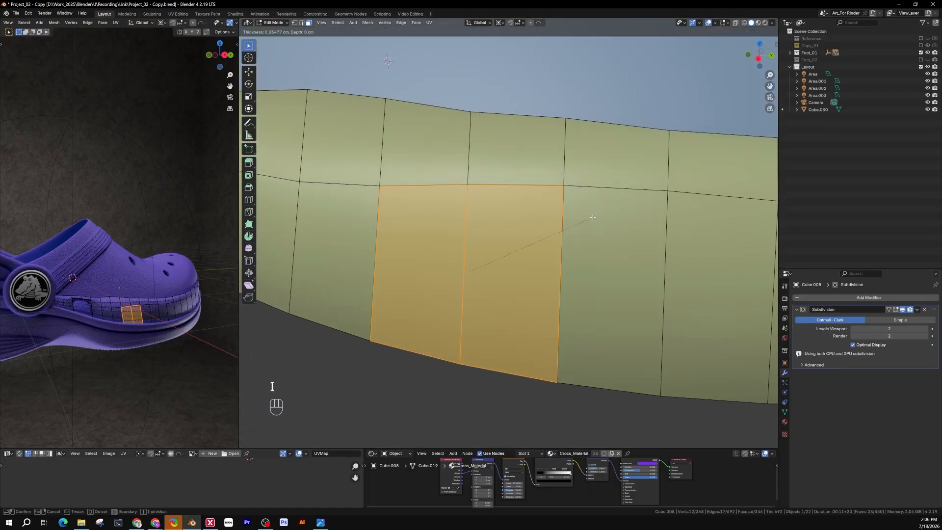
{"action": "key", "text": "shift"}
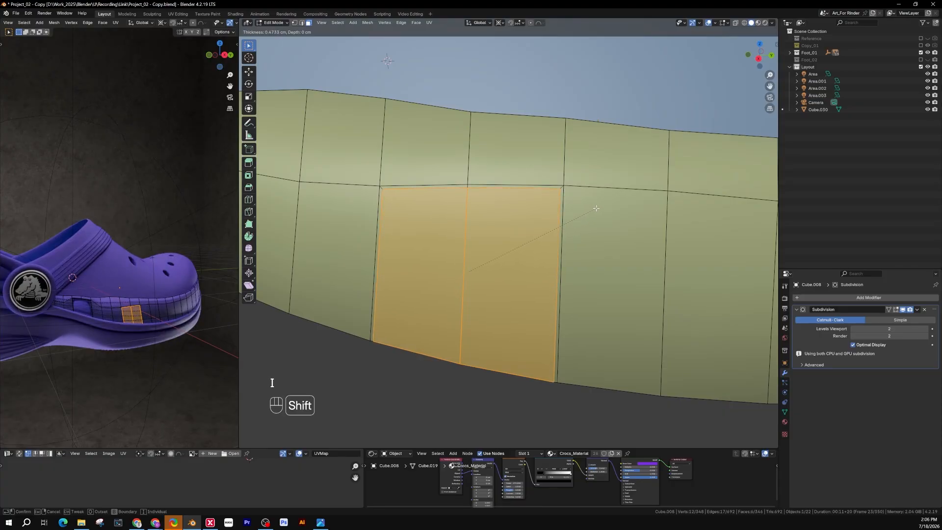
{"action": "left_click", "coordinate": [596, 209]}
Delete the inset faces to open a second cutout in the side band between the notch and the toe
{"action": "middle_click_drag", "start_coordinate": [596, 208], "coordinate": [538, 229]}
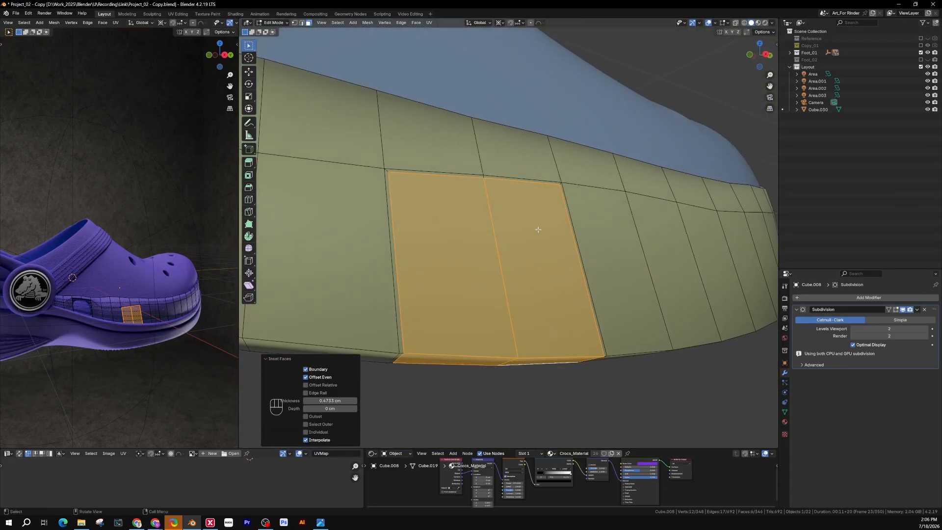
{"action": "key", "text": "x"}
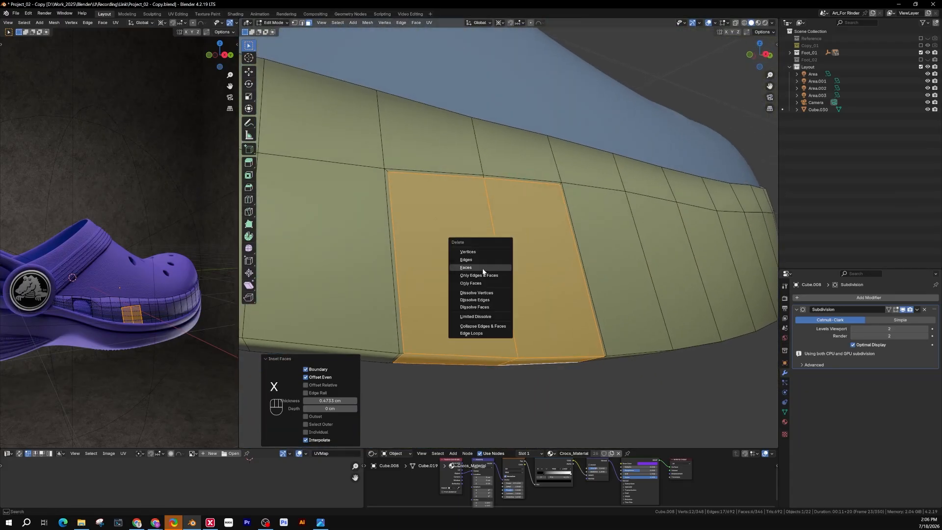
{"action": "left_click", "coordinate": [485, 270]}
{"action": "middle_click_drag", "start_coordinate": [486, 269], "coordinate": [479, 316]}
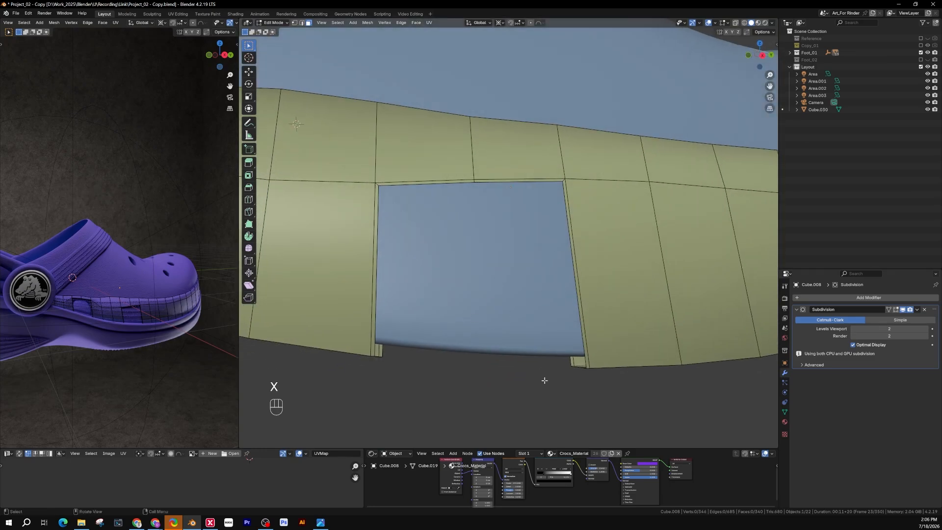
Leave the side band, open the blue upper for editing, and select its two lower outer faces behind the new cutout
{"action": "key", "text": "Tab"}
{"action": "left_click", "coordinate": [529, 328]}
{"action": "middle_click_drag", "start_coordinate": [544, 293], "coordinate": [543, 113]}
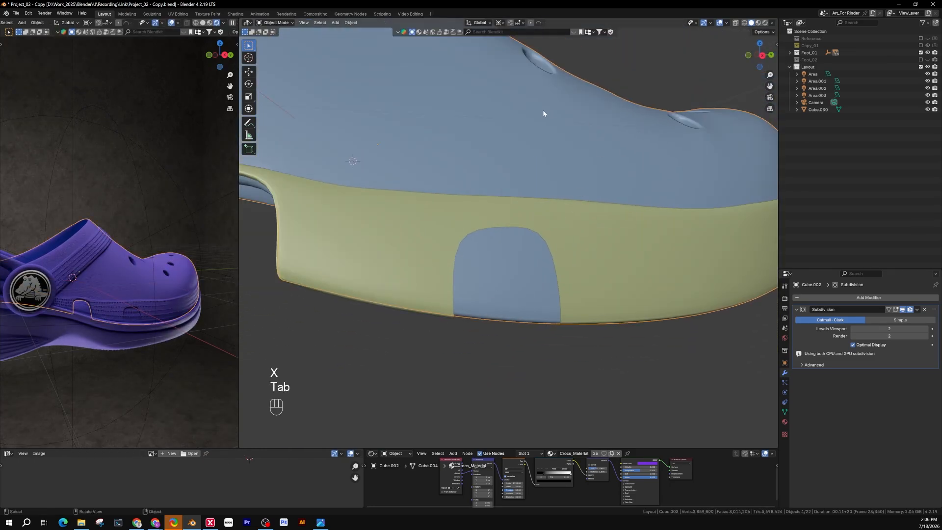
{"action": "key", "text": "Tab"}
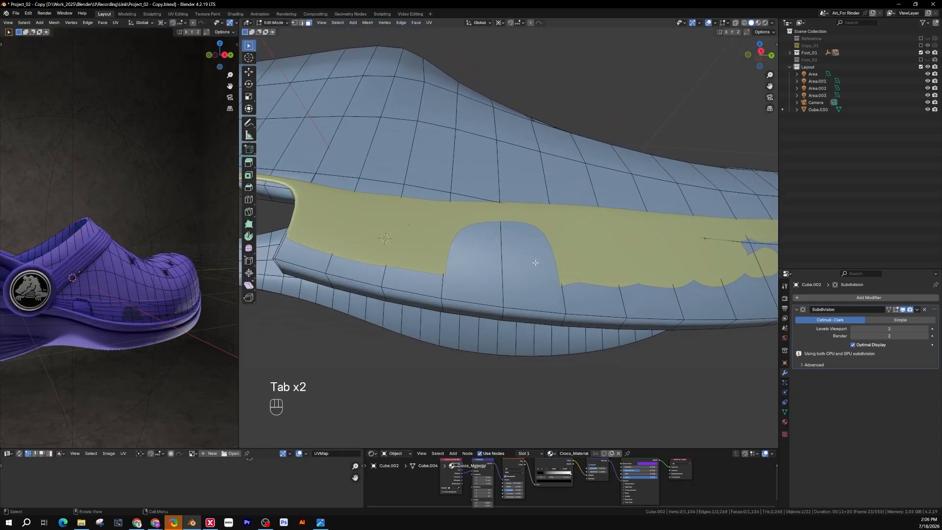
{"action": "mouse_move", "coordinate": [528, 272]}
{"action": "middle_mouse_down"}
{"action": "mouse_move", "coordinate": [523, 299]}
{"action": "mouse_move", "coordinate": [525, 282]}
{"action": "middle_mouse_up"}
{"action": "left_click", "coordinate": [524, 283]}
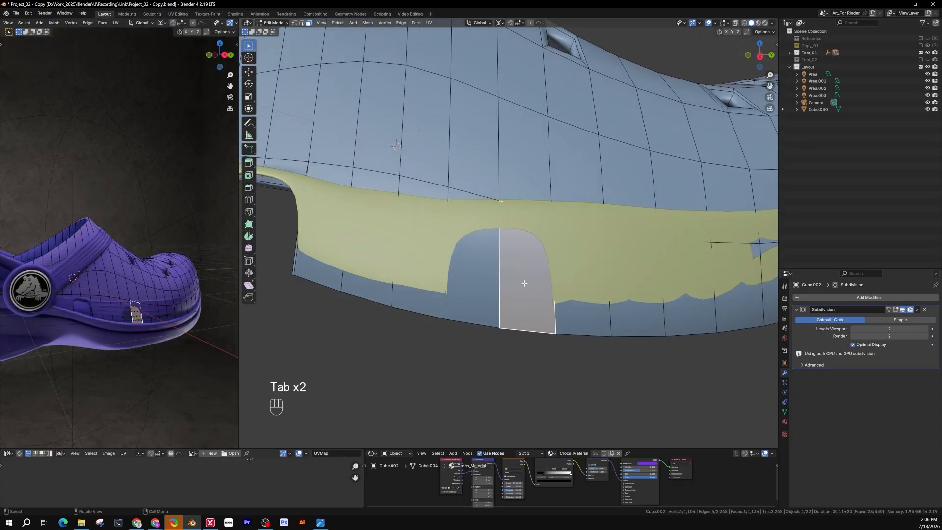
{"action": "left_click", "coordinate": [477, 275], "text": "shift"}
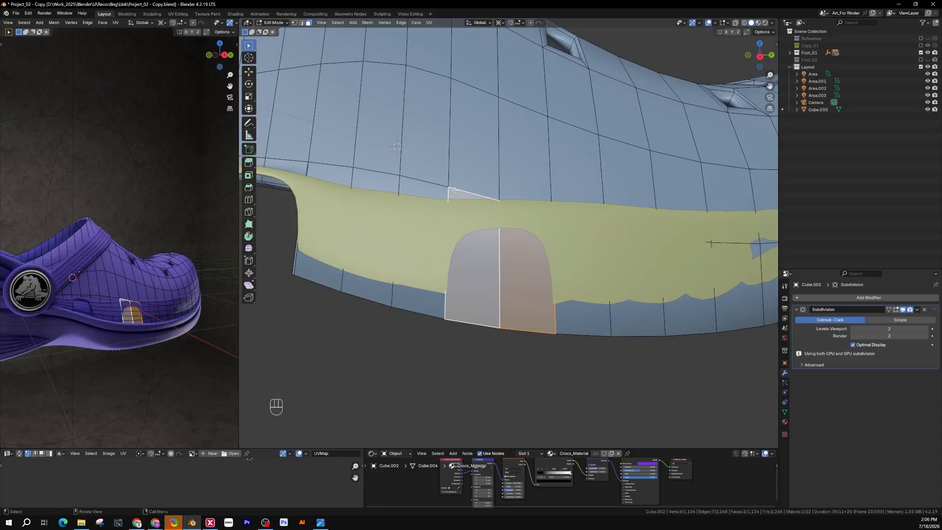
Clear the face selection, and in wireframe select the upper's outer and inner edges just above the cutout as vertices
{"action": "middle_click_drag", "start_coordinate": [459, 187], "coordinate": [464, 201]}
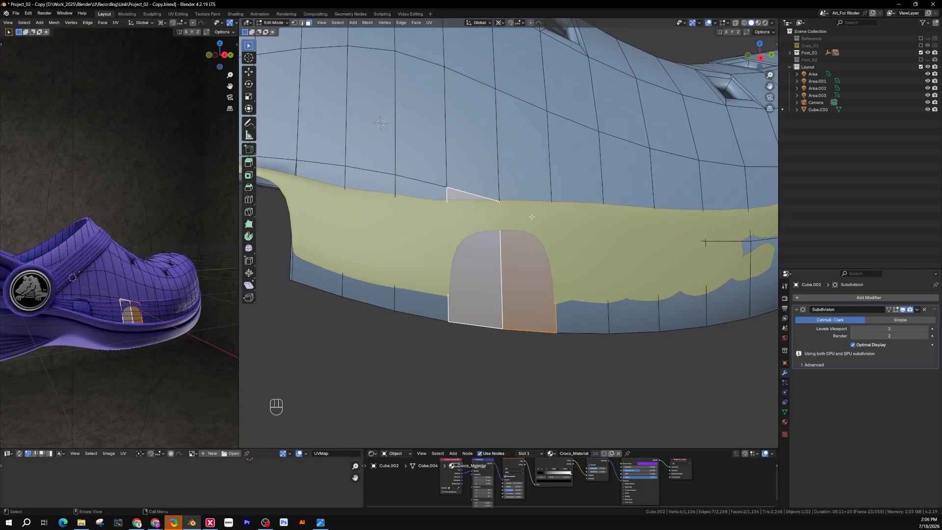
{"action": "left_click", "coordinate": [492, 214]}
{"action": "middle_click_drag", "start_coordinate": [488, 206], "coordinate": [480, 183]}
{"action": "key", "text": "z"}
{"action": "scroll", "coordinate": [490, 225], "scroll_direction": "up", "scroll_amount": 3}
{"action": "left_click", "coordinate": [475, 174]}
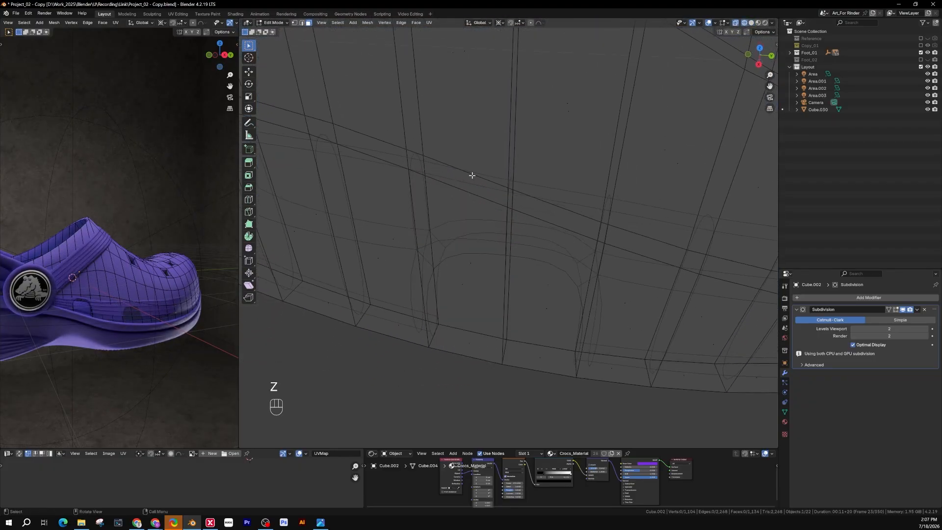
{"action": "key", "text": "2"}
{"action": "left_click", "coordinate": [469, 183]}
{"action": "middle_click_drag", "start_coordinate": [460, 168], "coordinate": [457, 203]}
{"action": "left_click", "coordinate": [466, 208], "text": "shift"}
{"action": "key", "text": "z"}
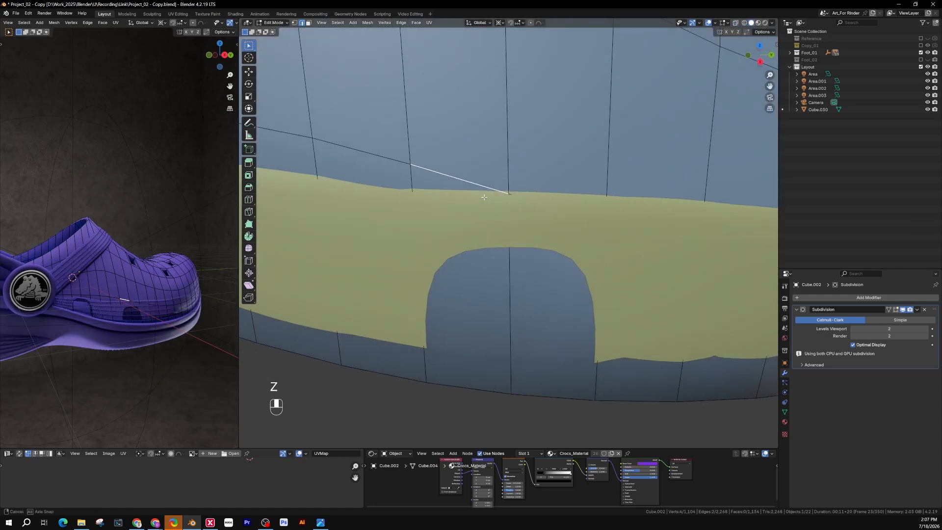
{"action": "middle_click_drag", "start_coordinate": [428, 178], "coordinate": [462, 216]}
{"action": "key", "text": "z"}
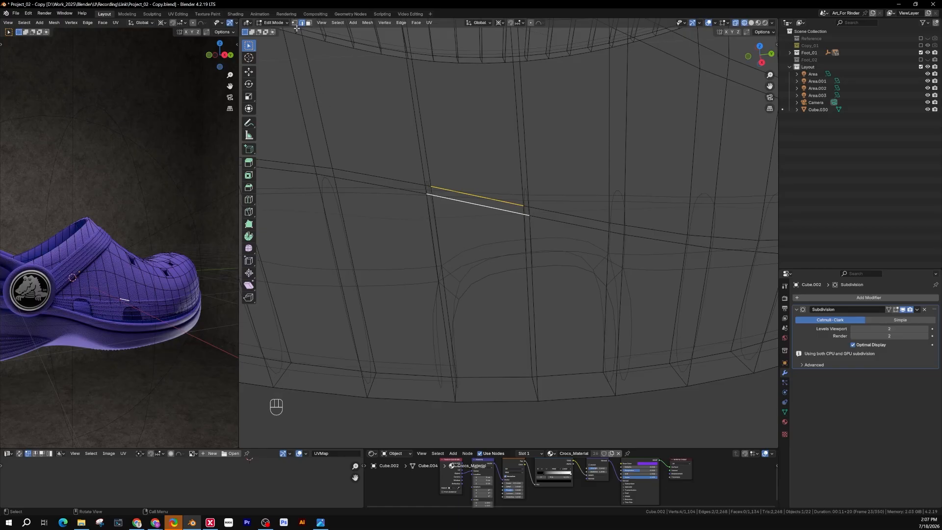
{"action": "key", "text": "1"}
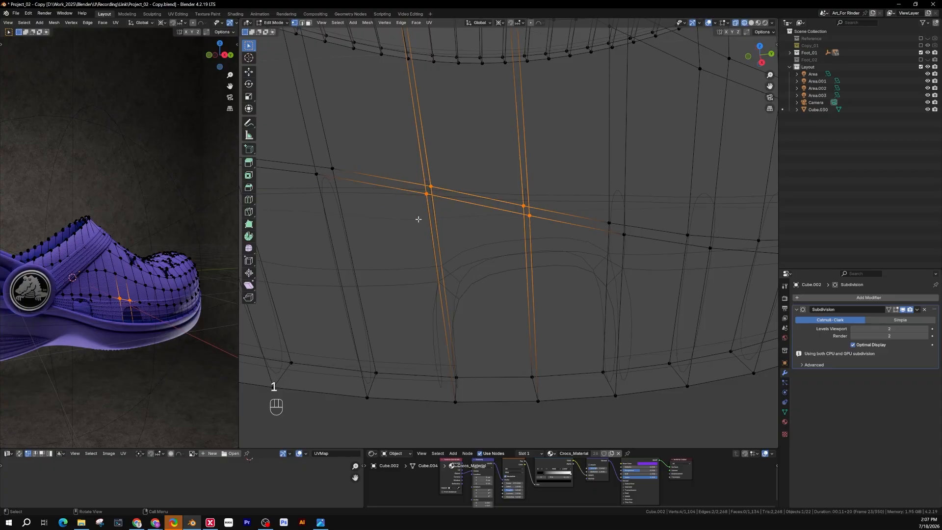
Vertex-slide only the heel-side outer and inner vertex pair down along its edges by a factor of 0.197
{"action": "left_click_drag", "start_coordinate": [459, 165], "coordinate": [415, 207]}
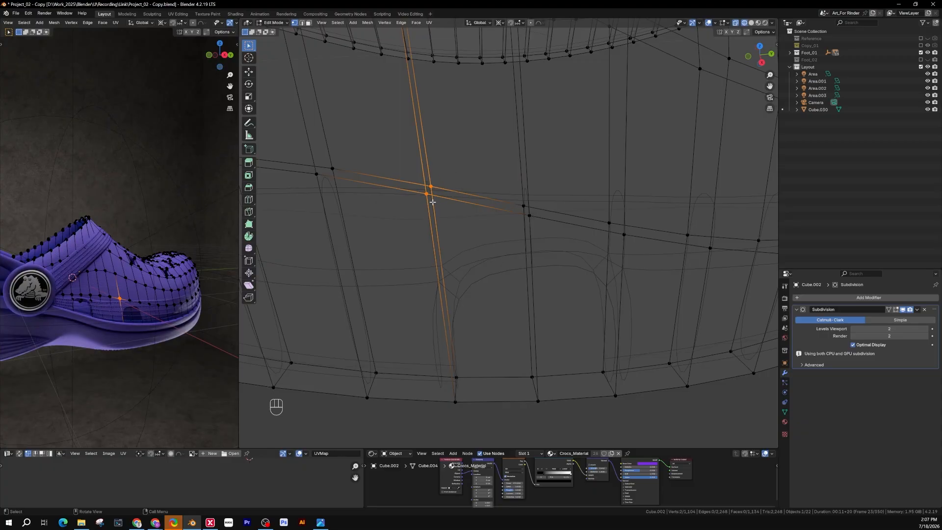
{"action": "key", "text": "z"}
{"action": "left_click", "coordinate": [491, 205]}
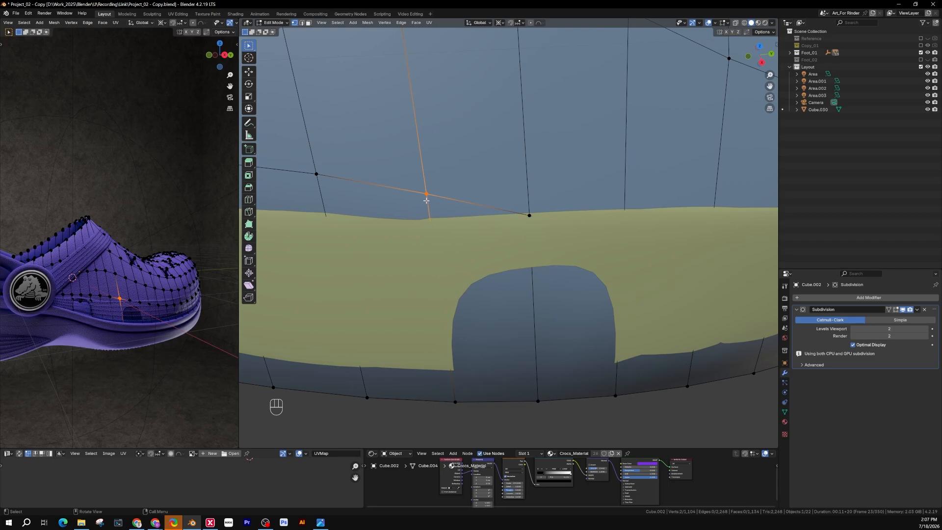
{"action": "key", "text": "g"}
{"action": "key", "text": "g"}
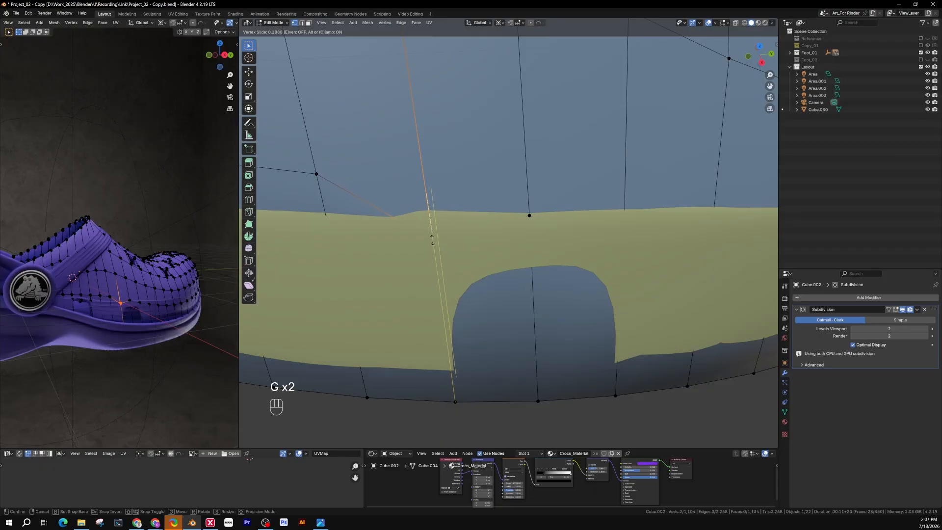
{"action": "left_click", "coordinate": [431, 240]}
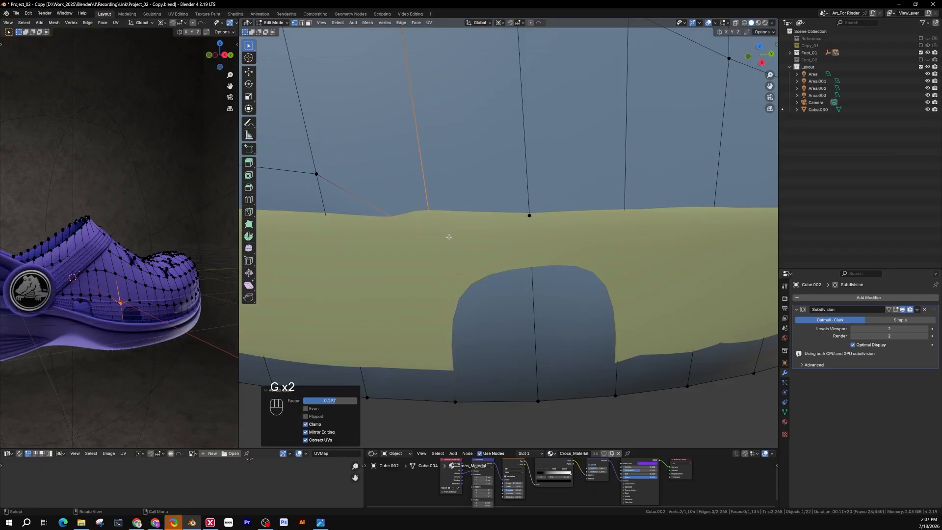
Select the outer and inner vertex pair above the cutout's middle edge in wireframe and vertex-slide it down toward the cutout
{"action": "key", "text": "x"}
{"action": "key", "text": "z"}
{"action": "key", "text": "z"}
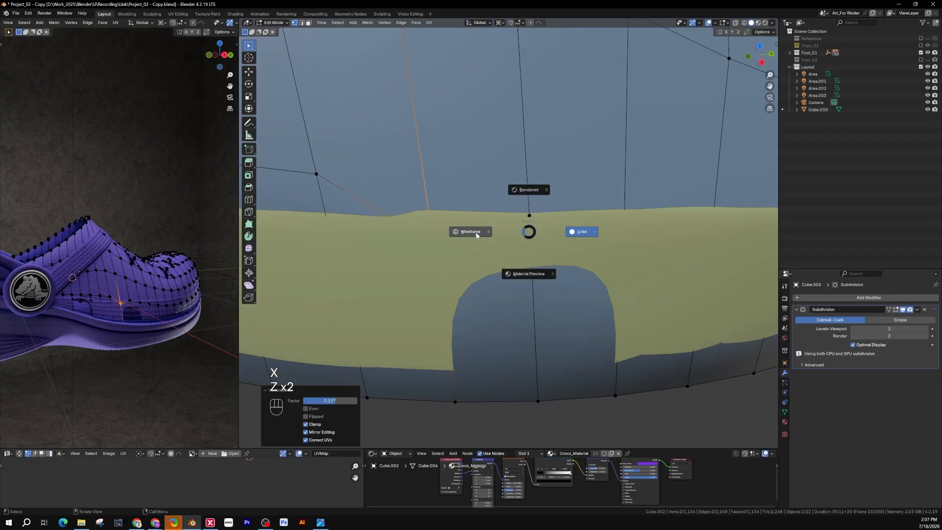
{"action": "left_click", "coordinate": [475, 235]}
{"action": "left_click_drag", "start_coordinate": [545, 195], "coordinate": [503, 232]}
{"action": "mouse_move", "coordinate": [530, 215]}
{"action": "middle_mouse_down"}
{"action": "mouse_move", "coordinate": [538, 227]}
{"action": "mouse_move", "coordinate": [530, 232]}
{"action": "mouse_move", "coordinate": [543, 216]}
{"action": "mouse_move", "coordinate": [580, 210]}
{"action": "mouse_move", "coordinate": [571, 210]}
{"action": "middle_mouse_up"}
{"action": "key", "text": "z"}
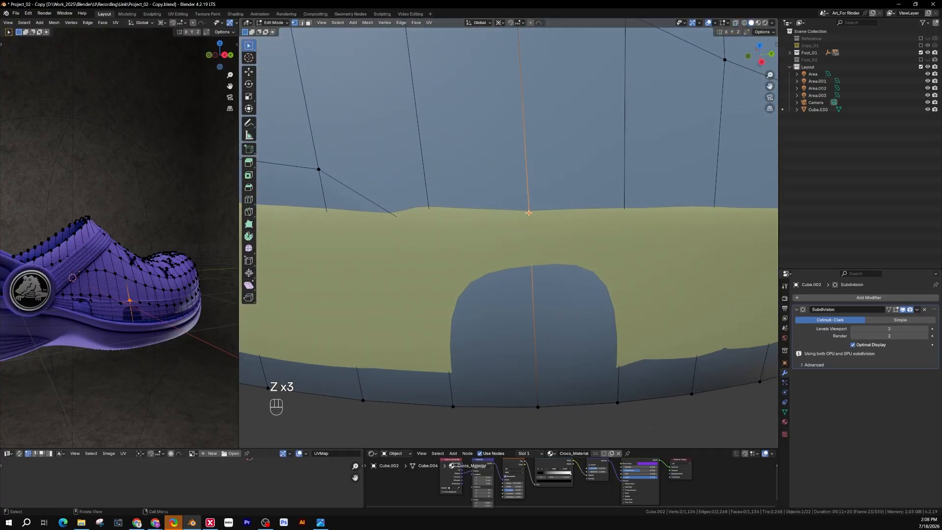
{"action": "key", "text": "g"}
{"action": "key", "text": "g"}
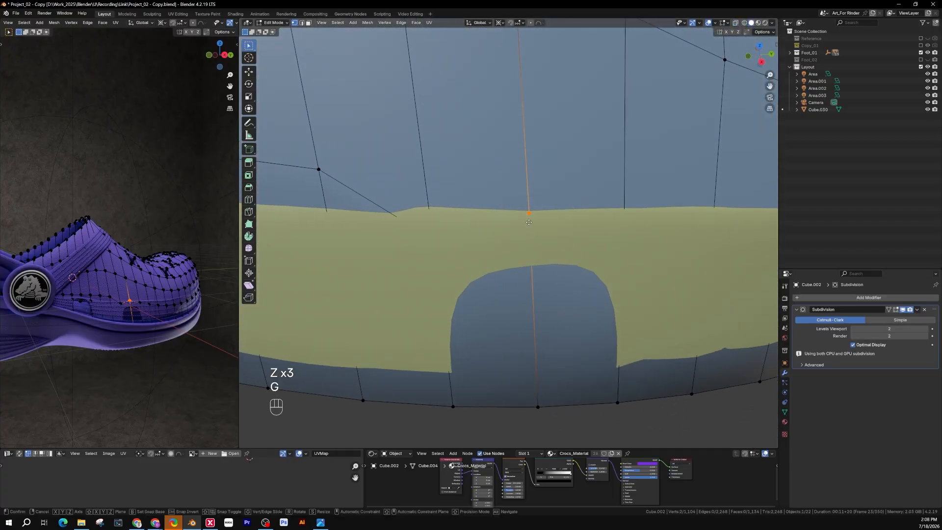
{"action": "left_click", "coordinate": [541, 238]}
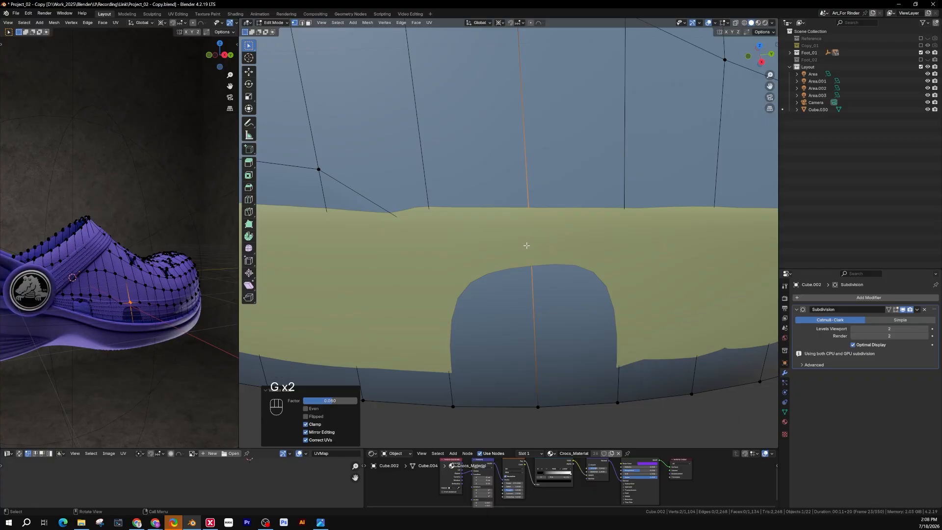
Select the upper's two outer faces behind the cutout together with the matching underside and inner faces
{"action": "key", "text": "3"}
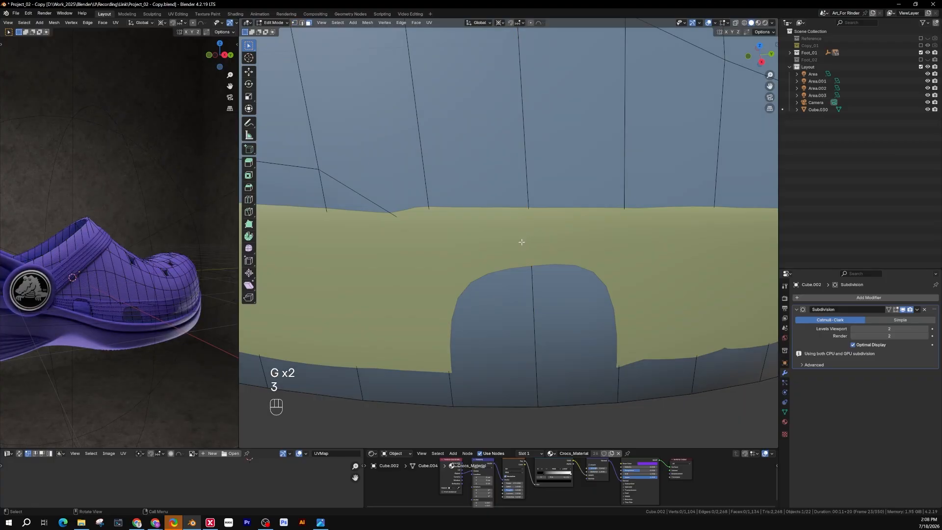
{"action": "scroll", "coordinate": [90, 305], "scroll_direction": "up", "scroll_amount": 5}
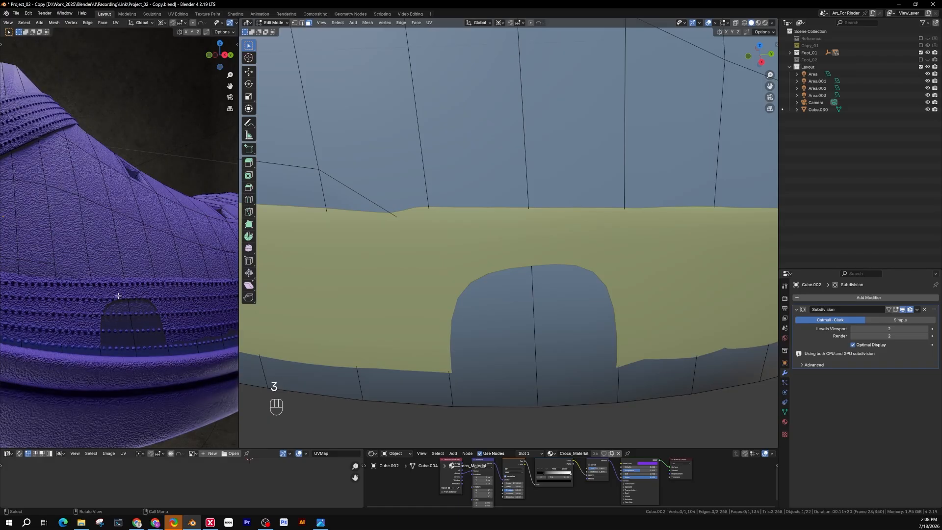
{"action": "middle_click_drag", "start_coordinate": [554, 266], "coordinate": [551, 227]}
{"action": "left_click", "coordinate": [516, 295]}
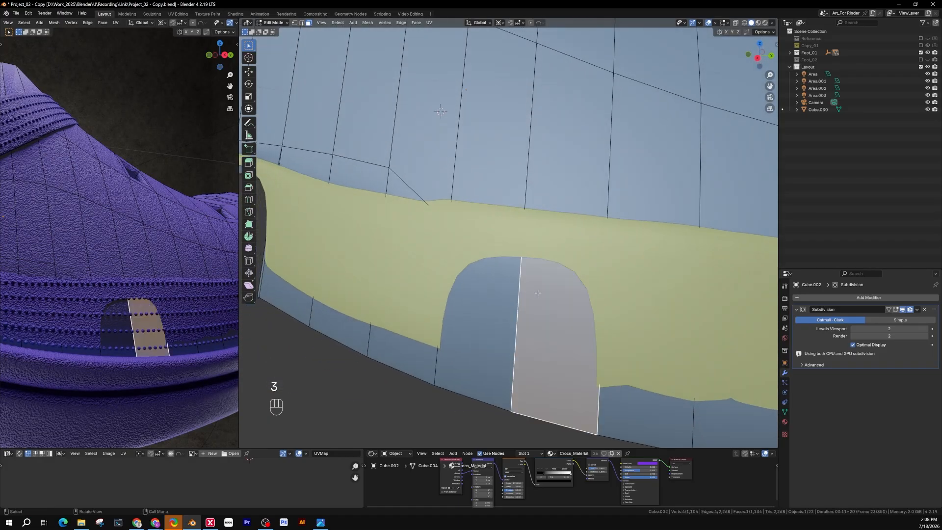
{"action": "left_click", "coordinate": [504, 298], "text": "shift"}
{"action": "middle_click_drag", "start_coordinate": [540, 275], "coordinate": [565, 248]}
{"action": "middle_click_drag", "start_coordinate": [566, 314], "coordinate": [563, 268]}
{"action": "left_click", "coordinate": [581, 240], "text": "shift"}
{"action": "left_click", "coordinate": [534, 238], "text": "shift"}
{"action": "middle_click_drag", "start_coordinate": [540, 237], "coordinate": [612, 231]}
{"action": "left_click", "coordinate": [547, 248], "text": "shift"}
{"action": "left_click", "coordinate": [537, 309], "text": "shift"}
Inset the upper's selected faces behind the cutout with a thickness of 0.3949 cm
{"action": "middle_click_drag", "start_coordinate": [537, 308], "coordinate": [514, 337]}
{"action": "scroll", "coordinate": [512, 319], "scroll_direction": "up", "scroll_amount": 3}
{"action": "scroll", "coordinate": [544, 339], "scroll_direction": "up", "scroll_amount": 2}
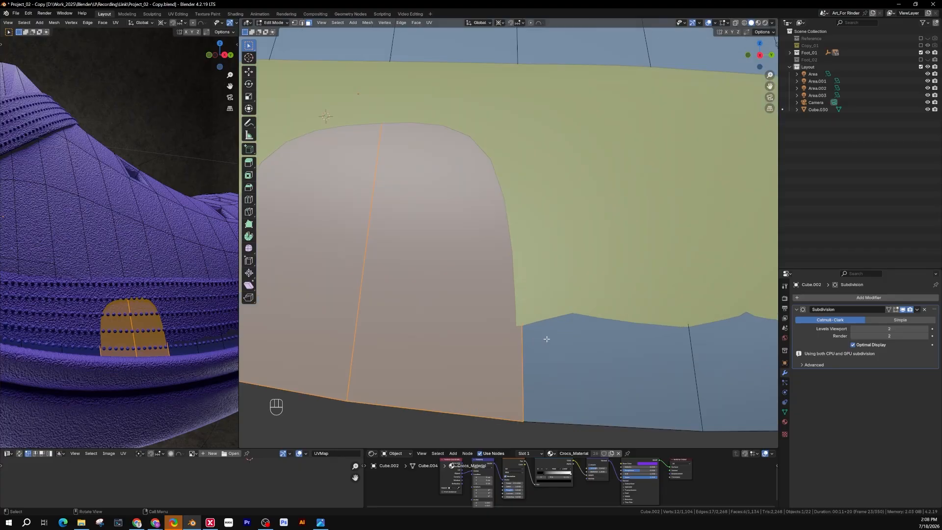
{"action": "key", "text": "i"}
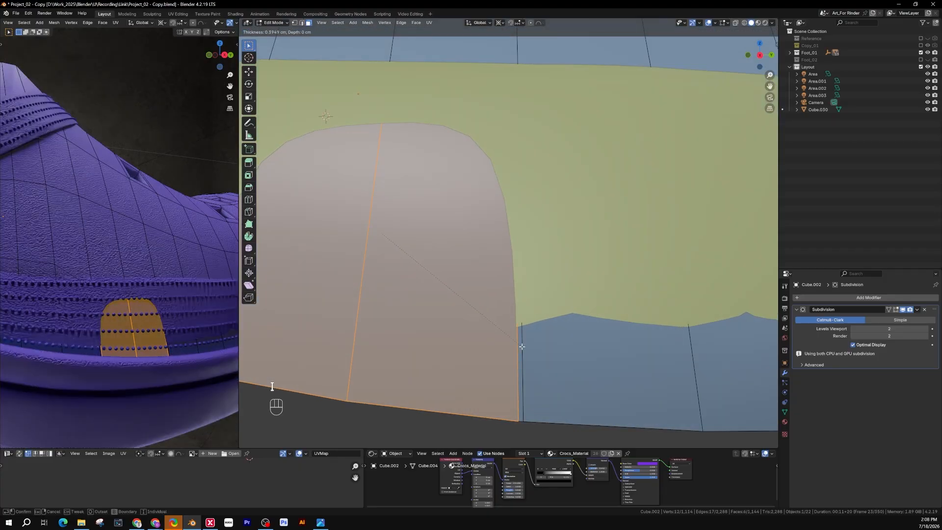
{"action": "left_click", "coordinate": [521, 346]}
{"action": "scroll", "coordinate": [521, 343], "scroll_direction": "down", "scroll_amount": 1}
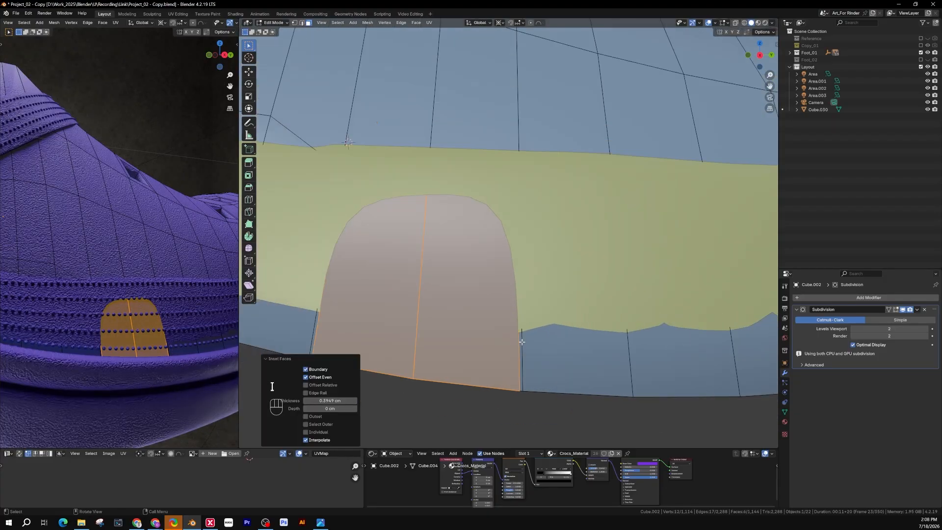
Delete the upper's inset faces behind the second cutout to open a matching notch
{"action": "mouse_move", "coordinate": [510, 347]}
{"action": "middle_mouse_down"}
{"action": "mouse_move", "coordinate": [510, 294]}
{"action": "mouse_move", "coordinate": [509, 334]}
{"action": "middle_mouse_up"}
{"action": "key", "text": "x"}
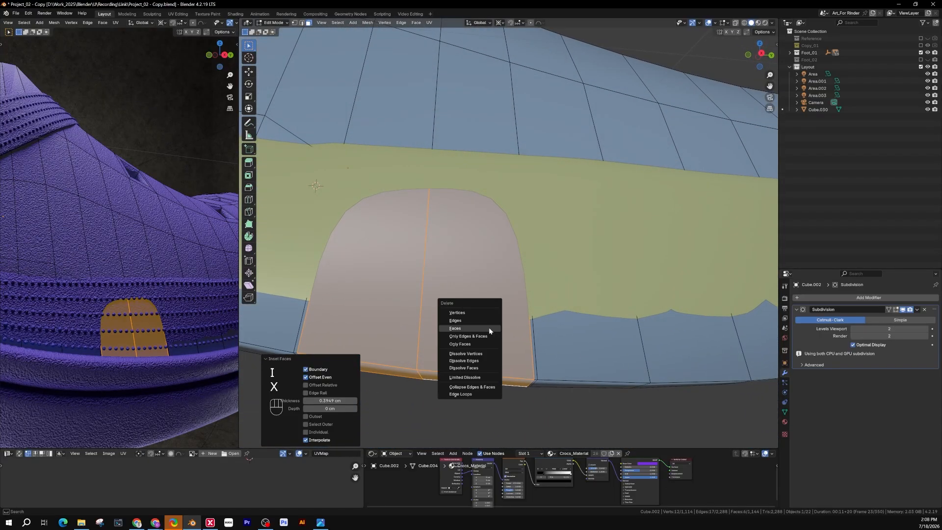
{"action": "left_click", "coordinate": [486, 324]}
{"action": "mouse_move", "coordinate": [523, 329]}
{"action": "middle_mouse_down"}
{"action": "mouse_move", "coordinate": [532, 348]}
{"action": "mouse_move", "coordinate": [520, 340]}
{"action": "middle_mouse_up"}
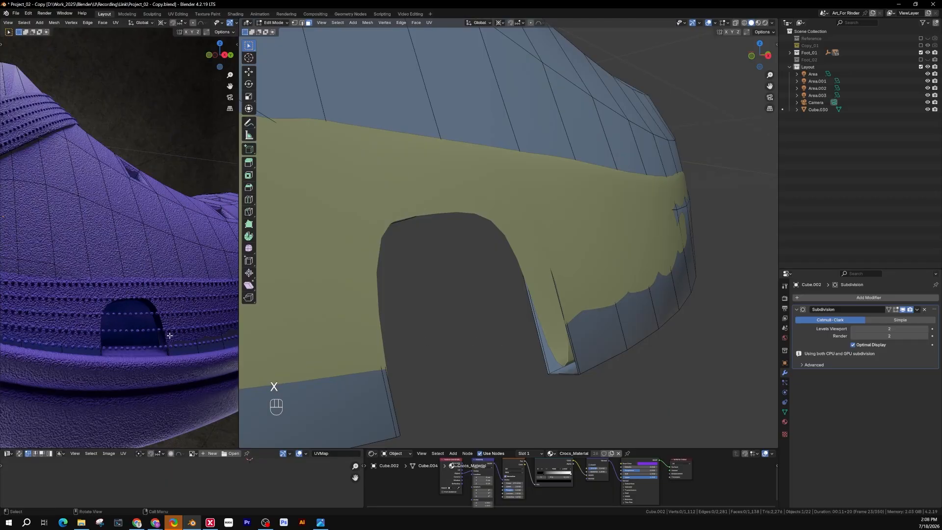
{"action": "middle_click_drag", "start_coordinate": [170, 335], "coordinate": [114, 308]}
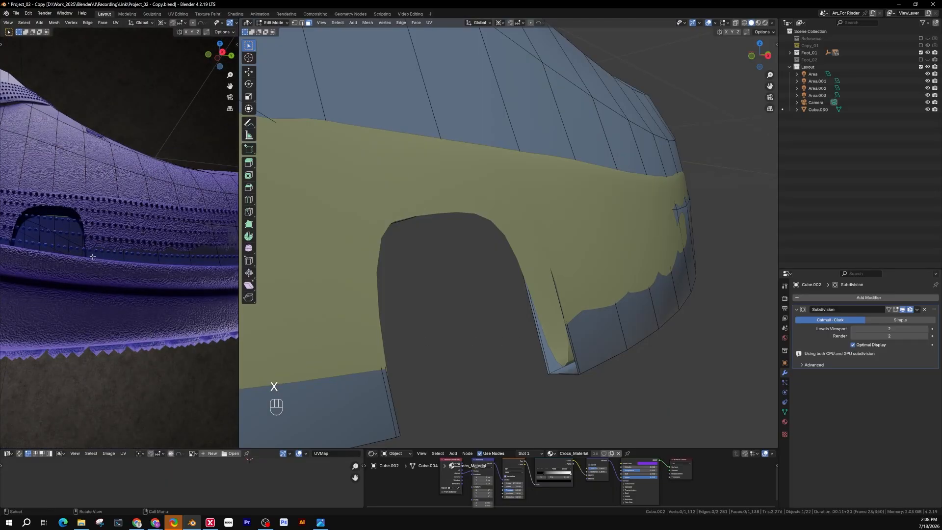
{"action": "middle_click_drag", "start_coordinate": [95, 257], "coordinate": [128, 266], "text": "shift"}
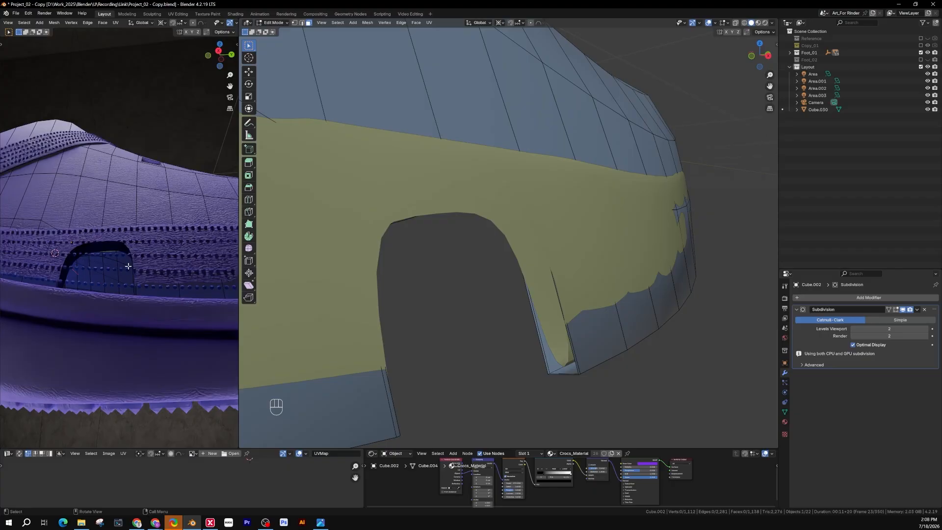
Select the three open border edges on the upper's toe-side notch wall and fill them with a face
{"action": "scroll", "coordinate": [502, 267], "scroll_direction": "down", "scroll_amount": 2}
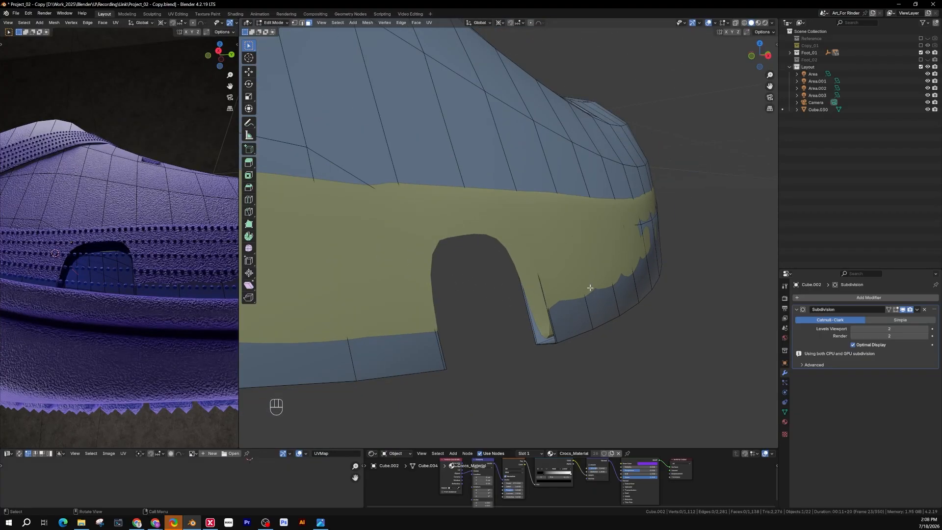
{"action": "scroll", "coordinate": [530, 343], "scroll_direction": "up", "scroll_amount": 2}
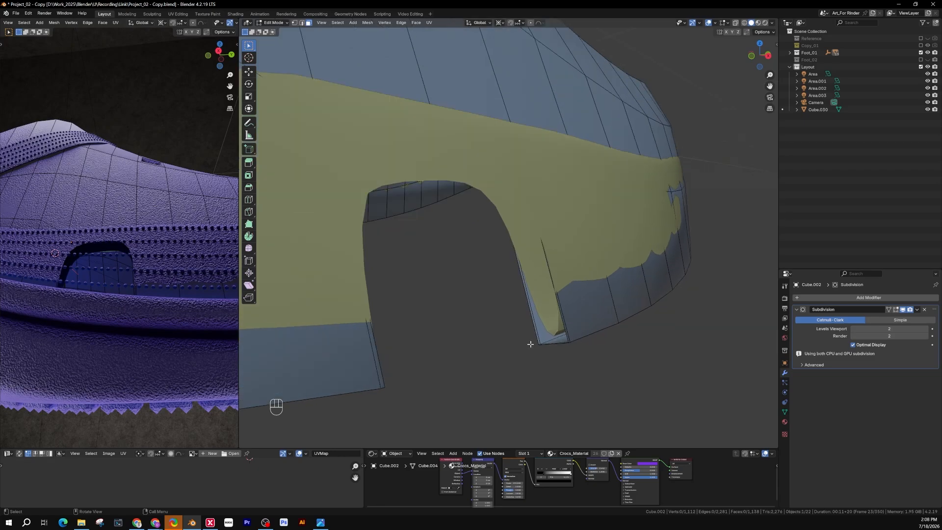
{"action": "middle_click_drag", "start_coordinate": [531, 103], "coordinate": [595, 344], "text": "shift"}
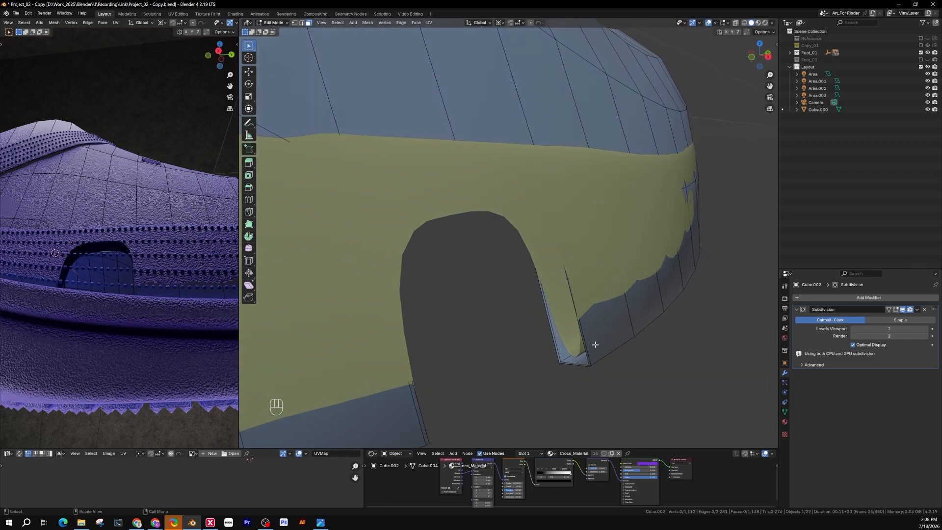
{"action": "key", "text": "2"}
{"action": "left_click", "coordinate": [554, 362]}
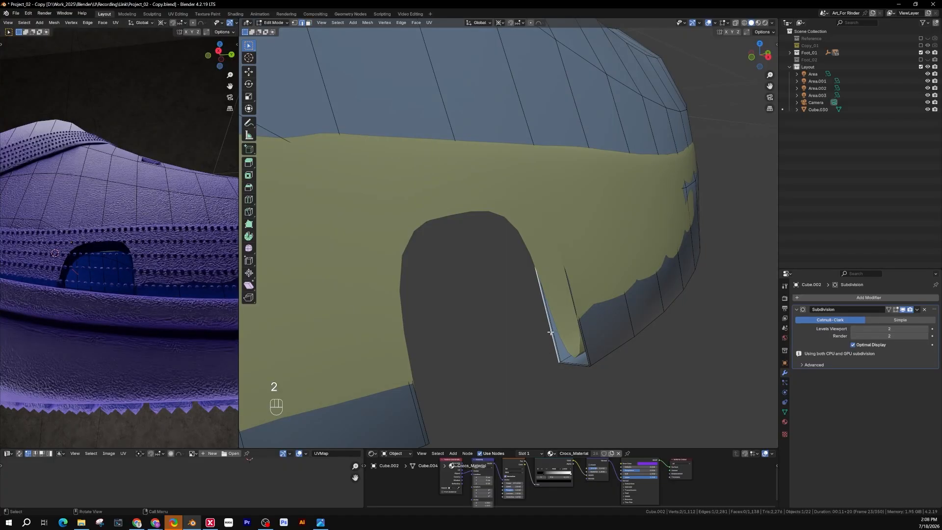
{"action": "middle_click_drag", "start_coordinate": [569, 367], "coordinate": [528, 343], "text": "shift"}
{"action": "scroll", "coordinate": [528, 343], "scroll_direction": "up", "scroll_amount": 2}
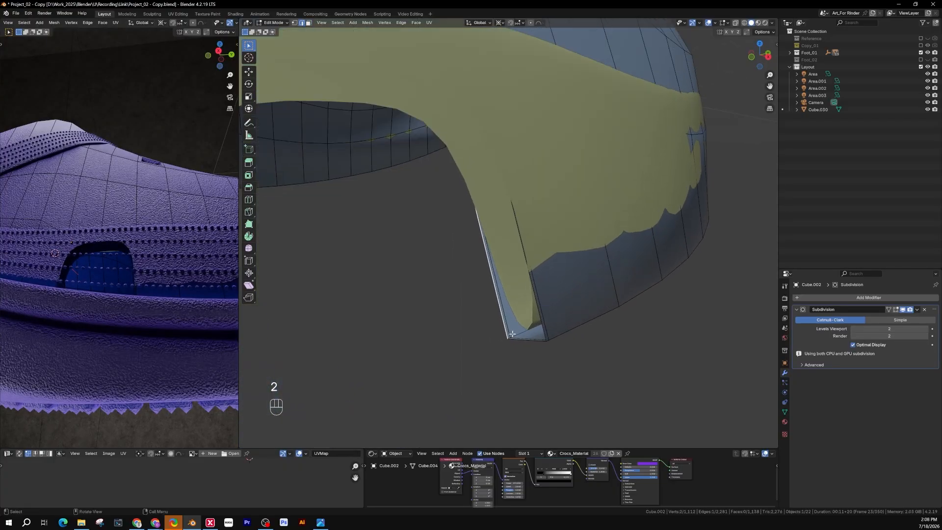
{"action": "scroll", "coordinate": [513, 336], "scroll_direction": "up", "scroll_amount": 3}
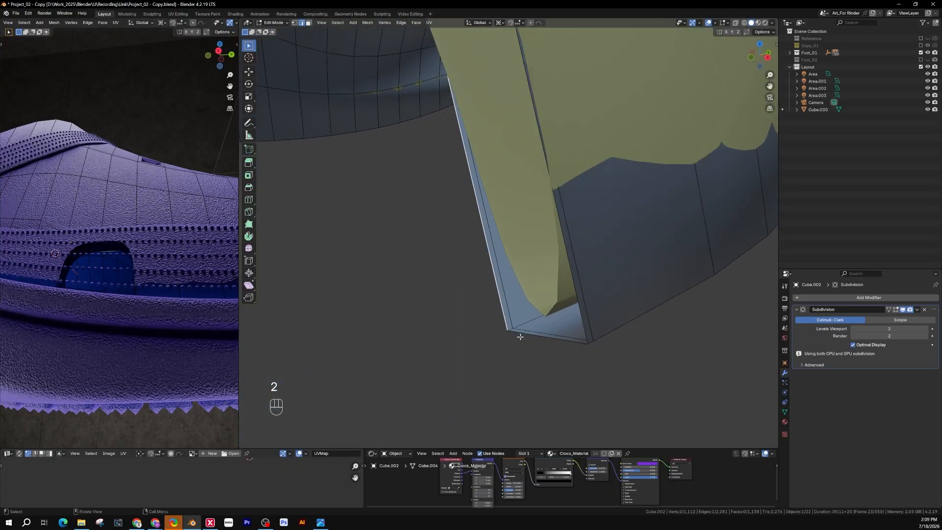
{"action": "left_click", "coordinate": [516, 333], "text": "shift"}
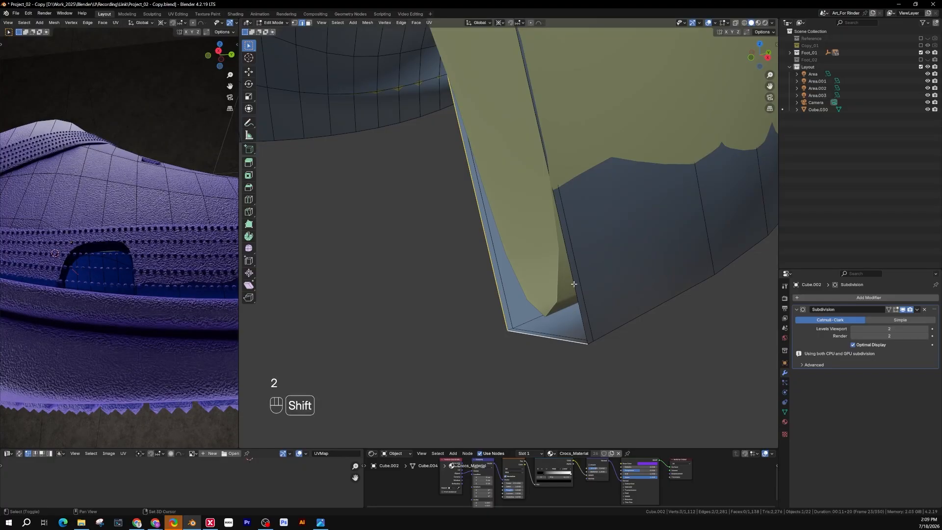
{"action": "left_click", "coordinate": [588, 336], "text": "shift"}
{"action": "scroll", "coordinate": [564, 240], "scroll_direction": "down", "scroll_amount": 2}
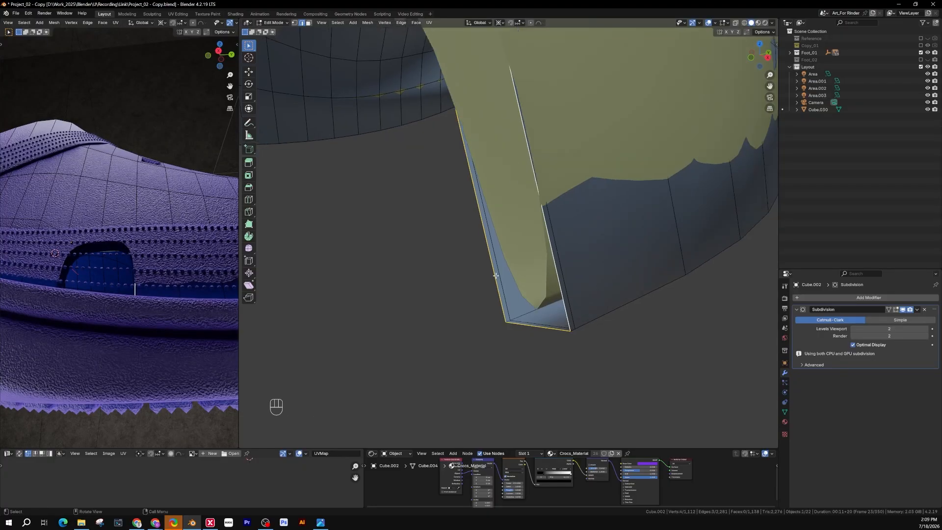
{"action": "middle_click_drag", "start_coordinate": [544, 138], "coordinate": [538, 215], "text": "shift"}
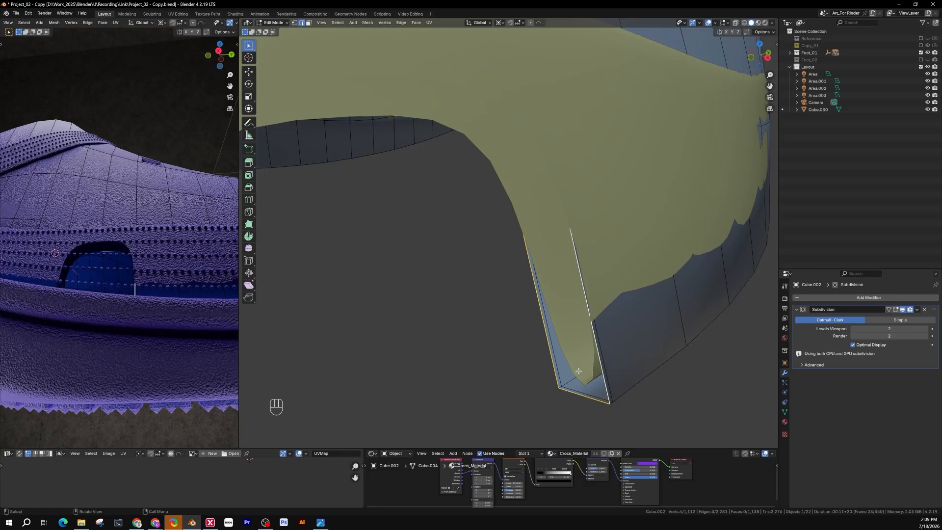
{"action": "middle_click_drag", "start_coordinate": [579, 371], "coordinate": [608, 352]}
{"action": "middle_click_drag", "start_coordinate": [550, 227], "coordinate": [774, 264]}
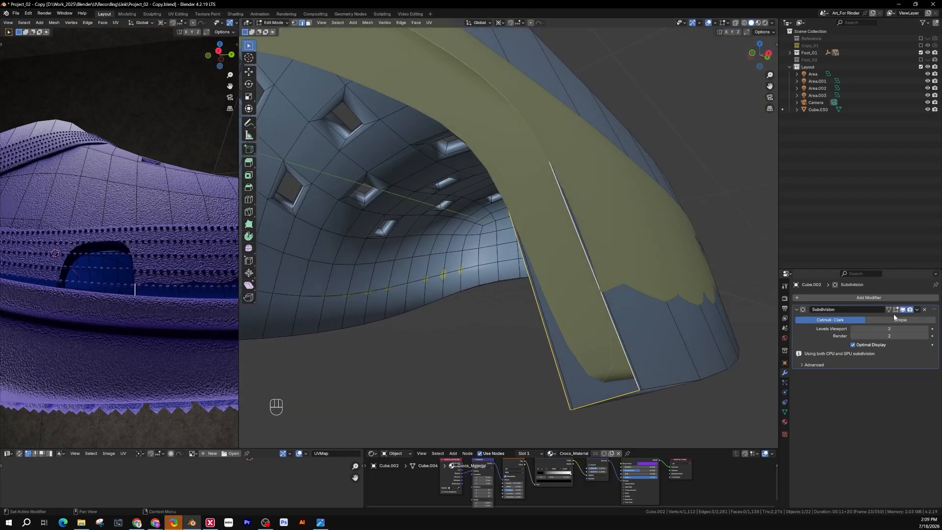
{"action": "middle_click_drag", "start_coordinate": [606, 285], "coordinate": [610, 184]}
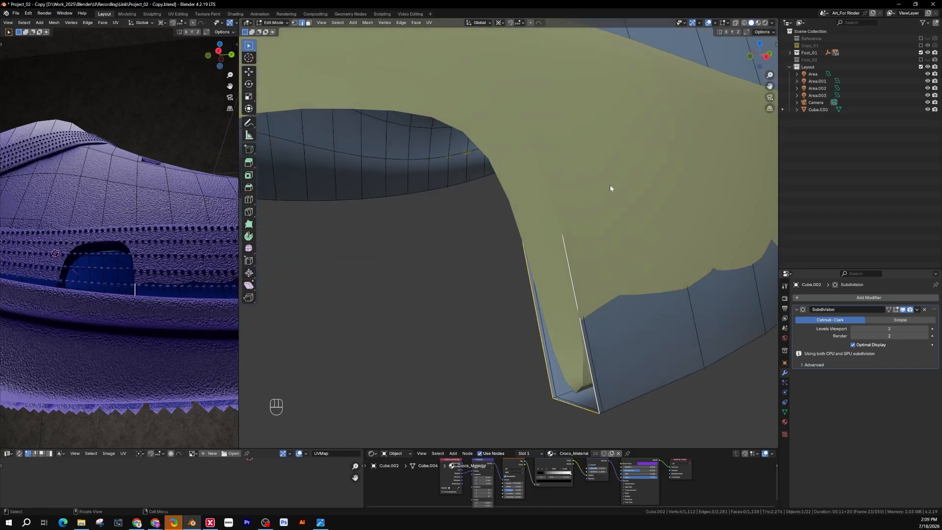
{"action": "middle_click_drag", "start_coordinate": [651, 141], "coordinate": [633, 160]}
{"action": "key", "text": "f"}
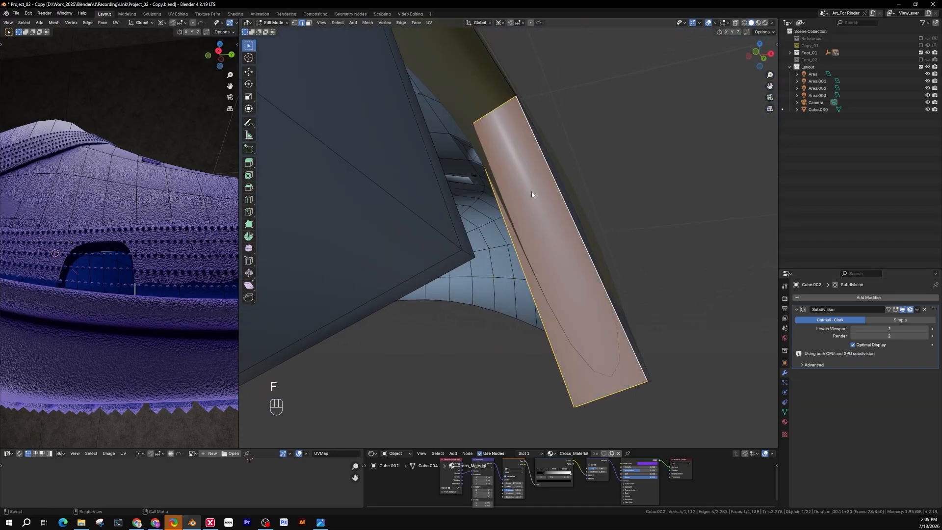
Starting from the top edge of the new wall face, fill the upper's remaining notch walls around to the heel side
{"action": "middle_click_drag", "start_coordinate": [584, 325], "coordinate": [568, 254]}
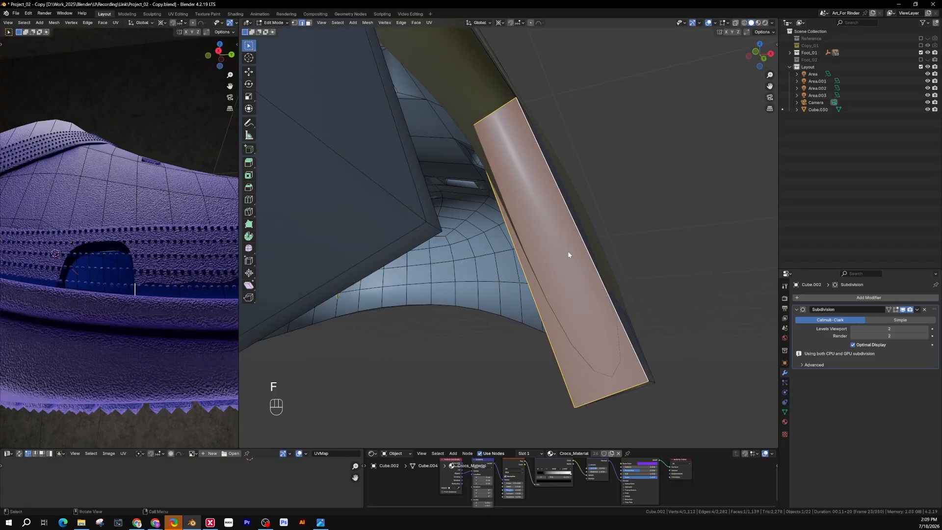
{"action": "left_click", "coordinate": [498, 116]}
{"action": "middle_click_drag", "start_coordinate": [507, 106], "coordinate": [508, 261]}
{"action": "key", "text": "f"}
{"action": "key", "text": "f"}
{"action": "key", "text": "f"}
{"action": "key", "text": "f"}
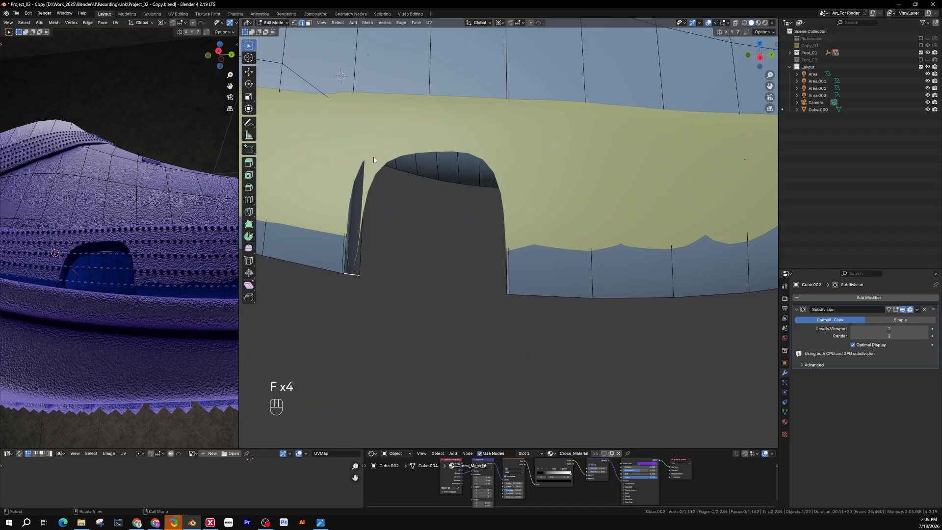
{"action": "middle_click_drag", "start_coordinate": [591, 130], "coordinate": [576, 186]}
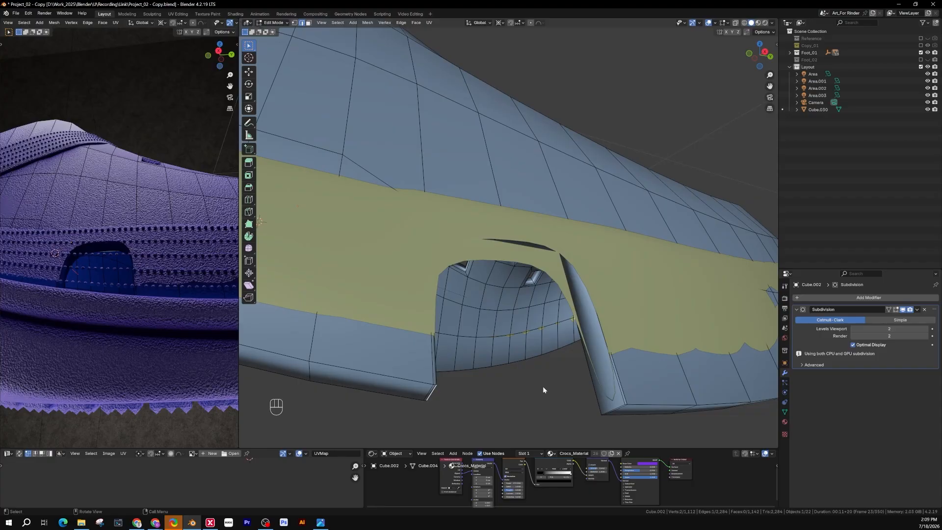
Leave the upper's mesh and open the side band for editing at the second cutout's toe-side wall
{"action": "key", "text": "Tab"}
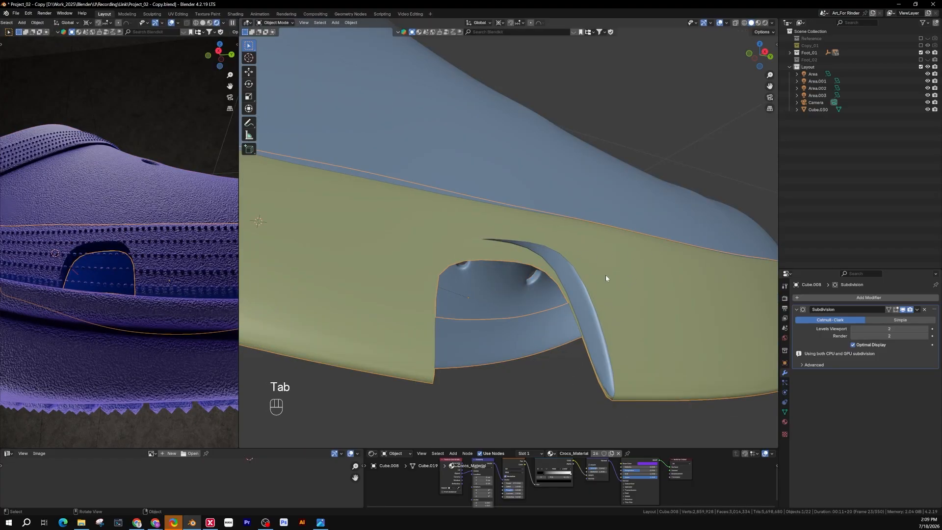
{"action": "key", "text": "Tab"}
{"action": "middle_click_drag", "start_coordinate": [599, 294], "coordinate": [604, 269]}
{"action": "scroll", "coordinate": [608, 387], "scroll_direction": "up", "scroll_amount": 3}
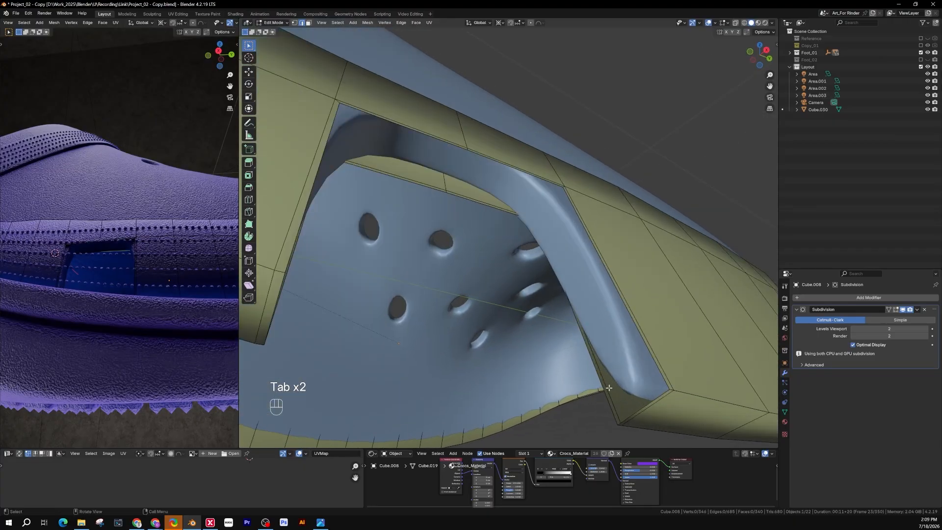
{"action": "scroll", "coordinate": [601, 384], "scroll_direction": "down", "scroll_amount": 3}
{"action": "middle_click_drag", "start_coordinate": [601, 384], "coordinate": [513, 334]}
{"action": "left_click", "coordinate": [490, 322], "text": "shift"}
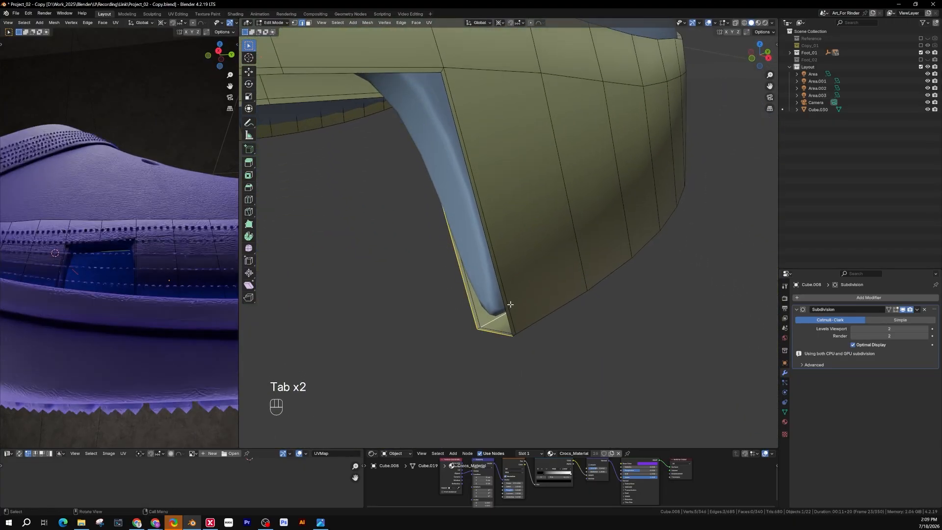
{"action": "scroll", "coordinate": [490, 322], "scroll_direction": "up", "scroll_amount": 2}
{"action": "left_click", "coordinate": [490, 323], "text": "shift"}
{"action": "left_click", "coordinate": [517, 315], "text": "shift"}
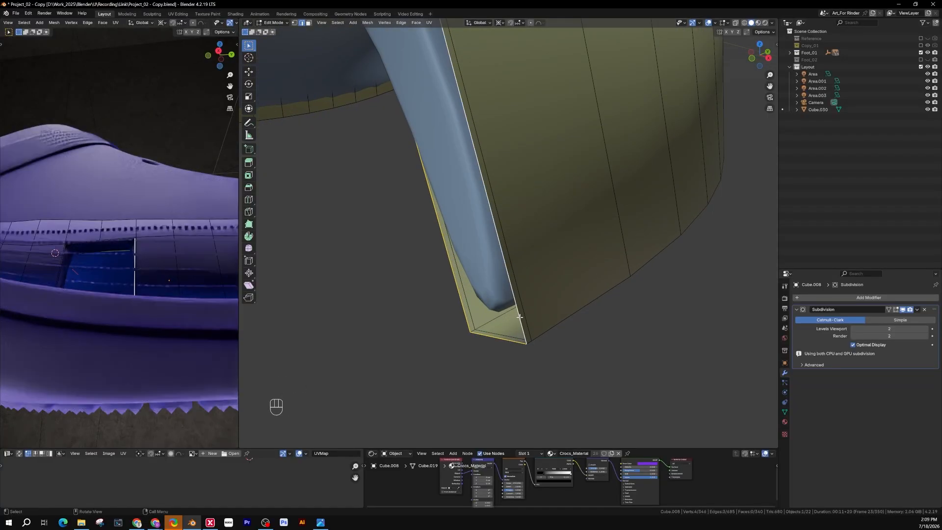
{"action": "scroll", "coordinate": [513, 319], "scroll_direction": "down", "scroll_amount": 1}
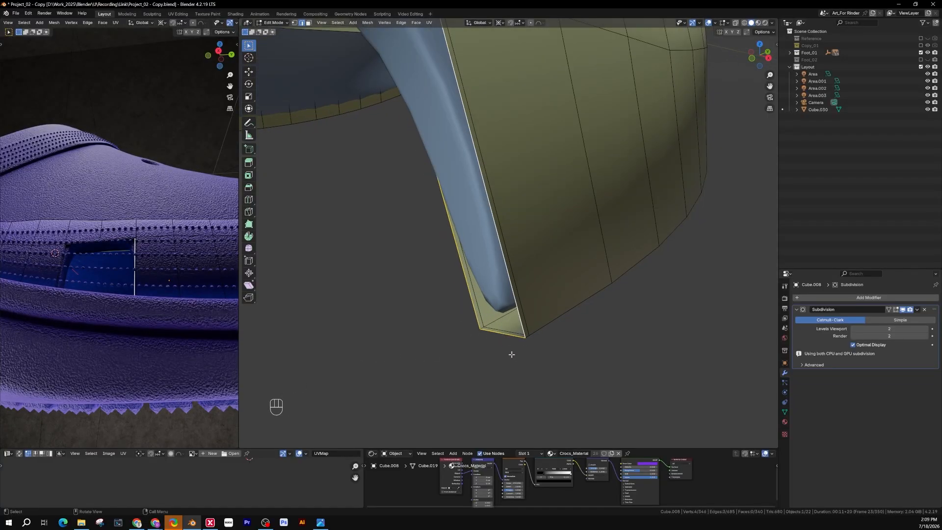
{"action": "left_click", "coordinate": [512, 355]}
Select the three open border edges on the side band's toe-side cutout wall and fill them with a face
{"action": "left_click", "coordinate": [473, 298]}
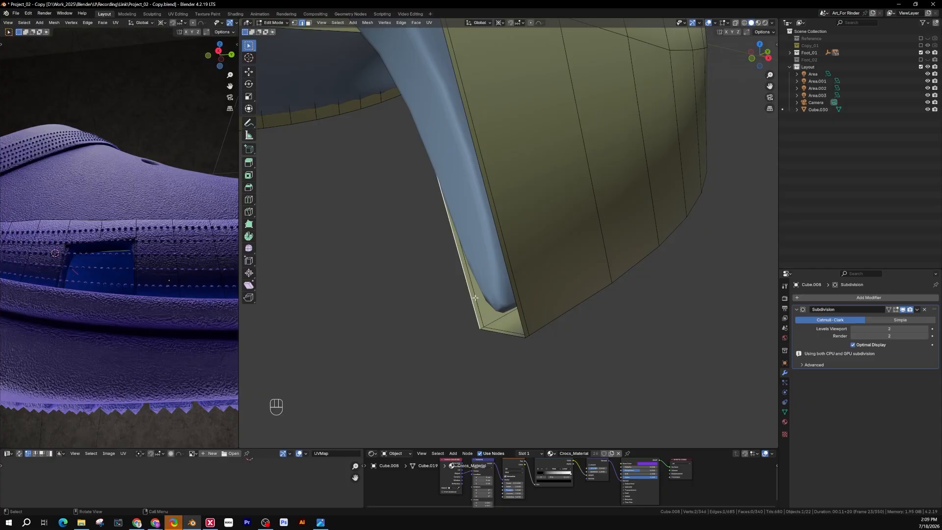
{"action": "left_click", "coordinate": [492, 334], "text": "shift"}
{"action": "left_click", "coordinate": [505, 294], "text": "shift"}
{"action": "scroll", "coordinate": [502, 293], "scroll_direction": "down", "scroll_amount": 1}
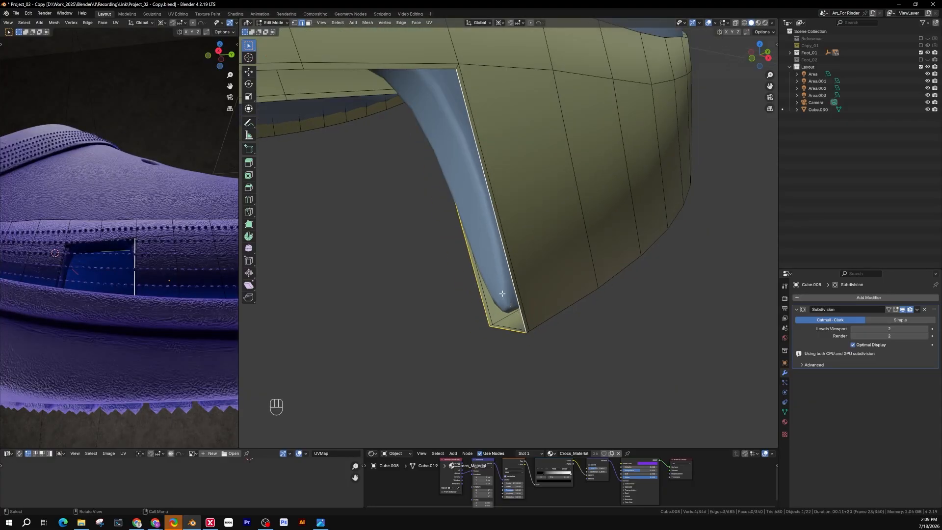
{"action": "mouse_move", "coordinate": [502, 293]}
{"action": "middle_mouse_down"}
{"action": "mouse_move", "coordinate": [525, 320]}
{"action": "mouse_move", "coordinate": [510, 302]}
{"action": "middle_mouse_up"}
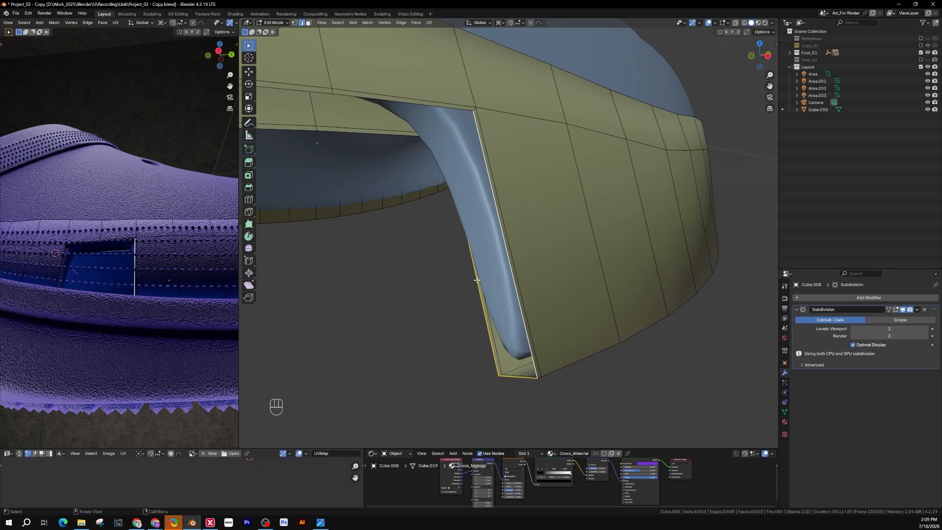
{"action": "key", "text": "f"}
{"action": "middle_click_drag", "start_coordinate": [471, 204], "coordinate": [501, 94]}
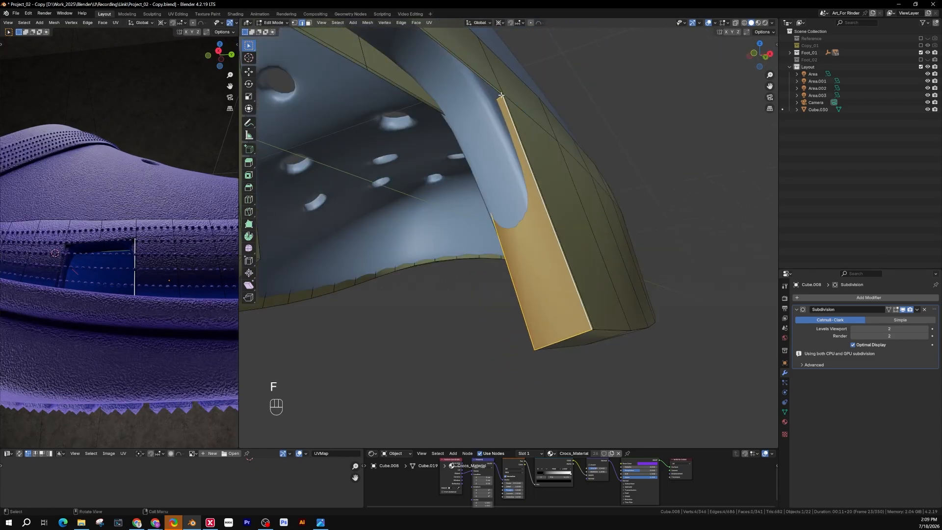
Fill the side band's remaining cutout walls from the new face's top edge around to the heel side, and leave edit mode
{"action": "left_click", "coordinate": [499, 99]}
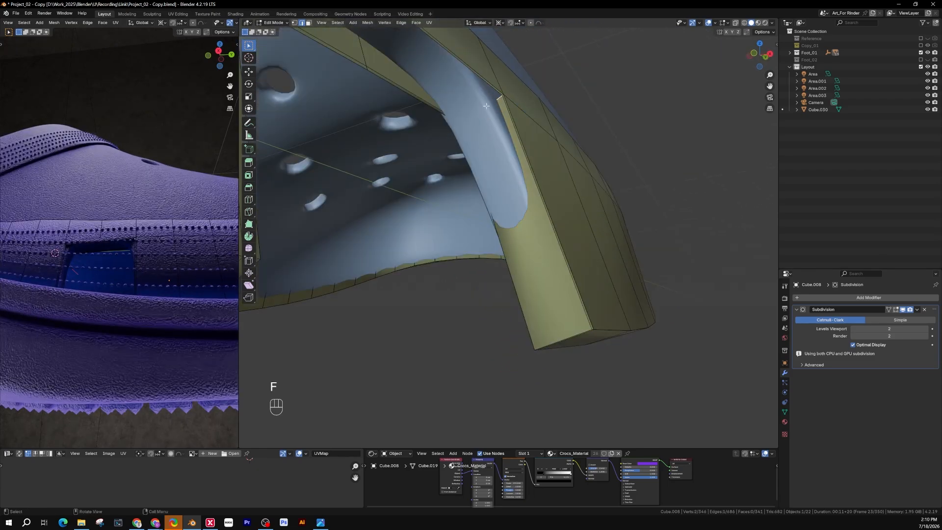
{"action": "middle_click_drag", "start_coordinate": [490, 109], "coordinate": [637, 274], "text": "shift"}
{"action": "key", "text": "f"}
{"action": "key", "text": "f"}
{"action": "key", "text": "f"}
{"action": "key", "text": "Tab"}
Examine both closed-walled notches from inside and outside the clog, in the solid and rendered views
{"action": "scroll", "coordinate": [522, 307], "scroll_direction": "down", "scroll_amount": 3}
{"action": "scroll", "coordinate": [555, 318], "scroll_direction": "up", "scroll_amount": 2}
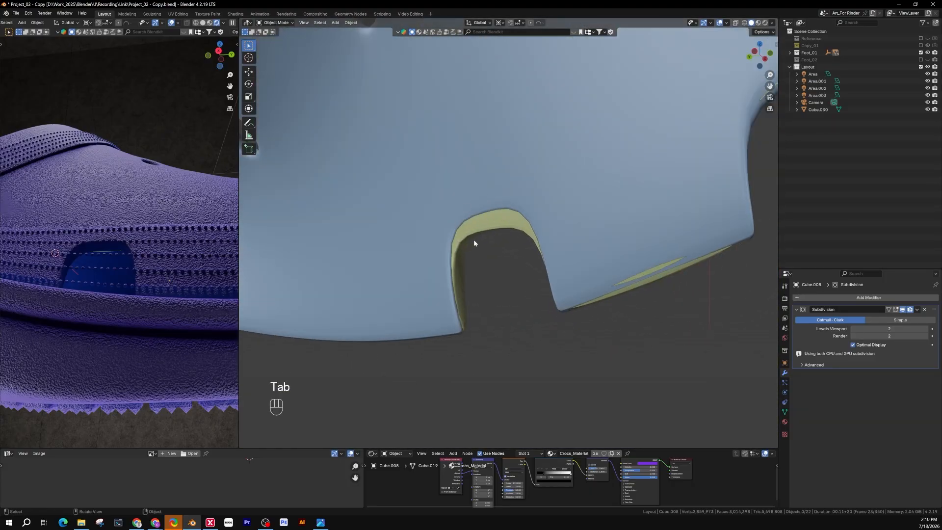
{"action": "scroll", "coordinate": [496, 240], "scroll_direction": "down", "scroll_amount": 4}
{"action": "middle_click_drag", "start_coordinate": [501, 237], "coordinate": [347, 275]}
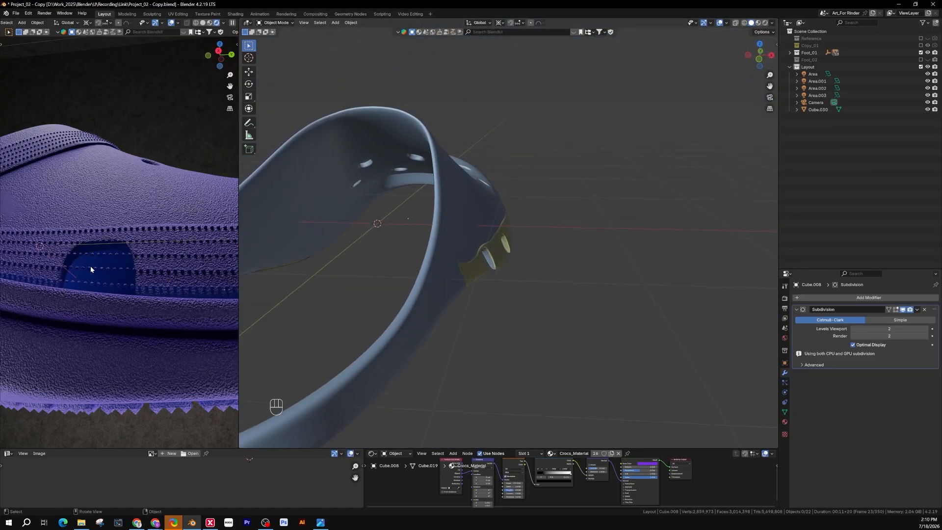
{"action": "middle_click_drag", "start_coordinate": [91, 269], "coordinate": [119, 291]}
{"action": "scroll", "coordinate": [165, 247], "scroll_direction": "down", "scroll_amount": 4}
{"action": "scroll", "coordinate": [140, 243], "scroll_direction": "up", "scroll_amount": 2}
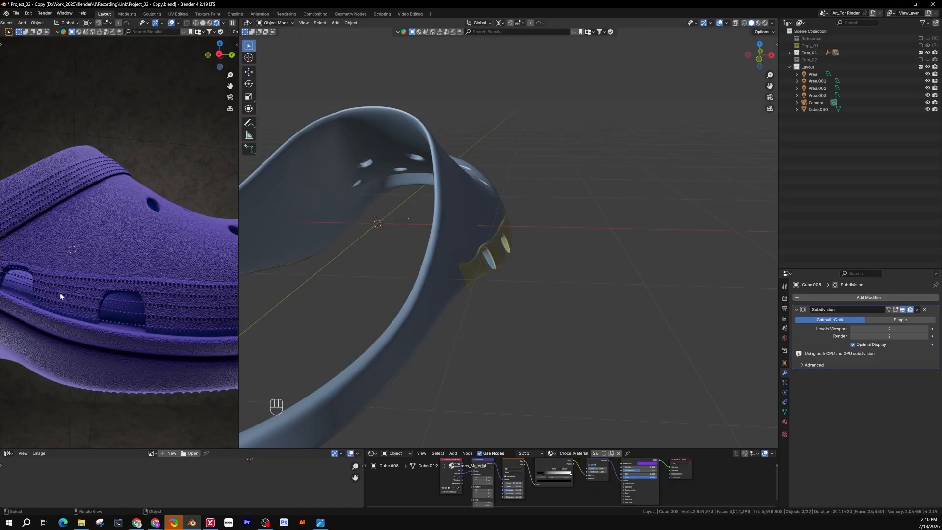
{"action": "middle_click_drag", "start_coordinate": [61, 293], "coordinate": [78, 311]}
{"action": "middle_click_drag", "start_coordinate": [131, 296], "coordinate": [188, 297], "text": "shift"}
{"action": "scroll", "coordinate": [174, 295], "scroll_direction": "down", "scroll_amount": 4}
{"action": "middle_click_drag", "start_coordinate": [471, 271], "coordinate": [456, 288]}
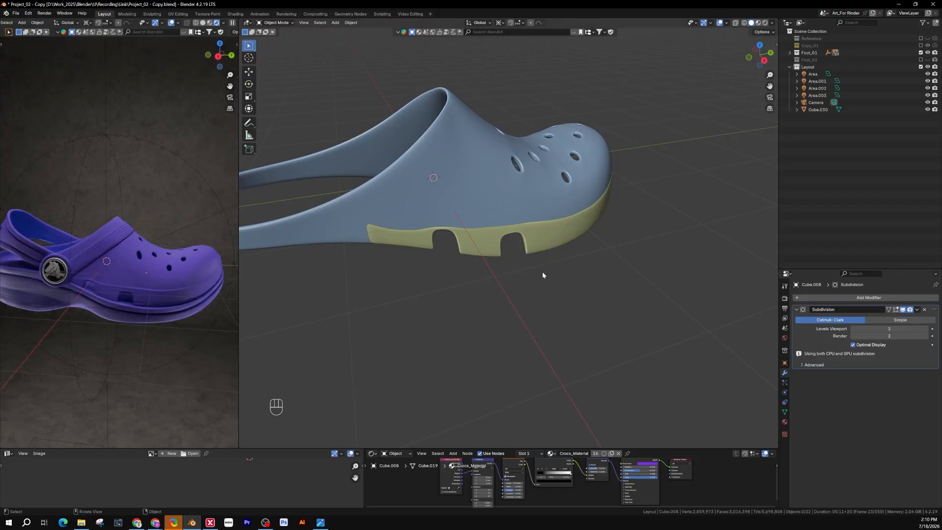
Select the side band and open its mesh for editing near the second cutout
{"action": "middle_click_drag", "start_coordinate": [542, 272], "coordinate": [445, 270]}
{"action": "scroll", "coordinate": [446, 269], "scroll_direction": "up", "scroll_amount": 3}
{"action": "left_click", "coordinate": [450, 269]}
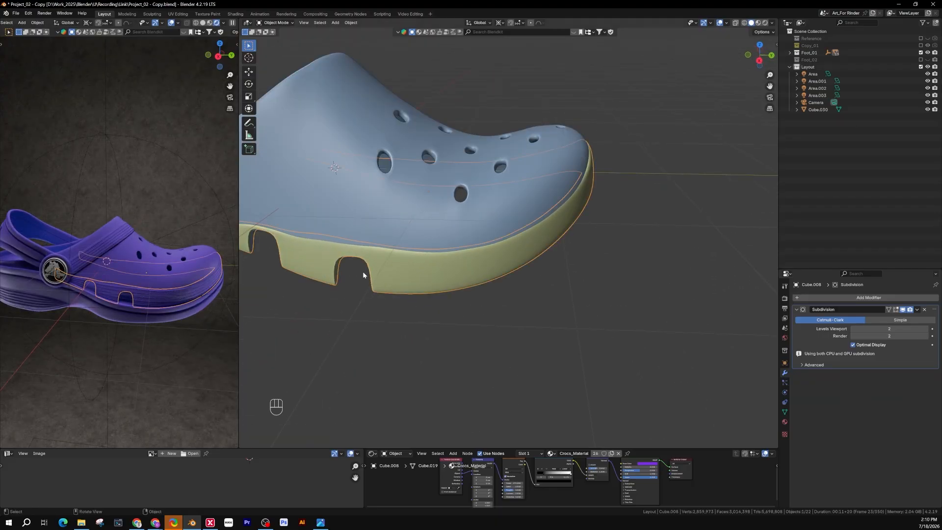
{"action": "key", "text": "Tab"}
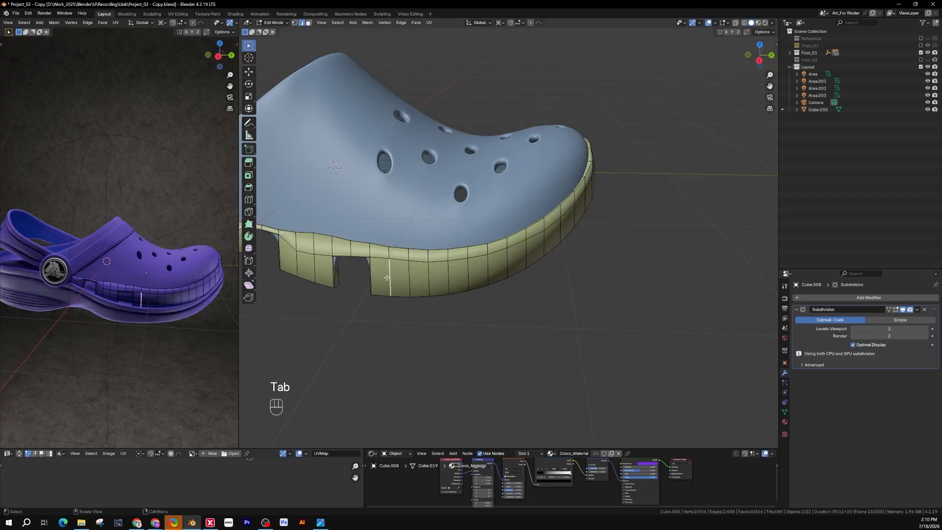
Select a two-column block of six faces across the side band's outer, bottom and inner surfaces, toe-side of the second cutout
{"action": "key", "text": "3"}
{"action": "left_click", "coordinate": [386, 277]}
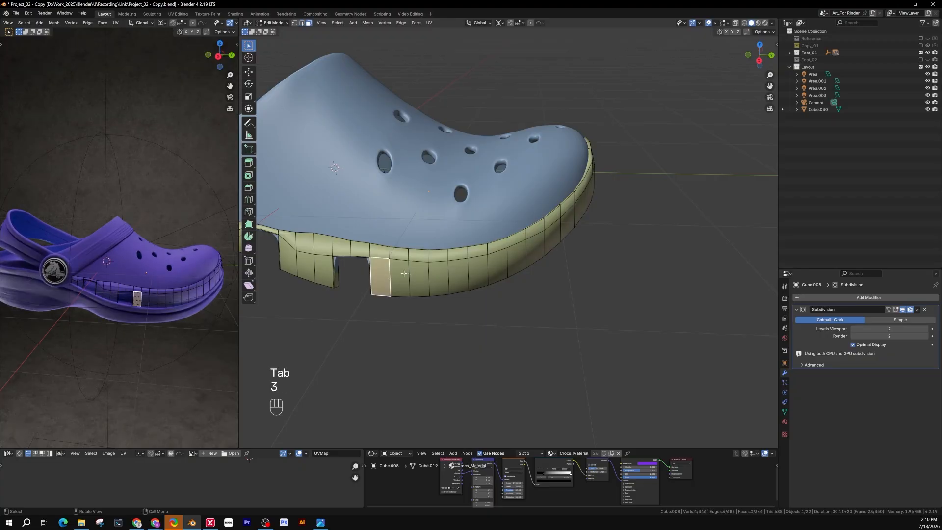
{"action": "left_click", "coordinate": [439, 271]}
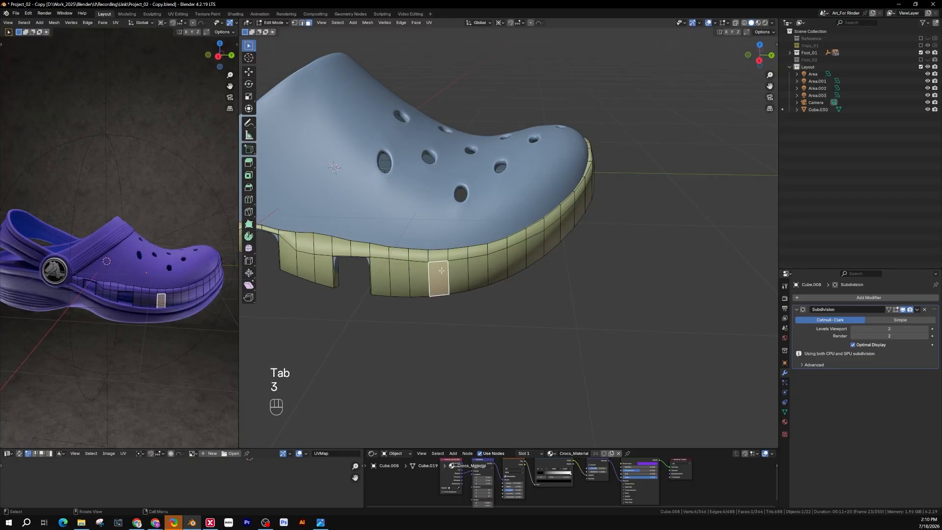
{"action": "left_click", "coordinate": [456, 277], "text": "shift"}
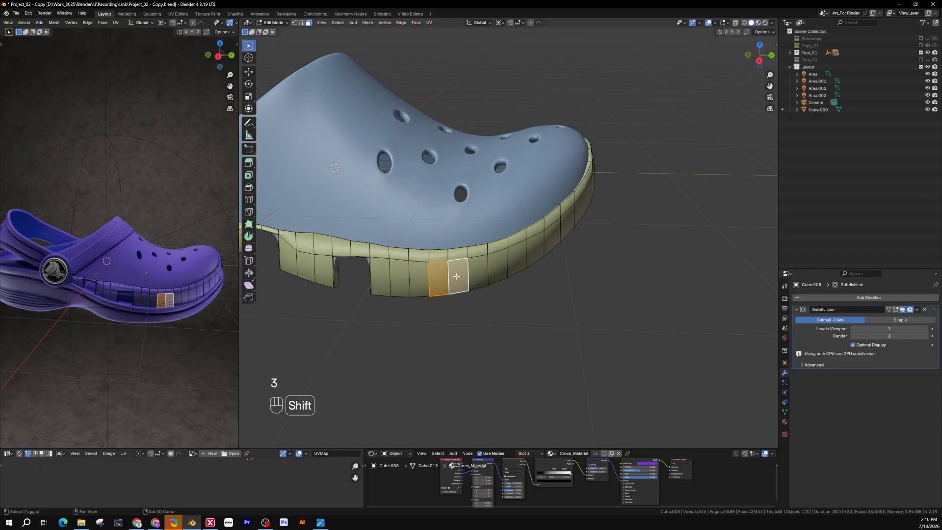
{"action": "scroll", "coordinate": [458, 274], "scroll_direction": "up", "scroll_amount": 4}
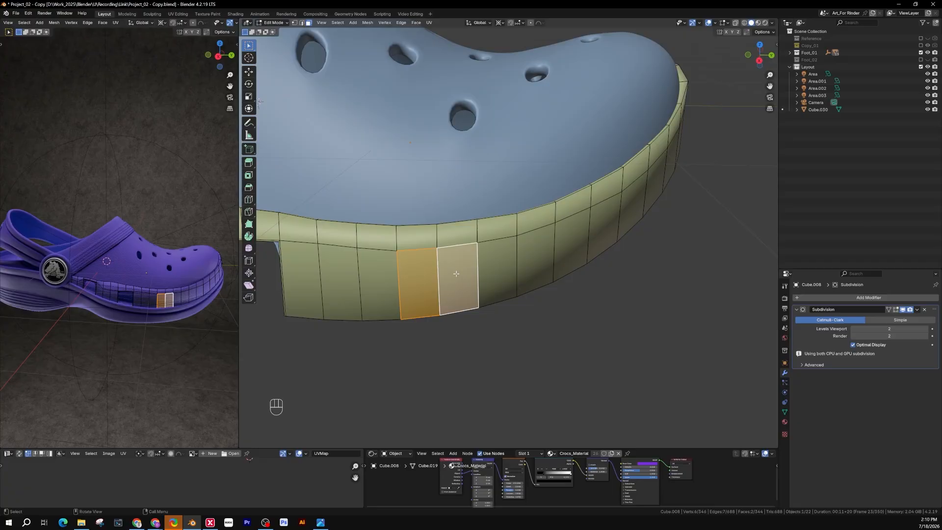
{"action": "middle_click_drag", "start_coordinate": [461, 267], "coordinate": [513, 206], "text": "shift"}
{"action": "left_click", "coordinate": [515, 262], "text": "shift"}
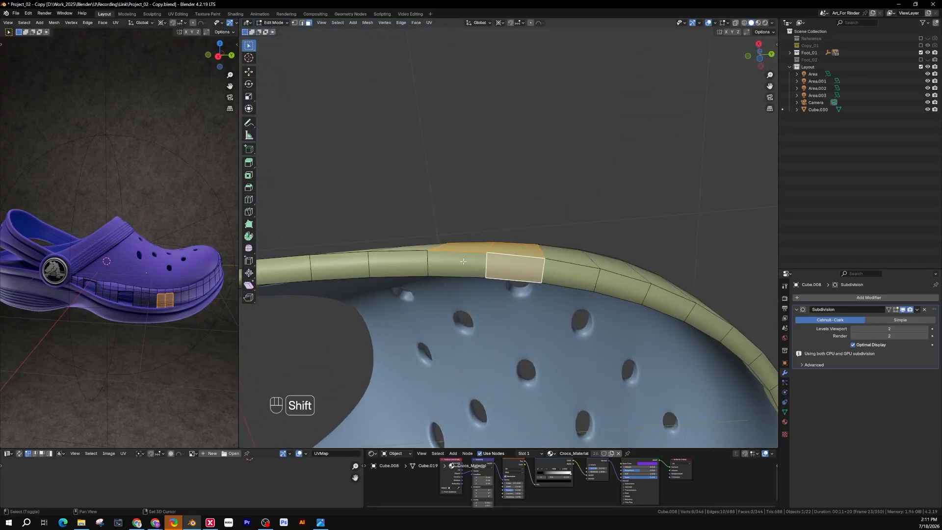
{"action": "left_click", "coordinate": [456, 260], "text": "shift"}
{"action": "middle_click_drag", "start_coordinate": [499, 256], "coordinate": [433, 328]}
{"action": "left_click", "coordinate": [539, 319], "text": "shift"}
{"action": "left_click", "coordinate": [503, 330], "text": "shift"}
{"action": "middle_click_drag", "start_coordinate": [517, 319], "coordinate": [557, 339], "text": "shift"}
{"action": "middle_click_drag", "start_coordinate": [557, 338], "coordinate": [559, 248]}
{"action": "scroll", "coordinate": [563, 248], "scroll_direction": "up", "scroll_amount": 3}
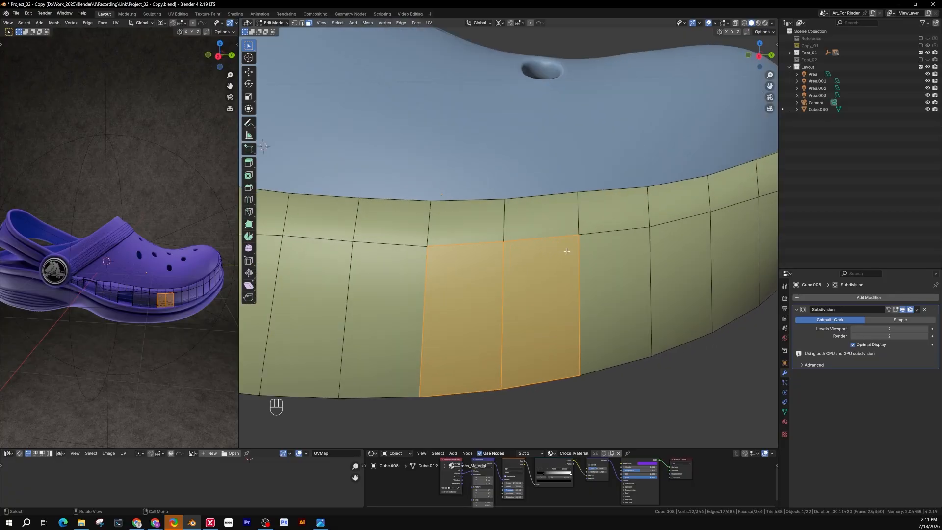
{"action": "middle_click_drag", "start_coordinate": [510, 269], "coordinate": [560, 256]}
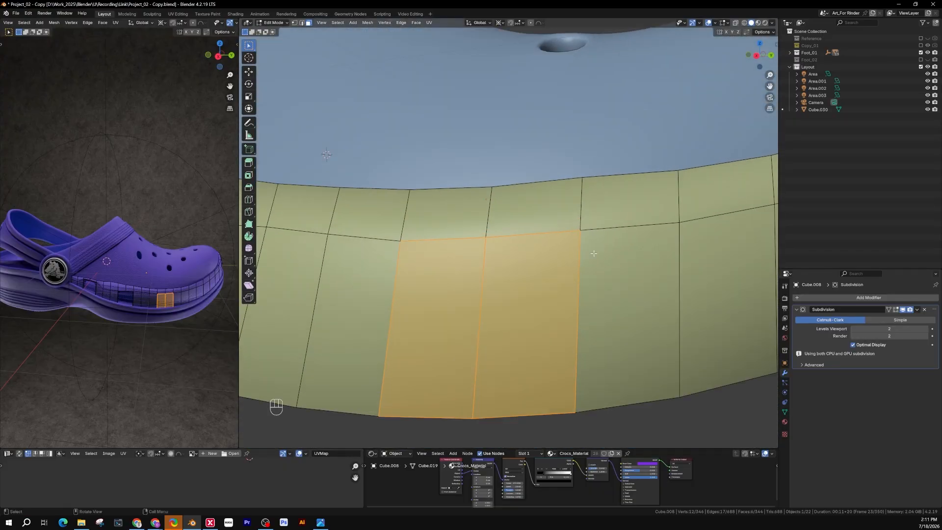
Inset the six selected side band faces by about 0.51 cm and delete them to open a third cutout
{"action": "key", "text": "i"}
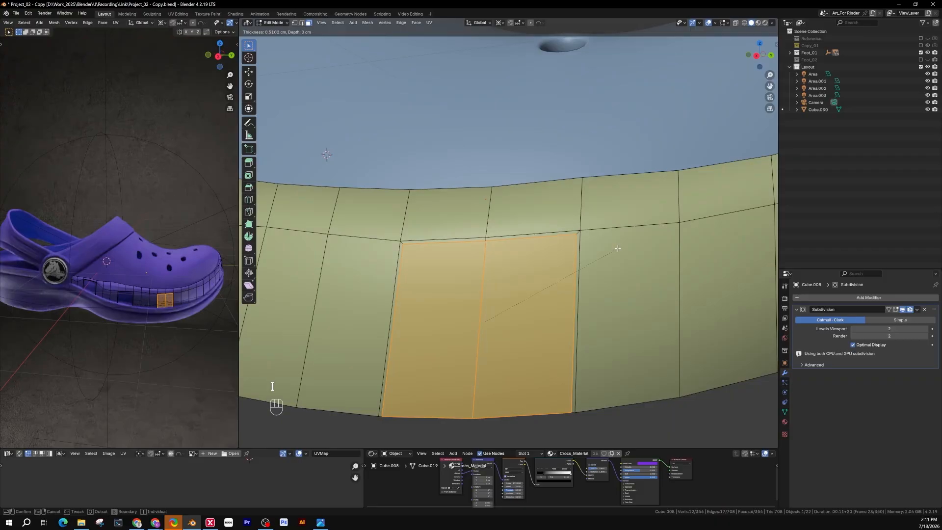
{"action": "left_click", "coordinate": [617, 248]}
{"action": "scroll", "coordinate": [536, 254], "scroll_direction": "down", "scroll_amount": 4}
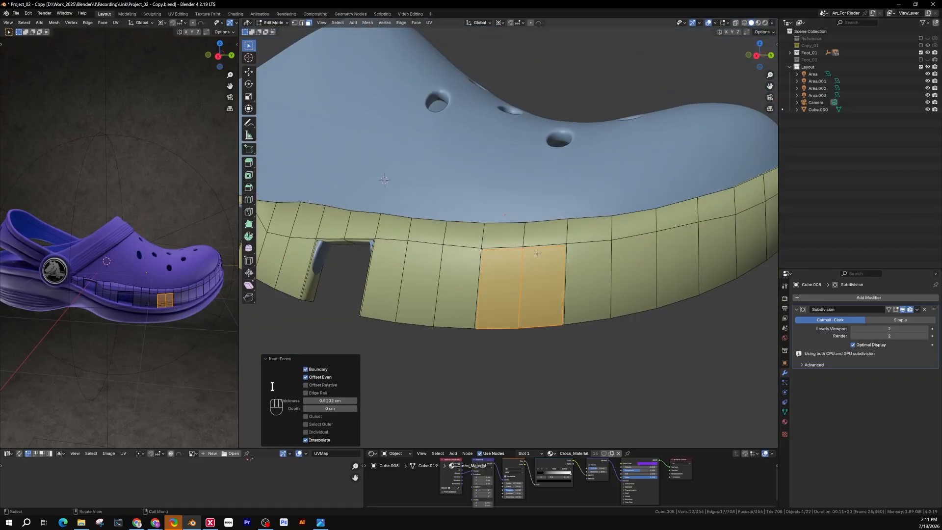
{"action": "scroll", "coordinate": [553, 267], "scroll_direction": "up", "scroll_amount": 1}
{"action": "scroll", "coordinate": [553, 270], "scroll_direction": "down", "scroll_amount": 1}
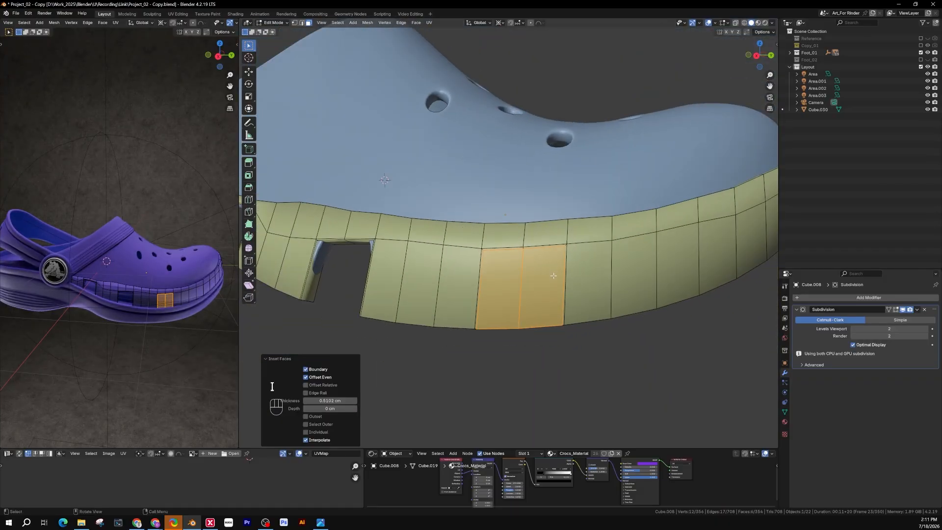
{"action": "scroll", "coordinate": [552, 275], "scroll_direction": "up", "scroll_amount": 7}
{"action": "scroll", "coordinate": [523, 281], "scroll_direction": "down", "scroll_amount": 4}
{"action": "middle_click_drag", "start_coordinate": [522, 281], "coordinate": [593, 305]}
{"action": "key", "text": "x"}
{"action": "left_click", "coordinate": [514, 286]}
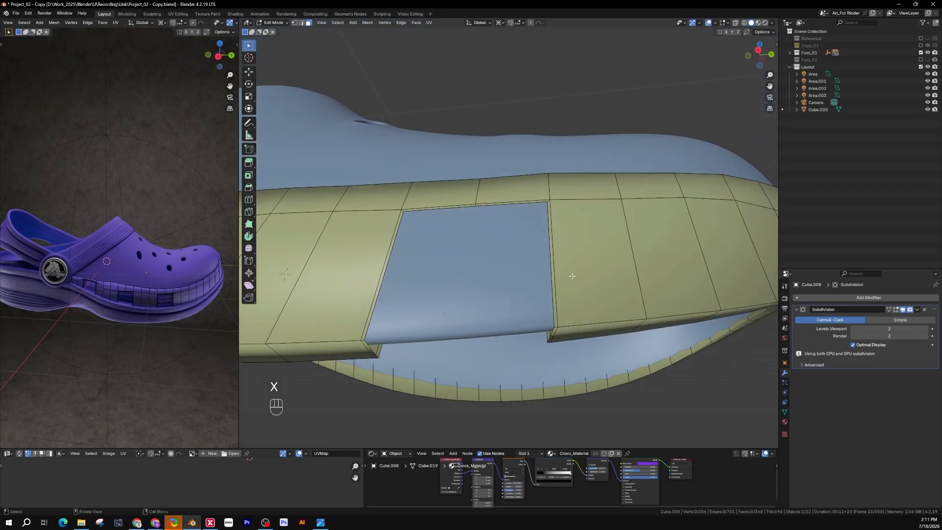
Switch to editing the clog's upper mesh and select the two outer faces behind the third cutout
{"action": "key", "text": "Tab"}
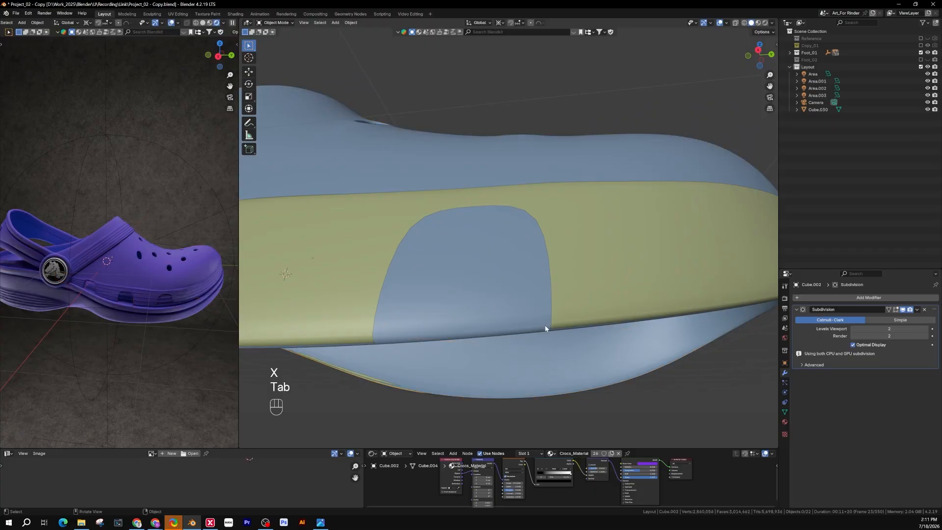
{"action": "left_click", "coordinate": [506, 296]}
{"action": "key", "text": "Tab"}
{"action": "middle_click_drag", "start_coordinate": [531, 273], "coordinate": [529, 289]}
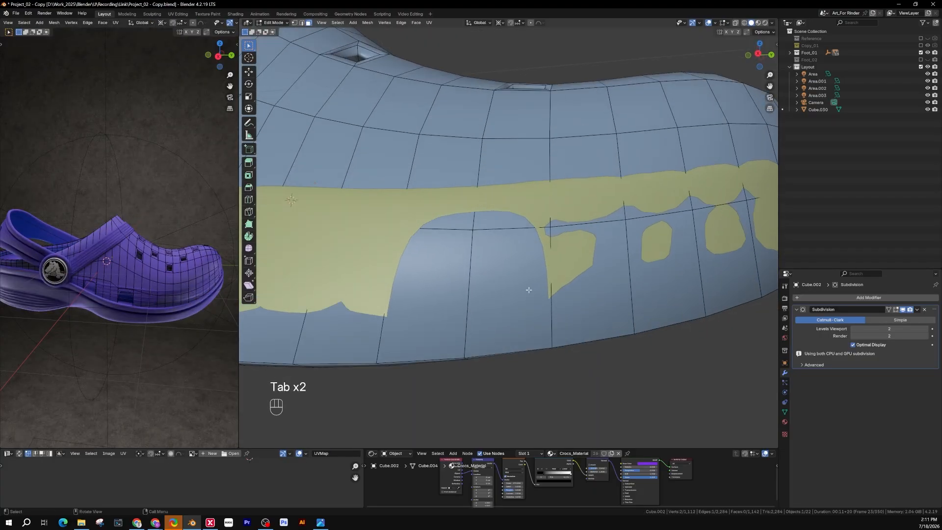
{"action": "left_click", "coordinate": [516, 279]}
{"action": "left_click", "coordinate": [441, 294], "text": "shift"}
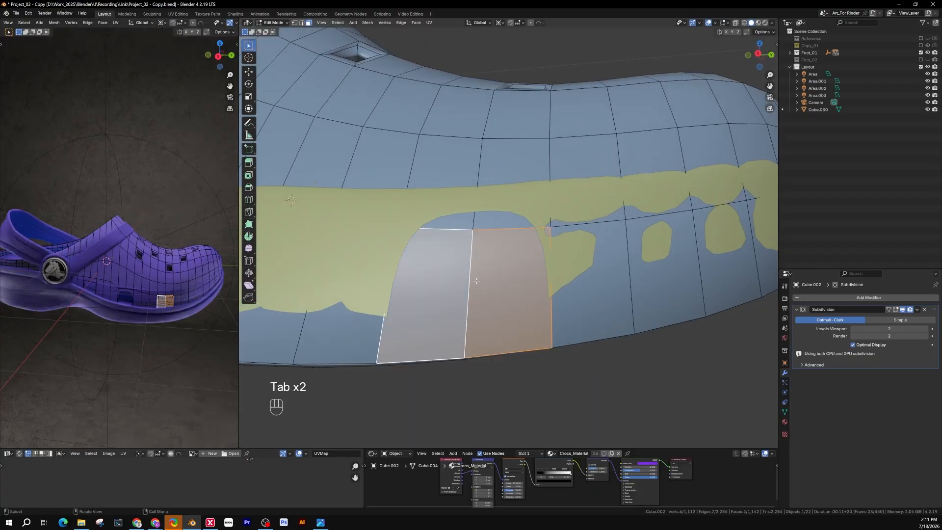
{"action": "middle_click_drag", "start_coordinate": [442, 294], "coordinate": [490, 248]}
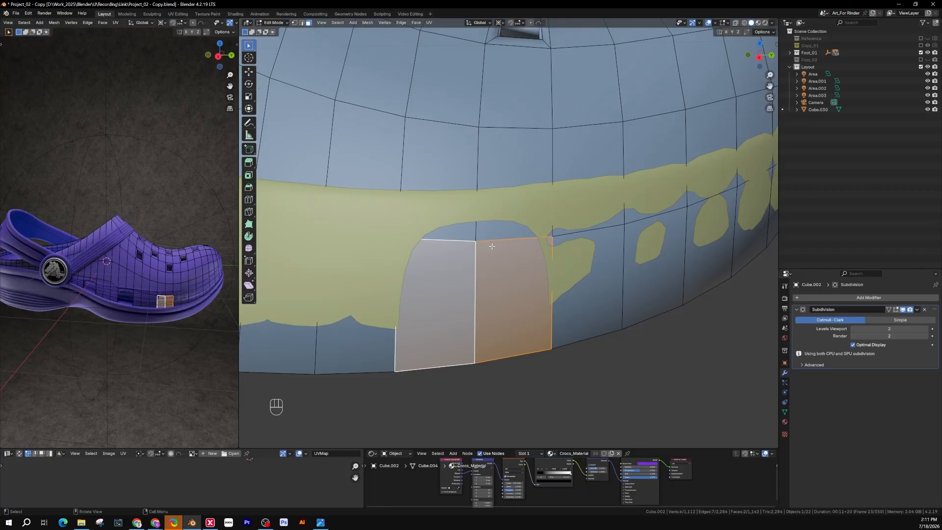
Select the inner and outer vertices at the upper's middle row point behind the third cutout and slide them upward by about 0.27
{"action": "key", "text": "1"}
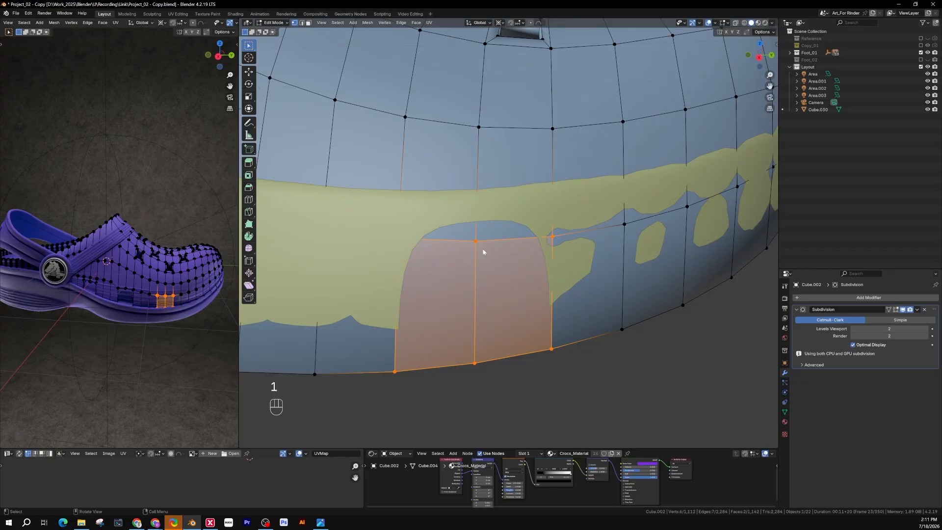
{"action": "key", "text": "z"}
{"action": "scroll", "coordinate": [475, 248], "scroll_direction": "up", "scroll_amount": 2}
{"action": "left_click_drag", "start_coordinate": [494, 229], "coordinate": [458, 252]}
{"action": "mouse_move", "coordinate": [485, 255]}
{"action": "middle_mouse_down"}
{"action": "mouse_move", "coordinate": [481, 219]}
{"action": "mouse_move", "coordinate": [536, 216]}
{"action": "middle_mouse_up"}
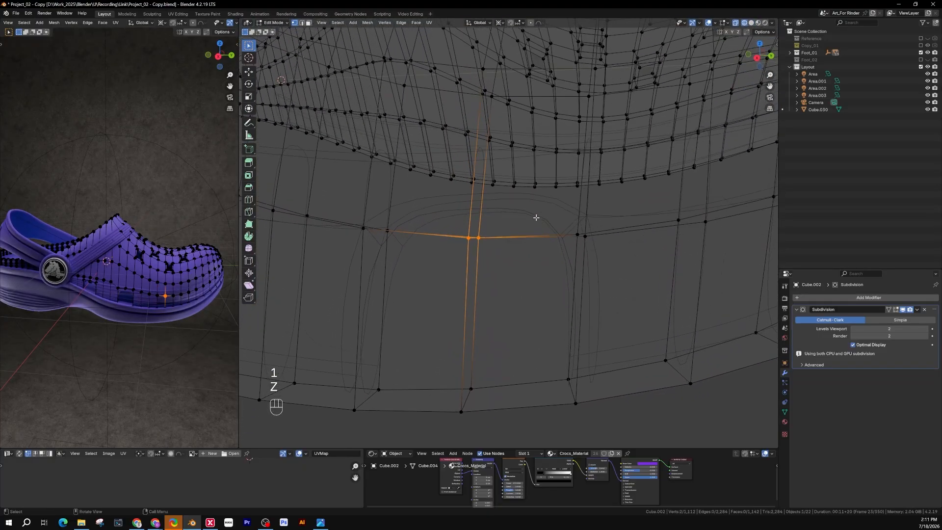
{"action": "key", "text": "z"}
{"action": "left_click", "coordinate": [485, 222]}
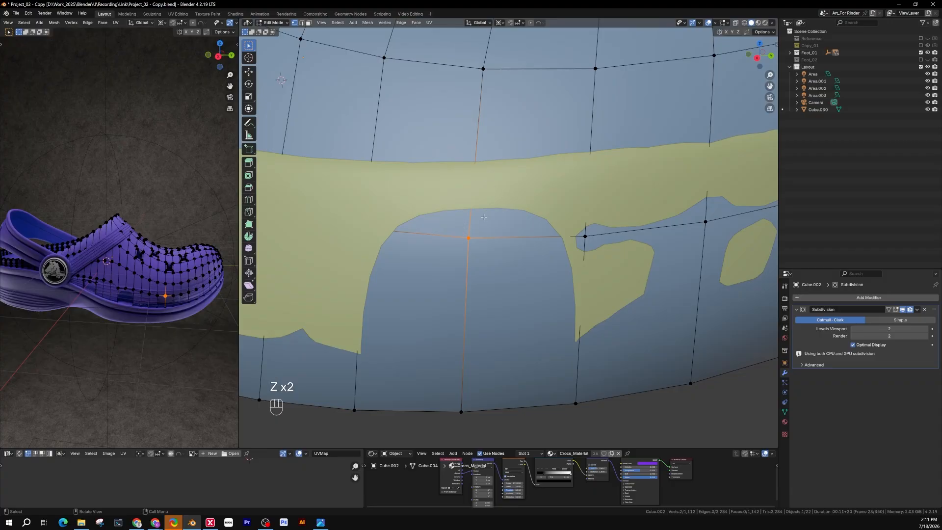
{"action": "key", "text": "g"}
{"action": "key", "text": "g"}
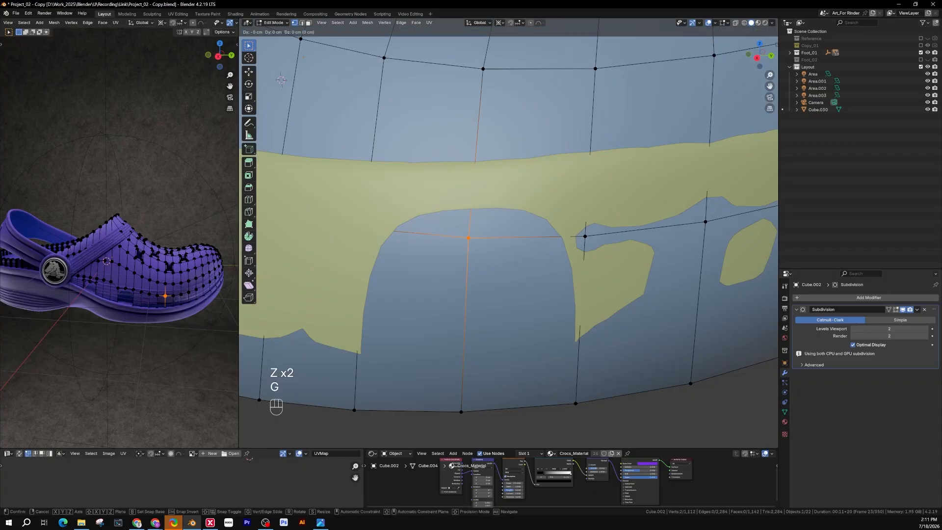
{"action": "left_click", "coordinate": [475, 187]}
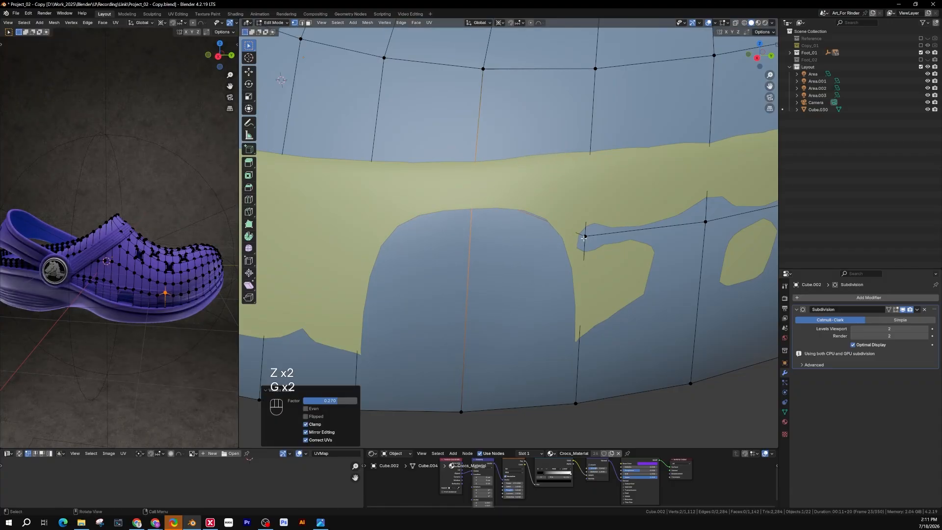
Slide the upper's vertex at the third cutout's toe-side top corner slightly upward along its edge
{"action": "key", "text": "z"}
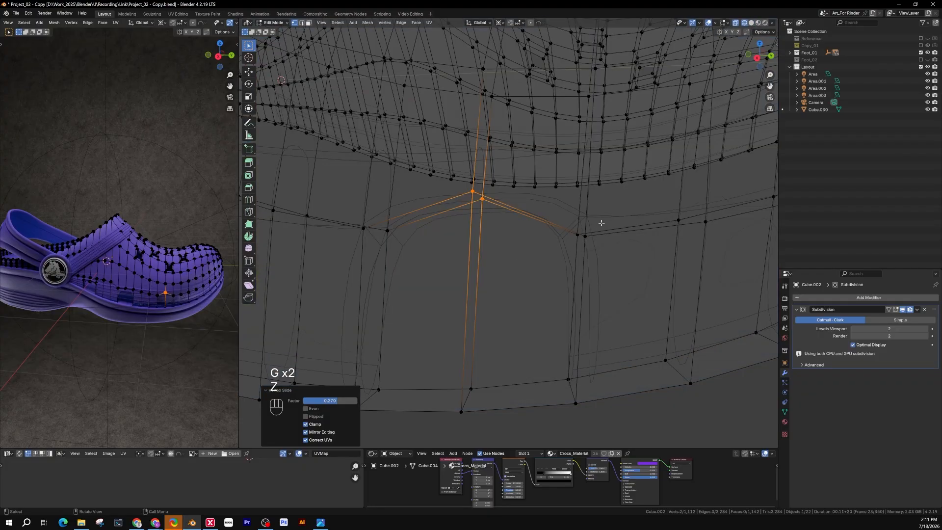
{"action": "left_click", "coordinate": [584, 235]}
{"action": "key", "text": "z"}
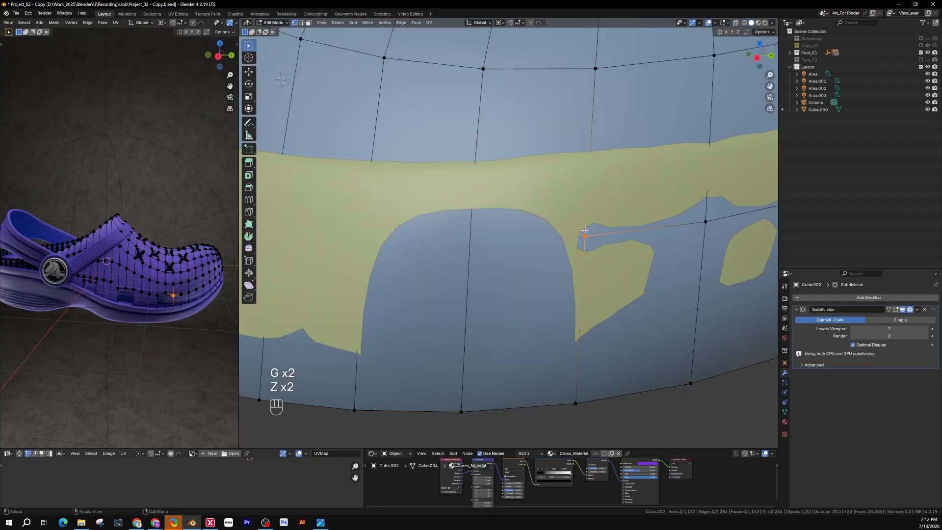
{"action": "key", "text": "g"}
{"action": "key", "text": "g"}
{"action": "left_click", "coordinate": [550, 249]}
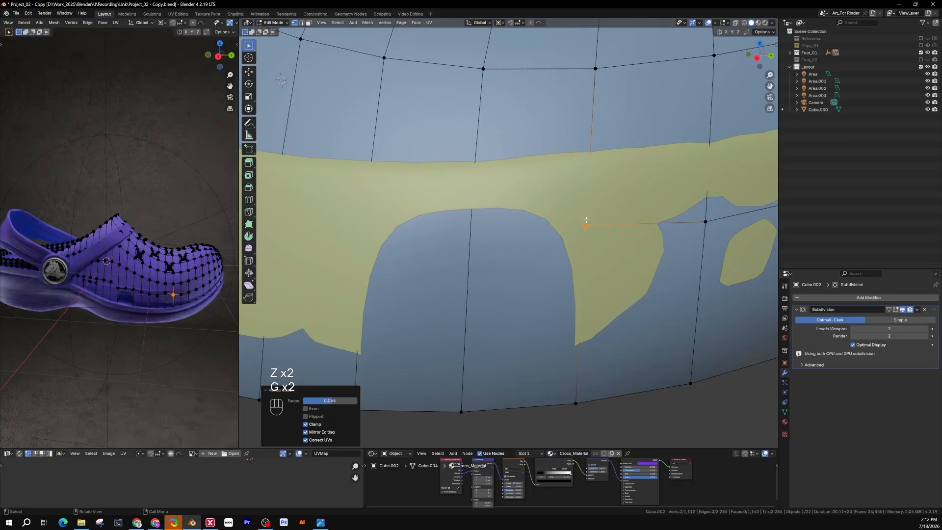
Select the vertex pair at the third cutout's heel-side top corner and check its alignment in wireframe and solid views
{"action": "key", "text": "z"}
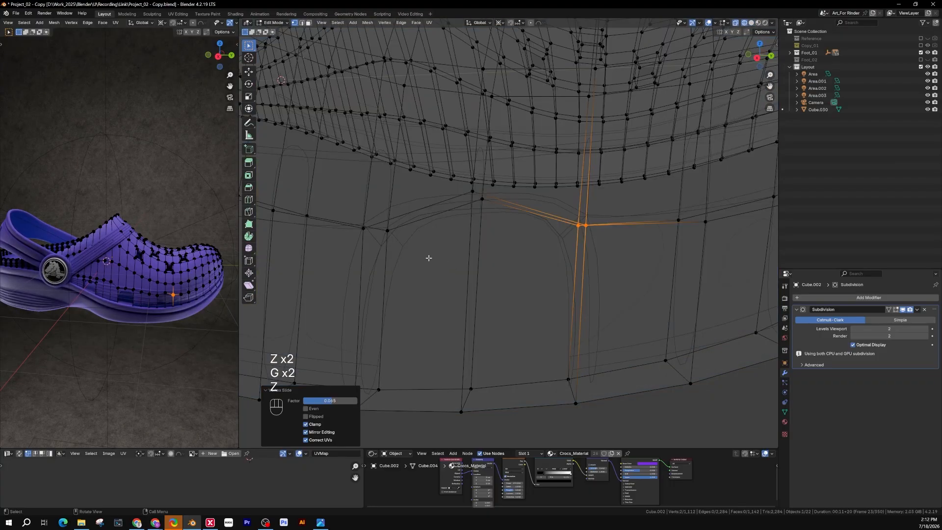
{"action": "left_click", "coordinate": [372, 235]}
{"action": "middle_click_drag", "start_coordinate": [371, 234], "coordinate": [389, 270]}
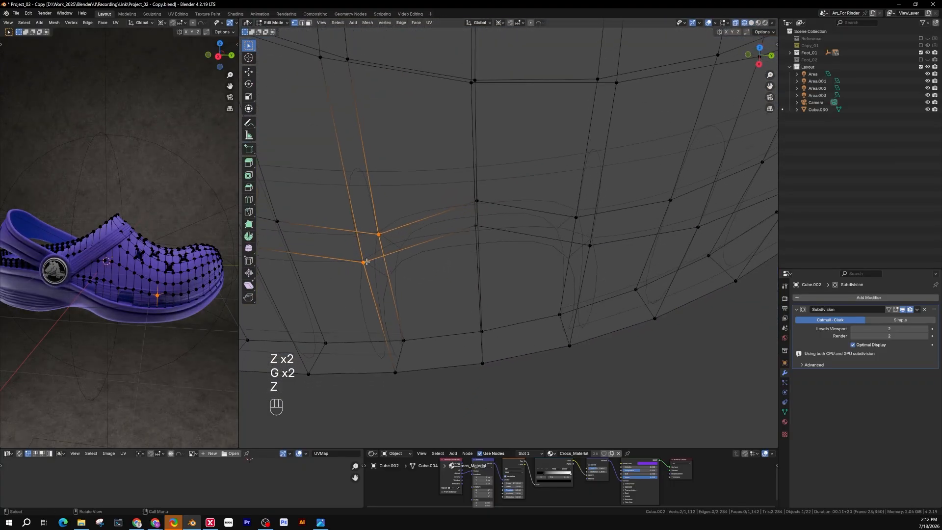
{"action": "middle_click_drag", "start_coordinate": [376, 234], "coordinate": [361, 250]}
{"action": "key", "text": "z"}
{"action": "key", "text": "z"}
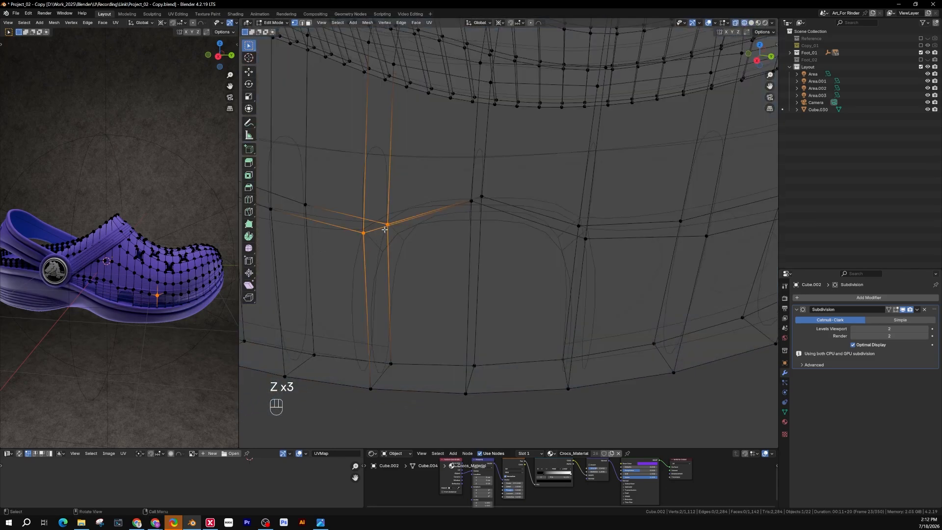
{"action": "key", "text": "z"}
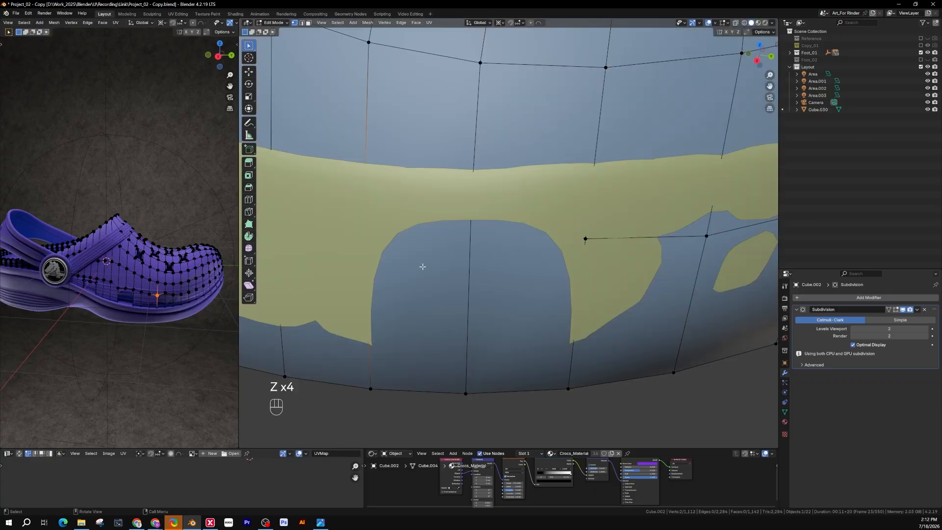
{"action": "middle_click_drag", "start_coordinate": [480, 254], "coordinate": [481, 253]}
Select the upper's six faces behind the third cutout, covering the outer, inner and bottom surfaces
{"action": "key", "text": "3"}
{"action": "left_click", "coordinate": [489, 258]}
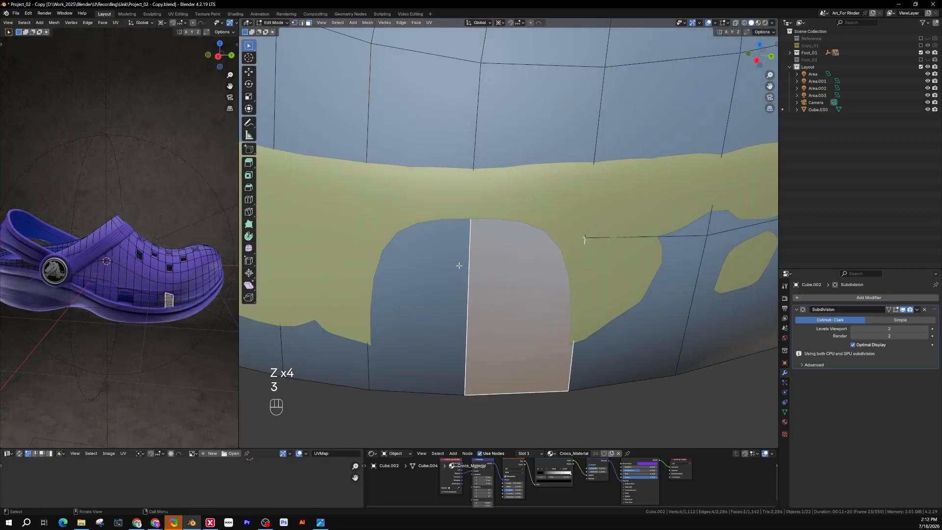
{"action": "left_click", "coordinate": [407, 273], "text": "shift"}
{"action": "middle_click_drag", "start_coordinate": [408, 273], "coordinate": [592, 282]}
{"action": "left_click", "coordinate": [491, 264], "text": "shift"}
{"action": "left_click", "coordinate": [406, 267], "text": "shift"}
{"action": "scroll", "coordinate": [488, 275], "scroll_direction": "down", "scroll_amount": 8}
{"action": "left_click", "coordinate": [499, 235], "text": "shift"}
{"action": "left_click", "coordinate": [526, 229], "text": "shift"}
{"action": "middle_click_drag", "start_coordinate": [527, 229], "coordinate": [490, 286]}
{"action": "scroll", "coordinate": [490, 286], "scroll_direction": "up", "scroll_amount": 4}
{"action": "middle_click_drag", "start_coordinate": [549, 263], "coordinate": [512, 276], "text": "shift"}
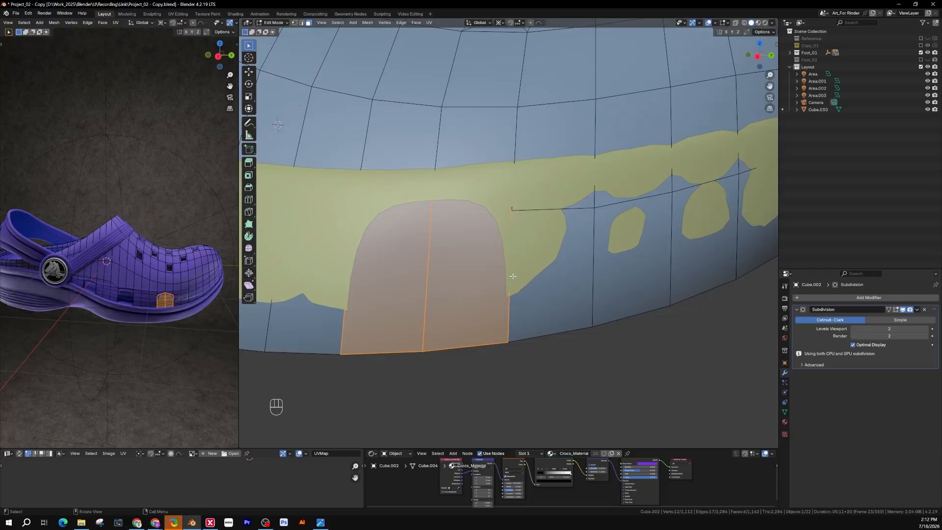
{"action": "scroll", "coordinate": [512, 276], "scroll_direction": "up", "scroll_amount": 2}
Inset the upper's six selected faces by about 0.47 cm and delete them to open the matching cutout
{"action": "key", "text": "i"}
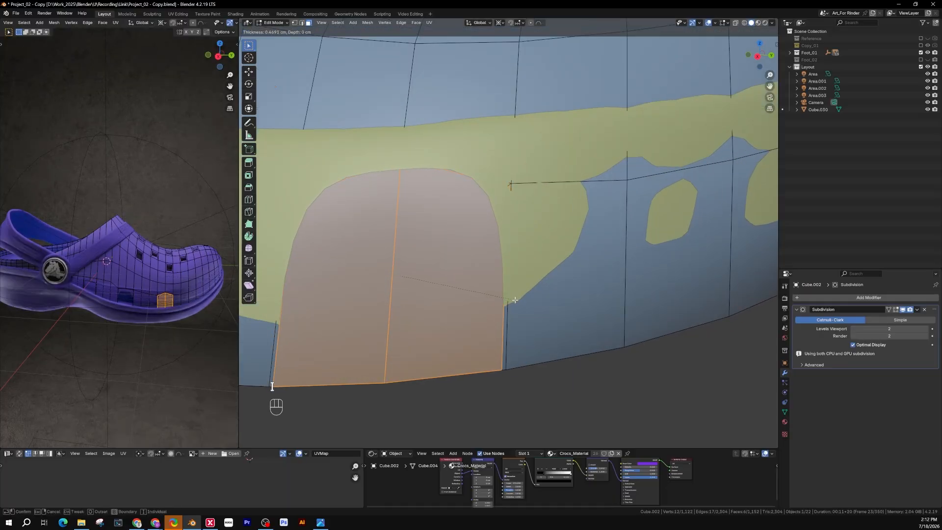
{"action": "left_click", "coordinate": [515, 300]}
{"action": "key", "text": "x"}
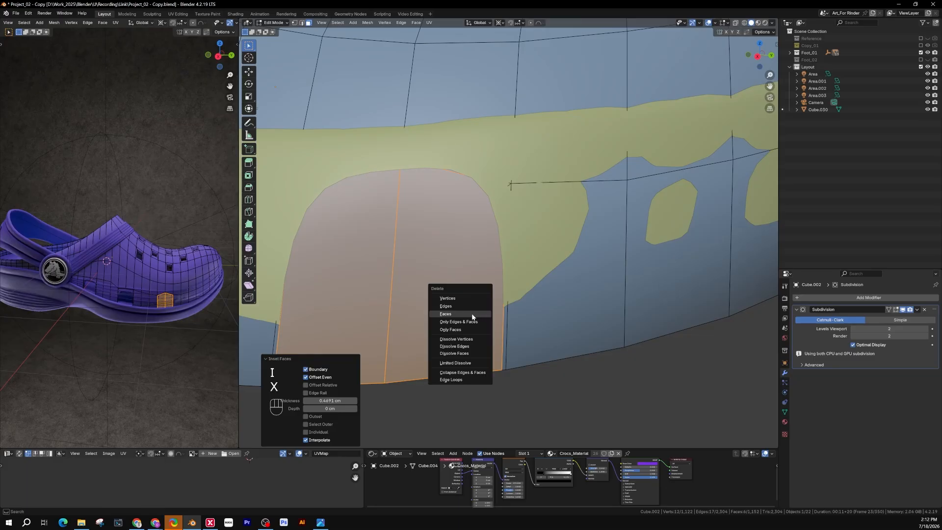
{"action": "left_click", "coordinate": [467, 317]}
Select the three open border edges on the toe-side wall of the upper's third cutout and fill them with a face
{"action": "middle_click_drag", "start_coordinate": [467, 317], "coordinate": [585, 290]}
{"action": "middle_click_drag", "start_coordinate": [589, 257], "coordinate": [465, 348]}
{"action": "left_click", "coordinate": [482, 362], "text": "shift"}
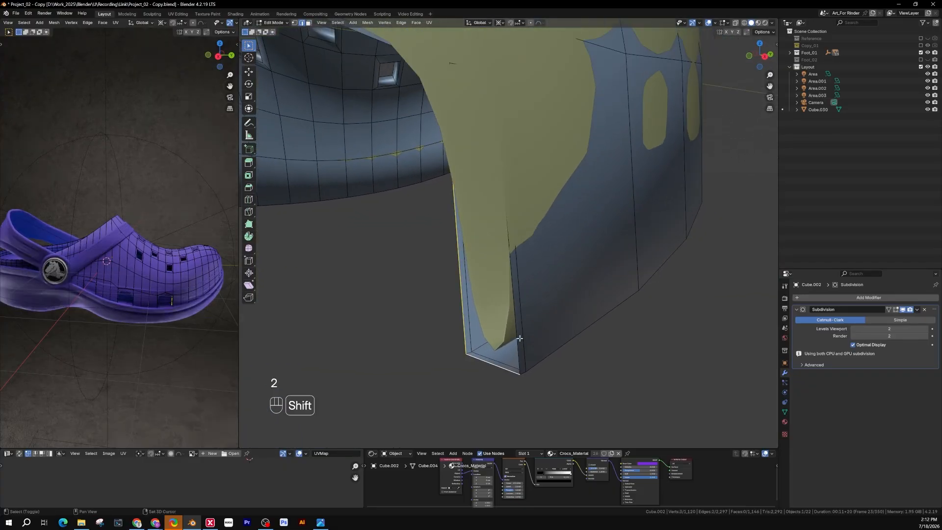
{"action": "left_click", "coordinate": [529, 319], "text": "shift"}
{"action": "middle_click_drag", "start_coordinate": [515, 299], "coordinate": [588, 243]}
{"action": "key", "text": "f"}
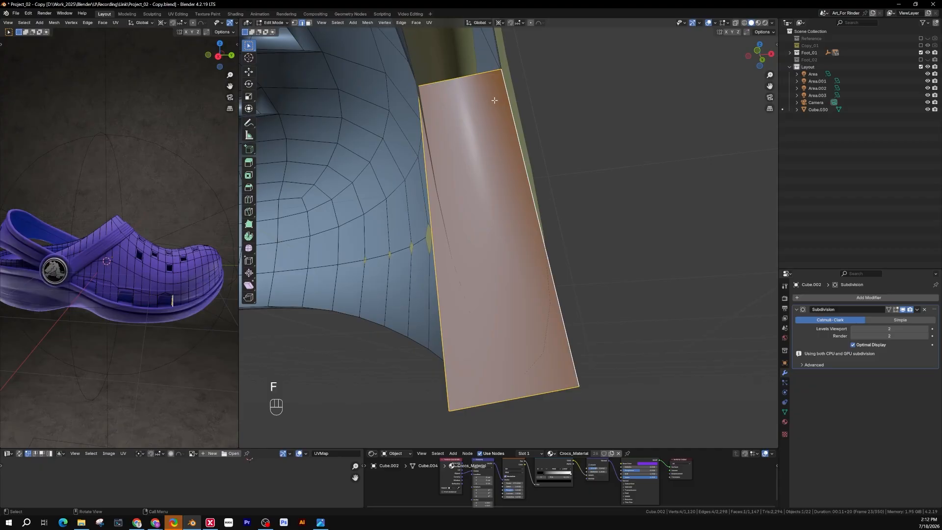
Fill the remaining open top and heel-side walls of the upper's third cutout with a chain of faces, starting from the toe-side wall's top edge
{"action": "left_click", "coordinate": [485, 69]}
{"action": "scroll", "coordinate": [487, 74], "scroll_direction": "down", "scroll_amount": 5}
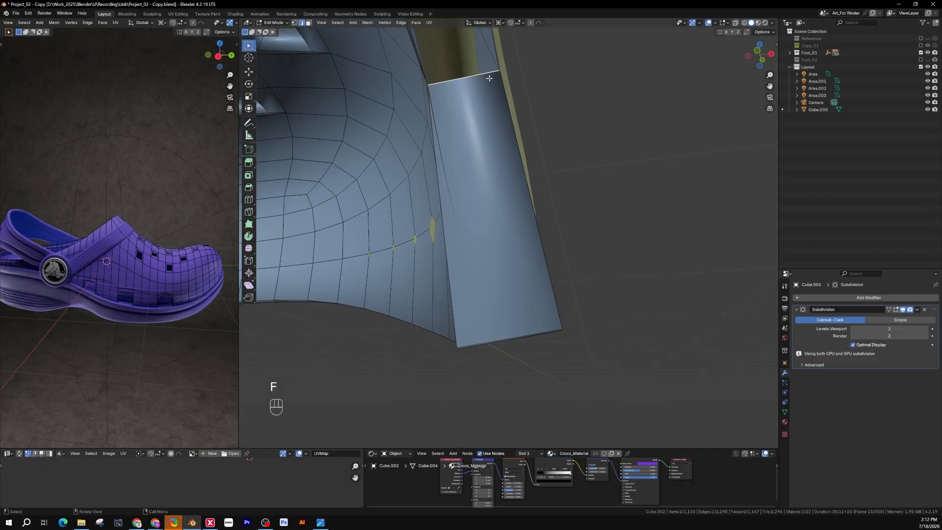
{"action": "middle_click_drag", "start_coordinate": [488, 77], "coordinate": [407, 116]}
{"action": "middle_click_drag", "start_coordinate": [461, 129], "coordinate": [561, 235], "text": "shift"}
{"action": "scroll", "coordinate": [515, 159], "scroll_direction": "up", "scroll_amount": 2}
{"action": "key", "text": "f"}
{"action": "key", "text": "f"}
{"action": "key", "text": "f"}
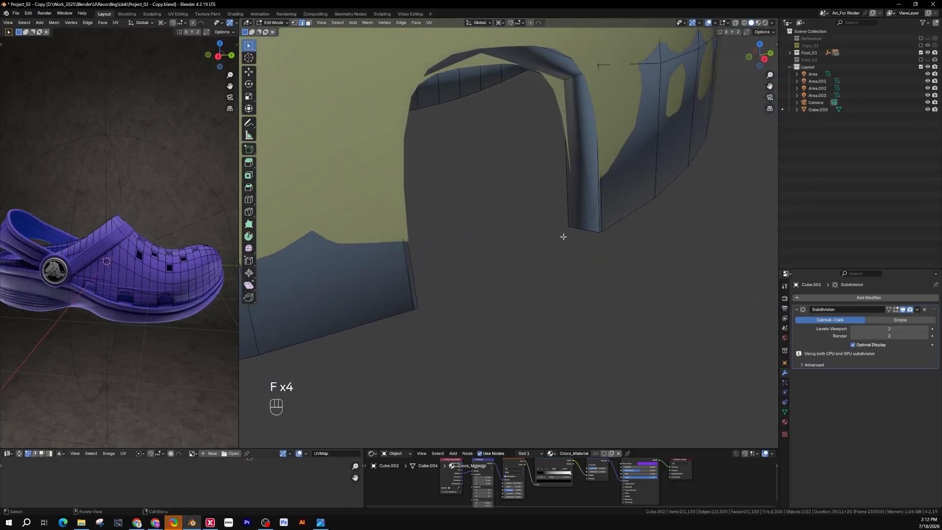
{"action": "key", "text": "Tab"}
{"action": "left_click", "coordinate": [582, 248]}
{"action": "scroll", "coordinate": [169, 308], "scroll_direction": "up", "scroll_amount": 6}
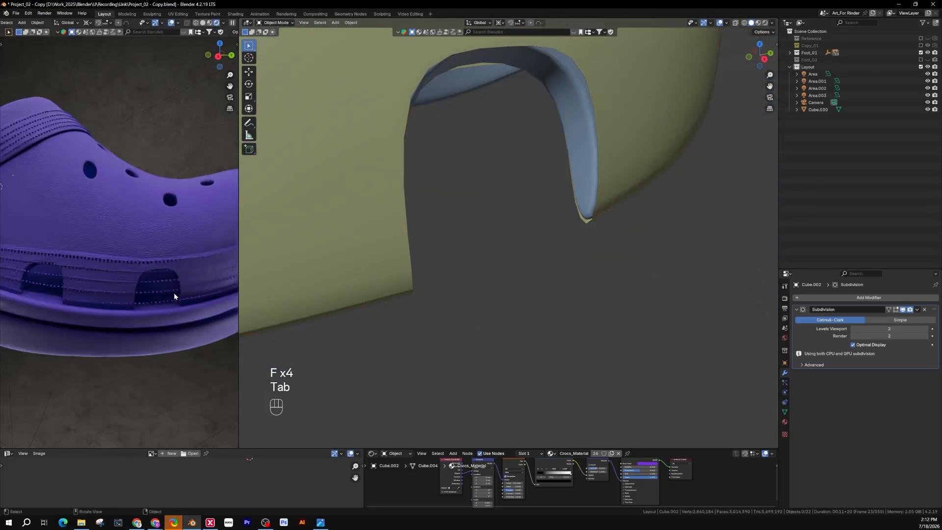
{"action": "scroll", "coordinate": [174, 292], "scroll_direction": "up", "scroll_amount": 4}
{"action": "middle_click_drag", "start_coordinate": [174, 293], "coordinate": [187, 270]}
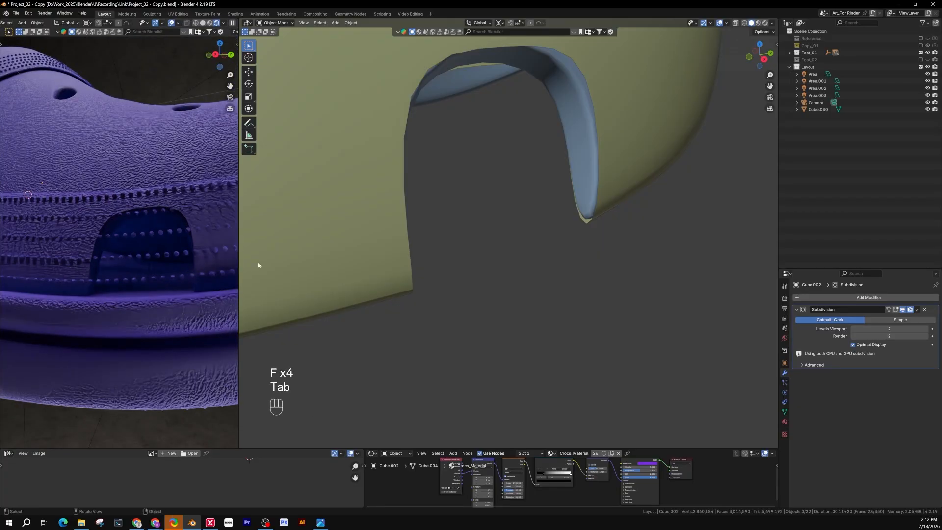
Fill the toe-side wall of the side band's third cutout with a face between its inner and outer border edges
{"action": "middle_click_drag", "start_coordinate": [609, 245], "coordinate": [641, 164]}
{"action": "scroll", "coordinate": [632, 181], "scroll_direction": "up", "scroll_amount": 3}
{"action": "left_click", "coordinate": [624, 199]}
{"action": "middle_click_drag", "start_coordinate": [624, 198], "coordinate": [648, 221]}
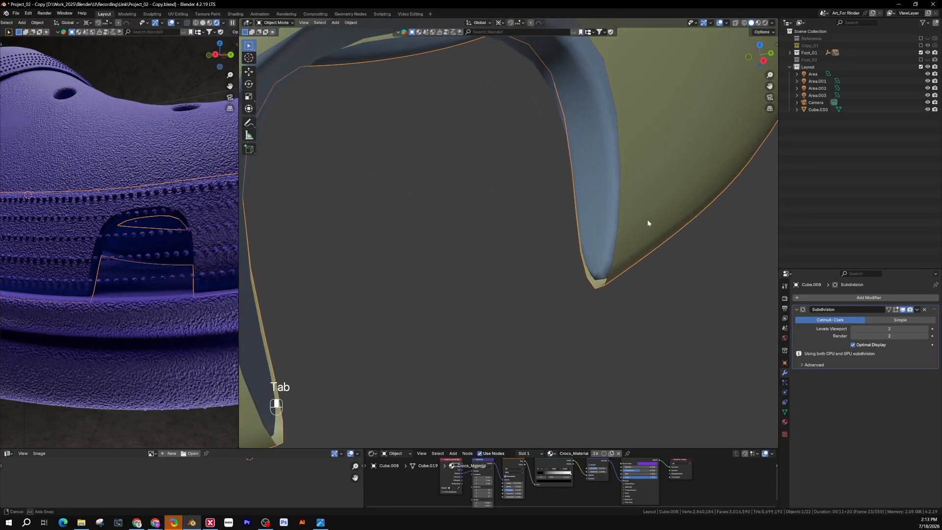
{"action": "key", "text": "Tab"}
{"action": "middle_click_drag", "start_coordinate": [617, 268], "coordinate": [608, 246]}
{"action": "left_click", "coordinate": [573, 268]}
{"action": "left_click", "coordinate": [589, 297], "text": "shift"}
{"action": "scroll", "coordinate": [624, 282], "scroll_direction": "up", "scroll_amount": 1}
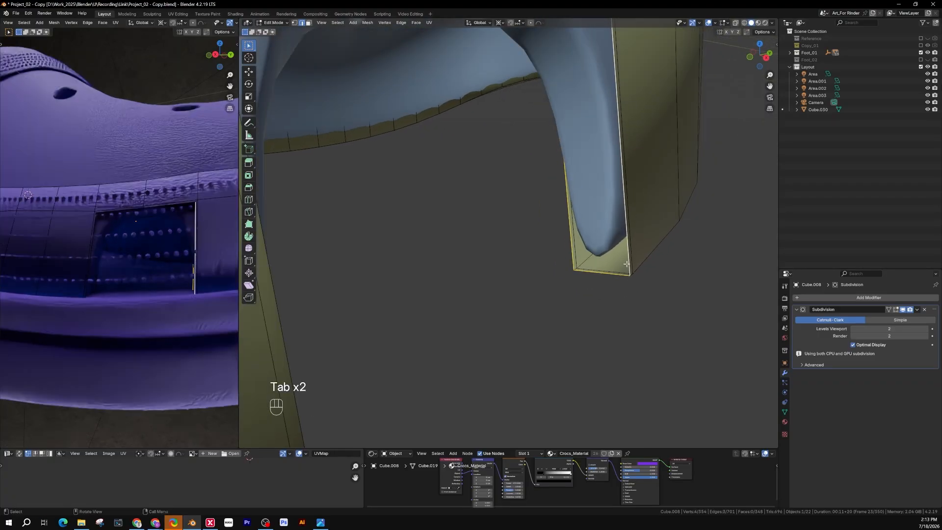
{"action": "key", "text": "f"}
Fill the side band's remaining third-cutout walls with three more faces across the top and heel side
{"action": "middle_click_drag", "start_coordinate": [585, 147], "coordinate": [442, 151]}
{"action": "scroll", "coordinate": [560, 138], "scroll_direction": "up", "scroll_amount": 1}
{"action": "left_click", "coordinate": [561, 128]}
{"action": "key", "text": "f"}
{"action": "key", "text": "f"}
{"action": "key", "text": "f"}
{"action": "middle_click_drag", "start_coordinate": [401, 212], "coordinate": [529, 231]}
{"action": "key", "text": "Tab"}
Inspect the finished third notch from several angles in both the solid and rendered views of the clog
{"action": "middle_click_drag", "start_coordinate": [464, 123], "coordinate": [521, 138]}
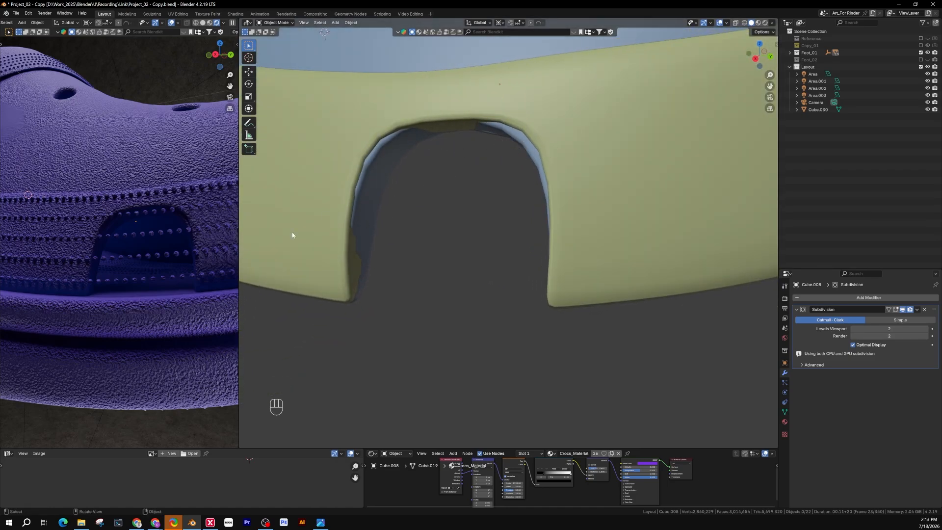
{"action": "scroll", "coordinate": [184, 240], "scroll_direction": "down", "scroll_amount": 5}
{"action": "middle_click_drag", "start_coordinate": [149, 225], "coordinate": [122, 224]}
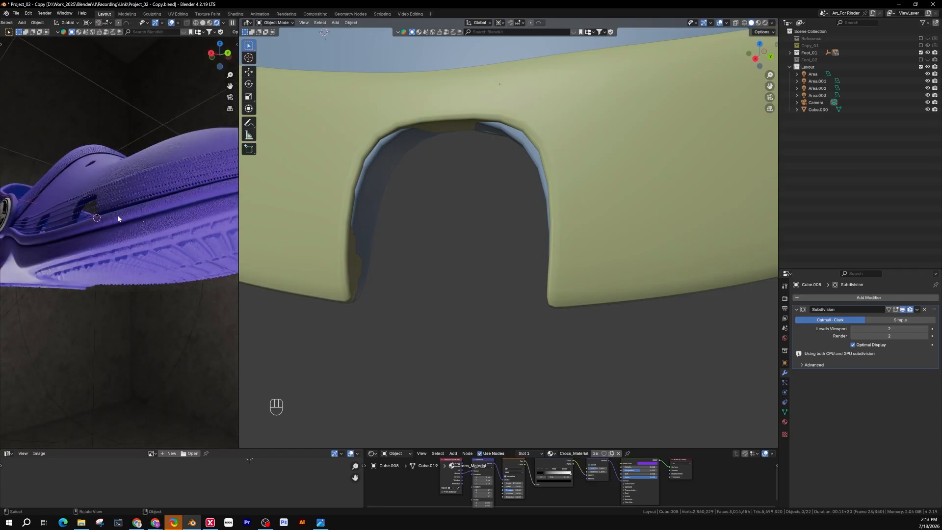
{"action": "scroll", "coordinate": [561, 255], "scroll_direction": "down", "scroll_amount": 8}
{"action": "middle_click_drag", "start_coordinate": [505, 262], "coordinate": [517, 261]}
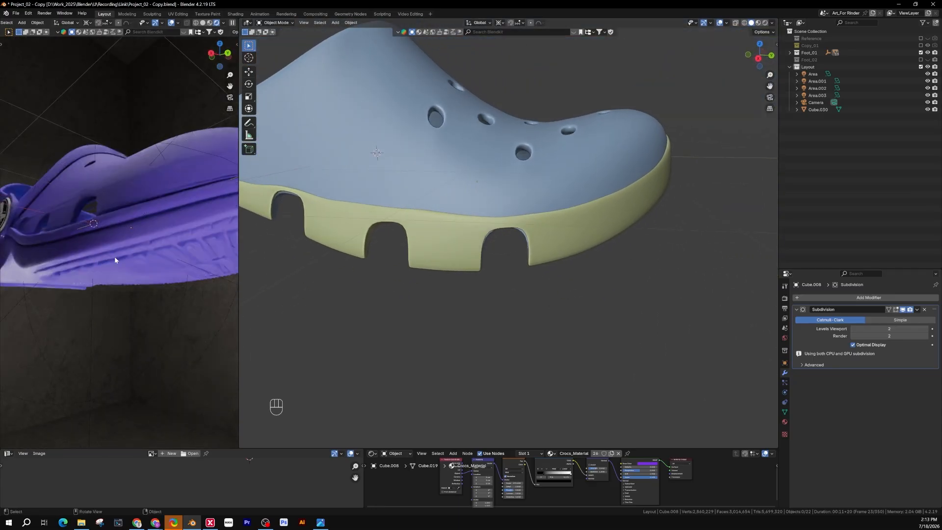
{"action": "middle_click_drag", "start_coordinate": [113, 256], "coordinate": [166, 278]}
{"action": "scroll", "coordinate": [180, 281], "scroll_direction": "down", "scroll_amount": 5}
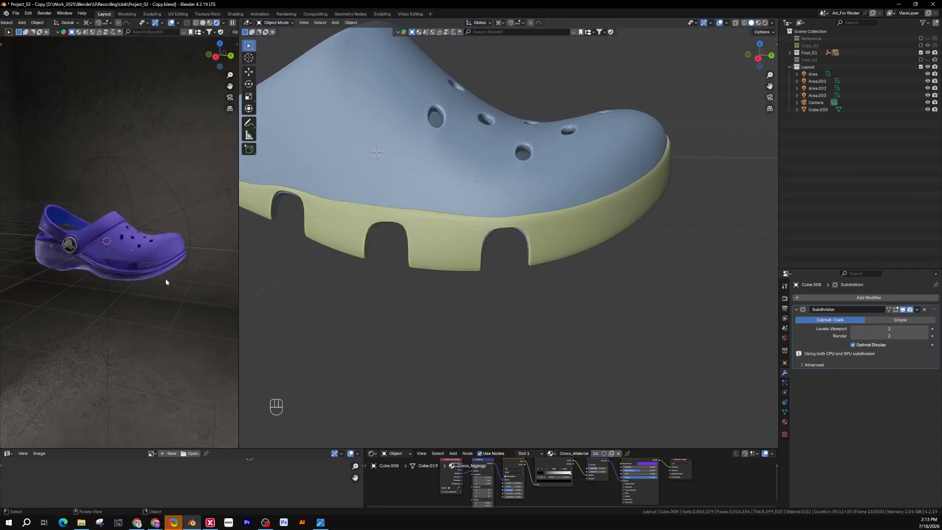
{"action": "scroll", "coordinate": [163, 263], "scroll_direction": "up", "scroll_amount": 5}
Select six side-band faces for a fourth cutout nearer the toe, covering the outer, inner and bottom surfaces
{"action": "key", "text": "Tab"}
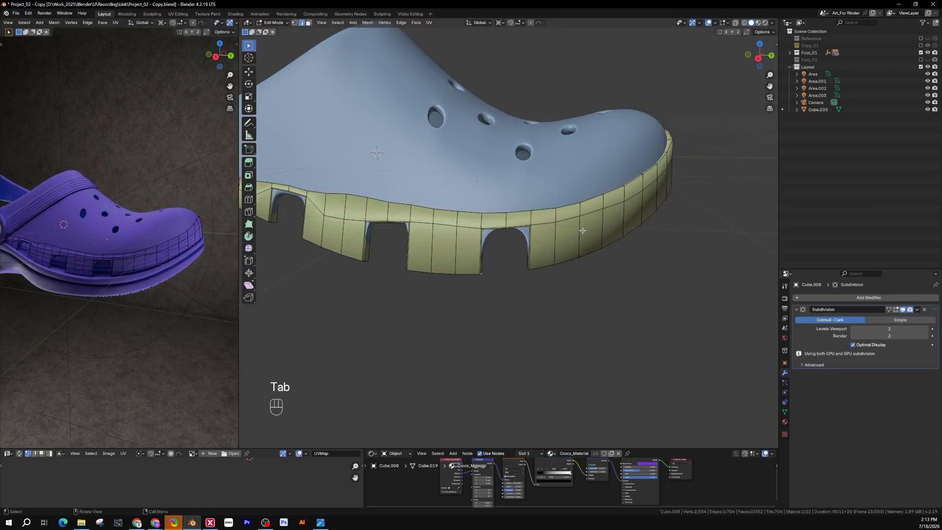
{"action": "key", "text": "3"}
{"action": "left_click", "coordinate": [608, 228]}
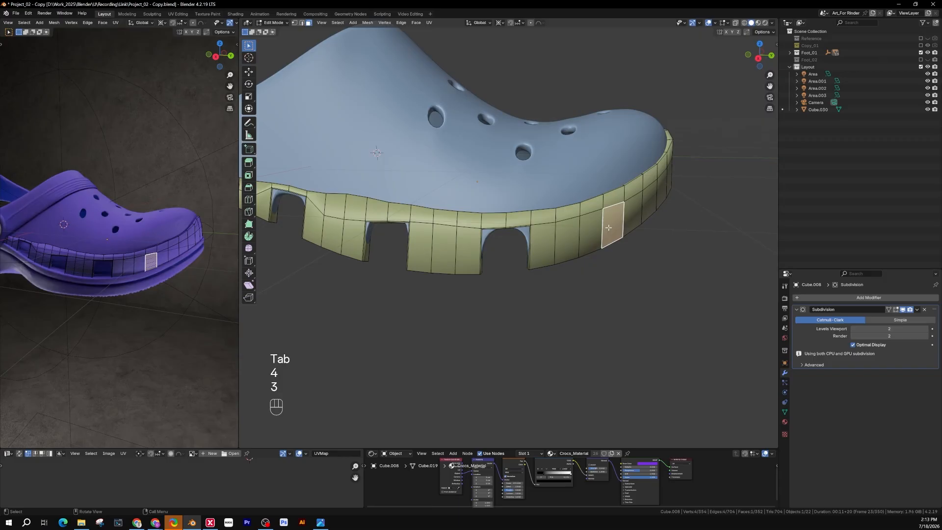
{"action": "middle_click_drag", "start_coordinate": [617, 222], "coordinate": [603, 250]}
{"action": "left_click", "coordinate": [531, 244], "text": "shift"}
{"action": "left_click", "coordinate": [483, 190], "text": "shift"}
{"action": "left_click", "coordinate": [427, 189], "text": "shift"}
{"action": "left_click", "coordinate": [541, 317], "text": "shift"}
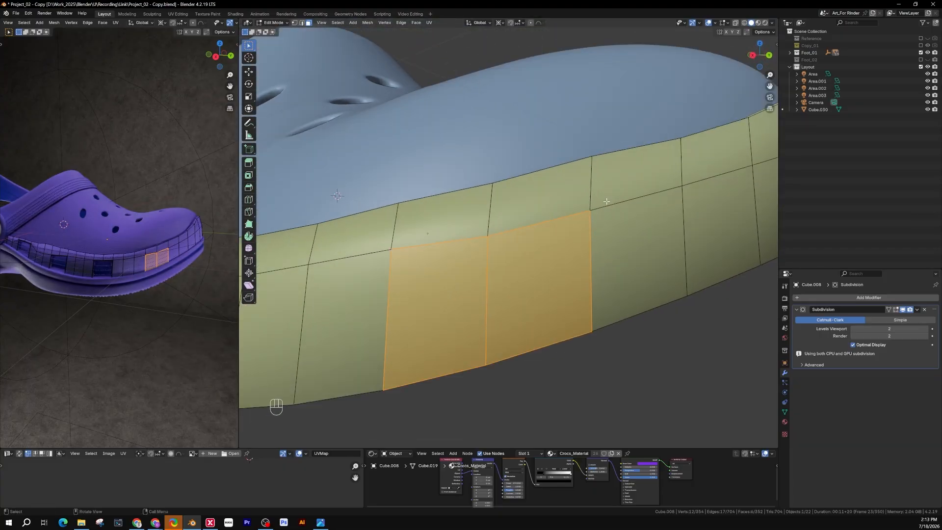
Inset the side band's six selected faces by about 0.32 cm and delete them to open the fourth cutout
{"action": "key", "text": "i"}
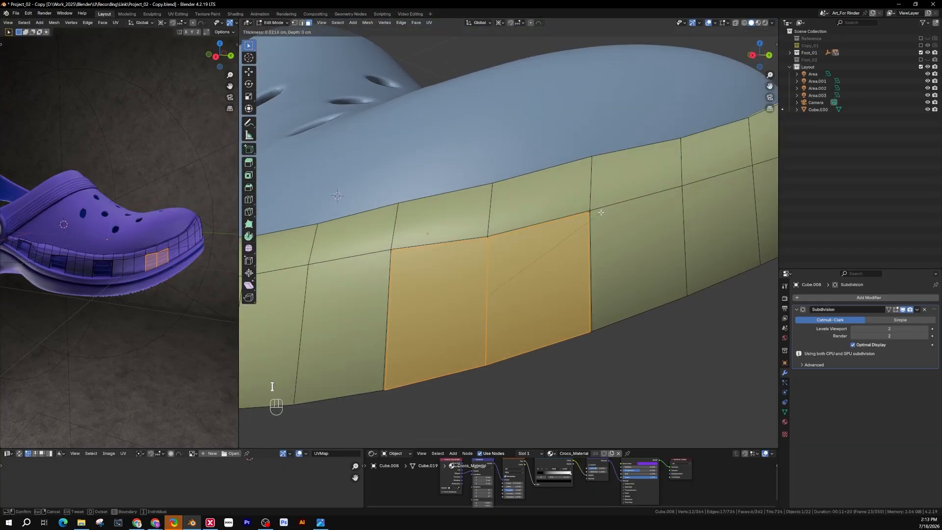
{"action": "left_click", "coordinate": [600, 212]}
{"action": "scroll", "coordinate": [585, 213], "scroll_direction": "up", "scroll_amount": 5}
{"action": "scroll", "coordinate": [660, 238], "scroll_direction": "down", "scroll_amount": 5}
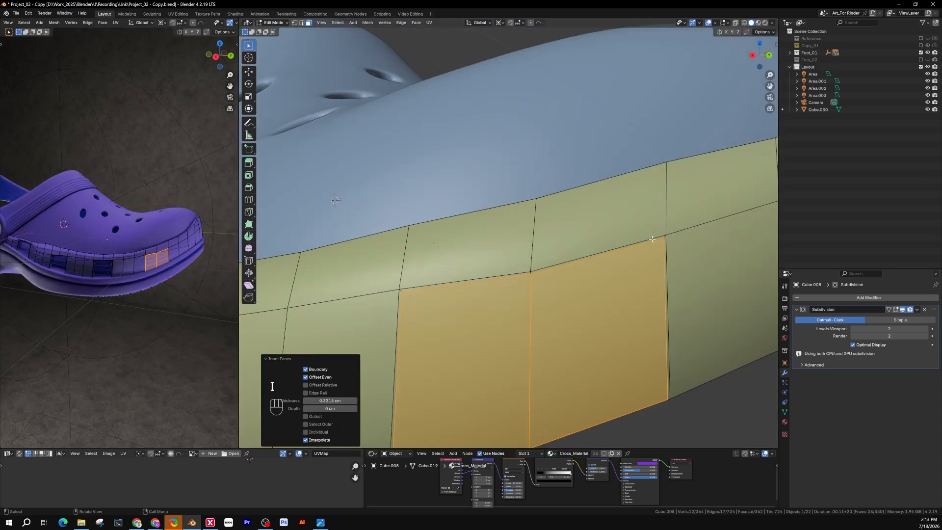
{"action": "middle_click_drag", "start_coordinate": [660, 238], "coordinate": [582, 214], "text": "shift"}
{"action": "key", "text": "x"}
{"action": "left_click", "coordinate": [578, 242]}
{"action": "scroll", "coordinate": [573, 242], "scroll_direction": "down", "scroll_amount": 5}
{"action": "key", "text": "Tab"}
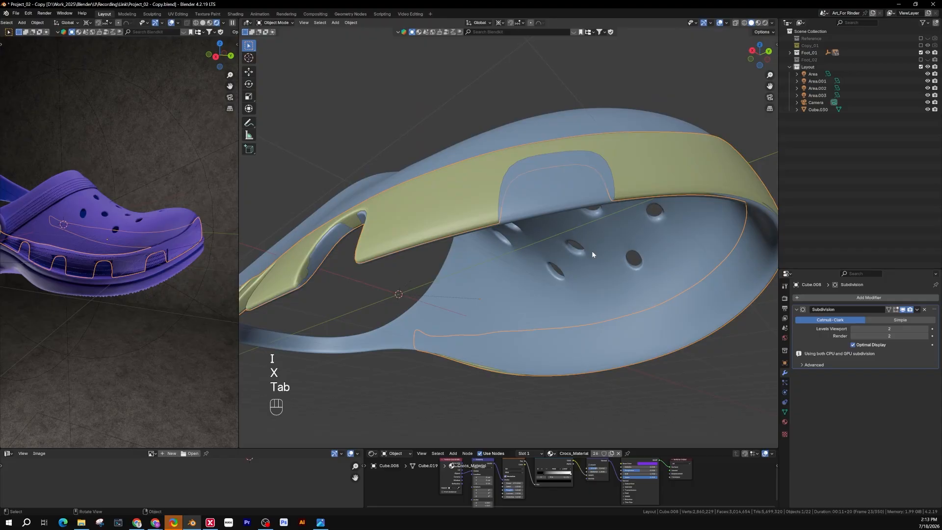
Edit the upper's mesh and select its two outer faces behind the fourth cutout
{"action": "middle_click_drag", "start_coordinate": [582, 150], "coordinate": [559, 240]}
{"action": "key", "text": "Tab"}
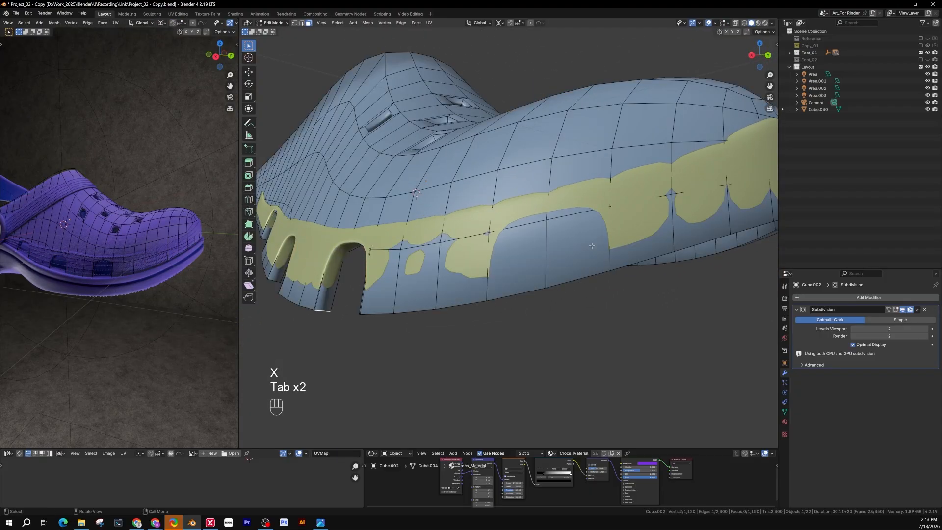
{"action": "left_click", "coordinate": [582, 240]}
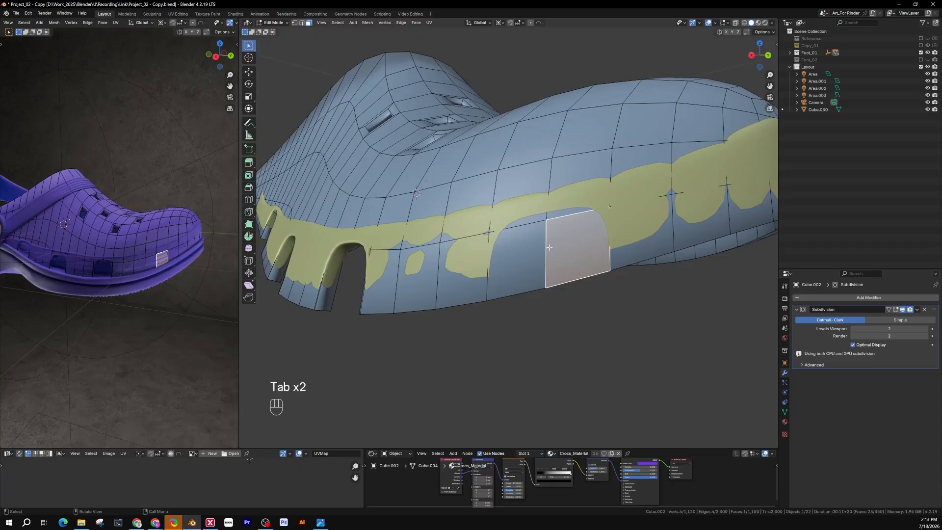
{"action": "left_click", "coordinate": [518, 261], "text": "shift"}
{"action": "middle_click_drag", "start_coordinate": [518, 261], "coordinate": [523, 226]}
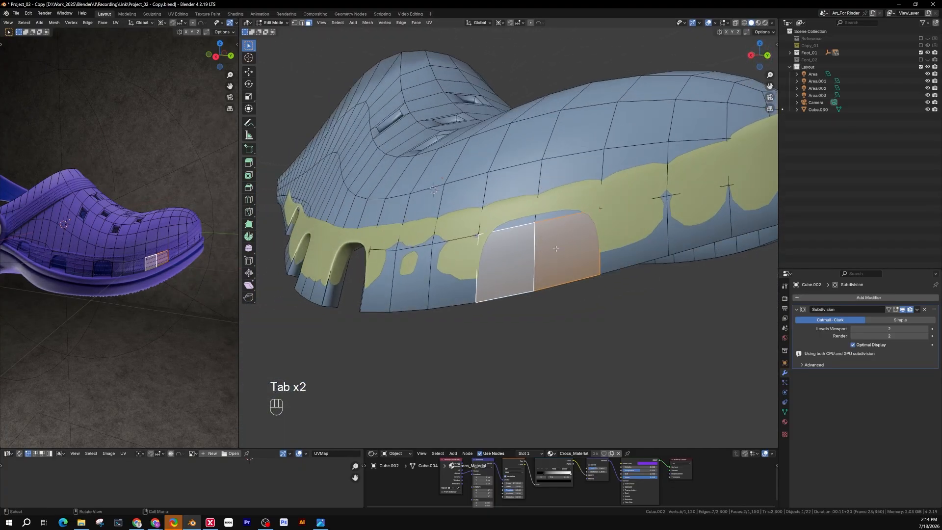
{"action": "scroll", "coordinate": [540, 231], "scroll_direction": "up", "scroll_amount": 3}
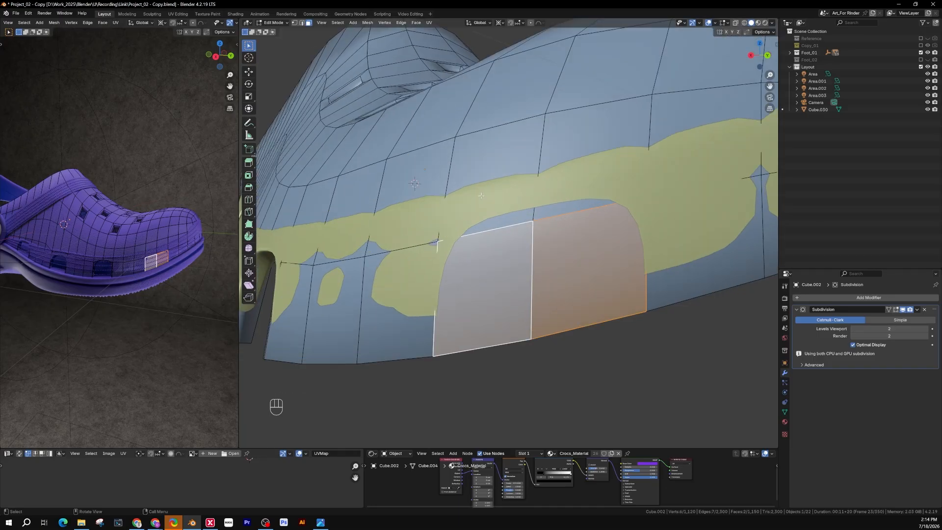
Select the upper's inner and outer vertices at the fourth cutout's top centre and slide them upward by a factor of about 0.26
{"action": "key", "text": "1"}
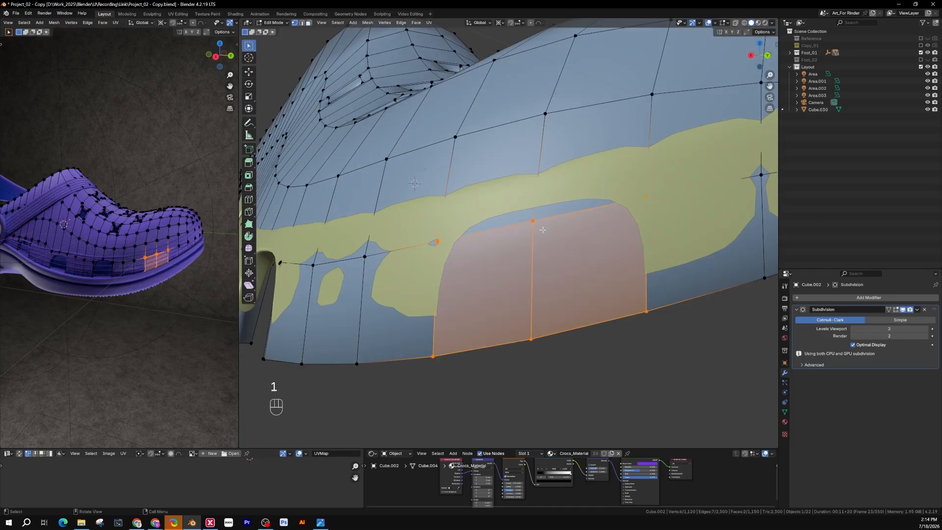
{"action": "scroll", "coordinate": [548, 234], "scroll_direction": "down", "scroll_amount": 3}
{"action": "key", "text": "z"}
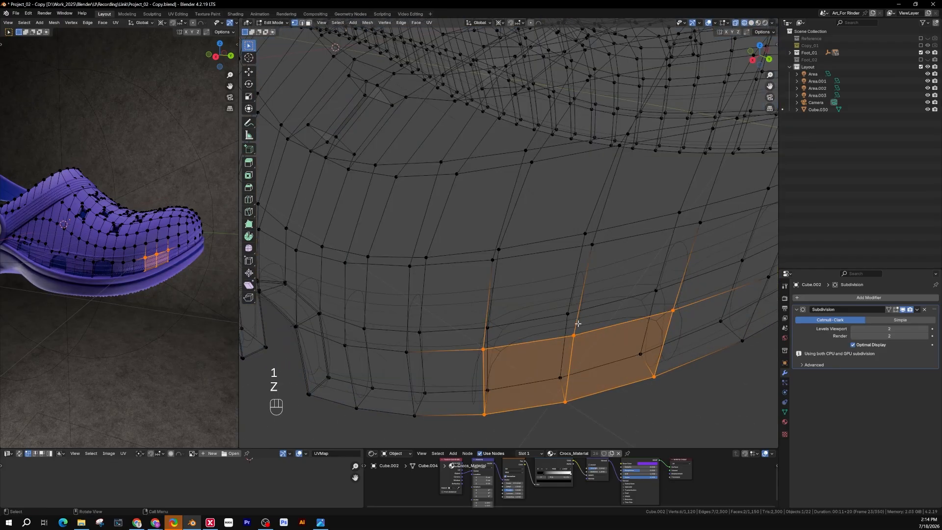
{"action": "left_click", "coordinate": [549, 318]}
{"action": "left_click", "coordinate": [556, 307]}
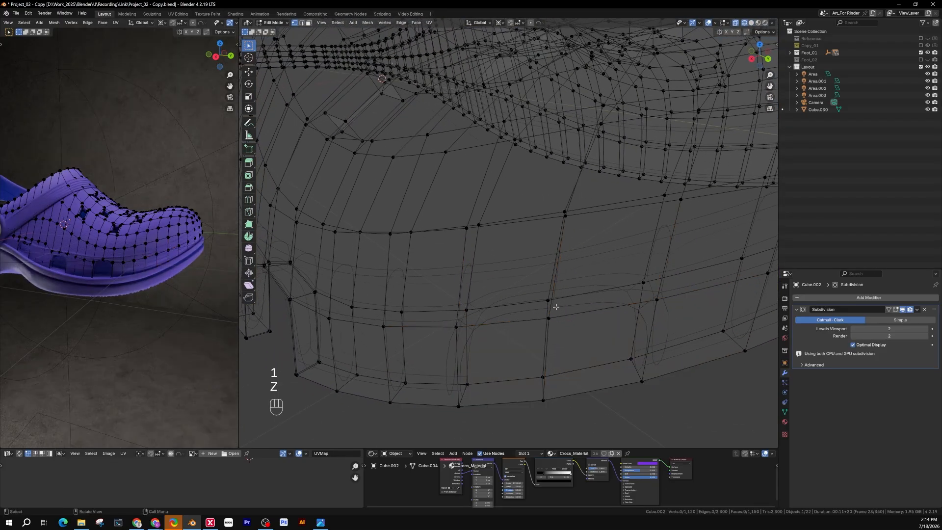
{"action": "left_click", "coordinate": [548, 318]}
{"action": "left_click", "coordinate": [548, 301], "text": "shift"}
{"action": "mouse_move", "coordinate": [547, 300]}
{"action": "middle_mouse_down"}
{"action": "mouse_move", "coordinate": [530, 305]}
{"action": "mouse_move", "coordinate": [544, 300]}
{"action": "middle_mouse_up"}
{"action": "key", "text": "z"}
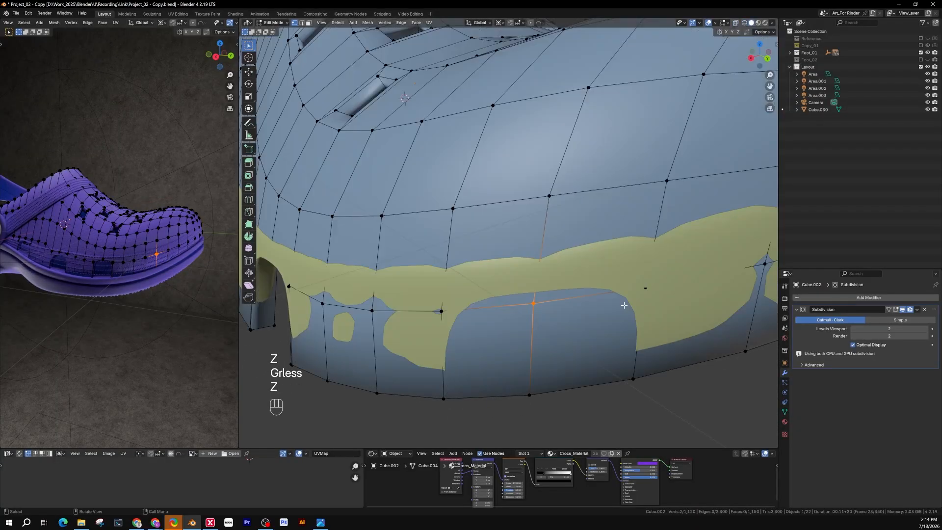
{"action": "middle_click_drag", "start_coordinate": [624, 304], "coordinate": [518, 258]}
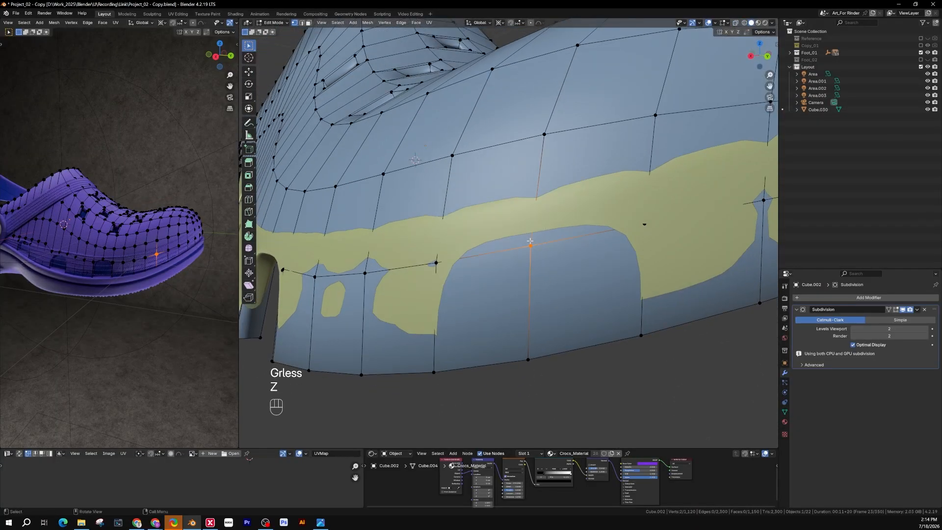
{"action": "key", "text": "g"}
{"action": "key", "text": "g"}
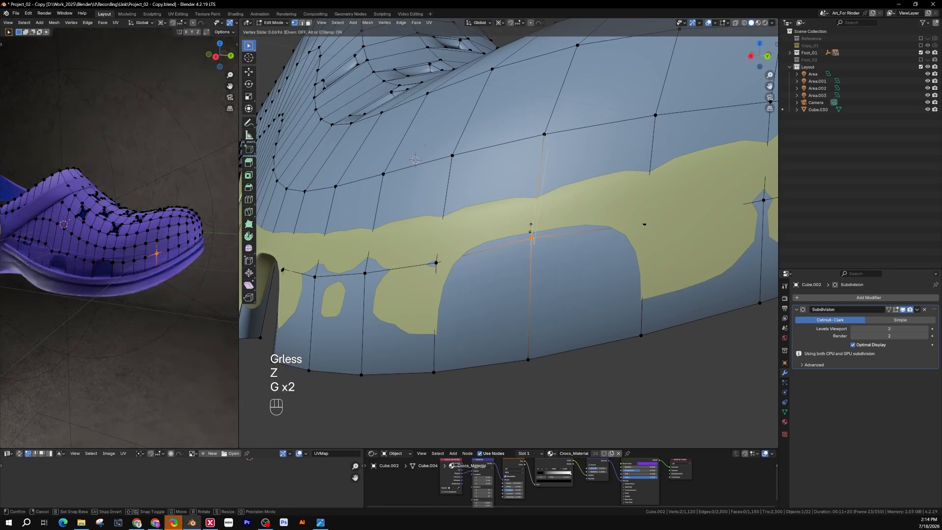
{"action": "left_click", "coordinate": [534, 218]}
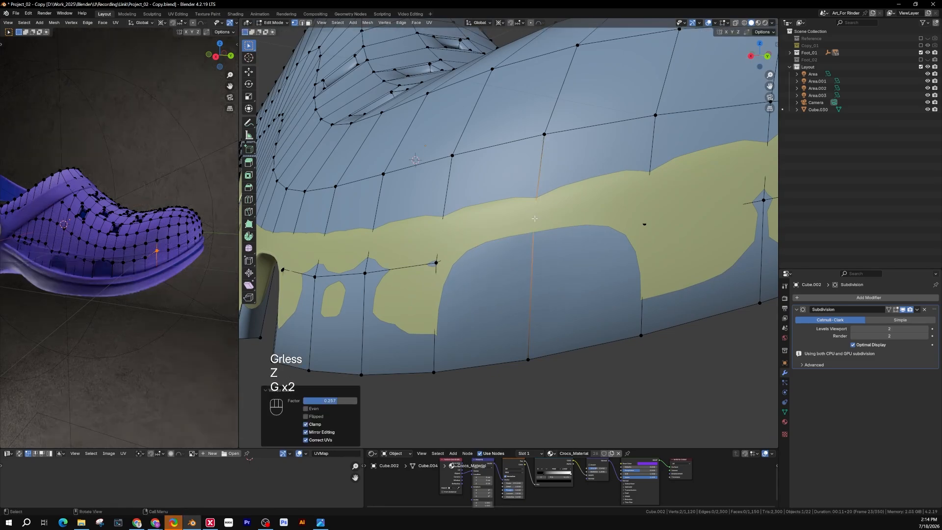
{"action": "key", "text": "z"}
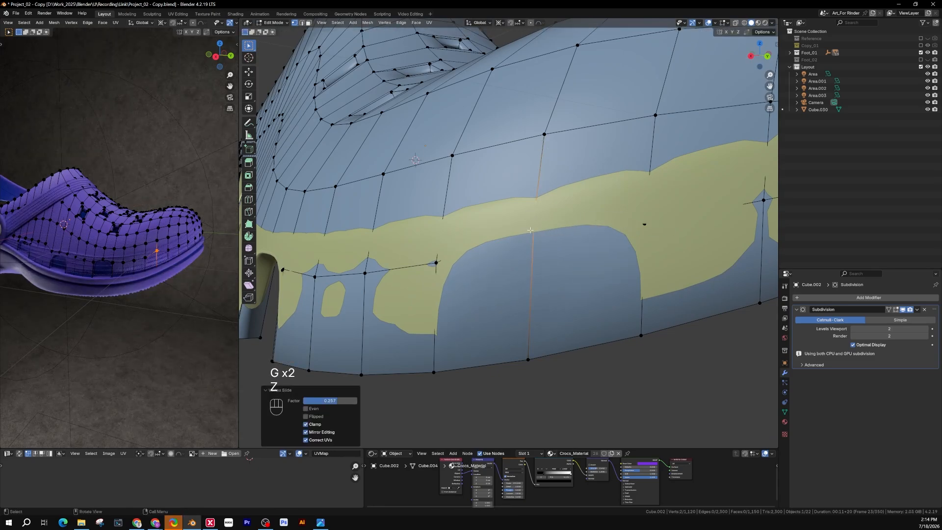
Inset the upper shell's faces behind the arched side opening near the toe by 0.3727 cm
{"action": "key", "text": "3"}
{"action": "left_click", "coordinate": [586, 260], "text": "shift"}
{"action": "left_click", "coordinate": [484, 284], "text": "shift"}
{"action": "middle_click_drag", "start_coordinate": [483, 284], "coordinate": [589, 325]}
{"action": "left_click", "coordinate": [534, 119], "text": "shift"}
{"action": "left_click", "coordinate": [578, 335], "text": "shift"}
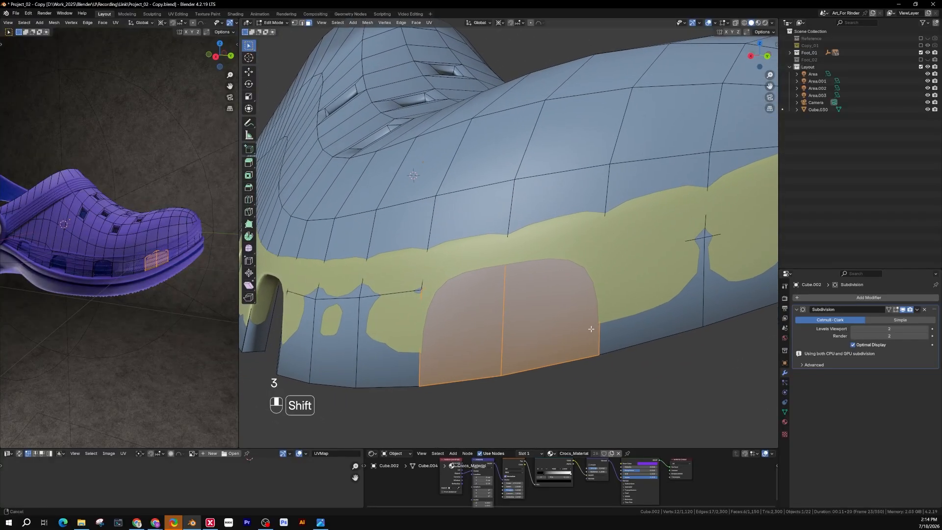
{"action": "scroll", "coordinate": [573, 319], "scroll_direction": "up", "scroll_amount": 2}
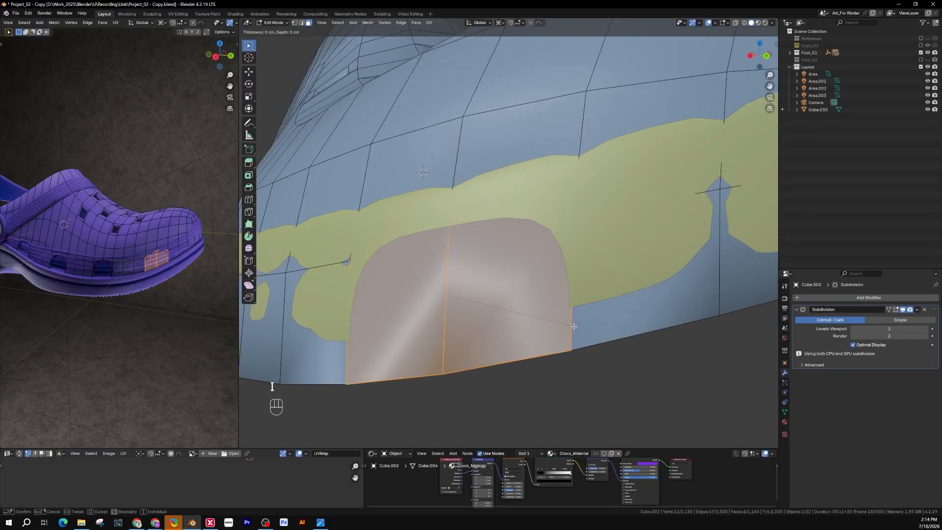
{"action": "key", "text": "i"}
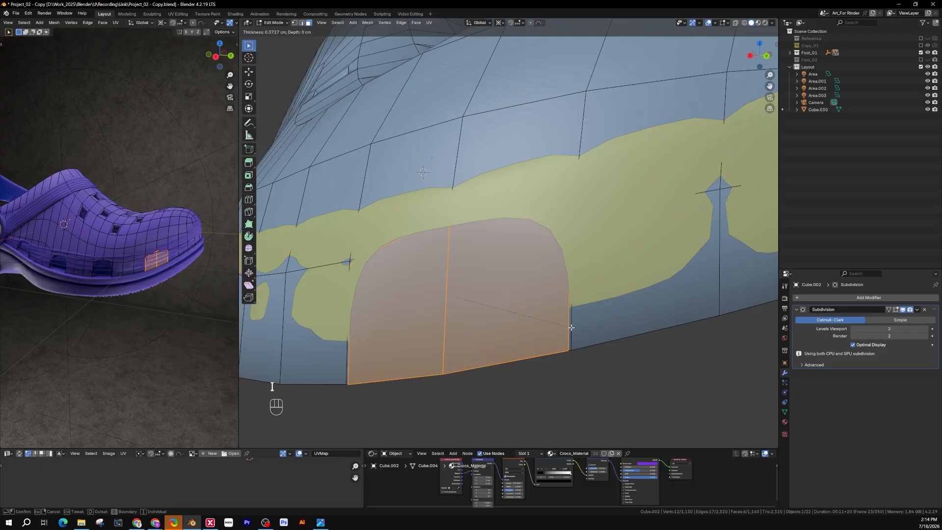
{"action": "left_click", "coordinate": [570, 327]}
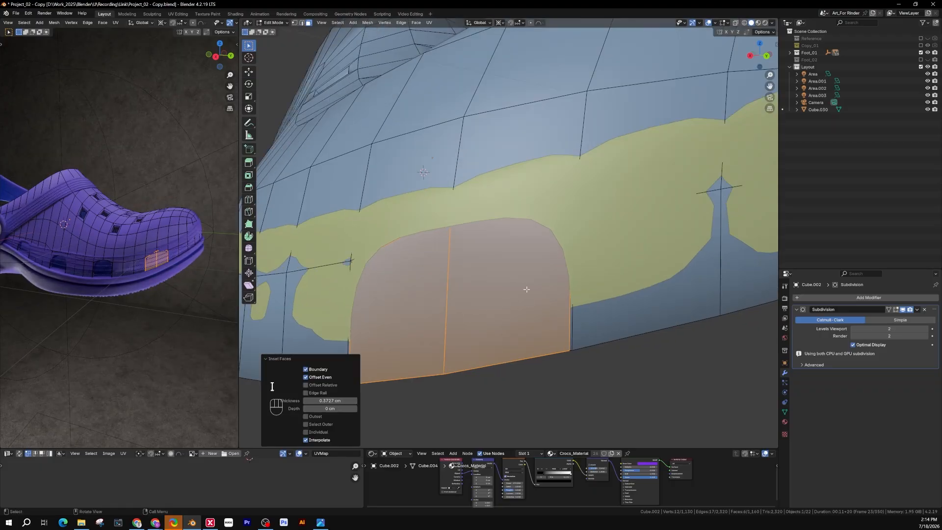
Delete the inset faces from the upper shell to cut through the side opening
{"action": "middle_click_drag", "start_coordinate": [569, 272], "coordinate": [515, 245]}
{"action": "middle_click_drag", "start_coordinate": [483, 282], "coordinate": [557, 304]}
{"action": "key", "text": "x"}
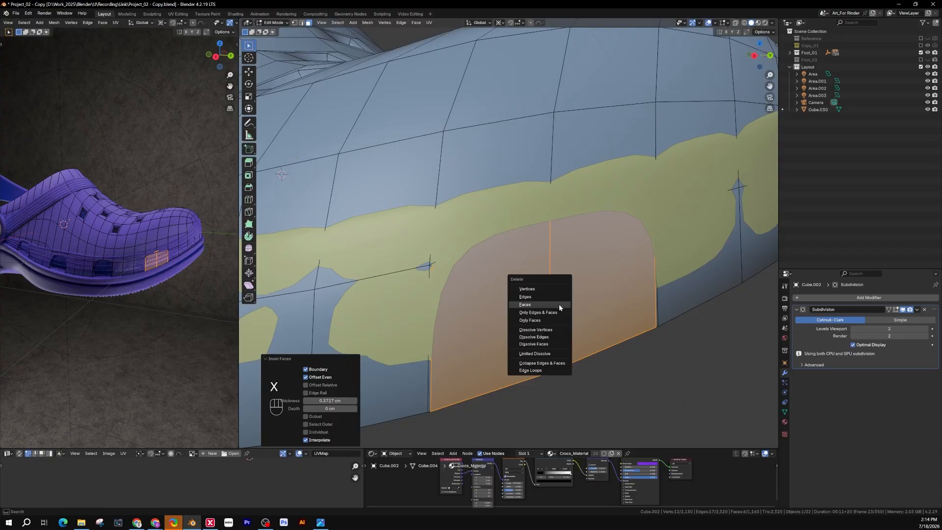
{"action": "left_click", "coordinate": [555, 305]}
Fill the gap between the outer and inner walls around the upper shell's new side opening with faces
{"action": "mouse_move", "coordinate": [637, 294]}
{"action": "middle_mouse_down"}
{"action": "mouse_move", "coordinate": [634, 315]}
{"action": "mouse_move", "coordinate": [664, 315]}
{"action": "mouse_move", "coordinate": [636, 292]}
{"action": "middle_mouse_up"}
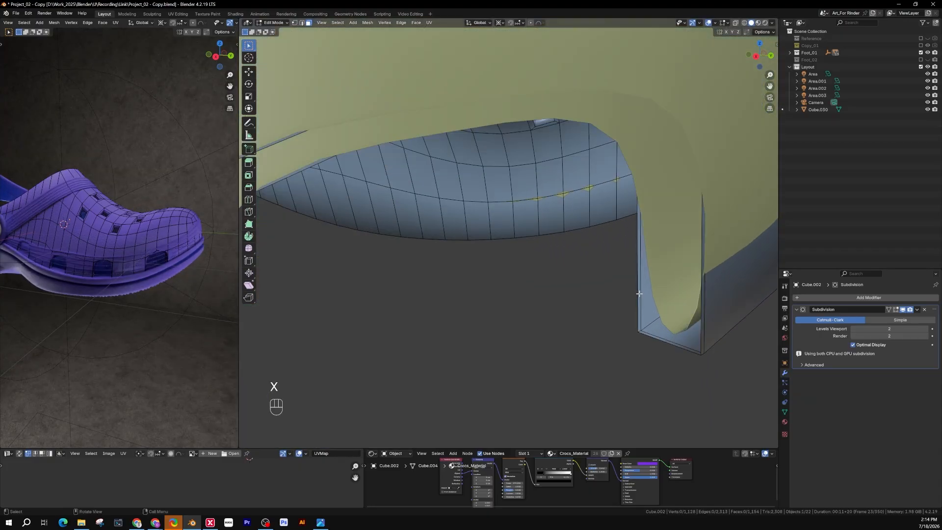
{"action": "left_click", "coordinate": [637, 292], "text": "shift"}
{"action": "left_click", "coordinate": [650, 337], "text": "shift"}
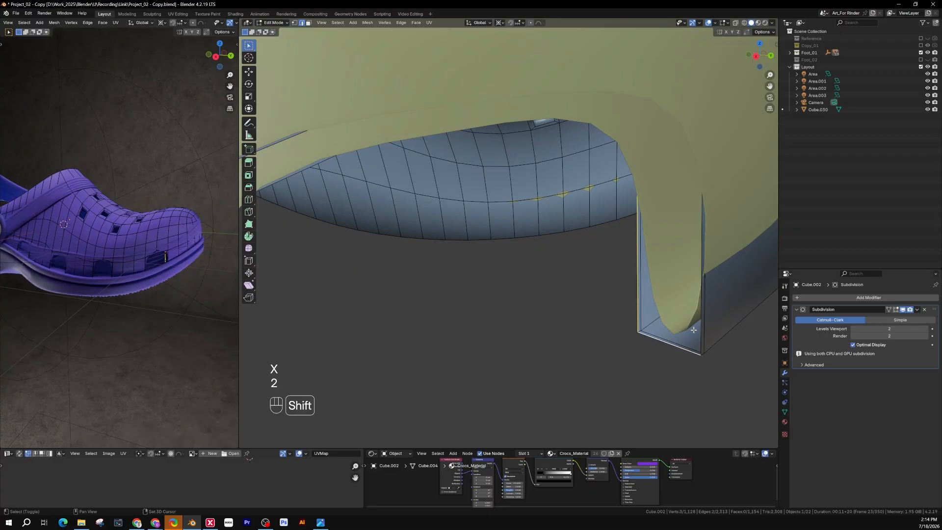
{"action": "scroll", "coordinate": [713, 324], "scroll_direction": "up", "scroll_amount": 4}
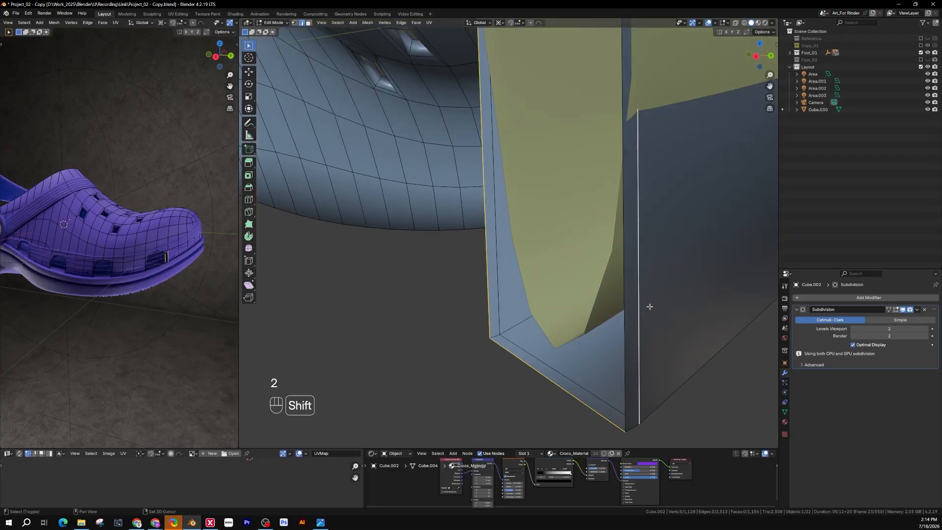
{"action": "left_click", "coordinate": [626, 309], "text": "shift"}
{"action": "mouse_move", "coordinate": [625, 309]}
{"action": "middle_mouse_down"}
{"action": "mouse_move", "coordinate": [668, 204]}
{"action": "mouse_move", "coordinate": [654, 278]}
{"action": "mouse_move", "coordinate": [637, 226]}
{"action": "mouse_move", "coordinate": [582, 131]}
{"action": "mouse_move", "coordinate": [403, 176]}
{"action": "mouse_move", "coordinate": [418, 257]}
{"action": "mouse_move", "coordinate": [611, 285]}
{"action": "mouse_move", "coordinate": [621, 300]}
{"action": "middle_mouse_up"}
{"action": "key", "text": "f"}
{"action": "key", "text": "f"}
{"action": "key", "text": "f"}
{"action": "key", "text": "f"}
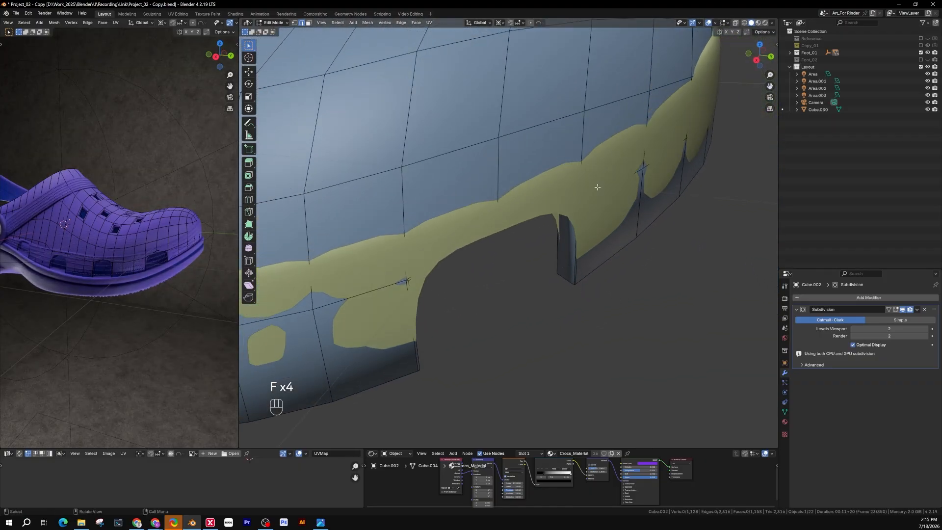
Fill the gap between the walls at the toe-side end of the green band's matching side opening
{"action": "key", "text": "Tab"}
{"action": "left_click", "coordinate": [550, 270]}
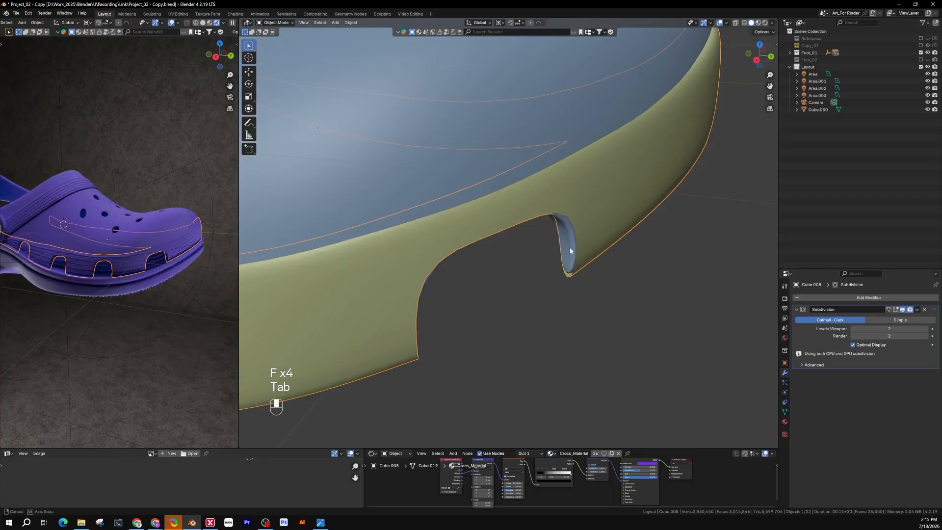
{"action": "key", "text": "Tab"}
{"action": "middle_click_drag", "start_coordinate": [570, 248], "coordinate": [528, 207]}
{"action": "scroll", "coordinate": [582, 259], "scroll_direction": "up", "scroll_amount": 3}
{"action": "scroll", "coordinate": [572, 223], "scroll_direction": "up", "scroll_amount": 3}
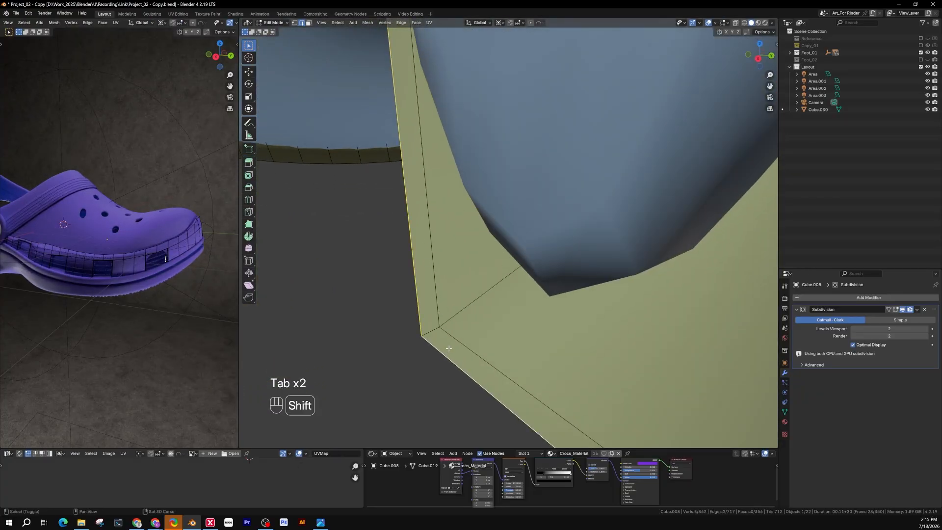
{"action": "scroll", "coordinate": [448, 348], "scroll_direction": "down", "scroll_amount": 5}
{"action": "middle_click_drag", "start_coordinate": [449, 348], "coordinate": [533, 332]}
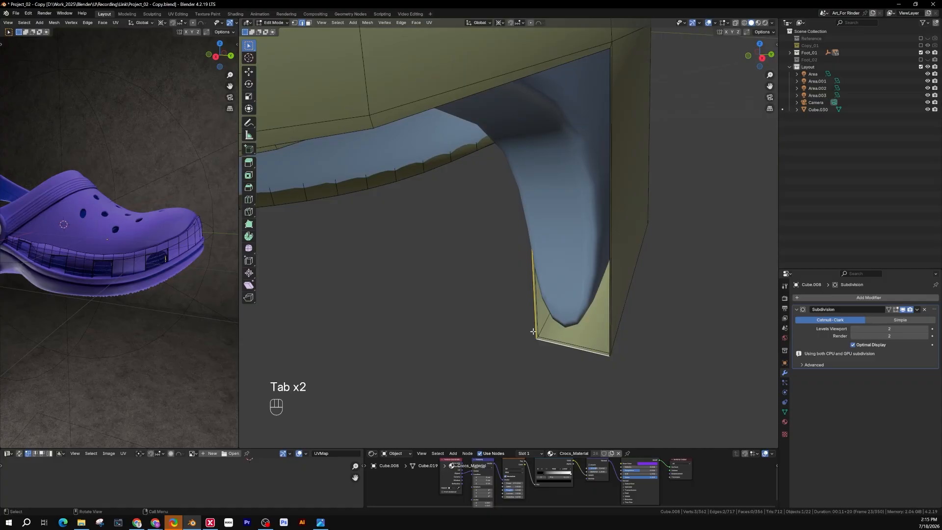
{"action": "left_click", "coordinate": [609, 313], "text": "shift"}
{"action": "middle_click_drag", "start_coordinate": [608, 313], "coordinate": [564, 344]}
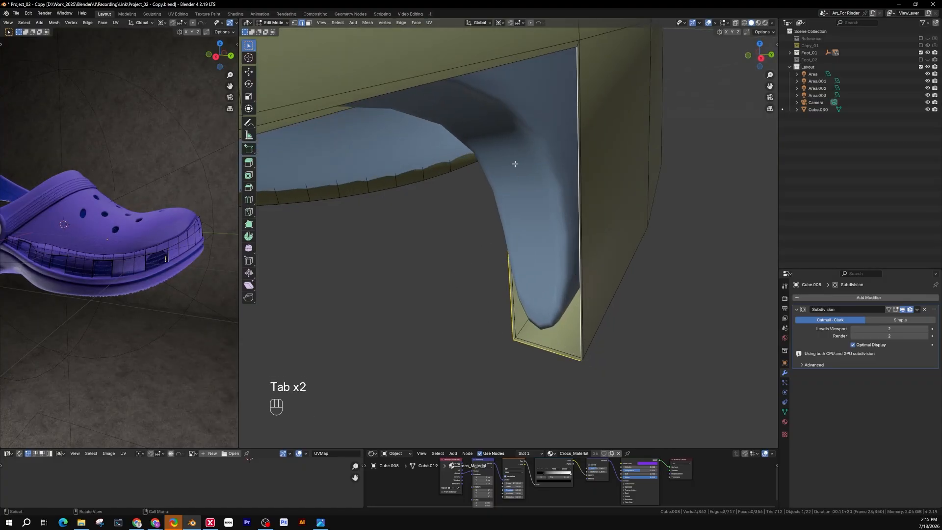
{"action": "middle_click_drag", "start_coordinate": [515, 316], "coordinate": [501, 259]}
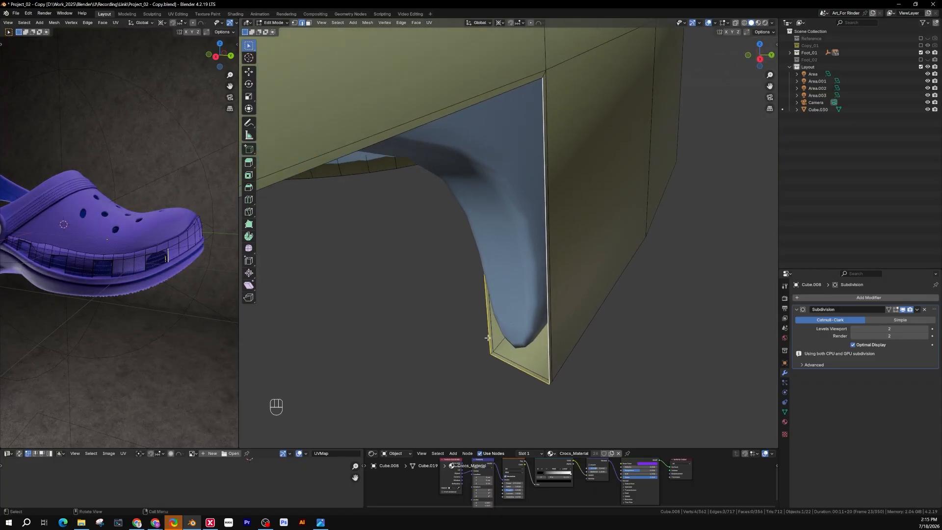
{"action": "middle_click_drag", "start_coordinate": [566, 329], "coordinate": [564, 271]}
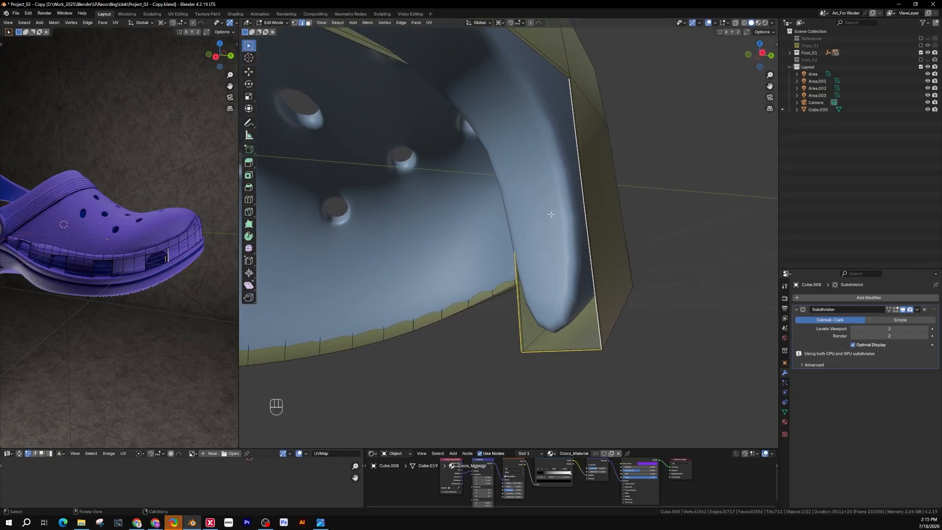
{"action": "key", "text": "f"}
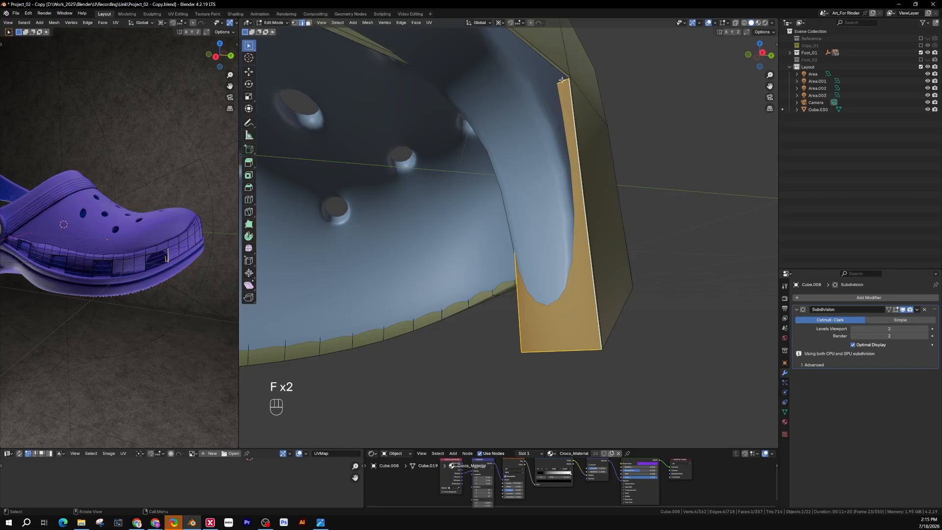
Close the remaining edges around the green band's side opening with faces and finish editing the band
{"action": "left_click", "coordinate": [560, 82]}
{"action": "middle_click_drag", "start_coordinate": [569, 77], "coordinate": [513, 177]}
{"action": "key", "text": "f"}
{"action": "key", "text": "f"}
{"action": "key", "text": "f"}
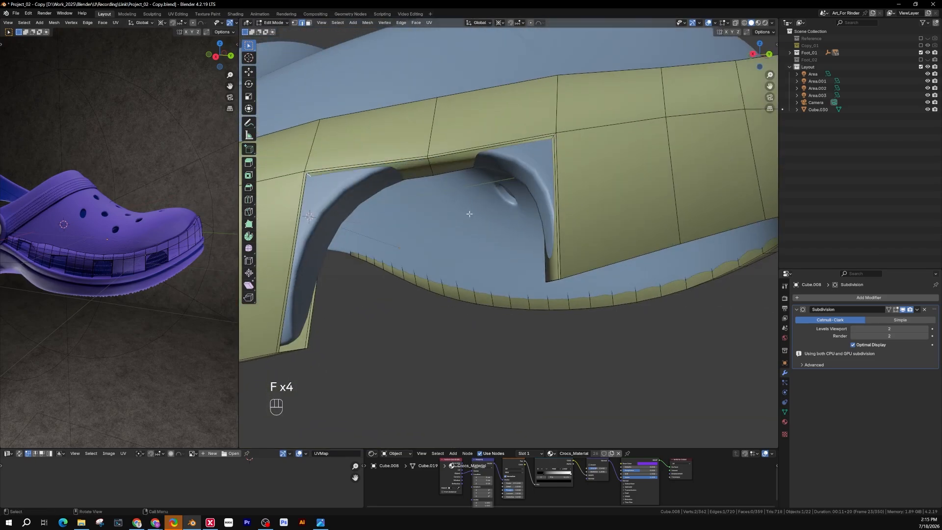
{"action": "key", "text": "Tab"}
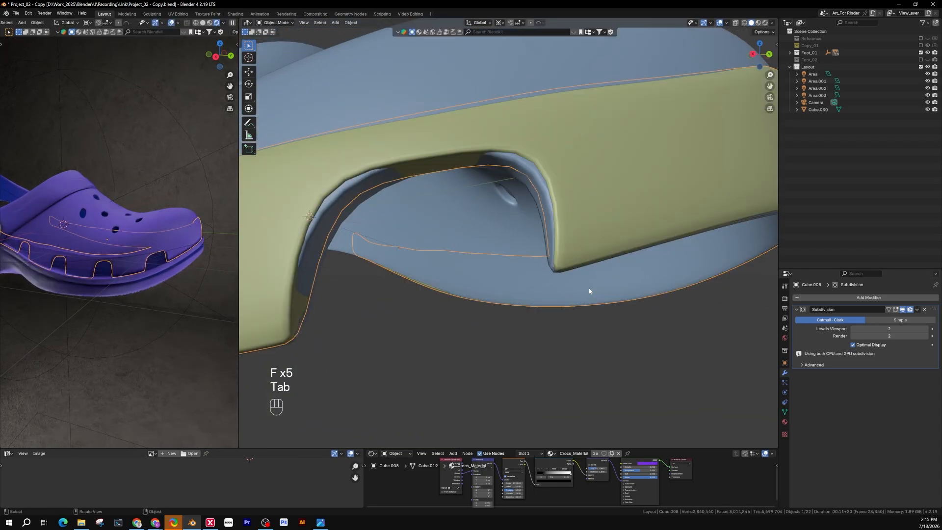
{"action": "left_click", "coordinate": [424, 344]}
Examine the finished side openings on the rendered clog, from the side and from the toe
{"action": "scroll", "coordinate": [171, 261], "scroll_direction": "up", "scroll_amount": 3}
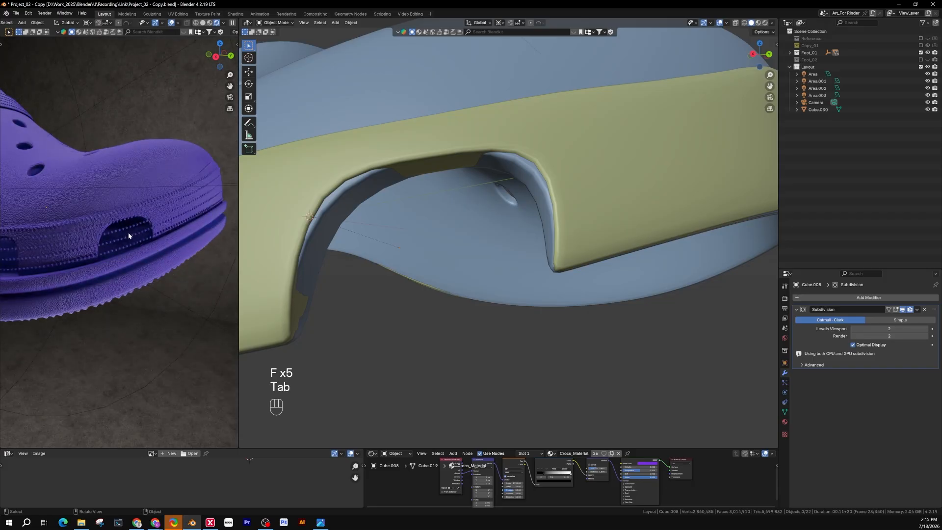
{"action": "scroll", "coordinate": [145, 233], "scroll_direction": "down", "scroll_amount": 4}
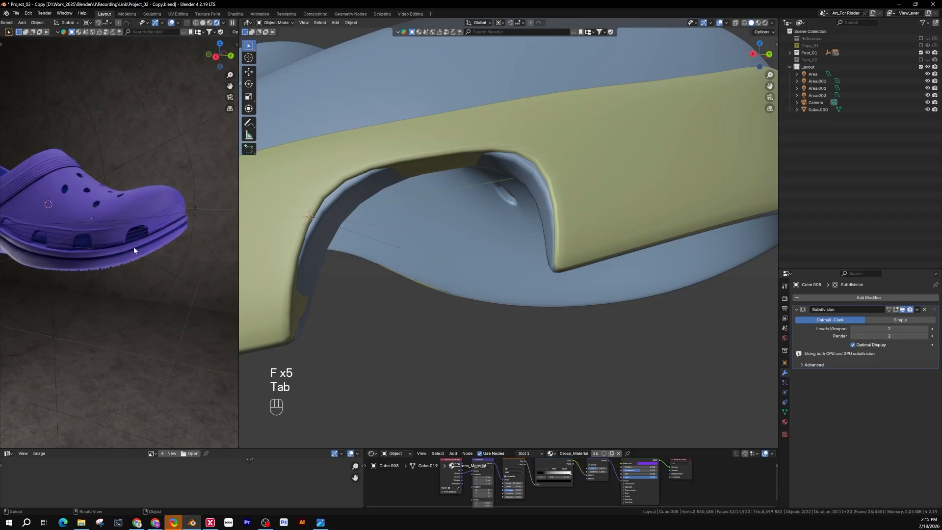
{"action": "scroll", "coordinate": [140, 250], "scroll_direction": "down", "scroll_amount": 5}
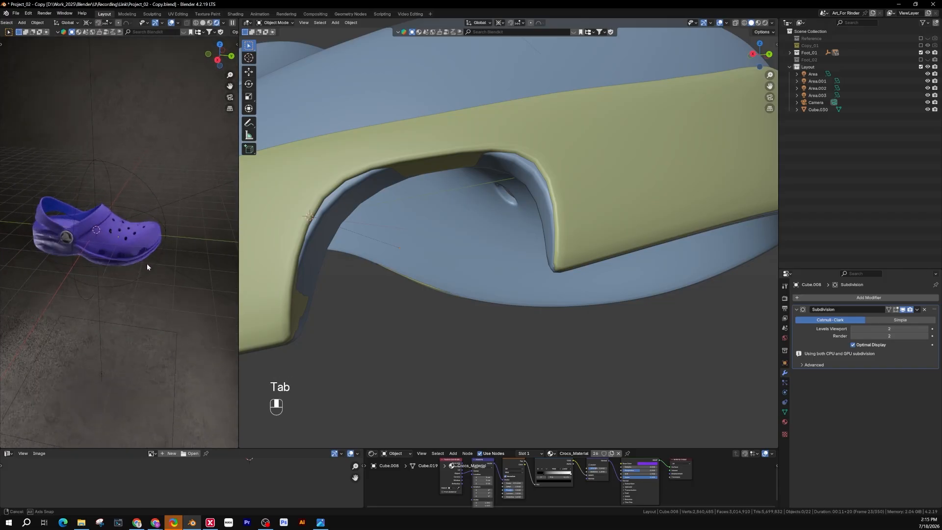
{"action": "mouse_move", "coordinate": [147, 267]}
{"action": "middle_mouse_down"}
{"action": "mouse_move", "coordinate": [110, 277]}
{"action": "mouse_move", "coordinate": [75, 265]}
{"action": "mouse_move", "coordinate": [155, 253]}
{"action": "middle_mouse_up"}
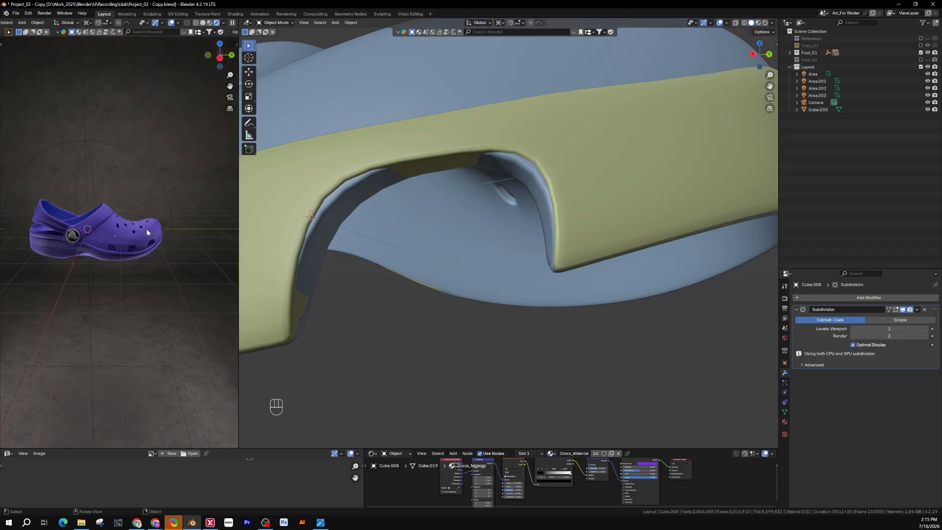
{"action": "scroll", "coordinate": [146, 245], "scroll_direction": "up", "scroll_amount": 4}
{"action": "scroll", "coordinate": [146, 249], "scroll_direction": "up", "scroll_amount": 6}
{"action": "scroll", "coordinate": [141, 253], "scroll_direction": "down", "scroll_amount": 6}
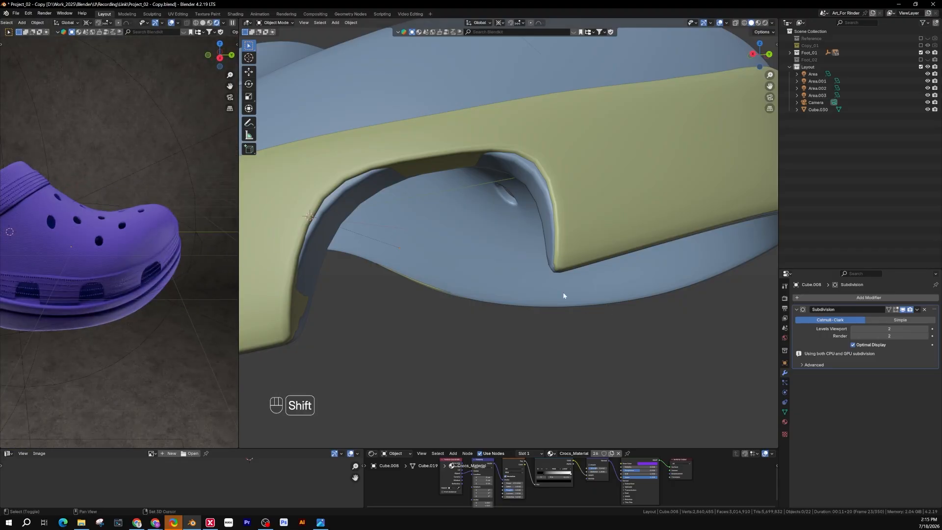
{"action": "scroll", "coordinate": [564, 289], "scroll_direction": "down", "scroll_amount": 6}
{"action": "scroll", "coordinate": [569, 287], "scroll_direction": "down", "scroll_amount": 5}
{"action": "middle_click_drag", "start_coordinate": [579, 287], "coordinate": [510, 311]}
{"action": "middle_click_drag", "start_coordinate": [589, 294], "coordinate": [503, 299], "text": "shift"}
{"action": "middle_click_drag", "start_coordinate": [227, 293], "coordinate": [137, 296]}
{"action": "middle_click_drag", "start_coordinate": [137, 296], "coordinate": [139, 277], "text": "shift"}
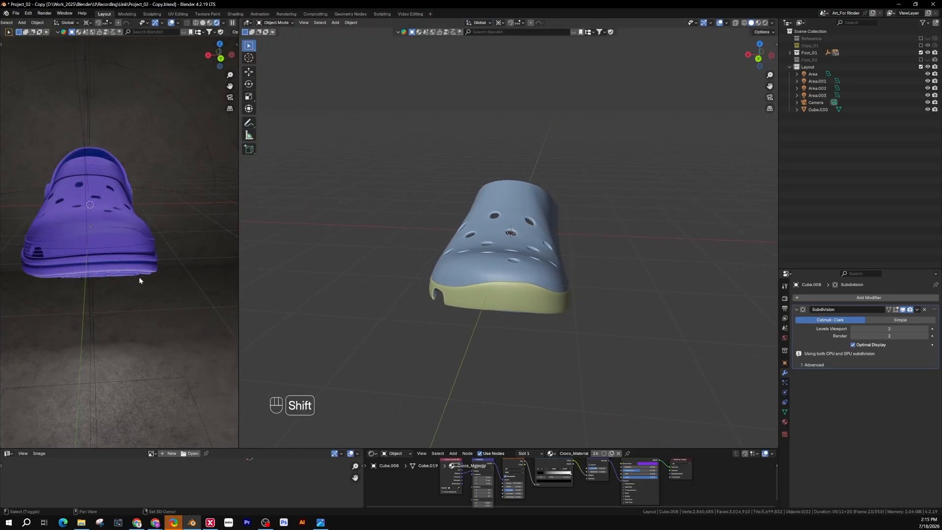
Inset the green band's two neighbouring lower-row columns at the front of the toe, including their bottom faces, by 0.2896 cm
{"action": "left_click", "coordinate": [549, 303]}
{"action": "middle_click_drag", "start_coordinate": [506, 303], "coordinate": [542, 307]}
{"action": "scroll", "coordinate": [532, 316], "scroll_direction": "up", "scroll_amount": 3}
{"action": "key", "text": "Tab"}
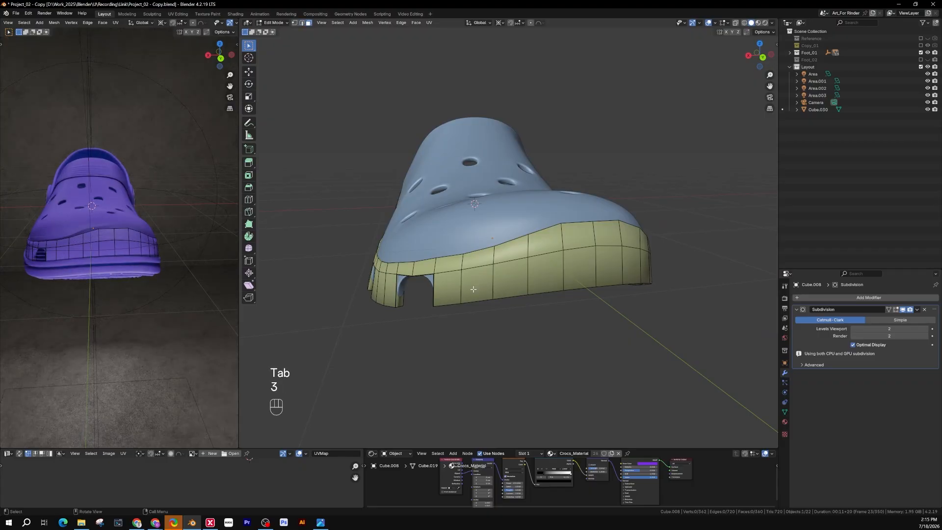
{"action": "left_click", "coordinate": [504, 280]}
{"action": "left_click", "coordinate": [544, 277]}
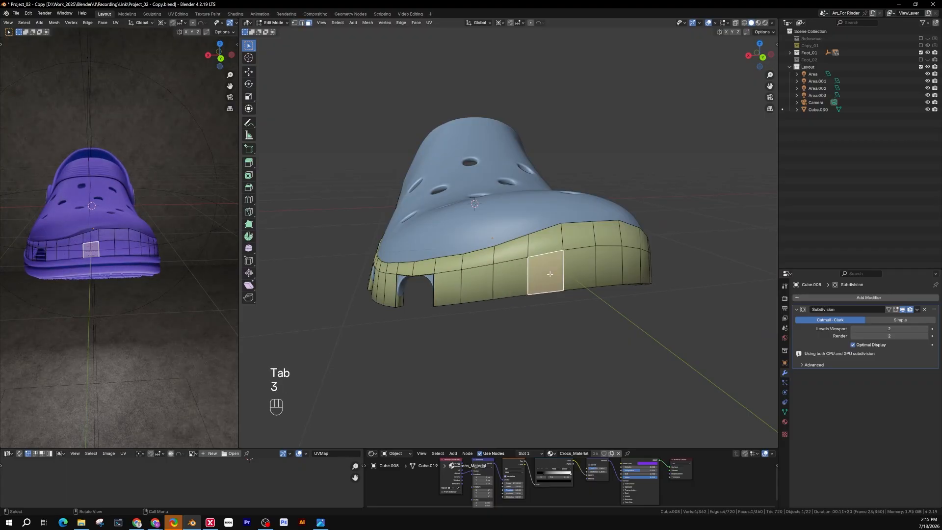
{"action": "left_click", "coordinate": [578, 270], "text": "shift"}
{"action": "middle_click_drag", "start_coordinate": [579, 270], "coordinate": [533, 236]}
{"action": "scroll", "coordinate": [544, 267], "scroll_direction": "up", "scroll_amount": 4}
{"action": "left_click", "coordinate": [511, 171], "text": "shift"}
{"action": "left_click", "coordinate": [482, 172], "text": "shift"}
{"action": "middle_click_drag", "start_coordinate": [481, 171], "coordinate": [485, 213]}
{"action": "scroll", "coordinate": [485, 213], "scroll_direction": "up", "scroll_amount": 2}
{"action": "key", "text": "grave"}
{"action": "left_click", "coordinate": [540, 250]}
{"action": "scroll", "coordinate": [535, 247], "scroll_direction": "down", "scroll_amount": 3}
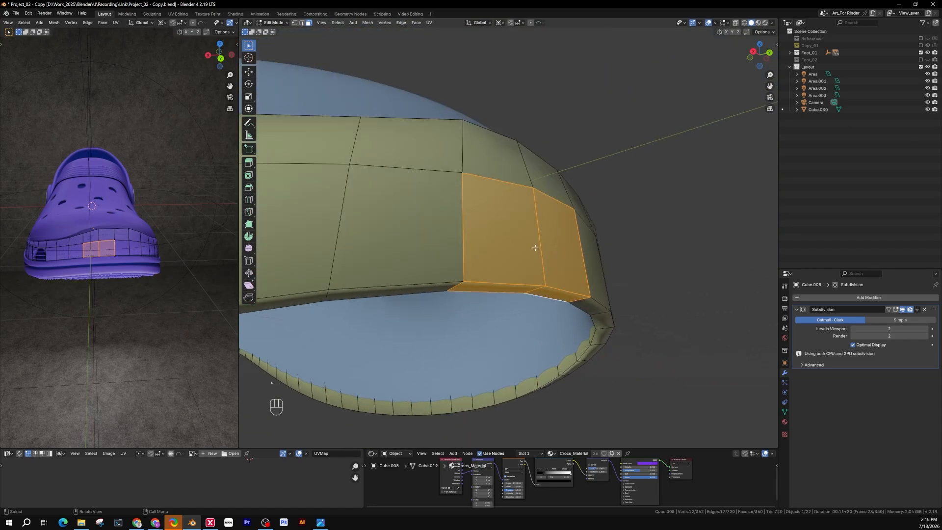
{"action": "middle_click_drag", "start_coordinate": [535, 247], "coordinate": [570, 226]}
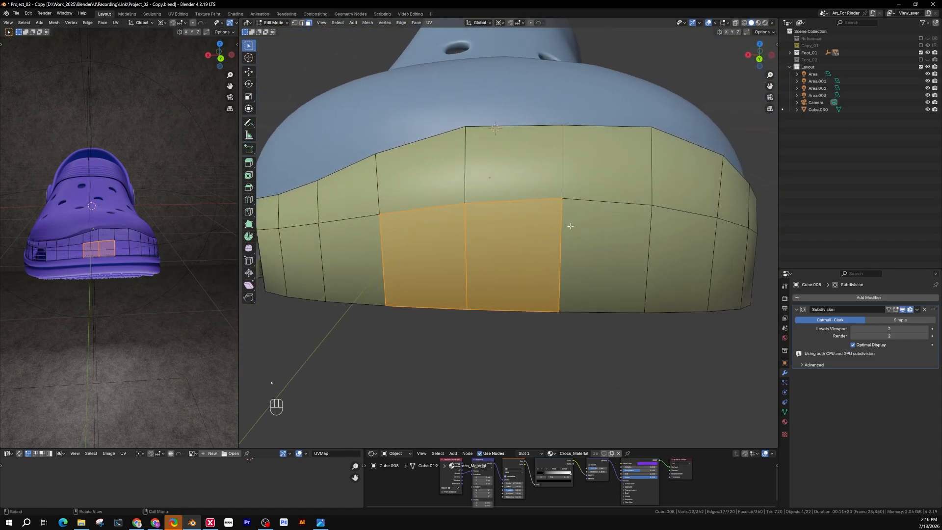
{"action": "key", "text": "i"}
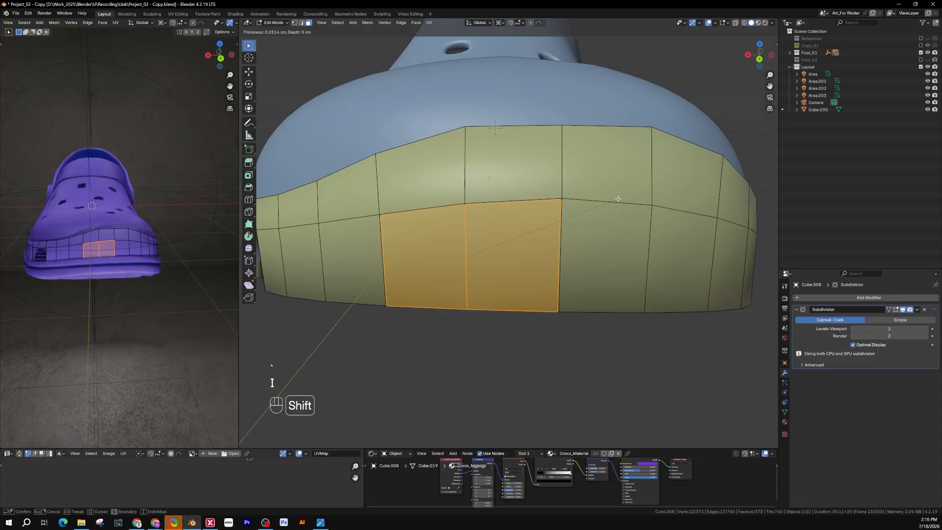
{"action": "left_click", "coordinate": [617, 198]}
Delete the inset faces to open the front of the green band and finish editing it
{"action": "scroll", "coordinate": [521, 250], "scroll_direction": "up", "scroll_amount": 1}
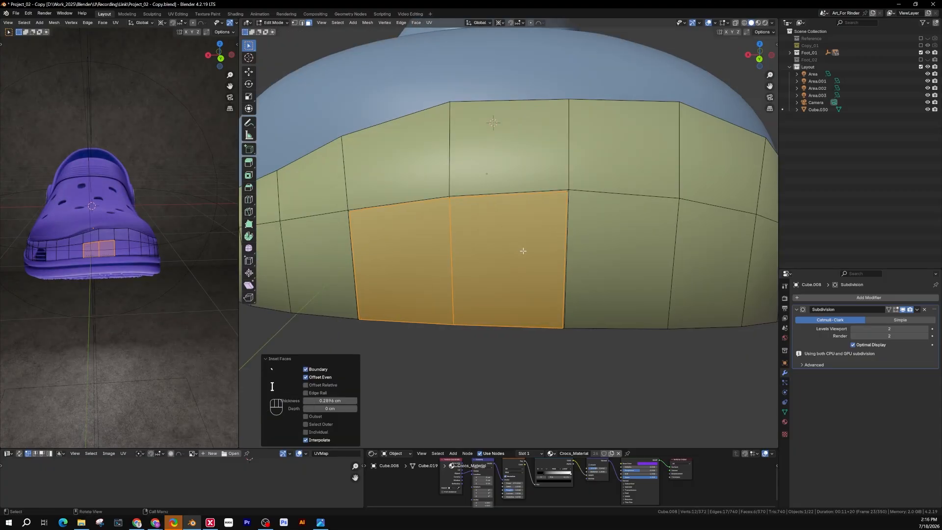
{"action": "key", "text": "x"}
{"action": "left_click", "coordinate": [523, 249]}
{"action": "middle_click_drag", "start_coordinate": [525, 246], "coordinate": [545, 229]}
{"action": "key", "text": "Tab"}
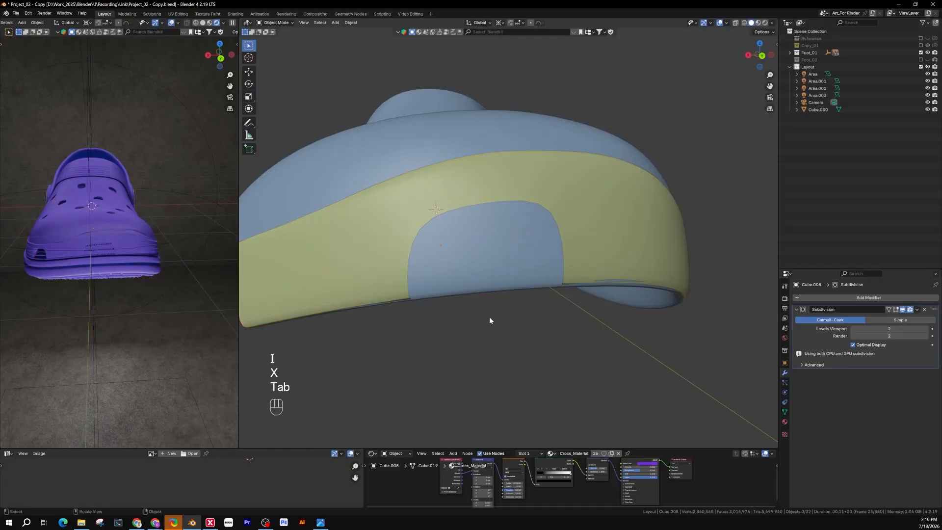
Start editing the upper shell and select its four outer faces behind the band's front toe opening
{"action": "left_click", "coordinate": [497, 273]}
{"action": "middle_click_drag", "start_coordinate": [498, 271], "coordinate": [488, 217]}
{"action": "key", "text": "Tab"}
{"action": "left_click", "coordinate": [520, 229]}
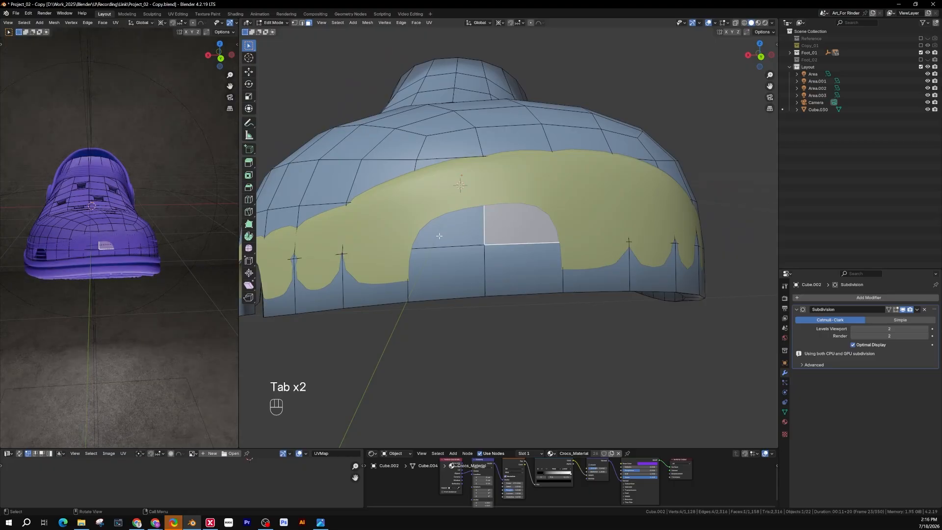
{"action": "left_click", "coordinate": [451, 228], "text": "shift"}
{"action": "left_click", "coordinate": [520, 268], "text": "shift"}
{"action": "left_click", "coordinate": [444, 269], "text": "shift"}
{"action": "left_click", "coordinate": [513, 242], "text": "shift"}
{"action": "mouse_move", "coordinate": [513, 244]}
{"action": "middle_mouse_down"}
{"action": "mouse_move", "coordinate": [498, 223]}
{"action": "mouse_move", "coordinate": [514, 240]}
{"action": "mouse_move", "coordinate": [616, 196]}
{"action": "mouse_move", "coordinate": [505, 221]}
{"action": "mouse_move", "coordinate": [496, 257]}
{"action": "mouse_move", "coordinate": [488, 248]}
{"action": "mouse_move", "coordinate": [547, 205]}
{"action": "middle_mouse_up"}
{"action": "scroll", "coordinate": [499, 222], "scroll_direction": "up", "scroll_amount": 2}
{"action": "key", "text": "z"}
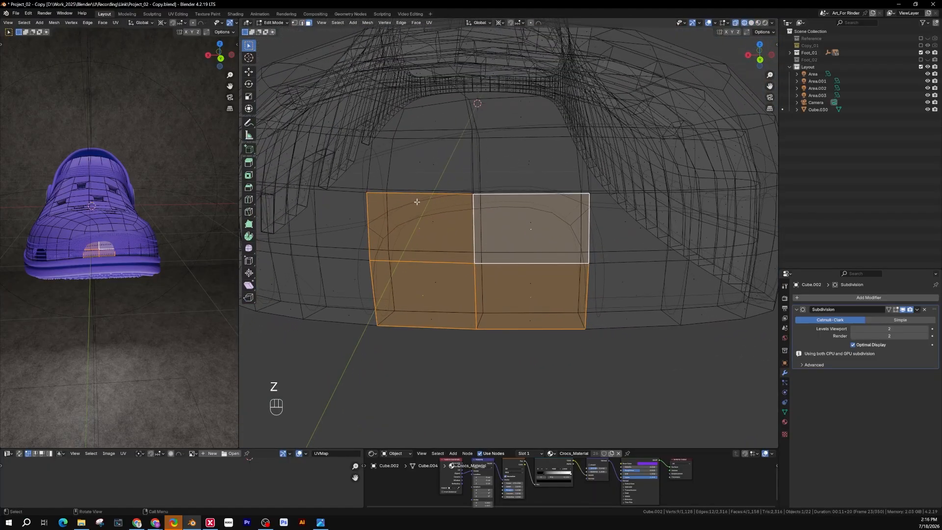
{"action": "scroll", "coordinate": [561, 217], "scroll_direction": "up", "scroll_amount": 1}
{"action": "key", "text": "z"}
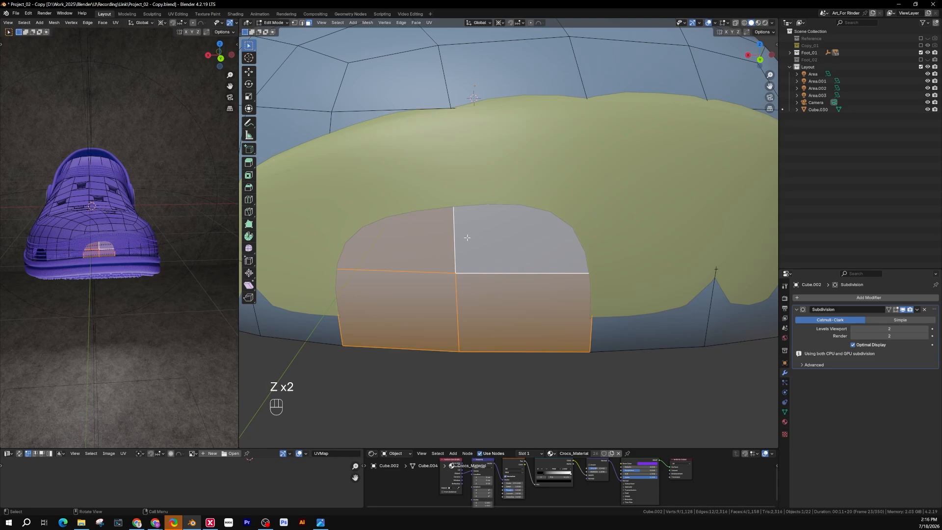
Add the matching bottom faces and four inner faces of the upper shell's toe to the selection
{"action": "middle_click_drag", "start_coordinate": [467, 238], "coordinate": [561, 284]}
{"action": "left_click", "coordinate": [516, 244], "text": "shift"}
{"action": "left_click", "coordinate": [560, 285], "text": "shift"}
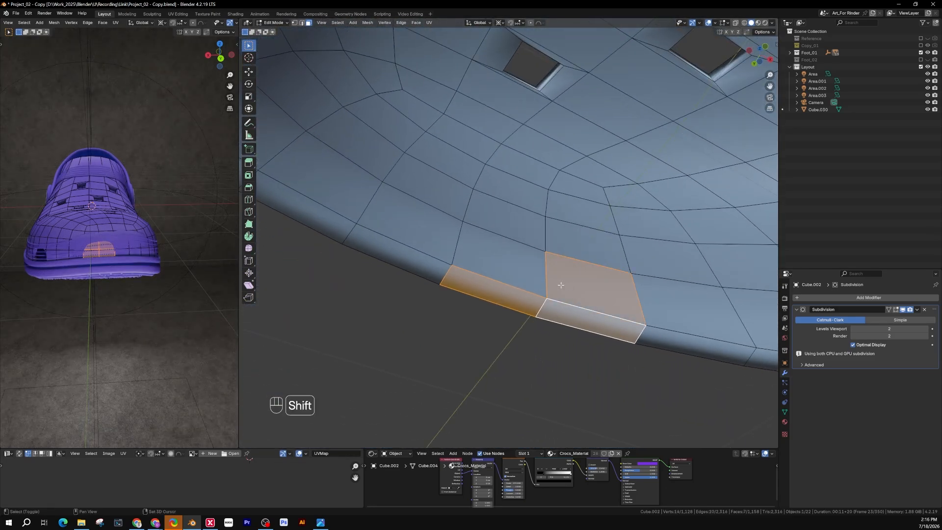
{"action": "left_click", "coordinate": [515, 235], "text": "shift"}
{"action": "left_click", "coordinate": [571, 241], "text": "shift"}
{"action": "left_click", "coordinate": [519, 231], "text": "shift"}
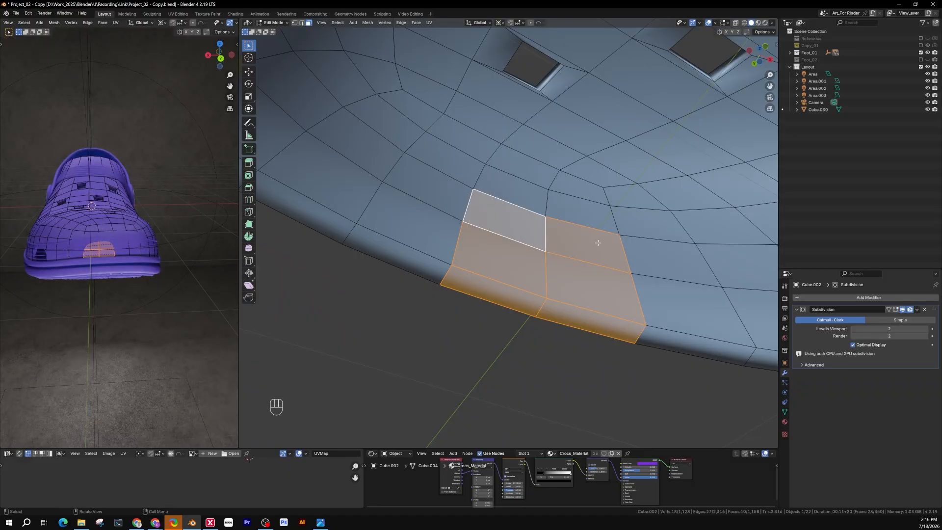
{"action": "middle_click_drag", "start_coordinate": [520, 231], "coordinate": [425, 318]}
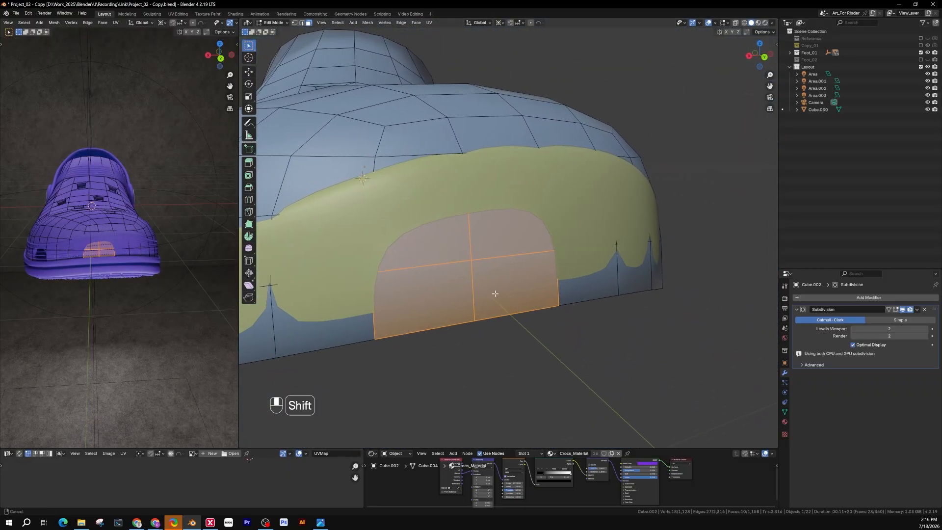
Inset the upper shell's selected toe faces by 0.2892 cm and delete them to open the front
{"action": "middle_click_drag", "start_coordinate": [495, 293], "coordinate": [518, 282]}
{"action": "scroll", "coordinate": [536, 291], "scroll_direction": "up", "scroll_amount": 2}
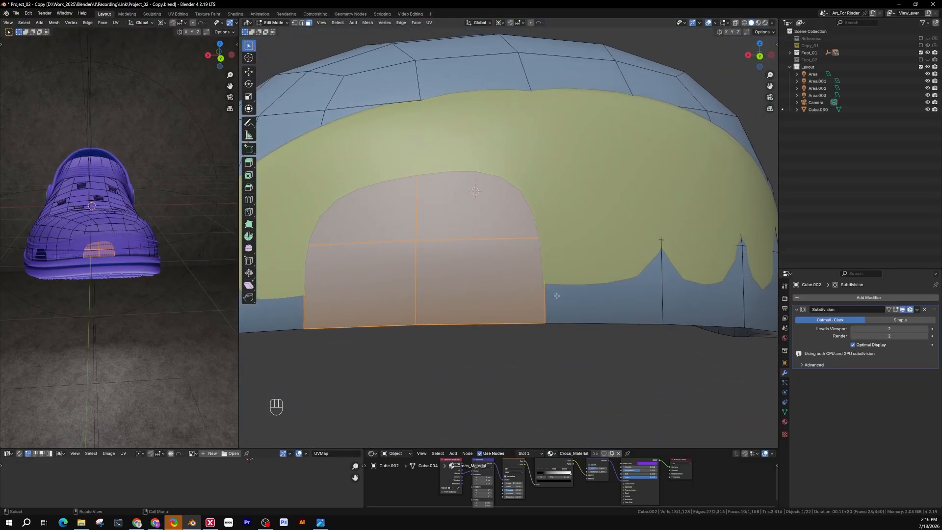
{"action": "key", "text": "i"}
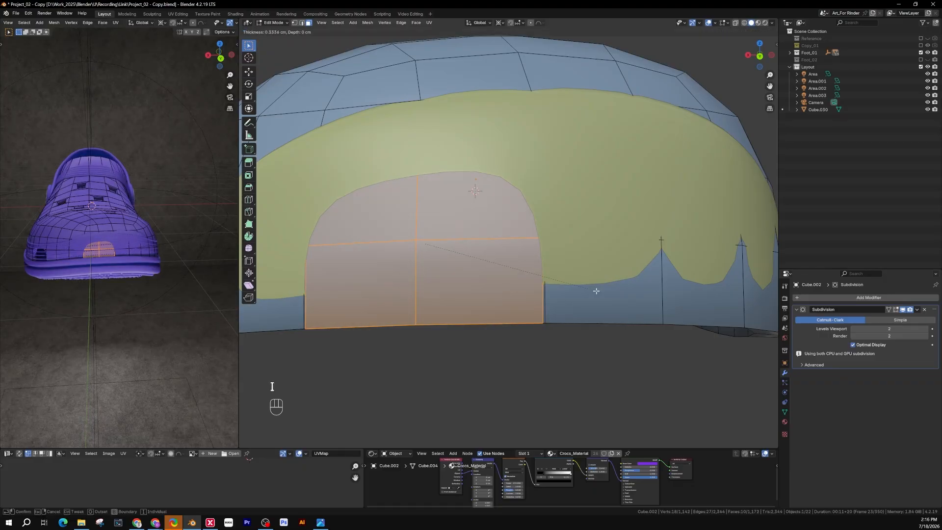
{"action": "left_click", "coordinate": [595, 292]}
{"action": "scroll", "coordinate": [546, 292], "scroll_direction": "up", "scroll_amount": 2}
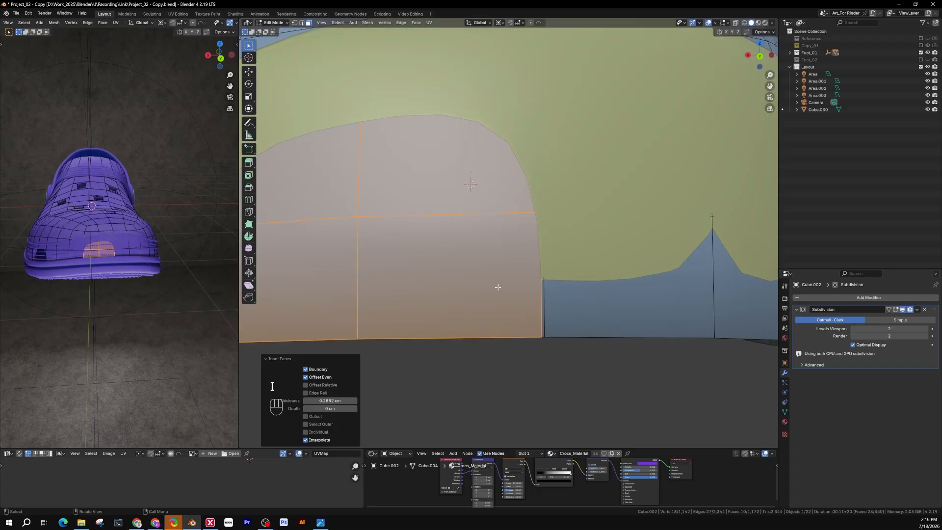
{"action": "key", "text": "x"}
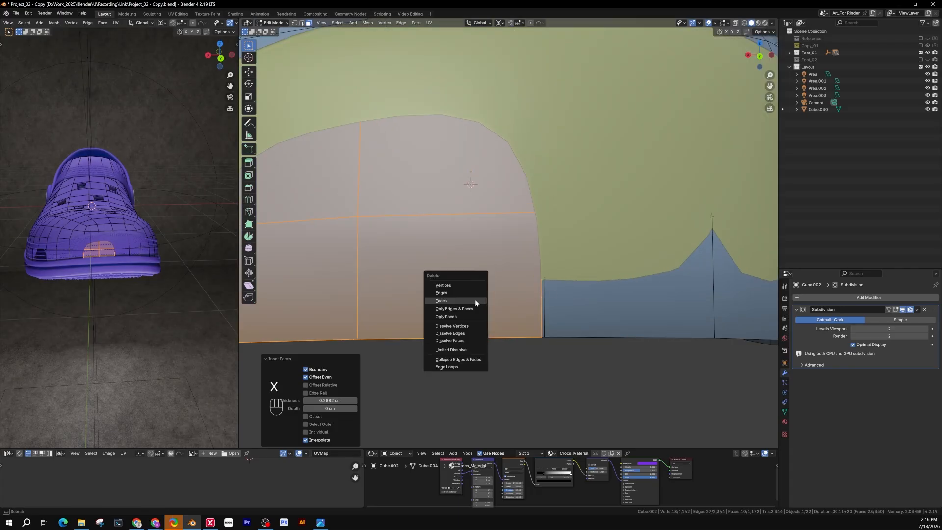
{"action": "left_click", "coordinate": [469, 300]}
{"action": "middle_click_drag", "start_coordinate": [467, 300], "coordinate": [371, 288]}
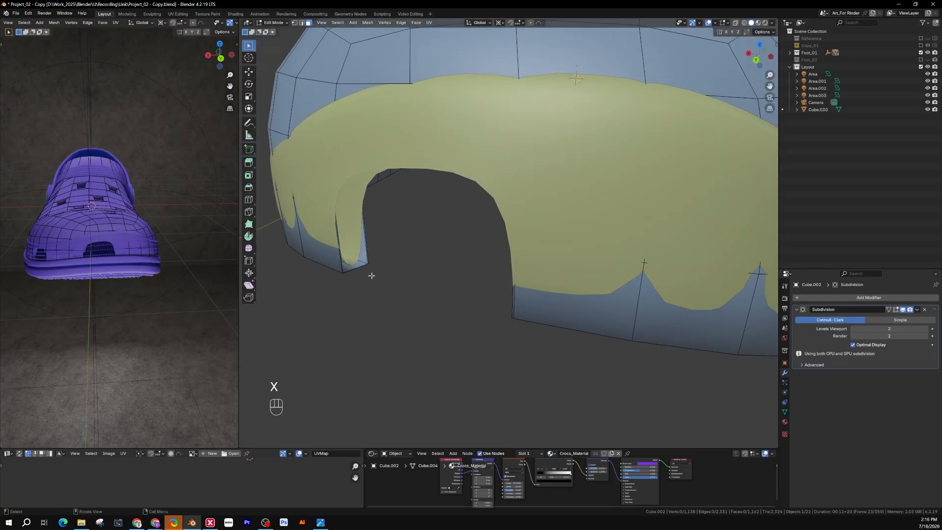
Bridge the upper shell's inner and outer walls with a face at the first lower corner of the toe opening
{"action": "key", "text": "2"}
{"action": "scroll", "coordinate": [372, 272], "scroll_direction": "up", "scroll_amount": 4}
{"action": "middle_click_drag", "start_coordinate": [368, 249], "coordinate": [459, 281], "text": "shift"}
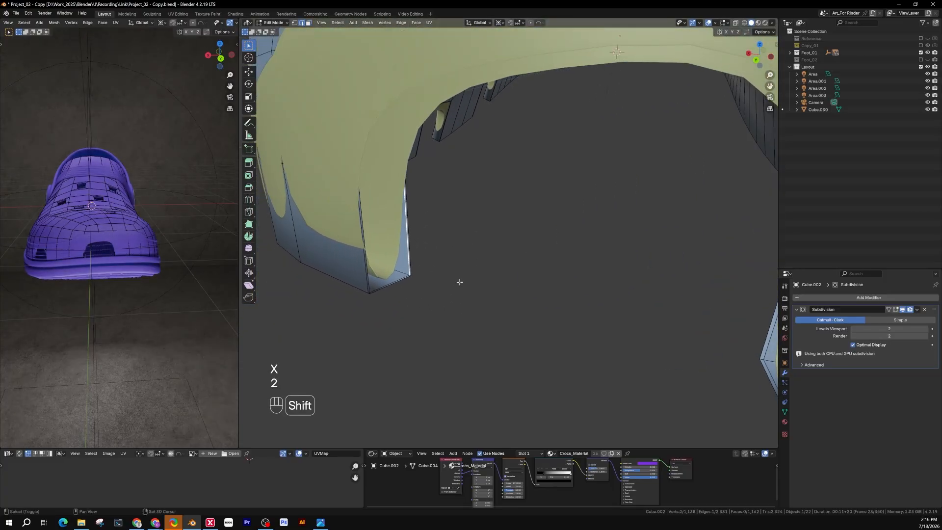
{"action": "scroll", "coordinate": [459, 281], "scroll_direction": "down", "scroll_amount": 2}
{"action": "scroll", "coordinate": [405, 245], "scroll_direction": "up", "scroll_amount": 7}
{"action": "key", "text": "grave"}
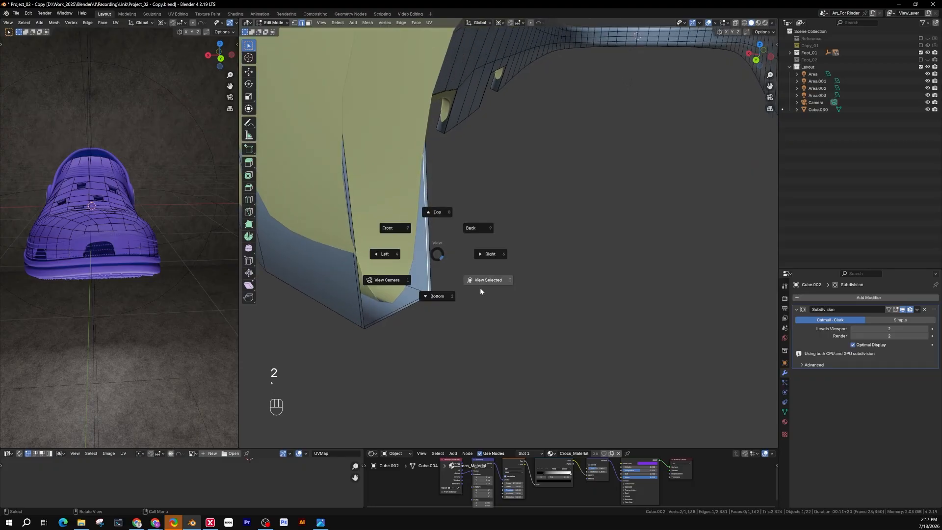
{"action": "left_click", "coordinate": [479, 288]}
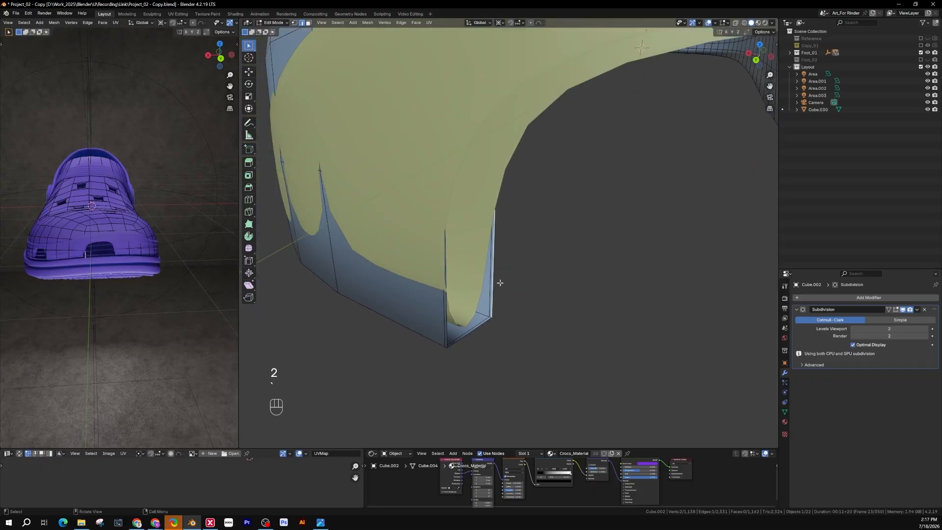
{"action": "scroll", "coordinate": [483, 333], "scroll_direction": "up", "scroll_amount": 3}
{"action": "middle_click_drag", "start_coordinate": [473, 325], "coordinate": [445, 327]}
{"action": "left_click", "coordinate": [428, 326], "text": "shift"}
{"action": "key", "text": "f"}
Close the remaining edges around the upper shell's toe opening with faces and finish editing the shell
{"action": "middle_click_drag", "start_coordinate": [452, 286], "coordinate": [504, 196]}
{"action": "left_click", "coordinate": [441, 248]}
{"action": "key", "text": "f"}
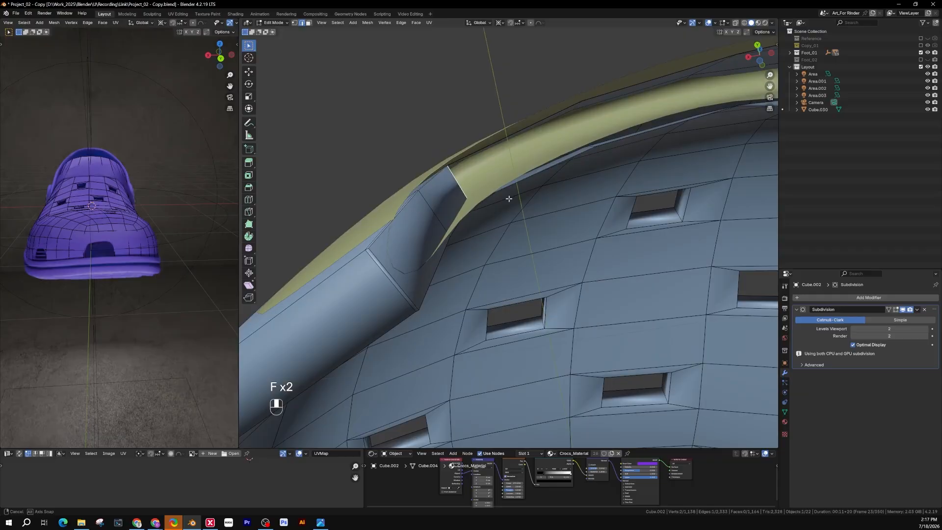
{"action": "key", "text": "f"}
{"action": "middle_click_drag", "start_coordinate": [579, 208], "coordinate": [568, 315]}
{"action": "key", "text": "f"}
{"action": "key", "text": "f"}
{"action": "key", "text": "f"}
{"action": "middle_click_drag", "start_coordinate": [611, 354], "coordinate": [659, 376]}
{"action": "key", "text": "Tab"}
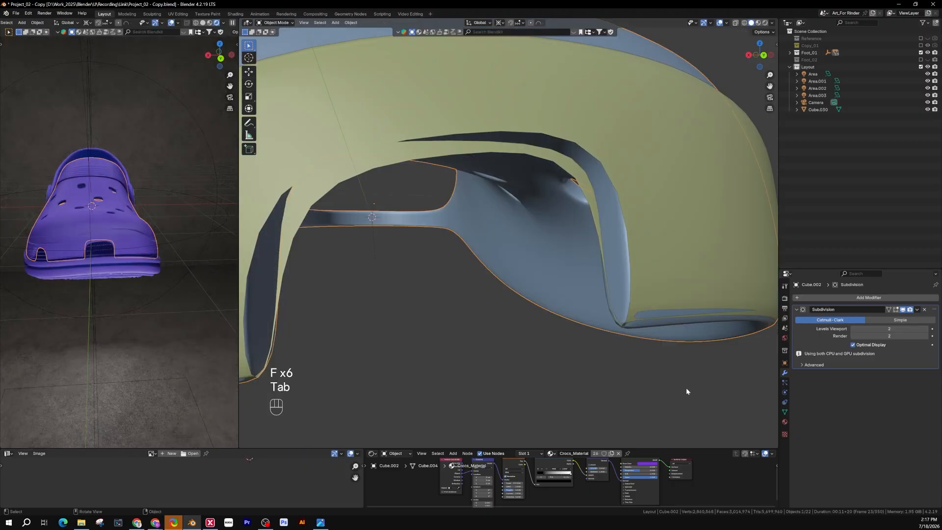
Start editing the green band and fill the gap between its inner and outer walls on one side of the toe opening
{"action": "left_click", "coordinate": [666, 257]}
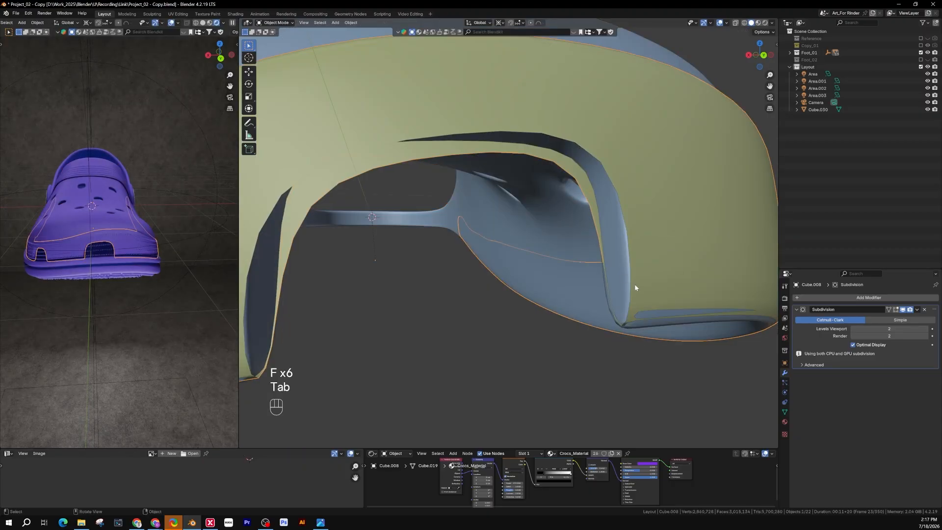
{"action": "key", "text": "Tab"}
{"action": "scroll", "coordinate": [628, 314], "scroll_direction": "up", "scroll_amount": 5}
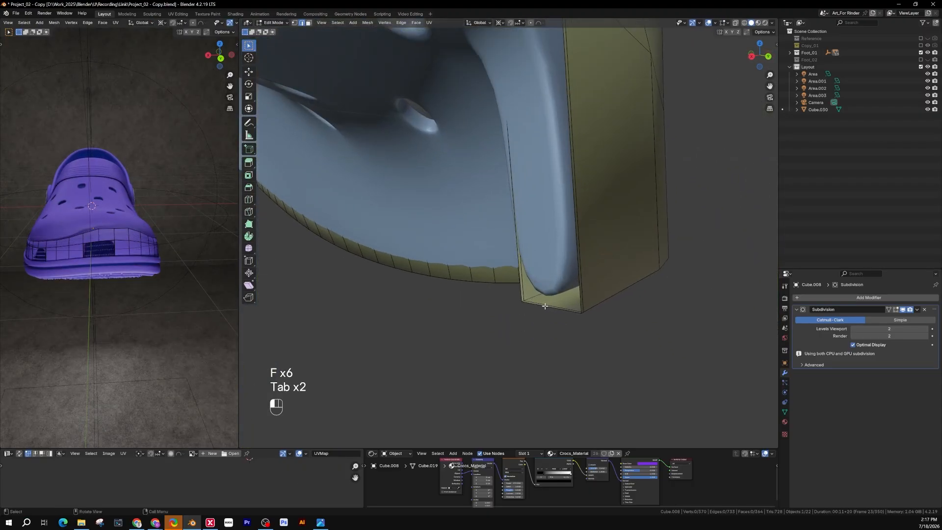
{"action": "left_click", "coordinate": [520, 290], "text": "shift"}
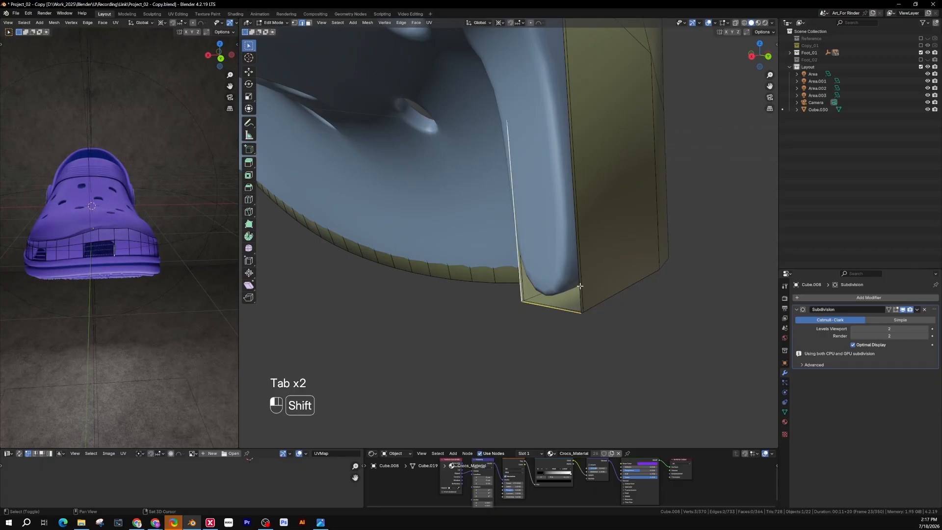
{"action": "middle_click_drag", "start_coordinate": [580, 286], "coordinate": [665, 283]}
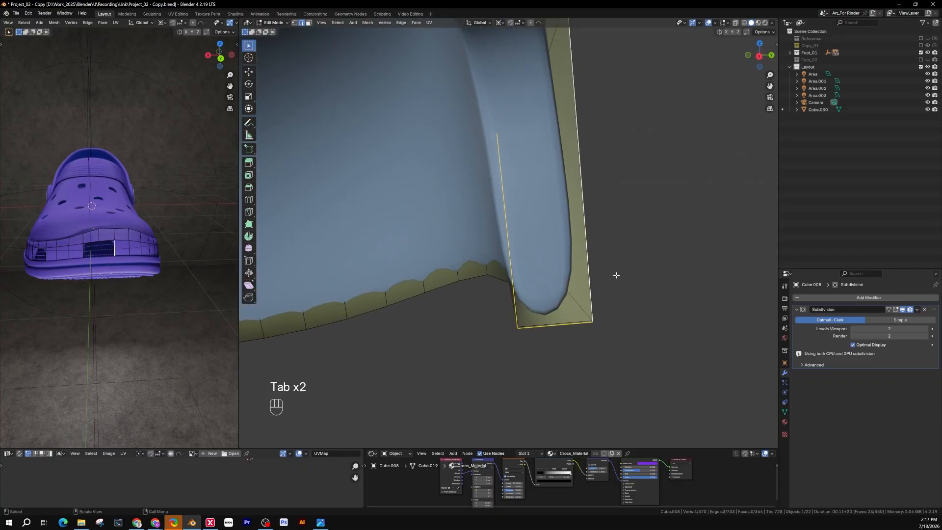
{"action": "key", "text": "f"}
Fill the remaining wall gaps around the green band's toe opening with faces and finish editing the band
{"action": "middle_click_drag", "start_coordinate": [595, 237], "coordinate": [585, 197]}
{"action": "left_click", "coordinate": [548, 246]}
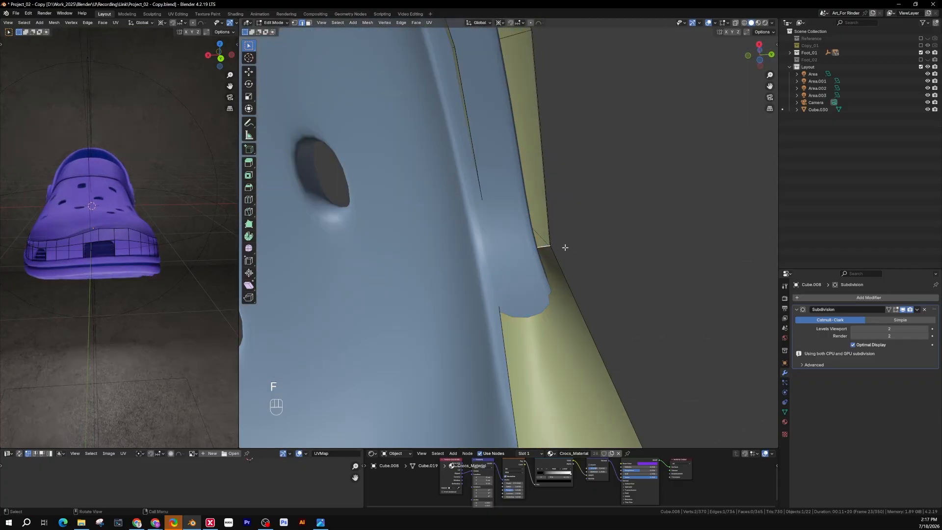
{"action": "middle_click_drag", "start_coordinate": [561, 245], "coordinate": [583, 282]}
{"action": "key", "text": "f"}
{"action": "key", "text": "f"}
{"action": "key", "text": "f"}
{"action": "key", "text": "Tab"}
Examine the toe opening on the rendered clog, up close and from the side
{"action": "scroll", "coordinate": [116, 268], "scroll_direction": "up", "scroll_amount": 8}
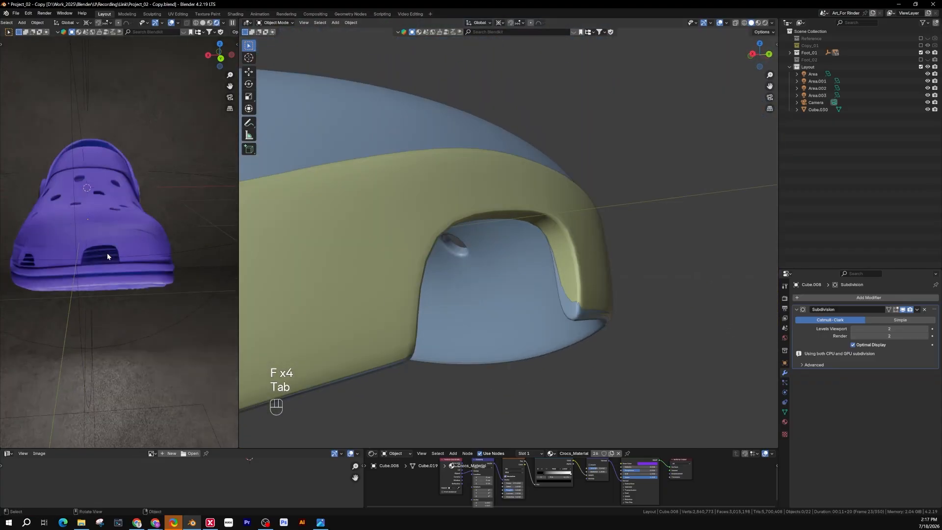
{"action": "scroll", "coordinate": [109, 251], "scroll_direction": "down", "scroll_amount": 7}
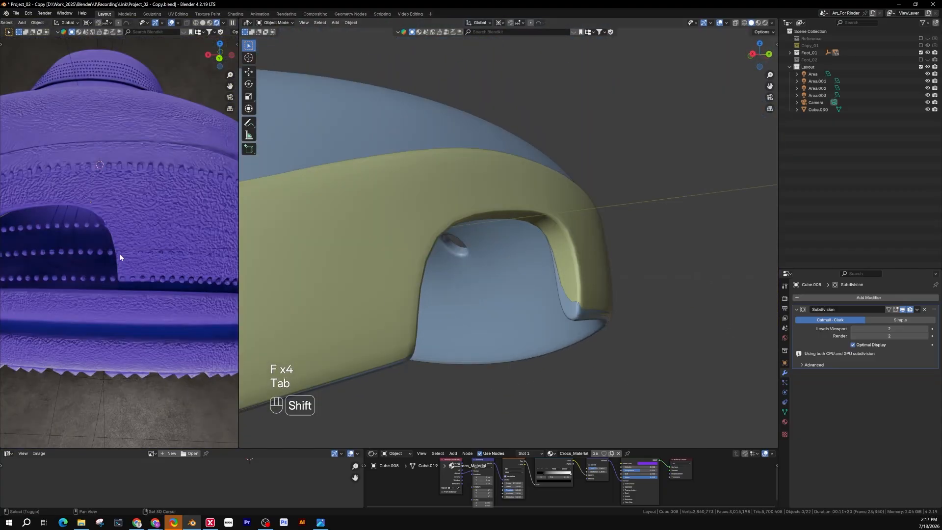
{"action": "middle_click_drag", "start_coordinate": [120, 254], "coordinate": [154, 251], "text": "shift"}
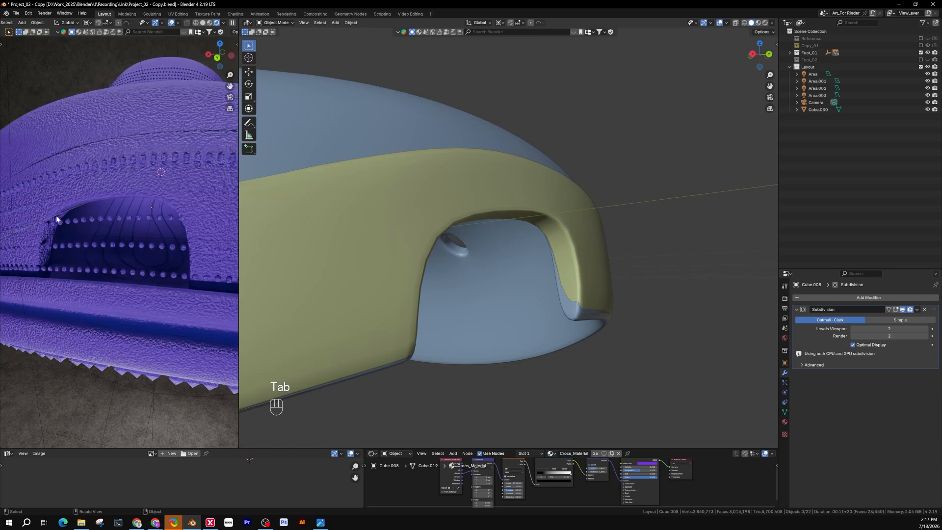
{"action": "scroll", "coordinate": [85, 237], "scroll_direction": "down", "scroll_amount": 8}
{"action": "mouse_move", "coordinate": [146, 252]}
{"action": "middle_mouse_down"}
{"action": "mouse_move", "coordinate": [180, 248]}
{"action": "mouse_move", "coordinate": [133, 245]}
{"action": "mouse_move", "coordinate": [163, 251]}
{"action": "mouse_move", "coordinate": [146, 263]}
{"action": "middle_mouse_up"}
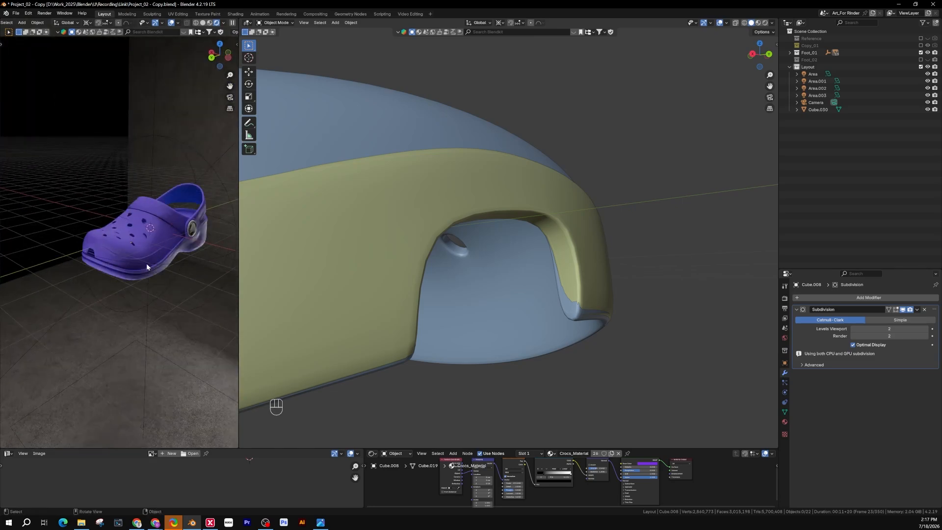
{"action": "scroll", "coordinate": [146, 267], "scroll_direction": "up", "scroll_amount": 5}
Start face editing on the green band and select a lower-row face on the side of the toe away from the front opening
{"action": "middle_click_drag", "start_coordinate": [278, 284], "coordinate": [687, 319]}
{"action": "middle_click_drag", "start_coordinate": [686, 318], "coordinate": [526, 335], "text": "shift"}
{"action": "left_click", "coordinate": [437, 312]}
{"action": "middle_click_drag", "start_coordinate": [437, 312], "coordinate": [471, 306]}
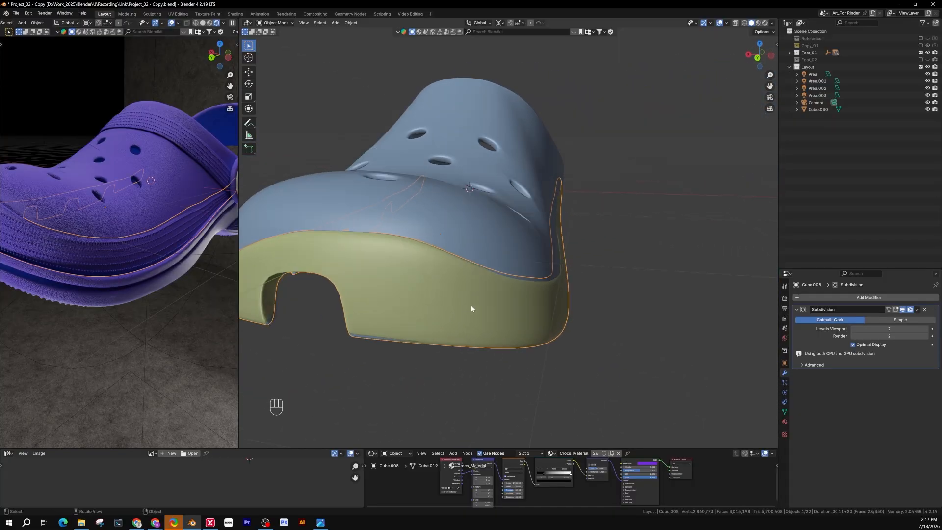
{"action": "key", "text": "Tab"}
{"action": "key", "text": "3"}
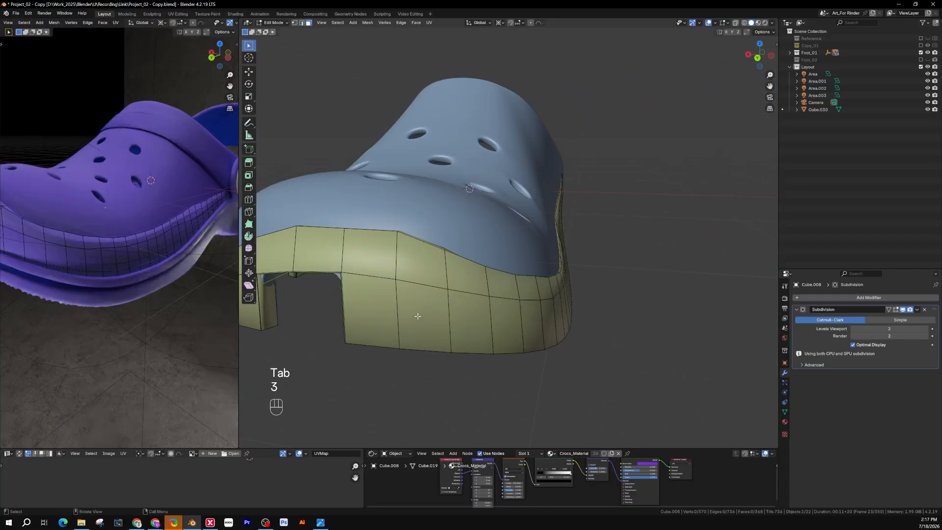
{"action": "left_click", "coordinate": [417, 315]}
{"action": "left_click", "coordinate": [487, 316]}
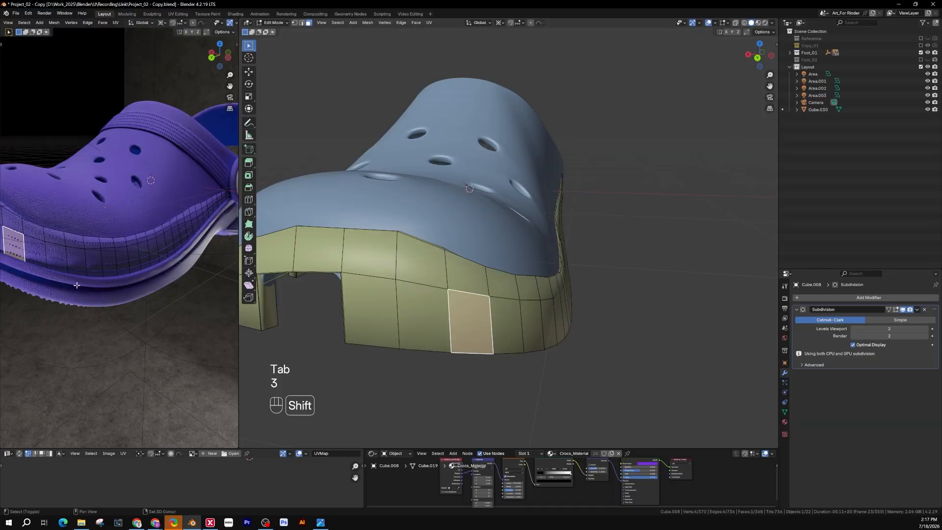
{"action": "middle_click_drag", "start_coordinate": [76, 285], "coordinate": [136, 300]}
{"action": "left_click", "coordinate": [506, 331], "text": "shift"}
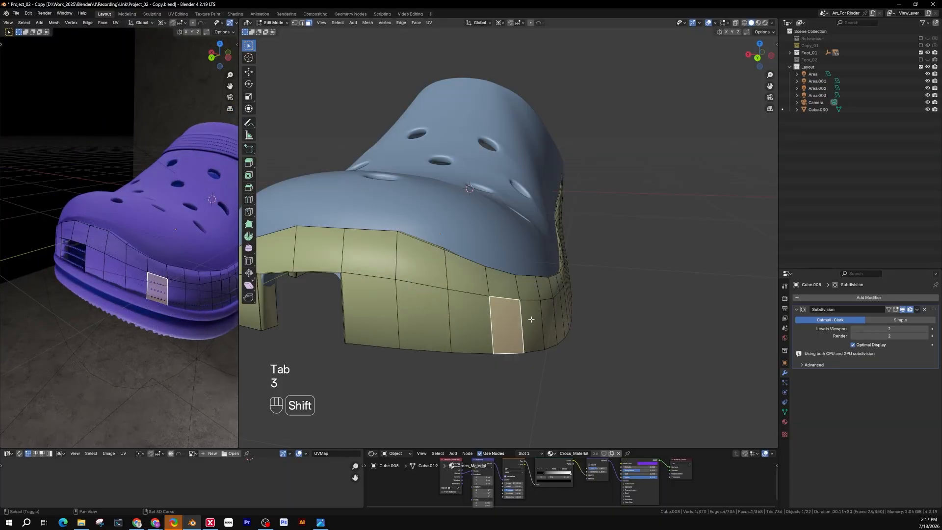
Add the neighbouring outer face with the matching bottom and inner faces of the band, and inset the selection by 0.443 cm
{"action": "middle_click_drag", "start_coordinate": [506, 331], "coordinate": [553, 322]}
{"action": "left_click", "coordinate": [544, 275], "text": "shift"}
{"action": "left_click", "coordinate": [526, 236], "text": "shift"}
{"action": "left_click", "coordinate": [534, 321], "text": "shift"}
{"action": "left_click", "coordinate": [497, 333], "text": "shift"}
{"action": "key", "text": "i"}
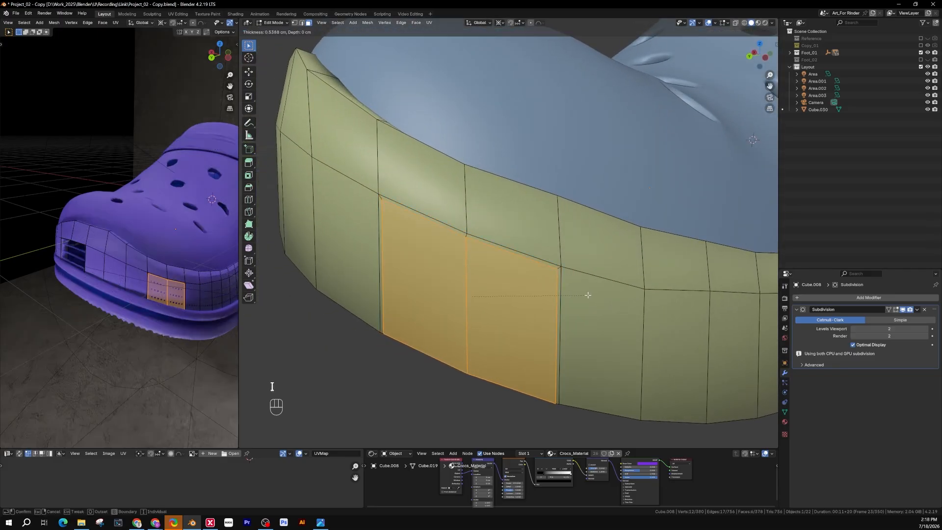
{"action": "left_click", "coordinate": [529, 306]}
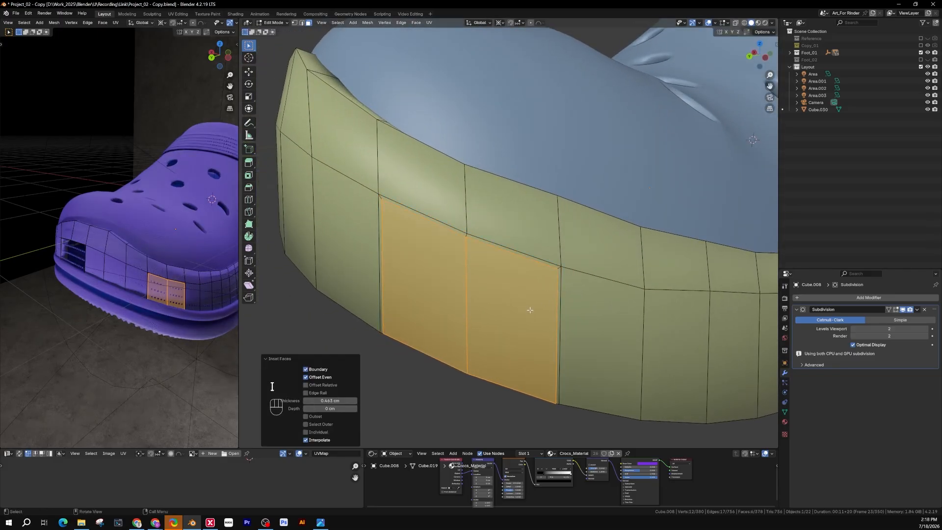
Delete the inset faces to open the green band beside the toe and finish editing it
{"action": "key", "text": "x"}
{"action": "left_click", "coordinate": [530, 310]}
{"action": "mouse_move", "coordinate": [530, 310]}
{"action": "middle_mouse_down"}
{"action": "mouse_move", "coordinate": [568, 273]}
{"action": "mouse_move", "coordinate": [627, 251]}
{"action": "mouse_move", "coordinate": [538, 296]}
{"action": "middle_mouse_up"}
{"action": "key", "text": "Tab"}
Start editing the blue upper shell and select its two outer faces behind the new band opening beside the toe
{"action": "left_click", "coordinate": [481, 318]}
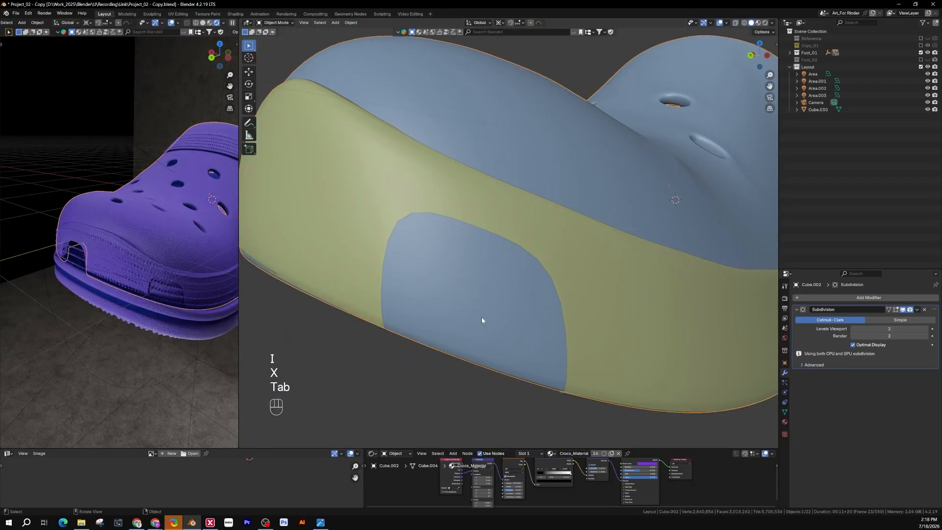
{"action": "key", "text": "Tab"}
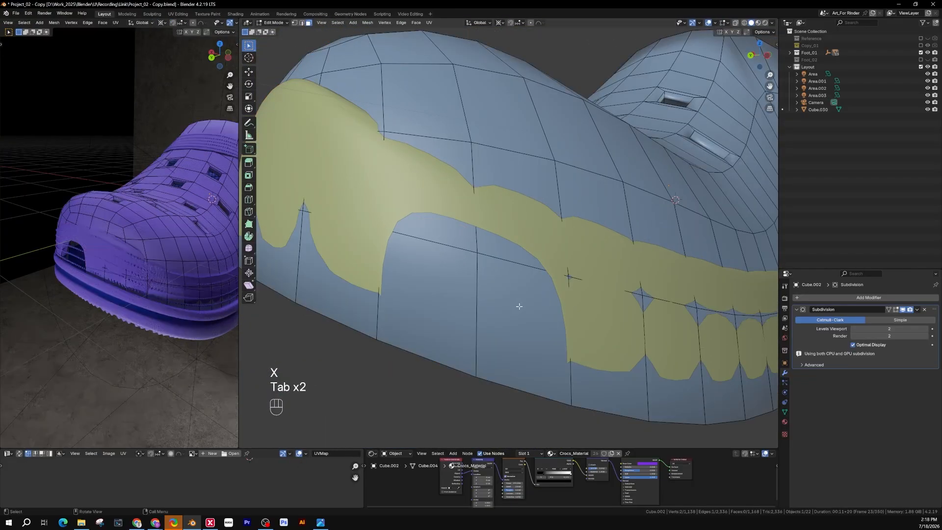
{"action": "left_click", "coordinate": [524, 292]}
{"action": "left_click", "coordinate": [443, 295], "text": "shift"}
{"action": "middle_click_drag", "start_coordinate": [443, 294], "coordinate": [497, 276]}
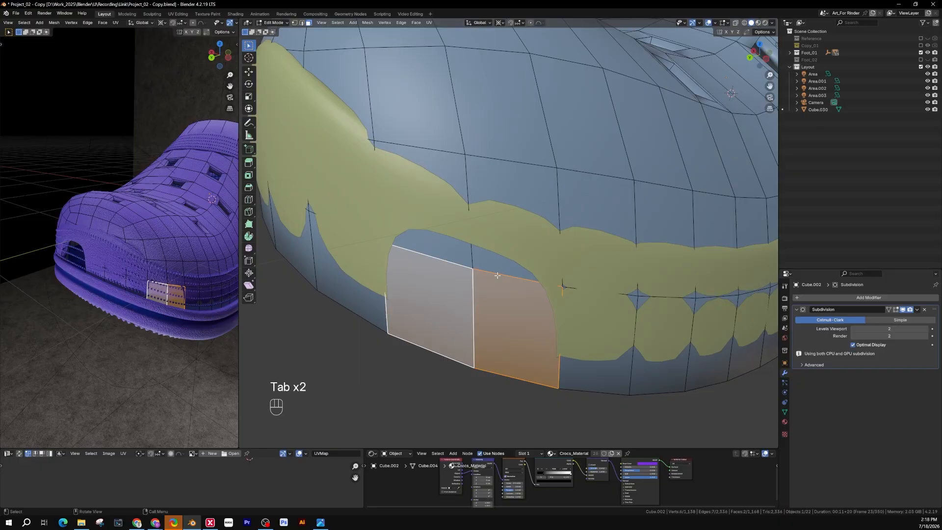
Slide the outer and inner shell vertices at the middle of the opening's upper edge upward by a factor of about 0.40
{"action": "key", "text": "z"}
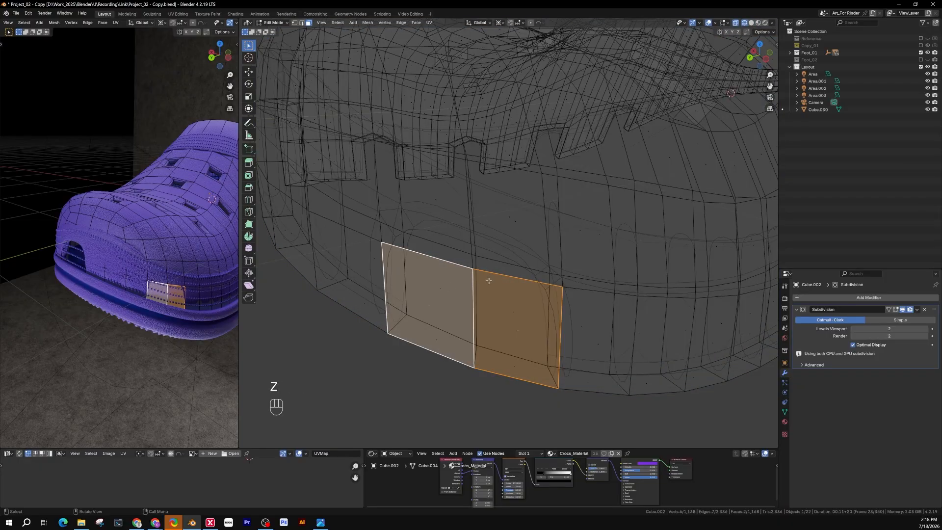
{"action": "key", "text": "1"}
{"action": "left_click", "coordinate": [475, 255]}
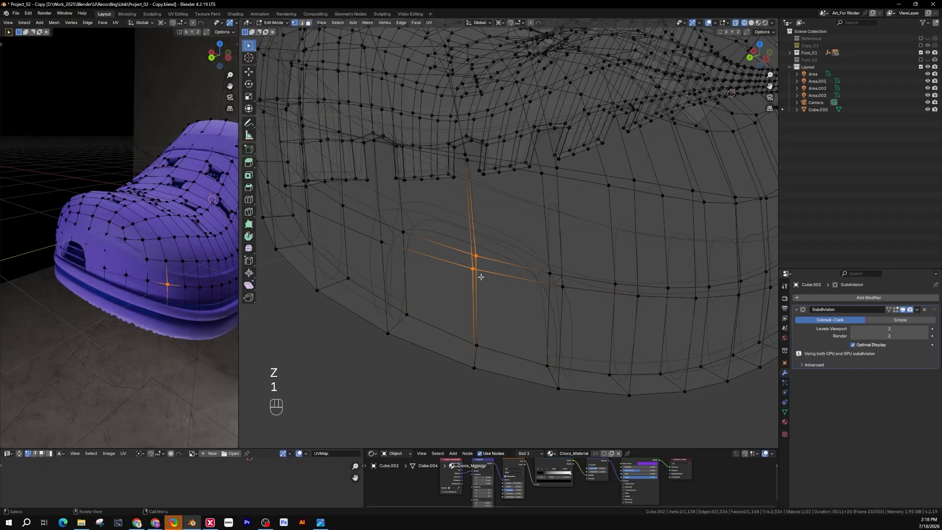
{"action": "middle_click_drag", "start_coordinate": [474, 256], "coordinate": [484, 262]}
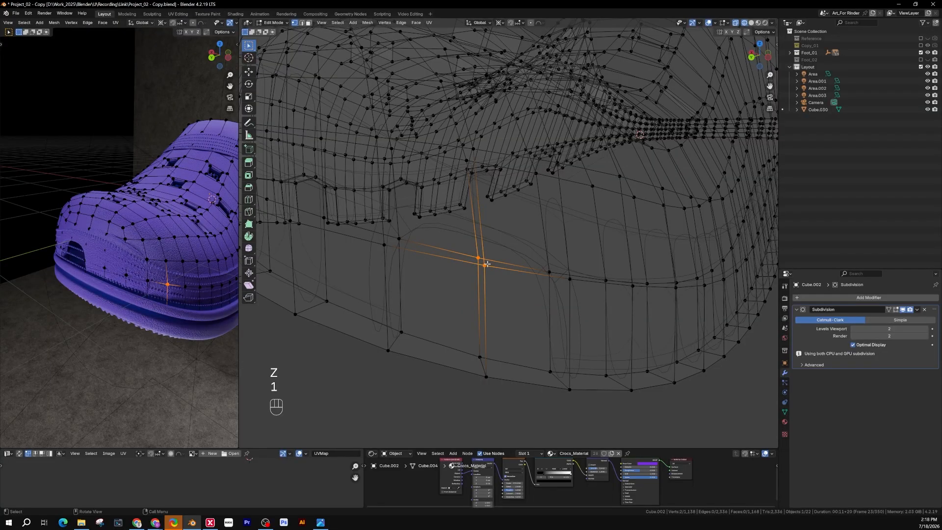
{"action": "key", "text": "z"}
{"action": "left_click", "coordinate": [524, 268]}
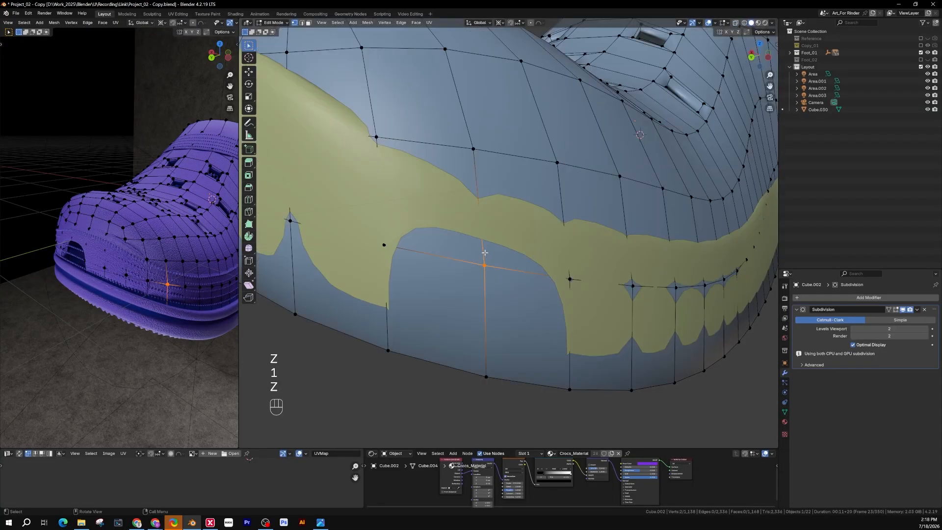
{"action": "key", "text": "g"}
{"action": "key", "text": "g"}
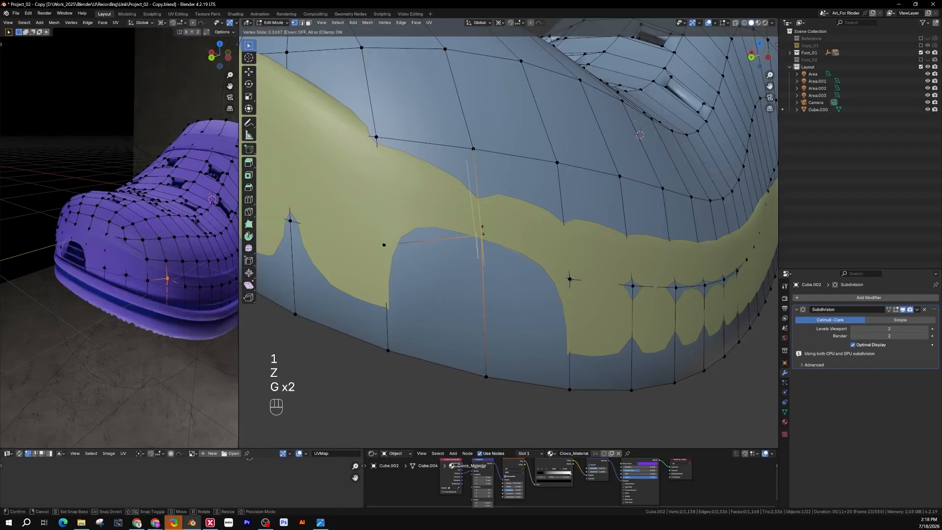
{"action": "left_click", "coordinate": [484, 219]}
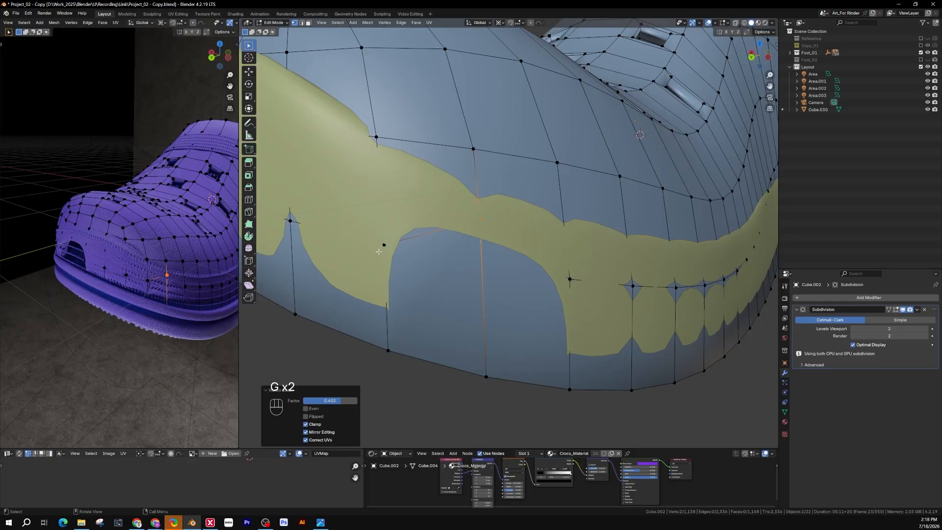
Slide the outer and inner shell vertices at the opening's toe-side upper corner upward by a factor of 0.217
{"action": "key", "text": "z"}
{"action": "left_click", "coordinate": [321, 256]}
{"action": "middle_click_drag", "start_coordinate": [411, 241], "coordinate": [412, 237]}
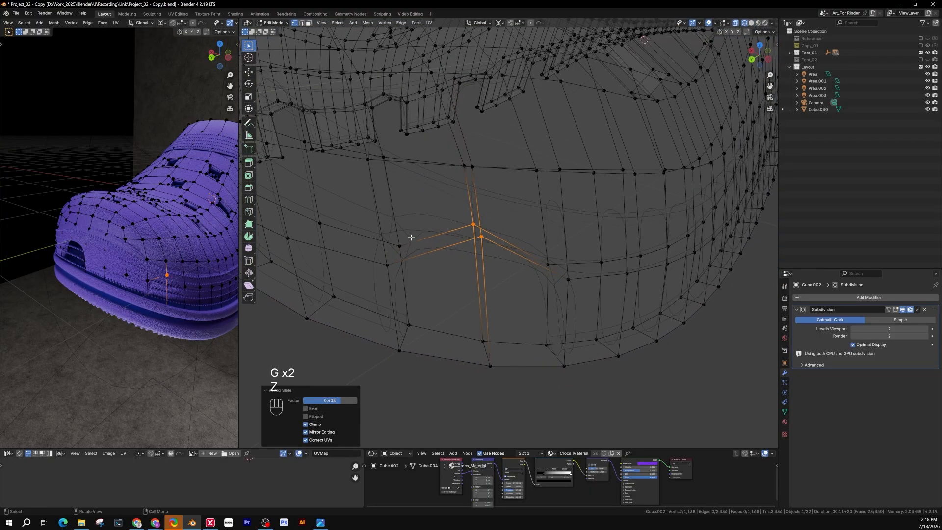
{"action": "left_click_drag", "start_coordinate": [412, 237], "coordinate": [374, 282]}
{"action": "key", "text": "z"}
{"action": "mouse_move", "coordinate": [429, 258]}
{"action": "middle_mouse_down"}
{"action": "mouse_move", "coordinate": [413, 243]}
{"action": "mouse_move", "coordinate": [378, 246]}
{"action": "middle_mouse_up"}
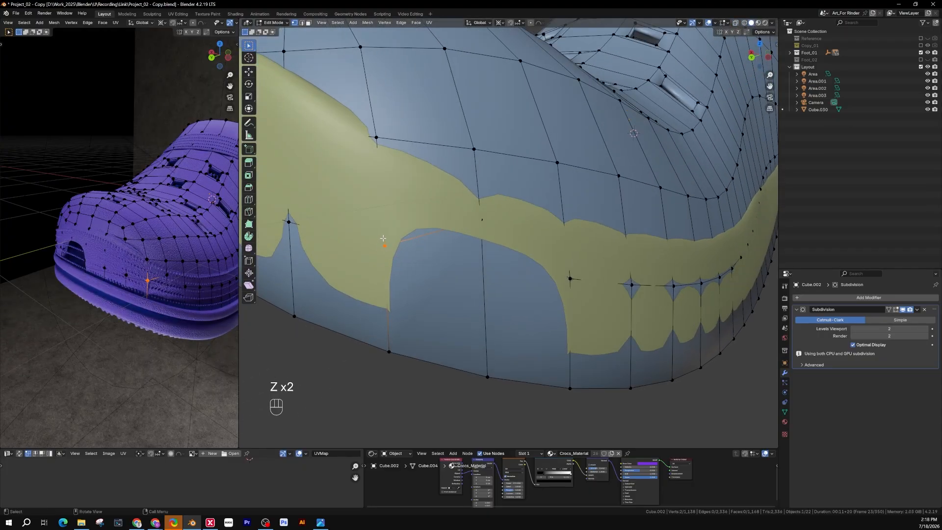
{"action": "key", "text": "g"}
{"action": "key", "text": "g"}
{"action": "left_click", "coordinate": [384, 215]}
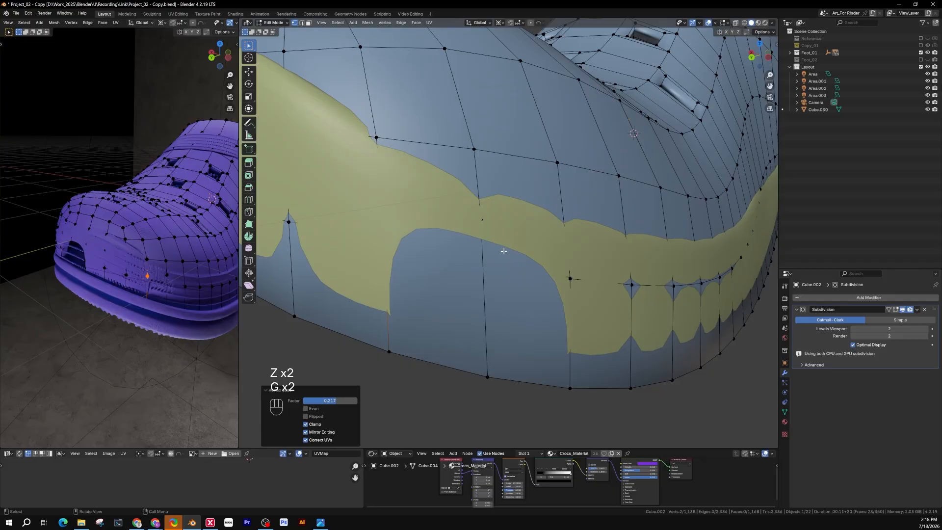
Select the shell's two outer faces behind the band opening together with the matching bottom and inner faces
{"action": "key", "text": "3"}
{"action": "left_click", "coordinate": [516, 296]}
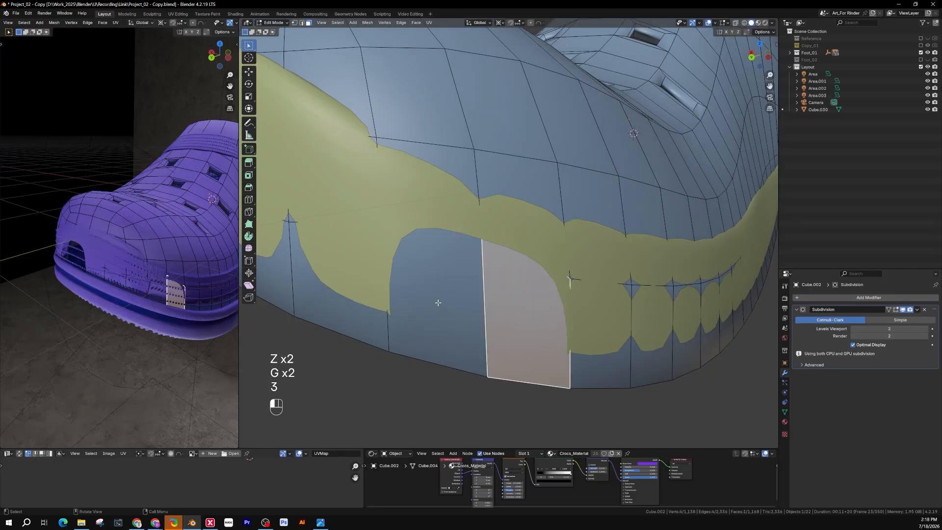
{"action": "middle_click_drag", "start_coordinate": [516, 296], "coordinate": [536, 272]}
{"action": "left_click", "coordinate": [526, 298], "text": "shift"}
{"action": "left_click", "coordinate": [536, 271], "text": "shift"}
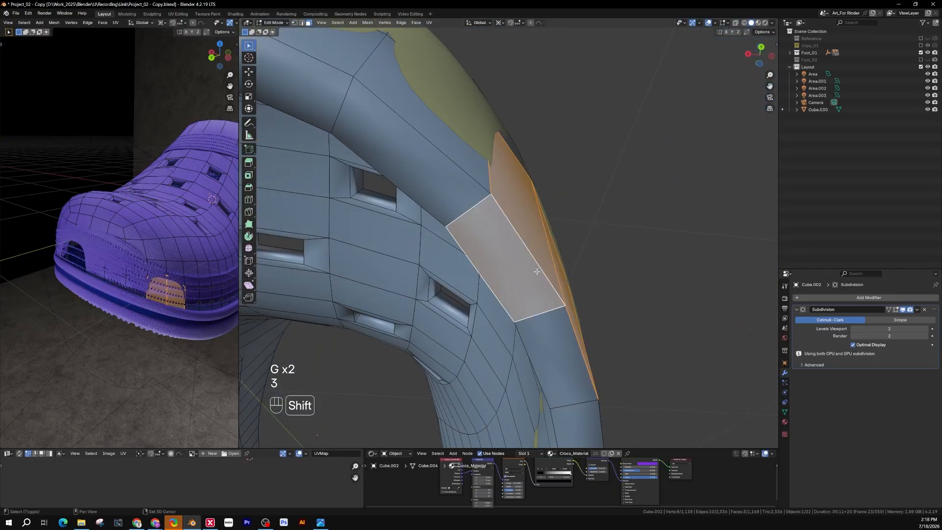
{"action": "left_click", "coordinate": [553, 338], "text": "shift"}
{"action": "middle_click_drag", "start_coordinate": [553, 339], "coordinate": [485, 333]}
{"action": "left_click", "coordinate": [614, 344], "text": "shift"}
{"action": "scroll", "coordinate": [519, 323], "scroll_direction": "up", "scroll_amount": 3}
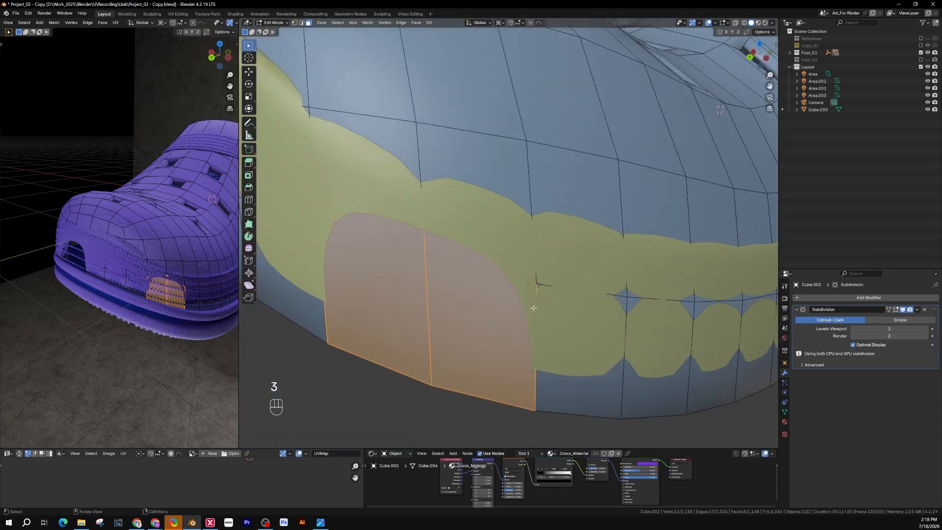
Inset the selected shell faces by about 0.49 cm and delete them to cut the opening through the shell
{"action": "key", "text": "i"}
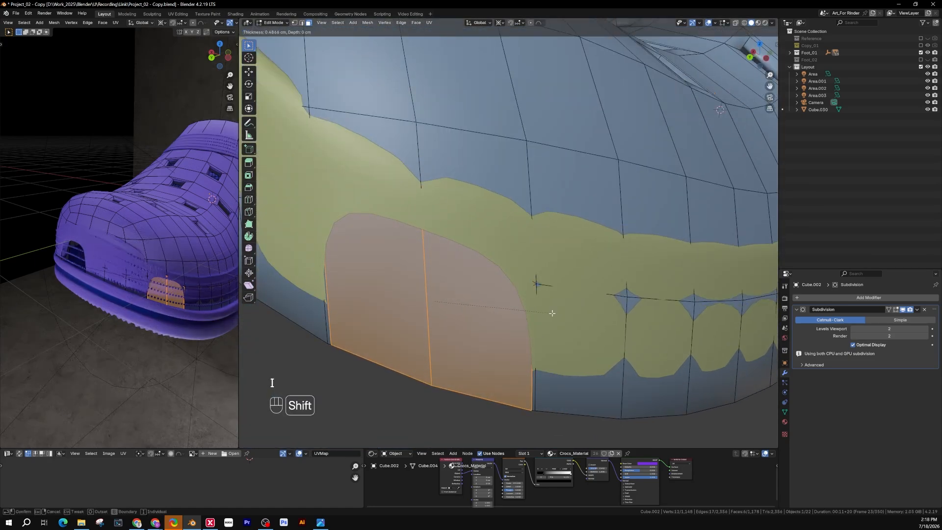
{"action": "left_click", "coordinate": [552, 312]}
{"action": "middle_click_drag", "start_coordinate": [507, 326], "coordinate": [512, 354]}
{"action": "key", "text": "x"}
{"action": "left_click", "coordinate": [488, 325]}
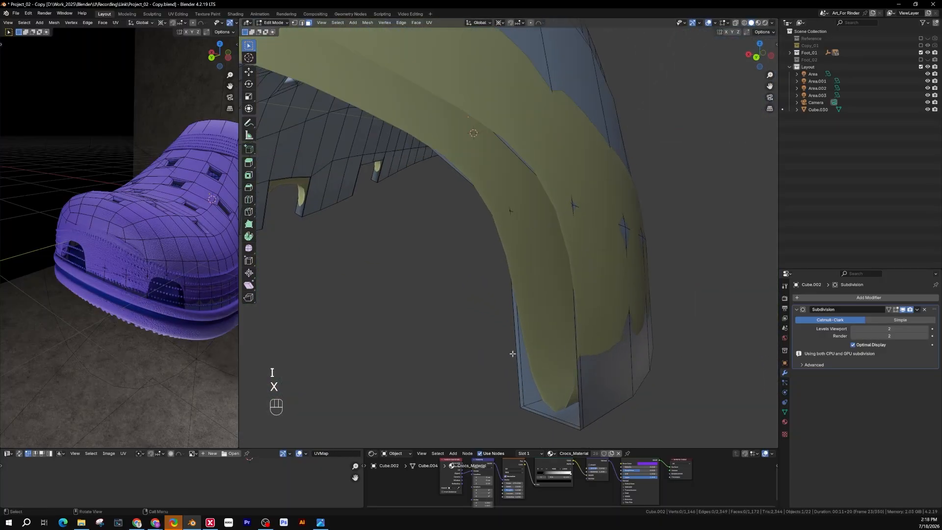
Fill the gap between the shell's outer and inner walls all around the new opening with faces and finish editing the shell
{"action": "key", "text": "2"}
{"action": "left_click", "coordinate": [517, 380]}
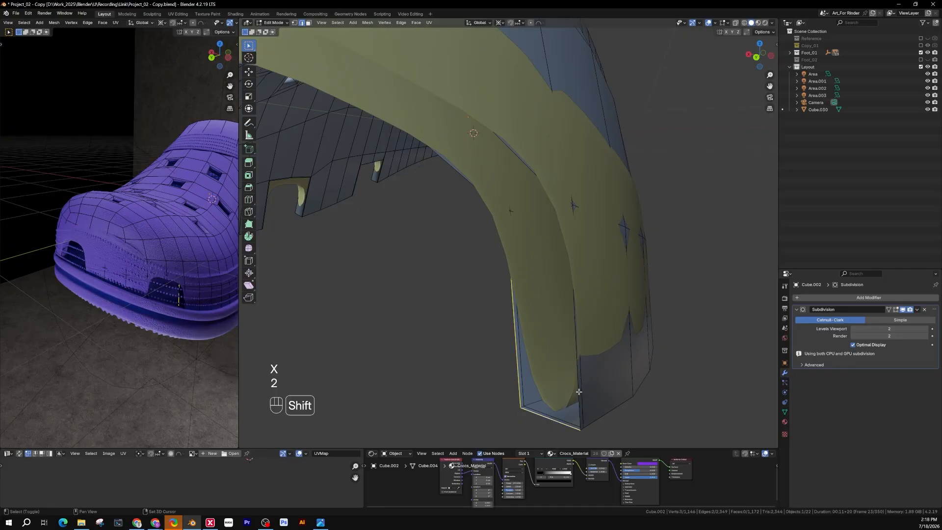
{"action": "key", "text": "f"}
{"action": "middle_click_drag", "start_coordinate": [569, 400], "coordinate": [549, 357]}
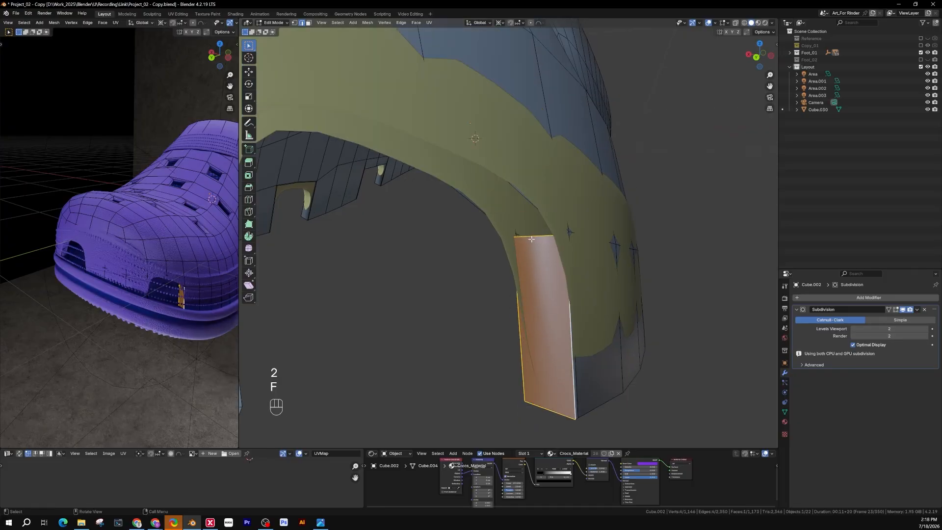
{"action": "key", "text": "f"}
{"action": "middle_click_drag", "start_coordinate": [531, 239], "coordinate": [410, 231]}
{"action": "key", "text": "f"}
{"action": "key", "text": "f"}
{"action": "middle_click_drag", "start_coordinate": [443, 314], "coordinate": [460, 346]}
{"action": "key", "text": "Tab"}
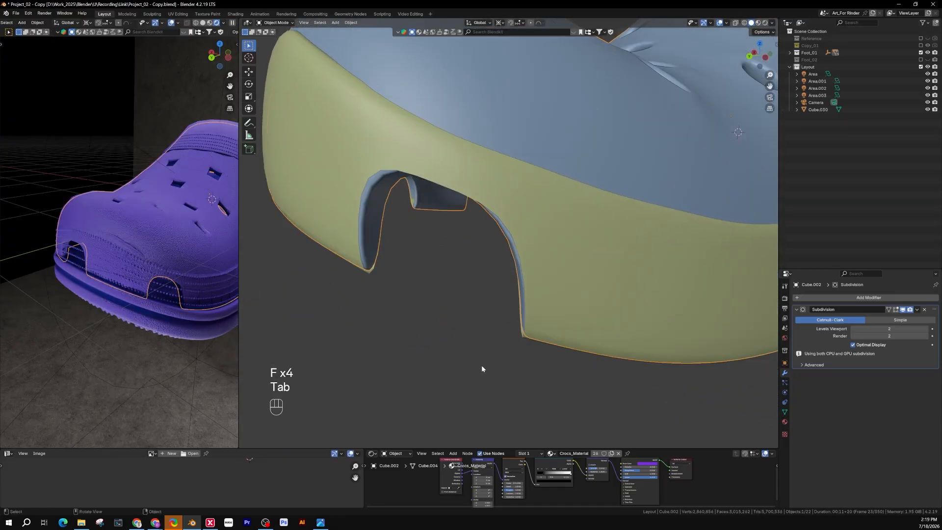
Start editing the green band and fill the open lower side wall of its opening beside the toe with a face
{"action": "left_click", "coordinate": [552, 257]}
{"action": "middle_click_drag", "start_coordinate": [552, 257], "coordinate": [543, 327]}
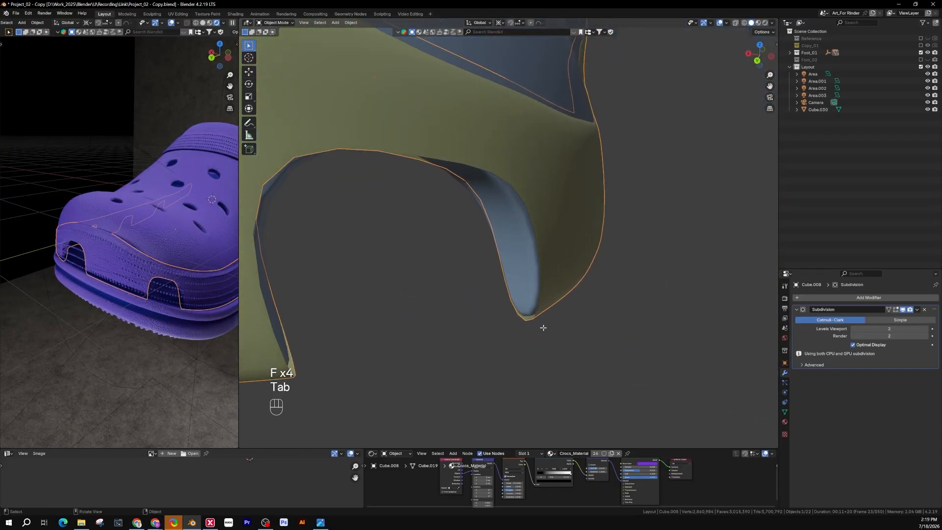
{"action": "key", "text": "Tab"}
{"action": "left_click", "coordinate": [516, 324], "text": "shift"}
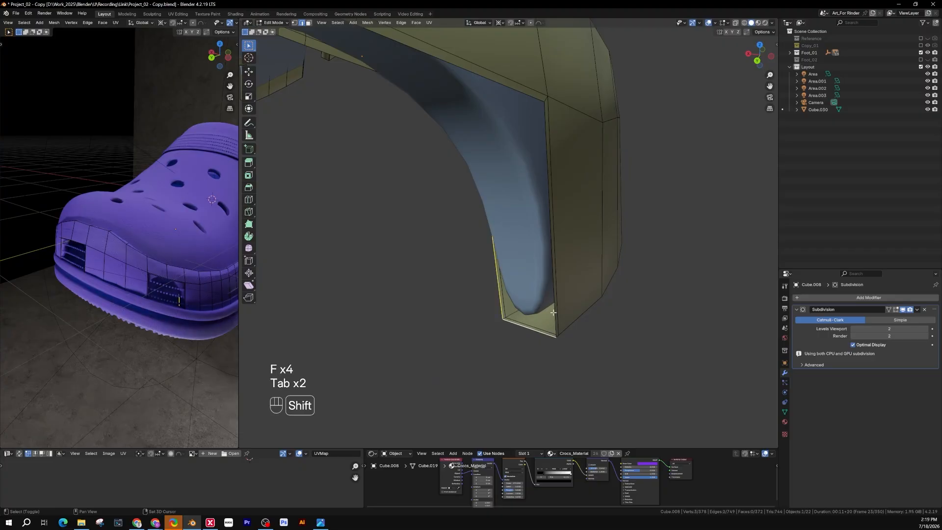
{"action": "scroll", "coordinate": [531, 277], "scroll_direction": "down", "scroll_amount": 3}
{"action": "key", "text": "f"}
Fill the remaining gaps around the green band's opening beside the toe with faces and finish editing the band
{"action": "middle_click_drag", "start_coordinate": [519, 257], "coordinate": [584, 216]}
{"action": "left_click", "coordinate": [528, 181]}
{"action": "key", "text": "f"}
{"action": "key", "text": "f"}
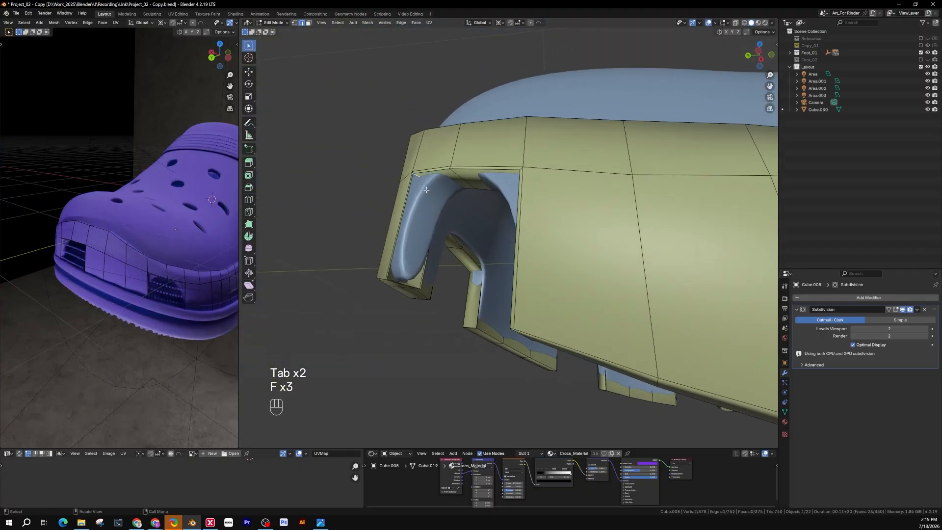
{"action": "key", "text": "f"}
{"action": "scroll", "coordinate": [488, 327], "scroll_direction": "up", "scroll_amount": 3}
{"action": "middle_click_drag", "start_coordinate": [510, 314], "coordinate": [461, 245]}
{"action": "key", "text": "Tab"}
Reopen the green band for face editing and select two adjacent lower-row outer faces farther along the side, behind the toe opening
{"action": "middle_click_drag", "start_coordinate": [157, 300], "coordinate": [181, 277]}
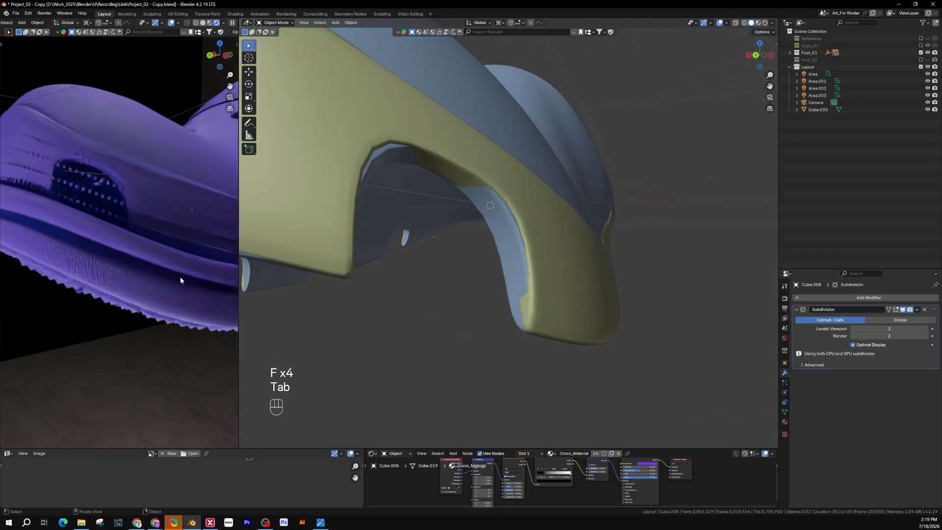
{"action": "scroll", "coordinate": [139, 252], "scroll_direction": "down", "scroll_amount": 3}
{"action": "middle_click_drag", "start_coordinate": [534, 307], "coordinate": [540, 367]}
{"action": "key", "text": "Tab"}
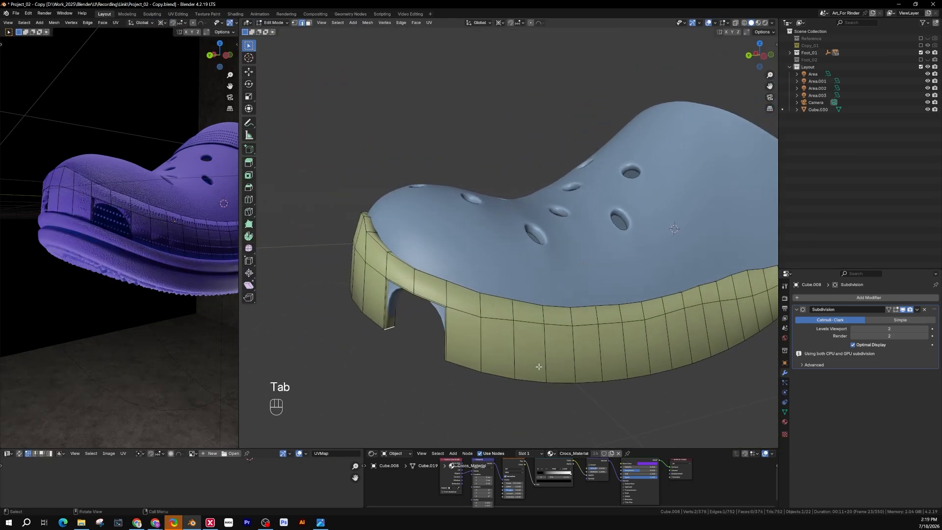
{"action": "key", "text": "3"}
{"action": "left_click", "coordinate": [463, 338]}
{"action": "left_click", "coordinate": [559, 343]}
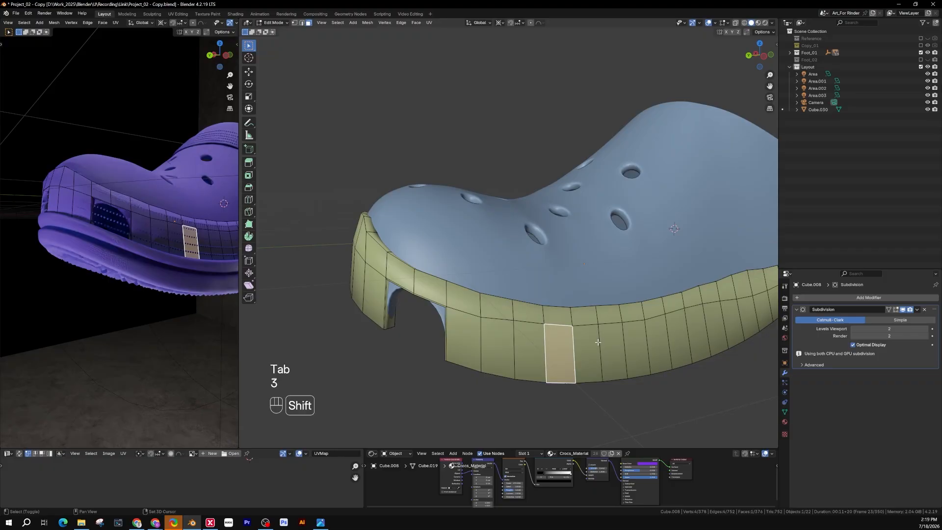
{"action": "left_click", "coordinate": [599, 345], "text": "shift"}
Add the matching inner and bottom faces of the green band to the two selected outer faces
{"action": "middle_click_drag", "start_coordinate": [575, 353], "coordinate": [613, 319]}
{"action": "left_click", "coordinate": [557, 211], "text": "shift"}
{"action": "left_click", "coordinate": [524, 188], "text": "shift"}
{"action": "left_click", "coordinate": [622, 326], "text": "shift"}
{"action": "left_click", "coordinate": [582, 331], "text": "shift"}
{"action": "scroll", "coordinate": [516, 306], "scroll_direction": "up", "scroll_amount": 2}
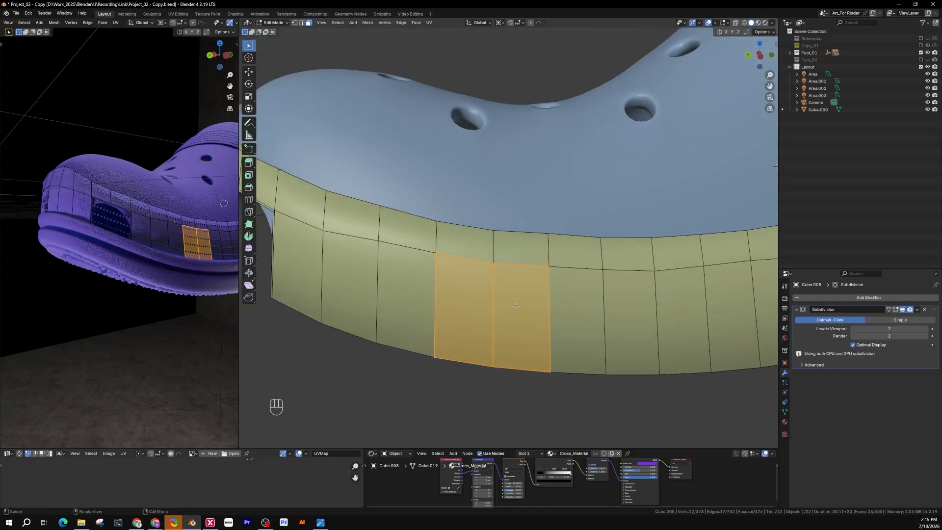
Inset the selected band faces by 0.7414 cm, delete them to open the band's side, and finish editing it
{"action": "key", "text": "i"}
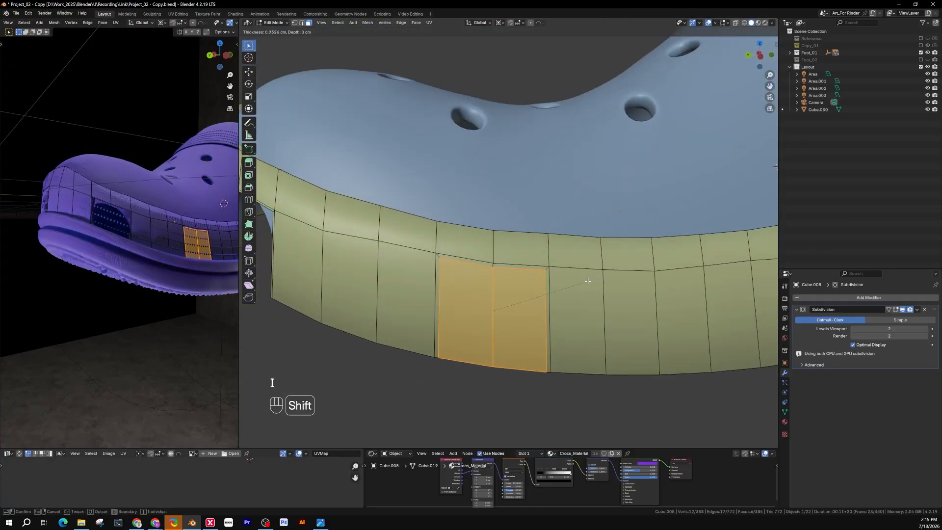
{"action": "left_click", "coordinate": [594, 273]}
{"action": "middle_click_drag", "start_coordinate": [593, 273], "coordinate": [541, 292]}
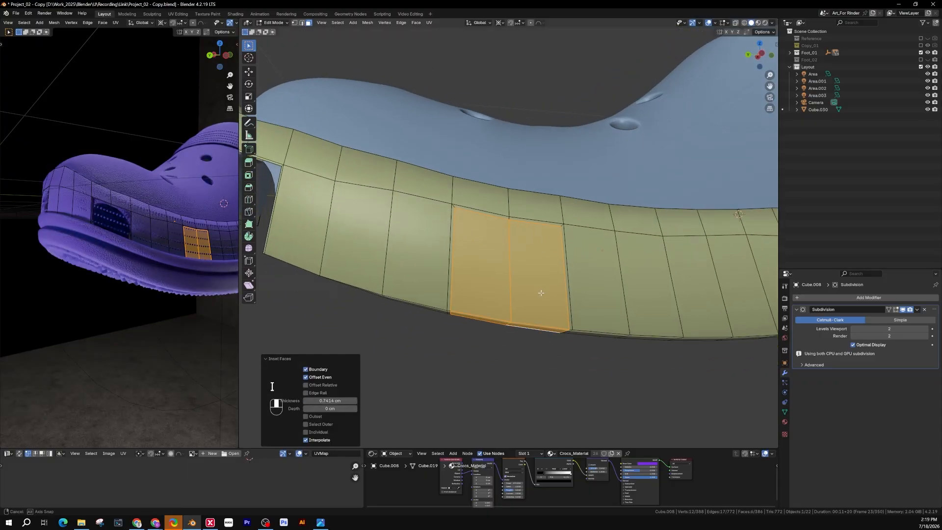
{"action": "key", "text": "x"}
{"action": "left_click", "coordinate": [529, 298]}
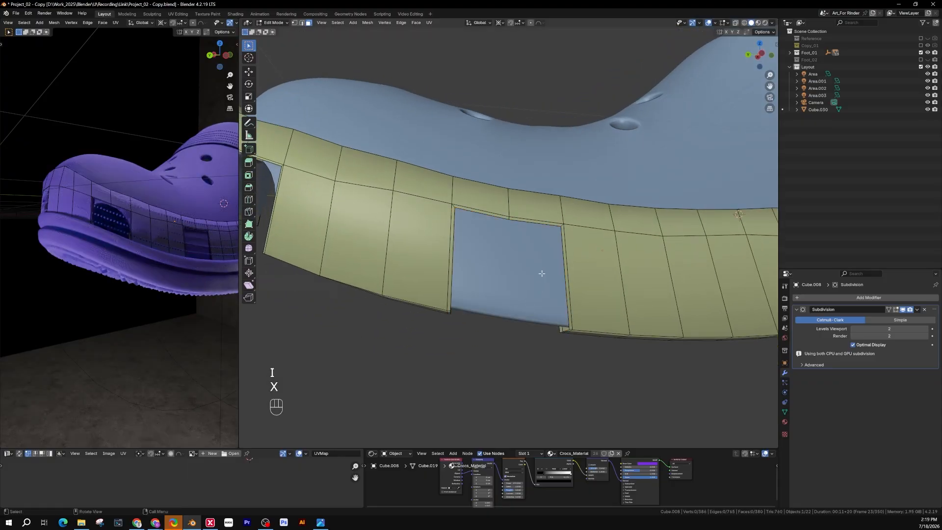
{"action": "key", "text": "Tab"}
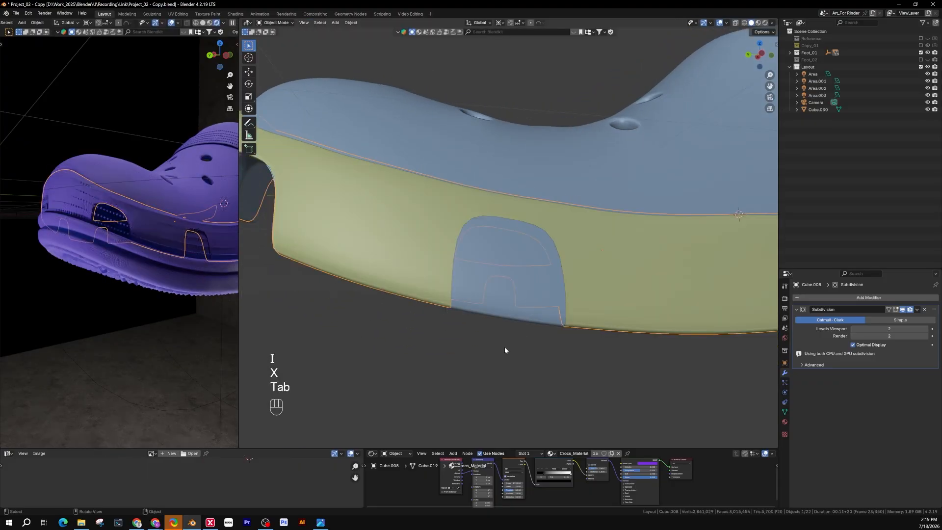
Start editing the blue upper shell and select its two outer faces behind the band's new side opening
{"action": "middle_click_drag", "start_coordinate": [504, 347], "coordinate": [479, 285]}
{"action": "key", "text": "Tab"}
{"action": "left_click", "coordinate": [545, 280]}
{"action": "left_click", "coordinate": [505, 269], "text": "shift"}
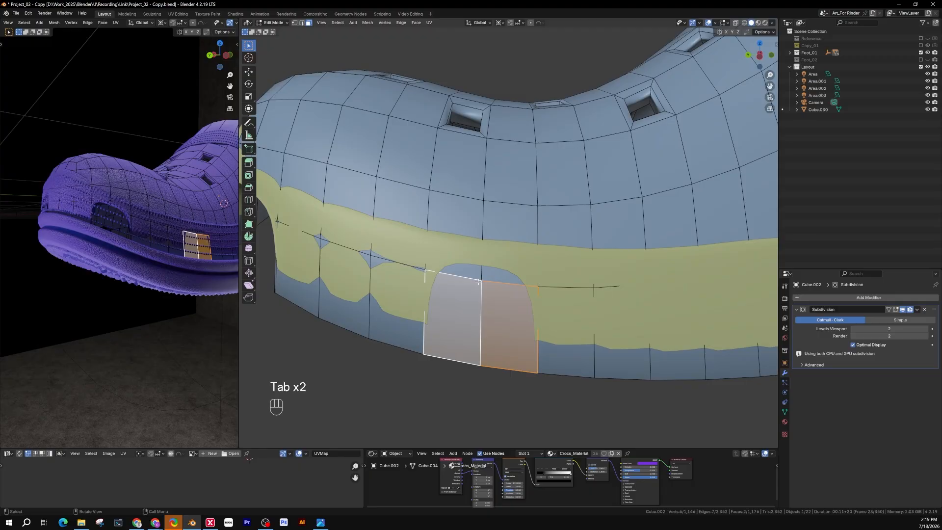
Slide the top middle vertex of the shell faces behind the band's side opening upward along its edge by a factor of about 0.35
{"action": "key", "text": "1"}
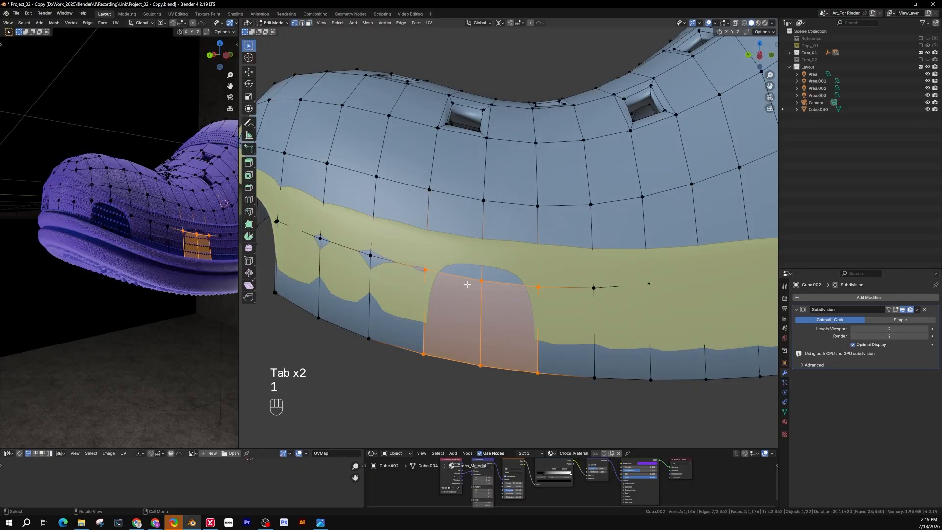
{"action": "key", "text": "z"}
{"action": "scroll", "coordinate": [471, 282], "scroll_direction": "up", "scroll_amount": 3}
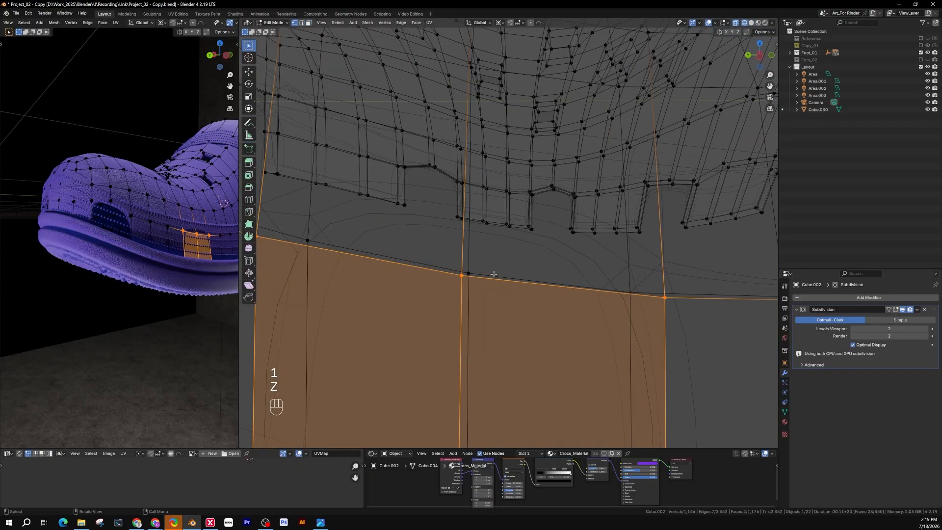
{"action": "left_click", "coordinate": [466, 279]}
{"action": "key", "text": "z"}
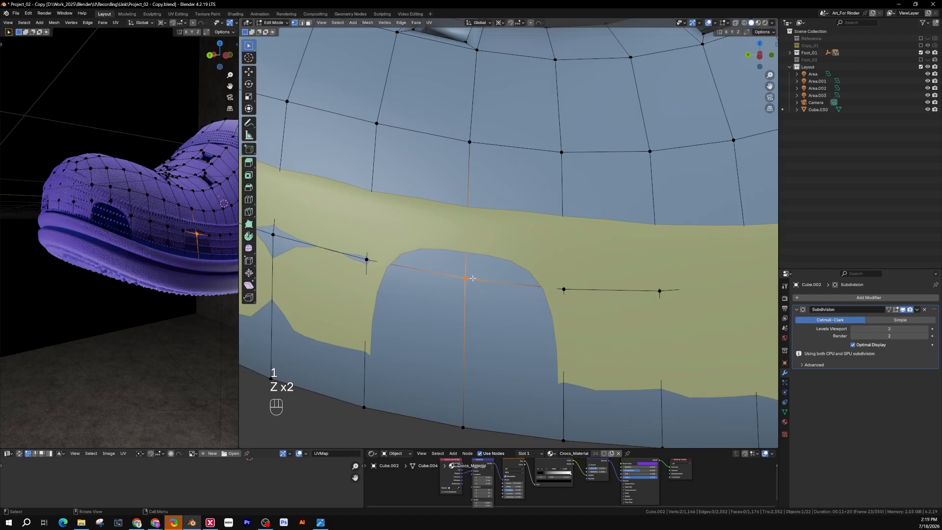
{"action": "key", "text": "g"}
{"action": "key", "text": "g"}
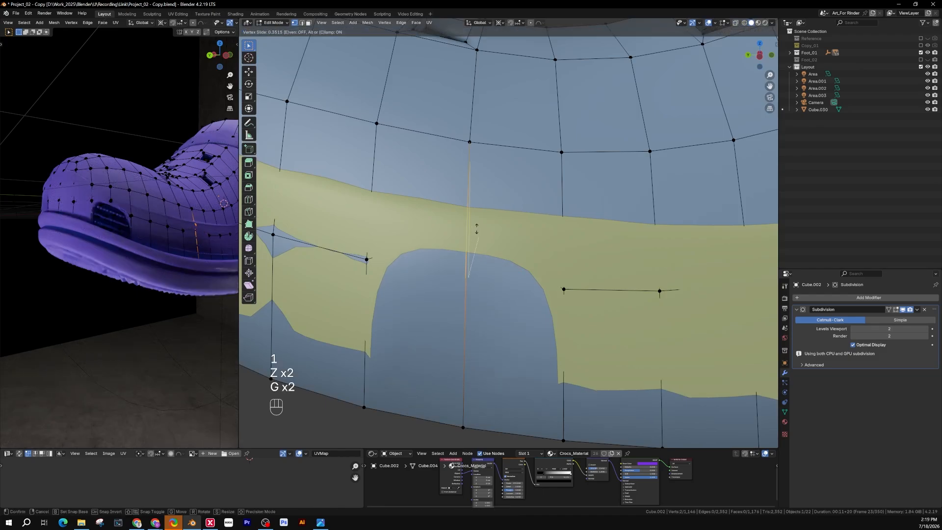
{"action": "left_click", "coordinate": [476, 230]}
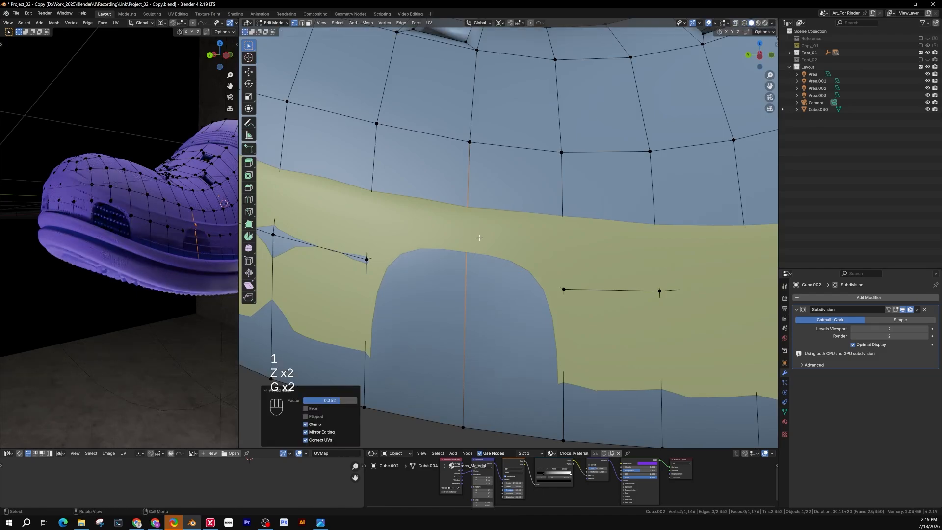
Select the shell's two outer faces behind the side opening together with their matching bottom and inner faces
{"action": "key", "text": "3"}
{"action": "left_click", "coordinate": [472, 299]}
{"action": "left_click", "coordinate": [444, 311], "text": "shift"}
{"action": "middle_click_drag", "start_coordinate": [444, 311], "coordinate": [506, 250]}
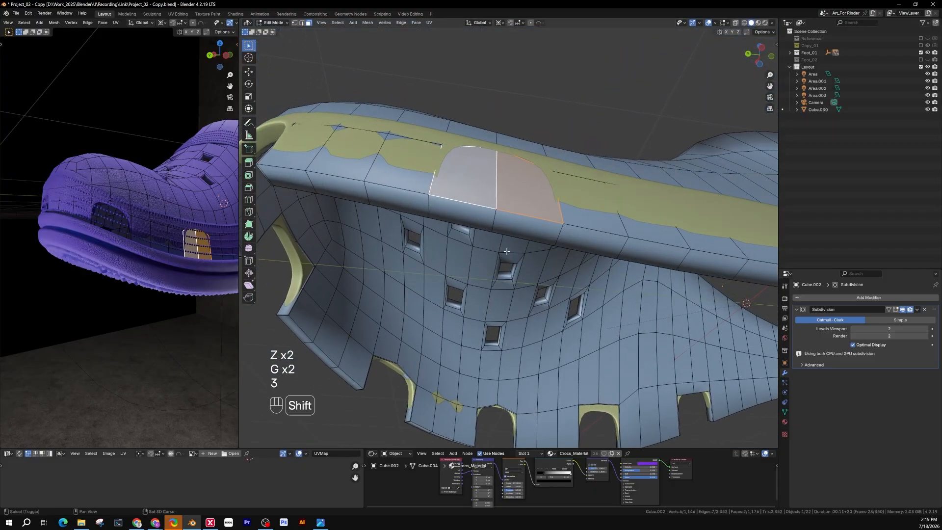
{"action": "left_click", "coordinate": [519, 227], "text": "shift"}
{"action": "left_click", "coordinate": [469, 215], "text": "shift"}
{"action": "middle_click_drag", "start_coordinate": [468, 215], "coordinate": [532, 296]}
{"action": "left_click", "coordinate": [616, 298], "text": "shift"}
{"action": "left_click", "coordinate": [602, 296], "text": "shift"}
Inset the selected shell faces by 0.5312 cm and delete them to cut the side opening through the shell
{"action": "scroll", "coordinate": [531, 296], "scroll_direction": "up", "scroll_amount": 3}
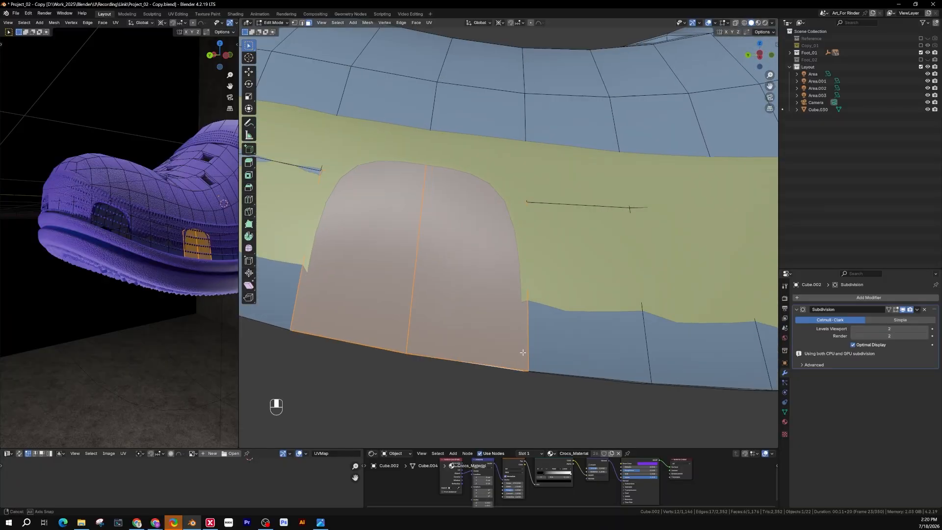
{"action": "scroll", "coordinate": [522, 352], "scroll_direction": "down", "scroll_amount": 1}
{"action": "key", "text": "i"}
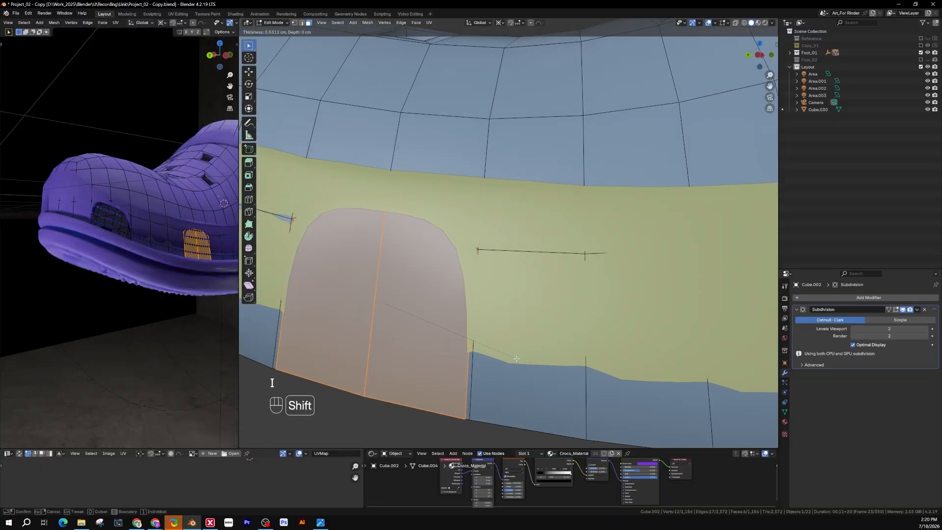
{"action": "left_click", "coordinate": [516, 358]}
{"action": "scroll", "coordinate": [520, 351], "scroll_direction": "down", "scroll_amount": 4}
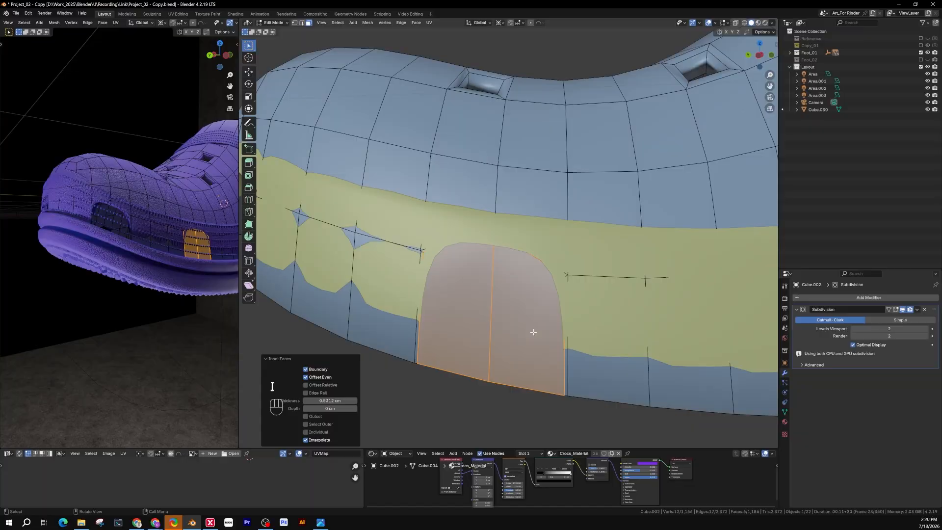
{"action": "key", "text": "x"}
{"action": "left_click", "coordinate": [530, 333]}
Fill the gap between the shell's outer and inner surfaces around the side opening with a continuous strip of wall faces
{"action": "middle_click_drag", "start_coordinate": [523, 330], "coordinate": [594, 358]}
{"action": "scroll", "coordinate": [594, 343], "scroll_direction": "up", "scroll_amount": 4}
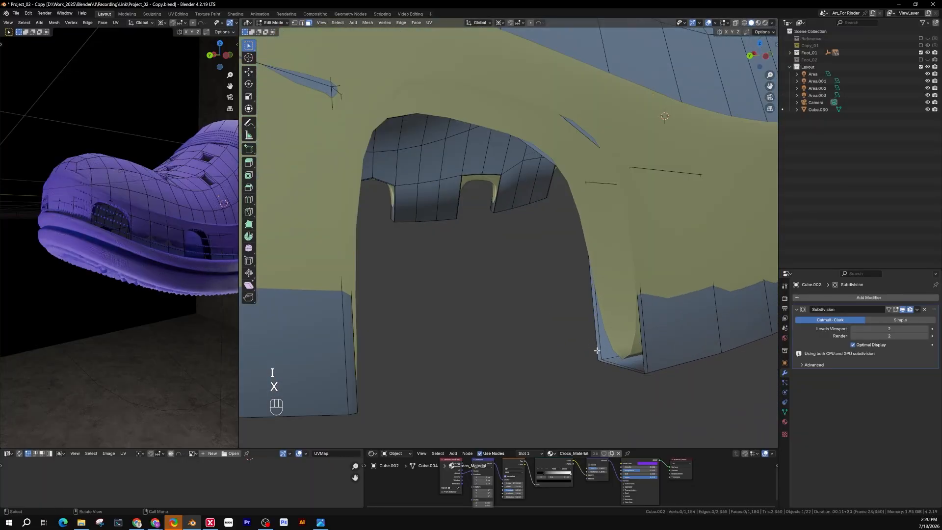
{"action": "key", "text": "2"}
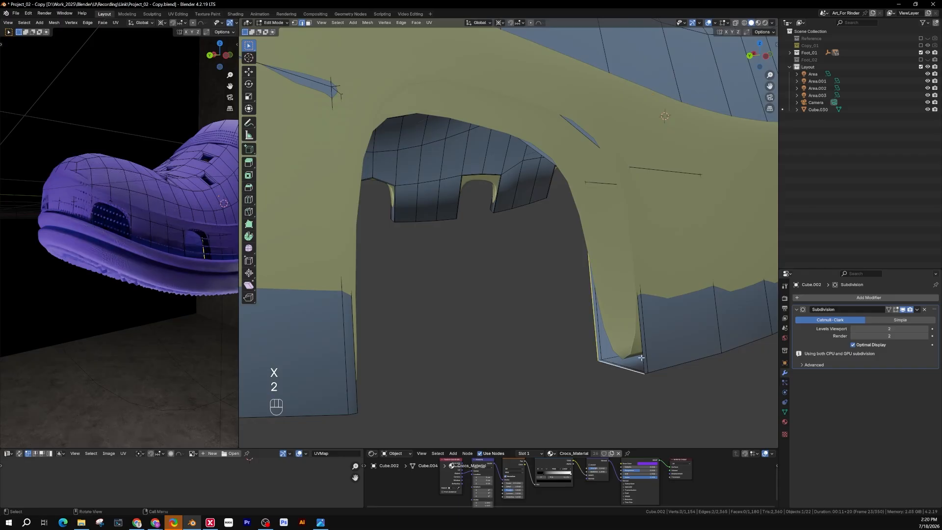
{"action": "key", "text": "f"}
{"action": "middle_click_drag", "start_coordinate": [640, 341], "coordinate": [640, 304]}
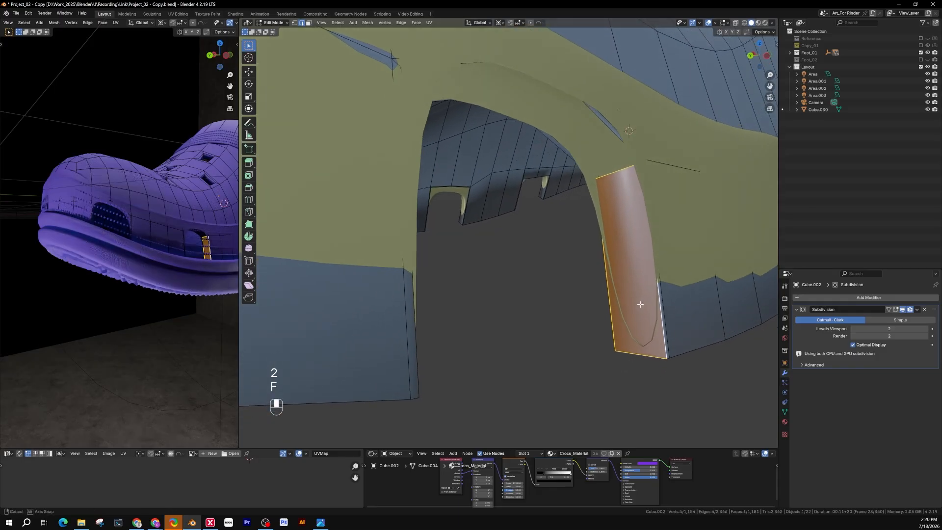
{"action": "left_click", "coordinate": [610, 165]}
{"action": "key", "text": "f"}
{"action": "middle_click_drag", "start_coordinate": [588, 191], "coordinate": [510, 216]}
{"action": "key", "text": "f"}
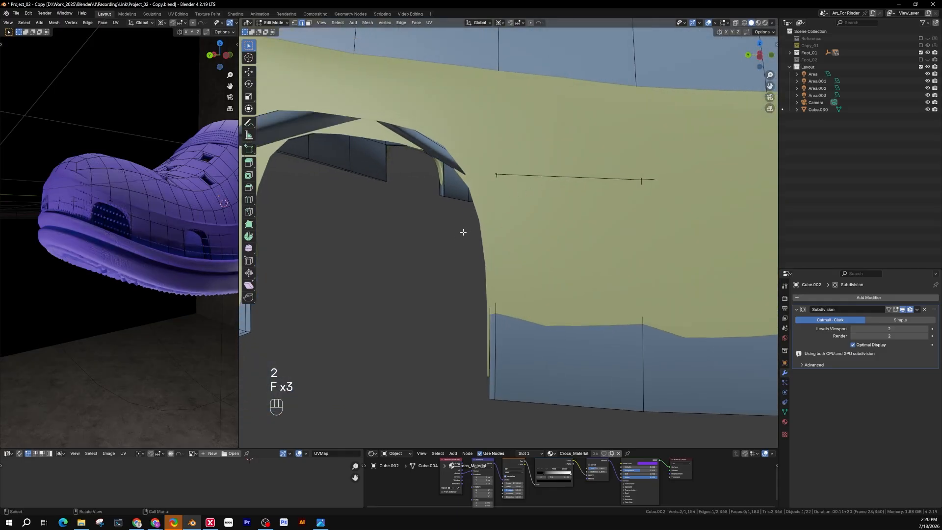
{"action": "key", "text": "f"}
Switch editing to the green band and select the outer and inner vertical edges at one end of its side opening
{"action": "middle_click_drag", "start_coordinate": [382, 298], "coordinate": [651, 324], "text": "shift"}
{"action": "key", "text": "Tab"}
{"action": "key", "text": "Tab"}
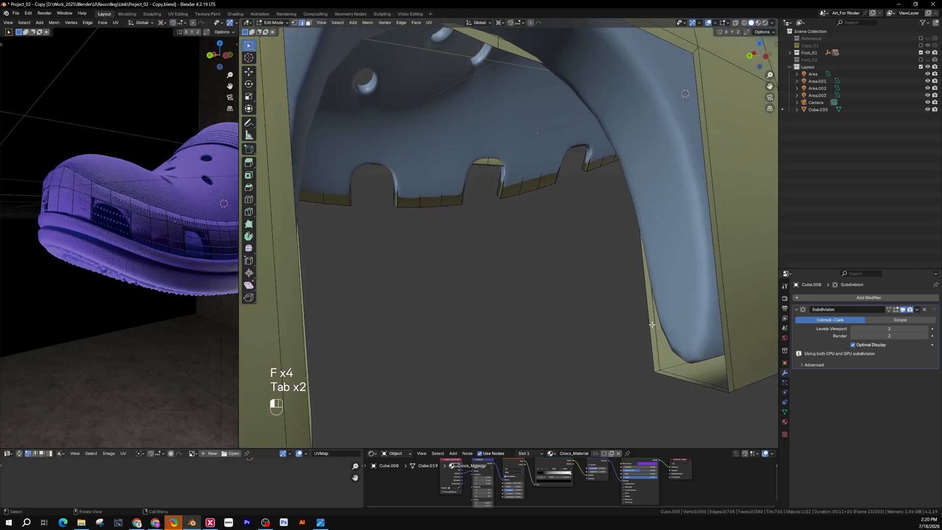
{"action": "left_click", "coordinate": [653, 341]}
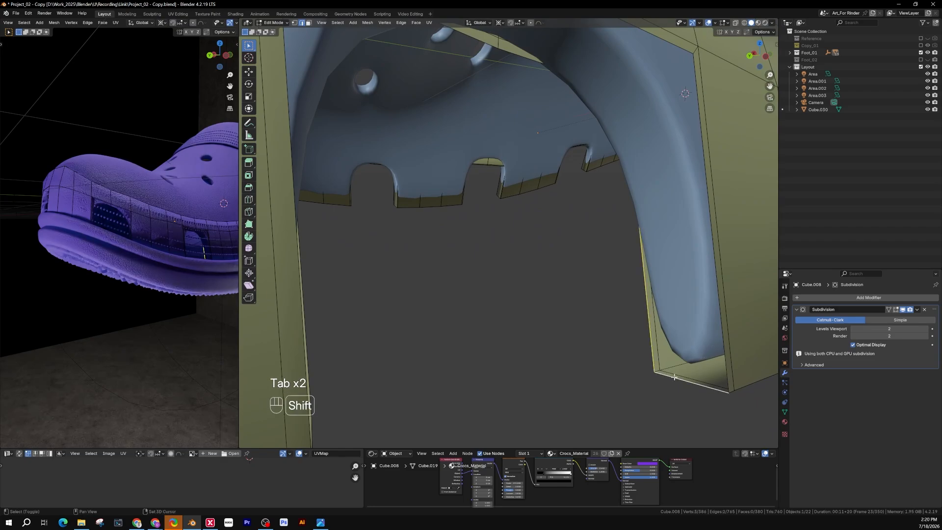
{"action": "middle_click_drag", "start_coordinate": [674, 376], "coordinate": [720, 379]}
{"action": "left_click", "coordinate": [722, 375], "text": "shift"}
{"action": "key", "text": "g"}
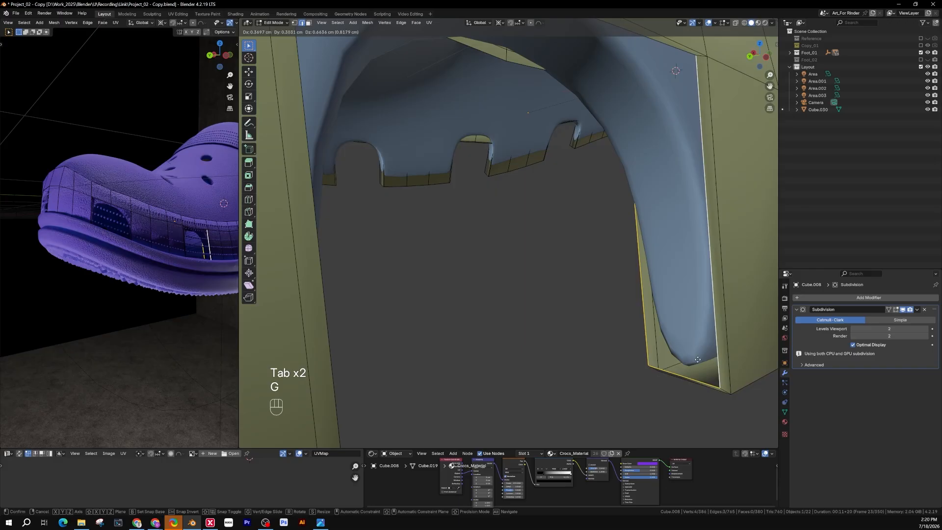
{"action": "left_click", "coordinate": [697, 359]}
{"action": "key", "text": "ctrl+z"}
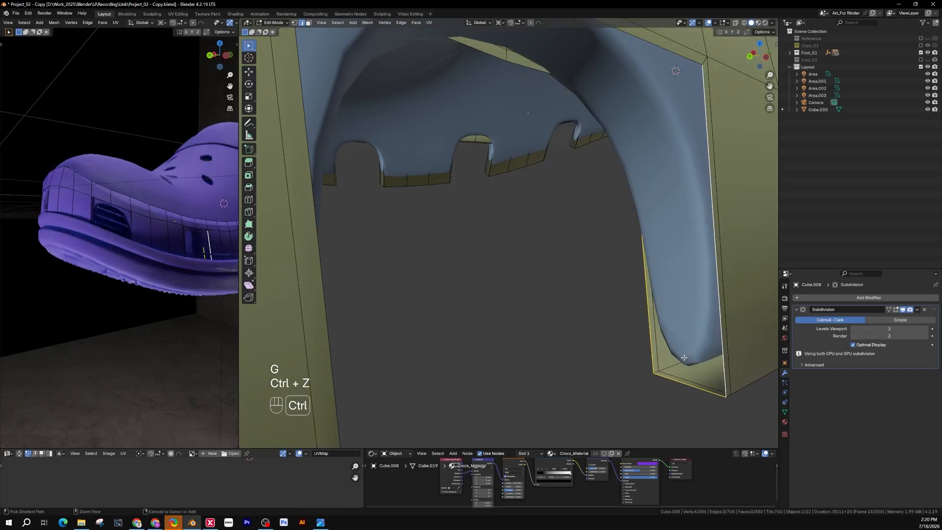
Fill the inner walls of the green band's side opening between its outer and inner edges, and finish editing the band
{"action": "key", "text": "f"}
{"action": "middle_click_drag", "start_coordinate": [685, 355], "coordinate": [686, 321]}
{"action": "middle_click_drag", "start_coordinate": [647, 215], "coordinate": [569, 330], "text": "shift"}
{"action": "left_click", "coordinate": [590, 169]}
{"action": "scroll", "coordinate": [590, 170], "scroll_direction": "down", "scroll_amount": 3}
{"action": "middle_click_drag", "start_coordinate": [578, 179], "coordinate": [552, 206]}
{"action": "middle_click_drag", "start_coordinate": [552, 206], "coordinate": [461, 204], "text": "shift"}
{"action": "key", "text": "f"}
{"action": "key", "text": "f"}
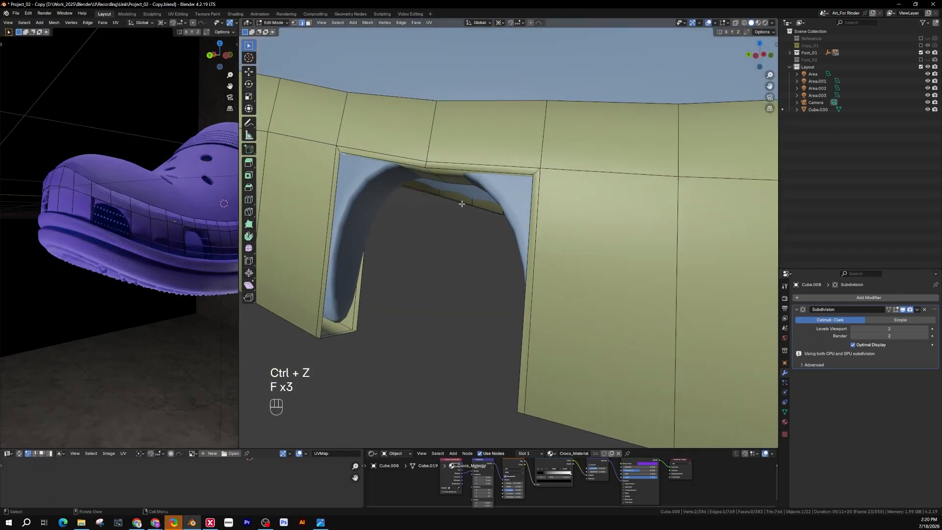
{"action": "key", "text": "f"}
{"action": "key", "text": "Tab"}
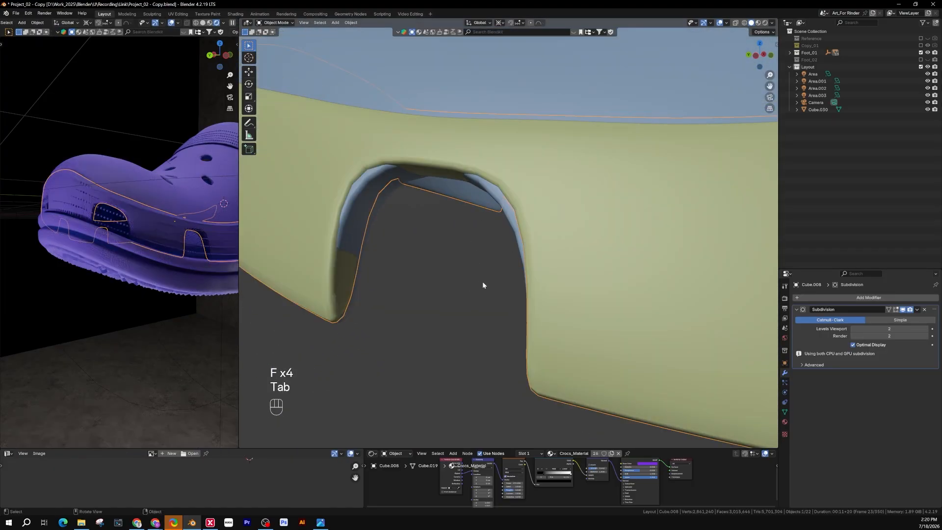
Examine the finished toe and side openings on the clog and compare them with the rendered shoe
{"action": "middle_click_drag", "start_coordinate": [478, 281], "coordinate": [518, 302]}
{"action": "scroll", "coordinate": [519, 302], "scroll_direction": "down", "scroll_amount": 5}
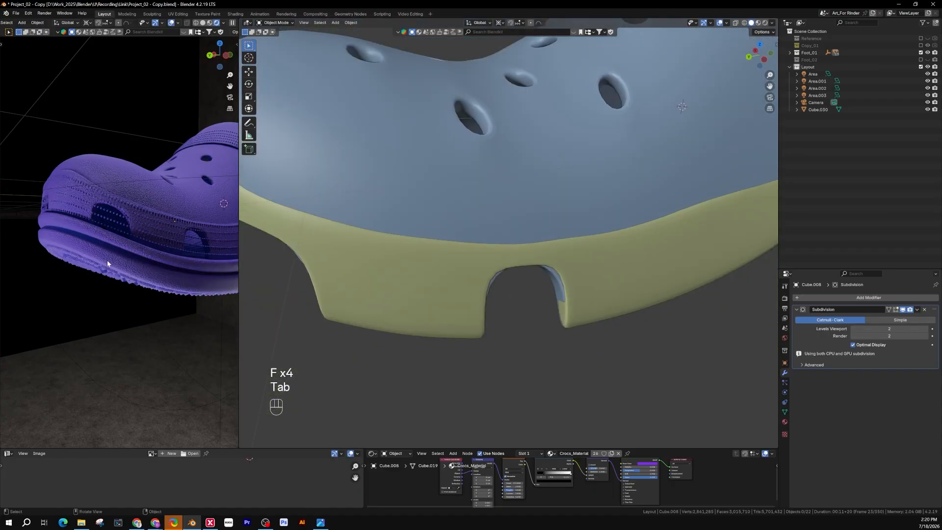
{"action": "middle_click_drag", "start_coordinate": [107, 260], "coordinate": [151, 252]}
{"action": "scroll", "coordinate": [163, 246], "scroll_direction": "up", "scroll_amount": 2}
{"action": "scroll", "coordinate": [509, 311], "scroll_direction": "down", "scroll_amount": 5}
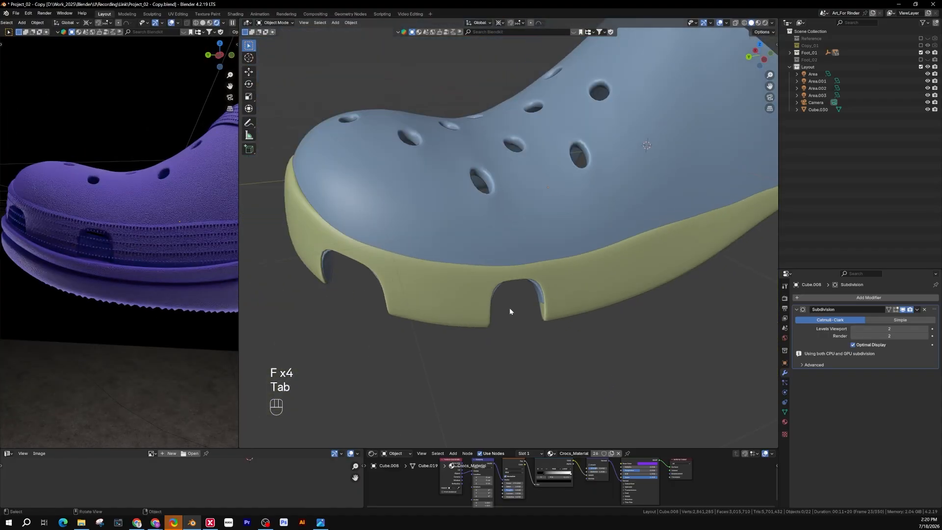
{"action": "middle_click_drag", "start_coordinate": [509, 311], "coordinate": [547, 304]}
{"action": "scroll", "coordinate": [547, 304], "scroll_direction": "down", "scroll_amount": 4}
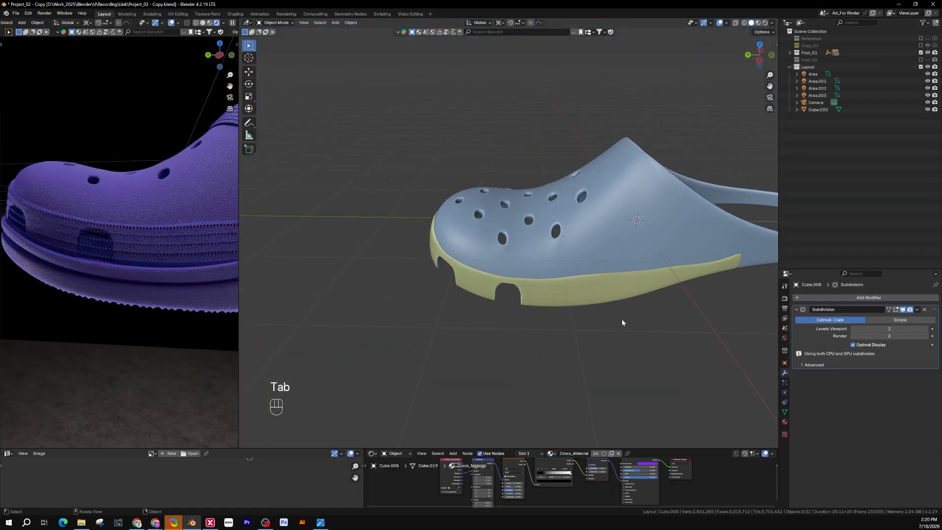
{"action": "middle_click_drag", "start_coordinate": [622, 322], "coordinate": [505, 319], "text": "shift"}
Reopen the green band for face editing and select two adjacent lower-row outer faces farther back, behind the finished side opening
{"action": "left_click", "coordinate": [484, 309]}
{"action": "key", "text": "Tab"}
{"action": "scroll", "coordinate": [470, 308], "scroll_direction": "up", "scroll_amount": 5}
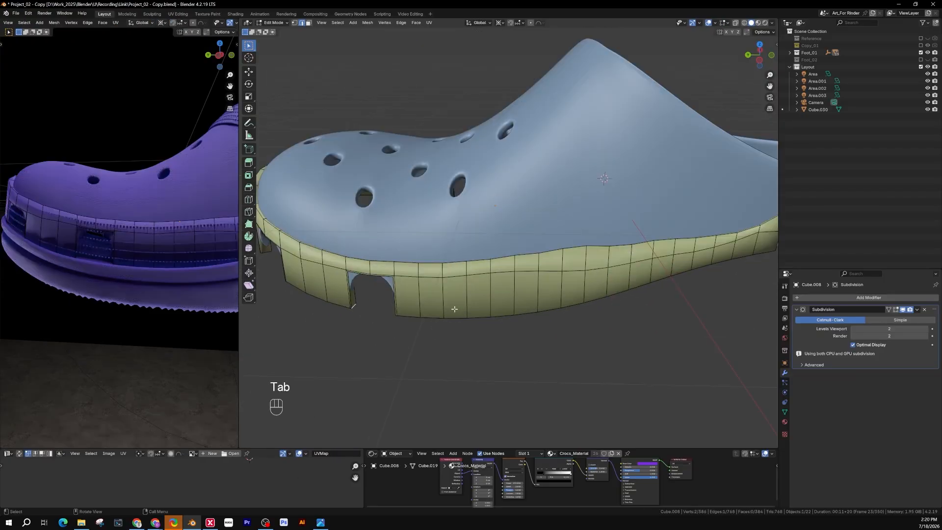
{"action": "key", "text": "3"}
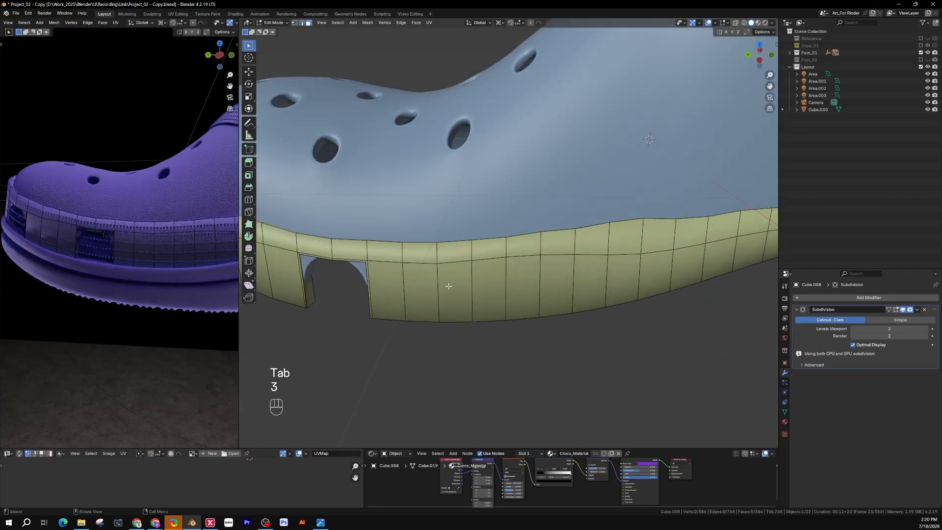
{"action": "left_click", "coordinate": [448, 286]}
{"action": "left_click", "coordinate": [404, 278]}
{"action": "left_click", "coordinate": [459, 278]}
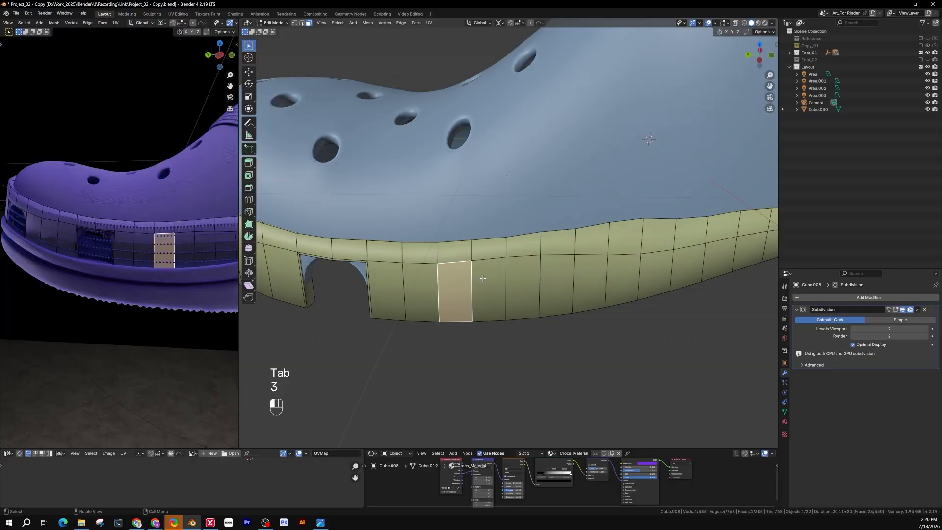
{"action": "left_click", "coordinate": [487, 279]}
{"action": "left_click", "coordinate": [521, 281], "text": "shift"}
Add the matching bottom and inner faces of the green band to the two newly selected outer faces
{"action": "middle_click_drag", "start_coordinate": [521, 281], "coordinate": [534, 186]}
{"action": "scroll", "coordinate": [506, 283], "scroll_direction": "up", "scroll_amount": 1}
{"action": "left_click", "coordinate": [536, 225], "text": "shift"}
{"action": "middle_click_drag", "start_coordinate": [536, 225], "coordinate": [540, 278]}
{"action": "left_click", "coordinate": [535, 300], "text": "shift"}
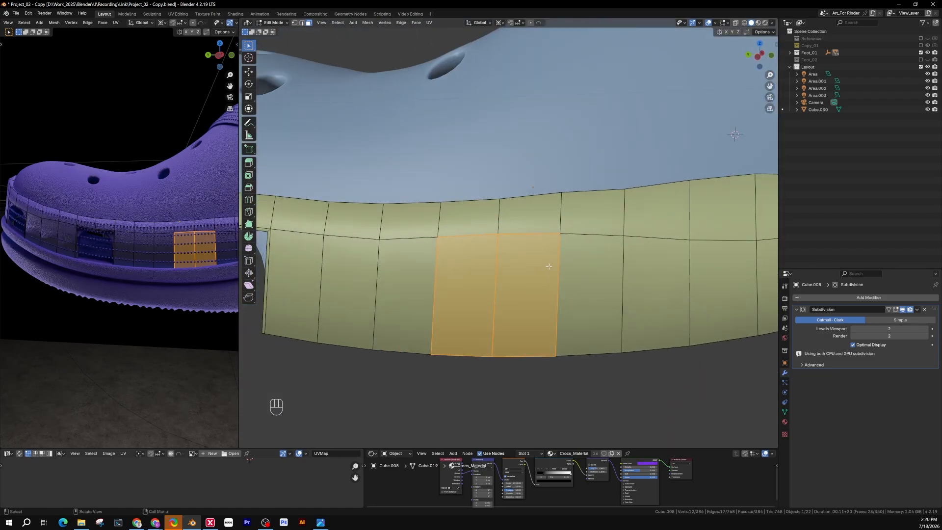
Inset the selected band faces slightly, delete them to cut the second side opening, and finish editing the band
{"action": "key", "text": "i"}
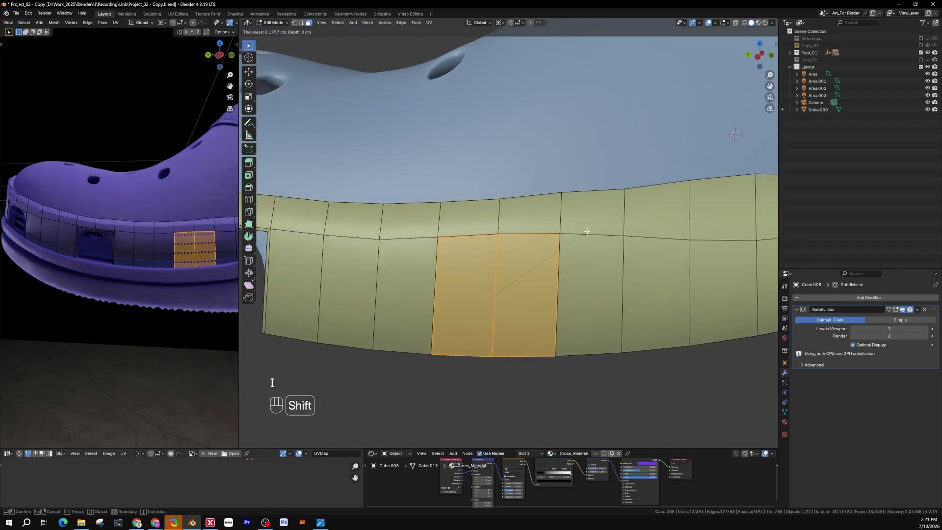
{"action": "left_click", "coordinate": [583, 251]}
{"action": "mouse_move", "coordinate": [582, 251]}
{"action": "middle_mouse_down"}
{"action": "mouse_move", "coordinate": [527, 277]}
{"action": "mouse_move", "coordinate": [578, 248]}
{"action": "middle_mouse_up"}
{"action": "key", "text": "x"}
{"action": "left_click", "coordinate": [531, 278]}
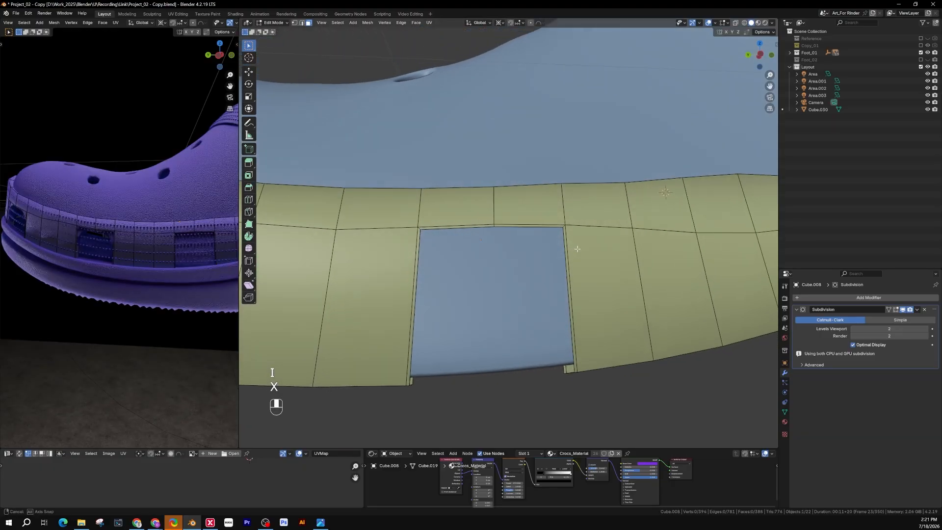
{"action": "key", "text": "Tab"}
Start editing the blue upper shell and select its two outer faces behind the band's second side opening
{"action": "left_click", "coordinate": [528, 323]}
{"action": "key", "text": "Tab"}
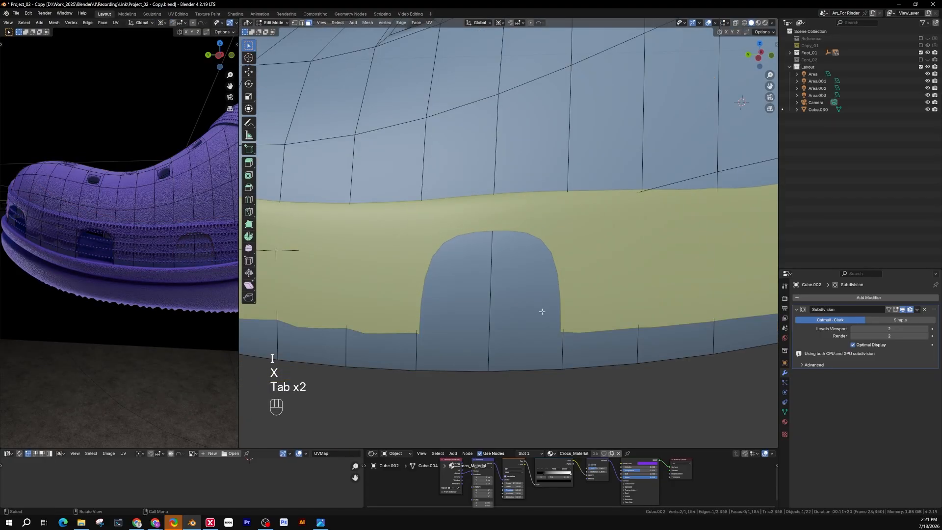
{"action": "middle_click_drag", "start_coordinate": [540, 284], "coordinate": [540, 267]}
{"action": "left_click", "coordinate": [509, 274]}
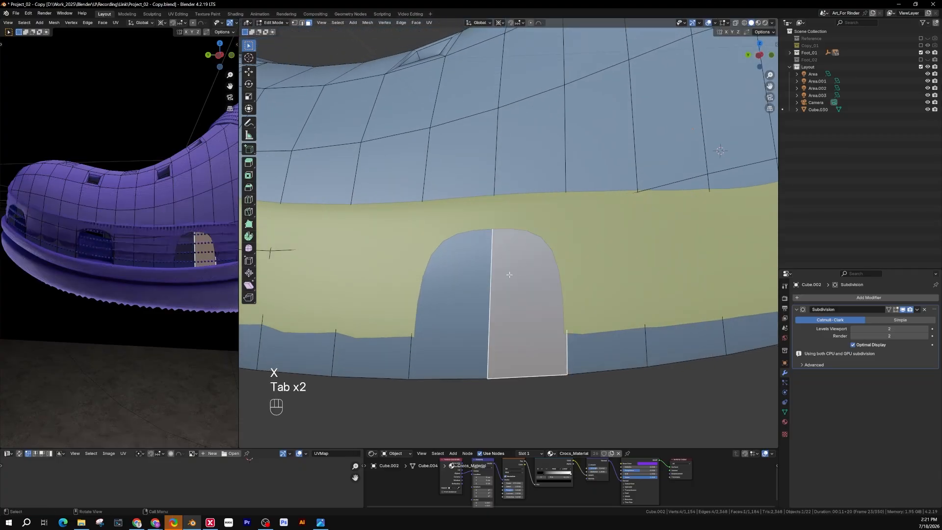
{"action": "left_click", "coordinate": [464, 291], "text": "shift"}
Add the shell's matching bottom and inner faces to the selection behind the second side opening
{"action": "middle_click_drag", "start_coordinate": [464, 291], "coordinate": [439, 225]}
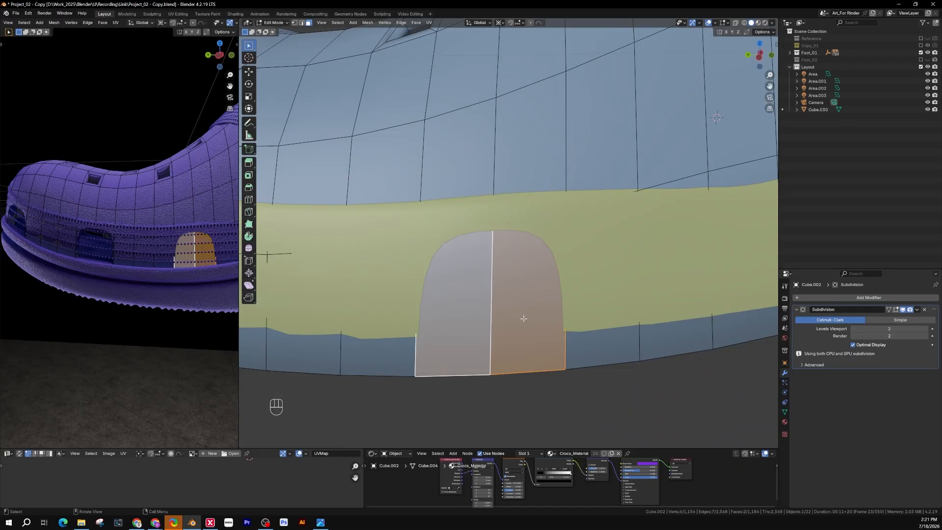
{"action": "middle_click_drag", "start_coordinate": [523, 319], "coordinate": [506, 274]}
{"action": "left_click", "coordinate": [504, 283], "text": "shift"}
{"action": "left_click", "coordinate": [507, 273], "text": "shift"}
{"action": "left_click", "coordinate": [469, 320], "text": "shift"}
{"action": "middle_click_drag", "start_coordinate": [469, 320], "coordinate": [545, 314]}
{"action": "middle_click_drag", "start_coordinate": [544, 314], "coordinate": [466, 300], "text": "shift"}
{"action": "scroll", "coordinate": [582, 294], "scroll_direction": "up", "scroll_amount": 2}
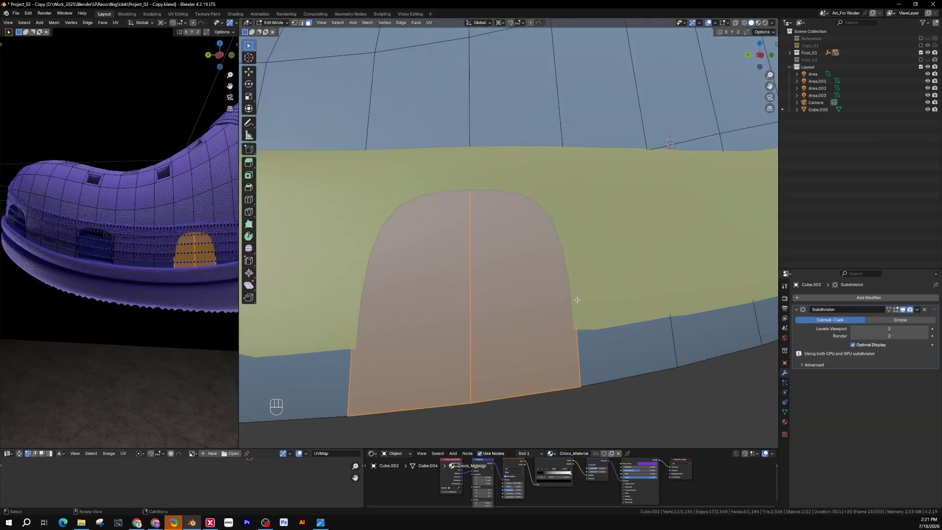
{"action": "middle_click_drag", "start_coordinate": [576, 298], "coordinate": [568, 307]}
Inset the selected shell faces slightly and delete them to cut the shell through behind the band's second side opening
{"action": "key", "text": "i"}
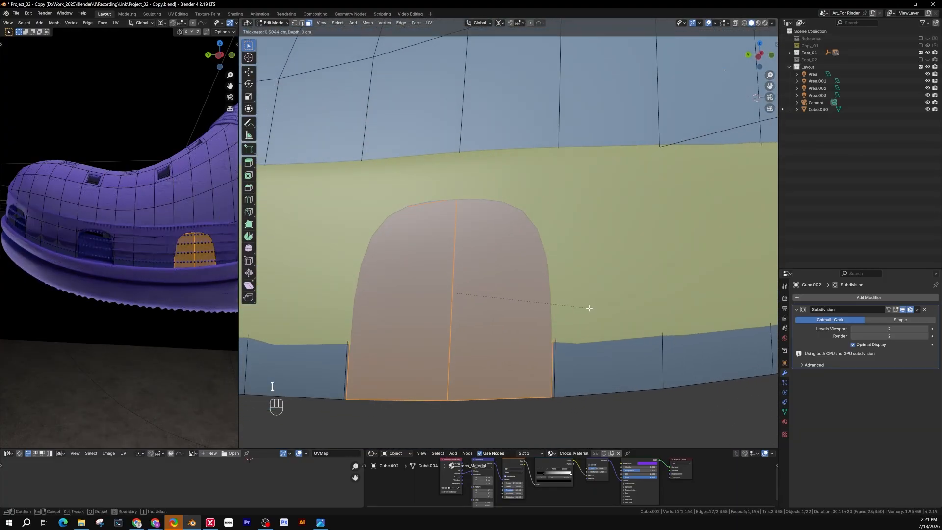
{"action": "key", "text": "Escape"}
{"action": "left_click", "coordinate": [529, 317]}
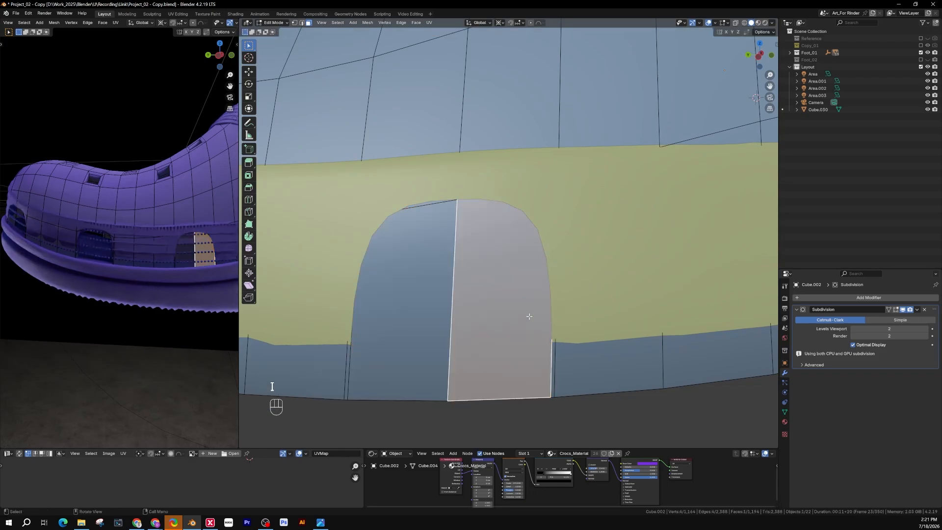
{"action": "key", "text": "ctrl+z"}
{"action": "key", "text": "x"}
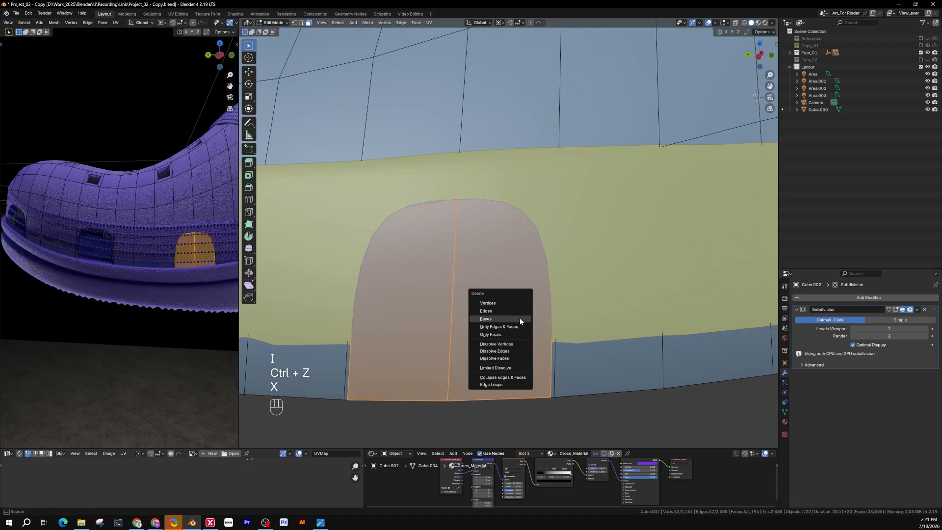
{"action": "left_click", "coordinate": [519, 319]}
Fill the inner wall faces around the blue shell's second side opening and finish editing the shell
{"action": "middle_click_drag", "start_coordinate": [530, 303], "coordinate": [554, 328]}
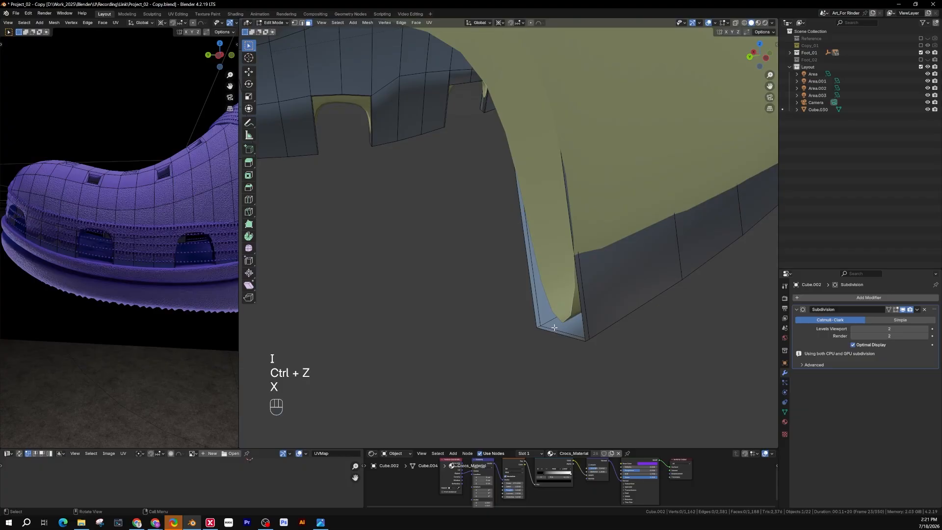
{"action": "key", "text": "2"}
{"action": "left_click", "coordinate": [532, 308], "text": "shift"}
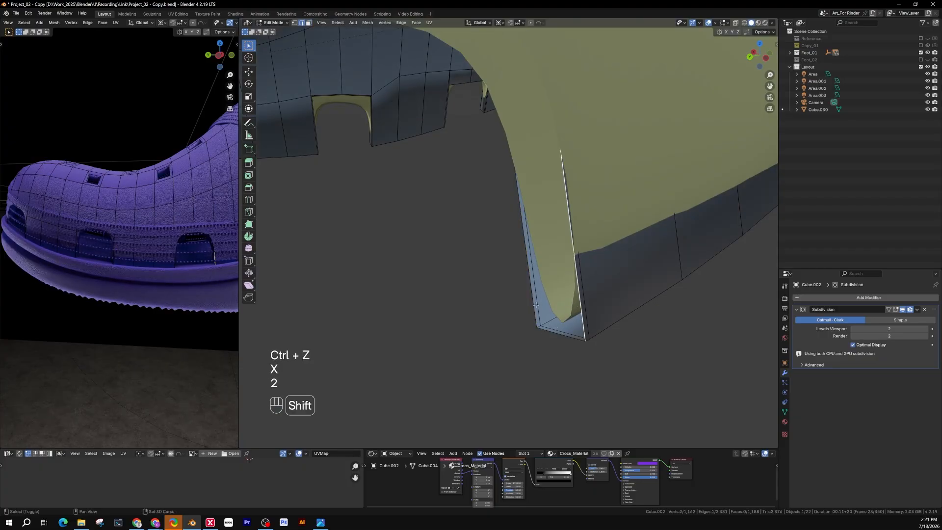
{"action": "key", "text": "f"}
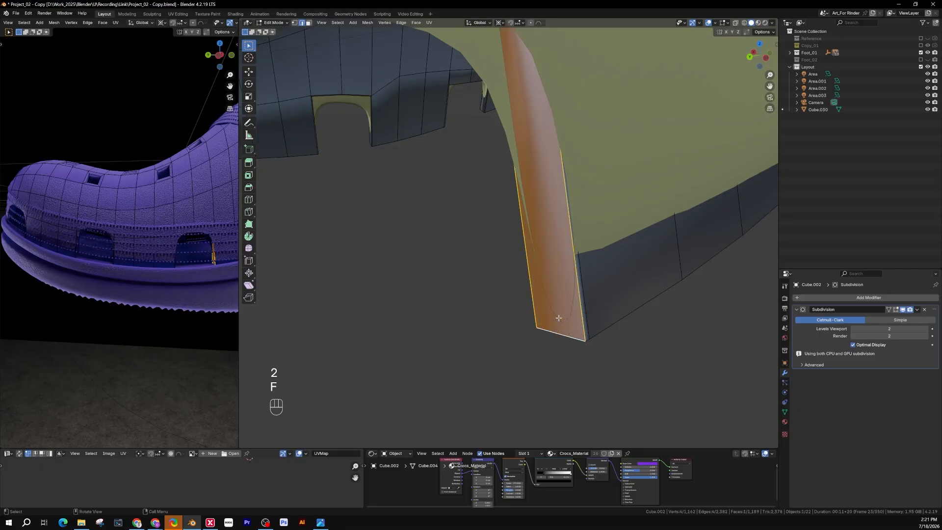
{"action": "middle_click_drag", "start_coordinate": [558, 318], "coordinate": [509, 281]}
{"action": "key", "text": "f"}
{"action": "key", "text": "f"}
{"action": "key", "text": "f"}
{"action": "middle_click_drag", "start_coordinate": [458, 216], "coordinate": [543, 316]}
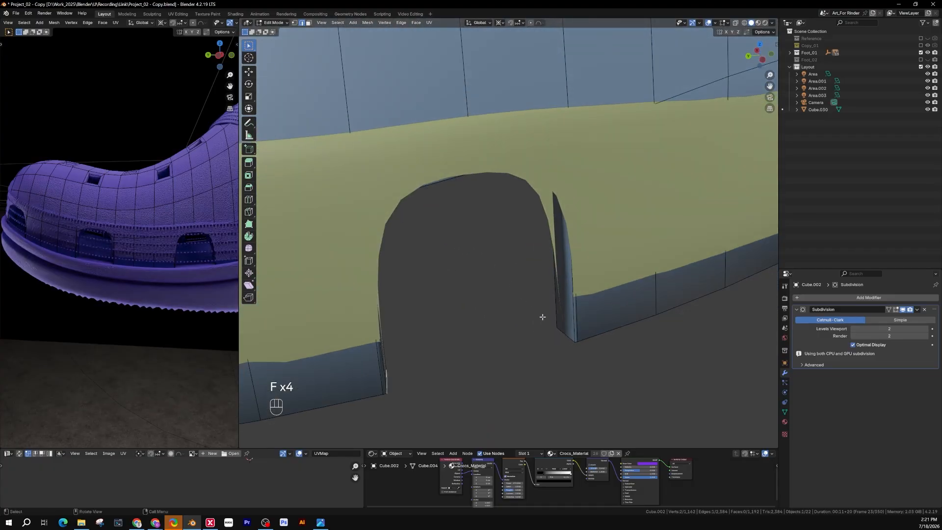
{"action": "key", "text": "Tab"}
Fill the inner wall faces around the green band's second side opening and finish editing the band
{"action": "middle_click_drag", "start_coordinate": [566, 176], "coordinate": [638, 191]}
{"action": "key", "text": "Tab"}
{"action": "middle_click_drag", "start_coordinate": [585, 302], "coordinate": [432, 182]}
{"action": "left_click", "coordinate": [579, 309], "text": "shift"}
{"action": "key", "text": "f"}
{"action": "key", "text": "f"}
{"action": "left_click", "coordinate": [557, 132]}
{"action": "key", "text": "f"}
{"action": "key", "text": "f"}
{"action": "middle_click_drag", "start_coordinate": [440, 222], "coordinate": [524, 280]}
{"action": "key", "text": "Tab"}
Start editing the green band and select two neighbouring outer faces toward the heel for a third side opening
{"action": "scroll", "coordinate": [525, 280], "scroll_direction": "down", "scroll_amount": 3}
{"action": "left_click", "coordinate": [507, 284]}
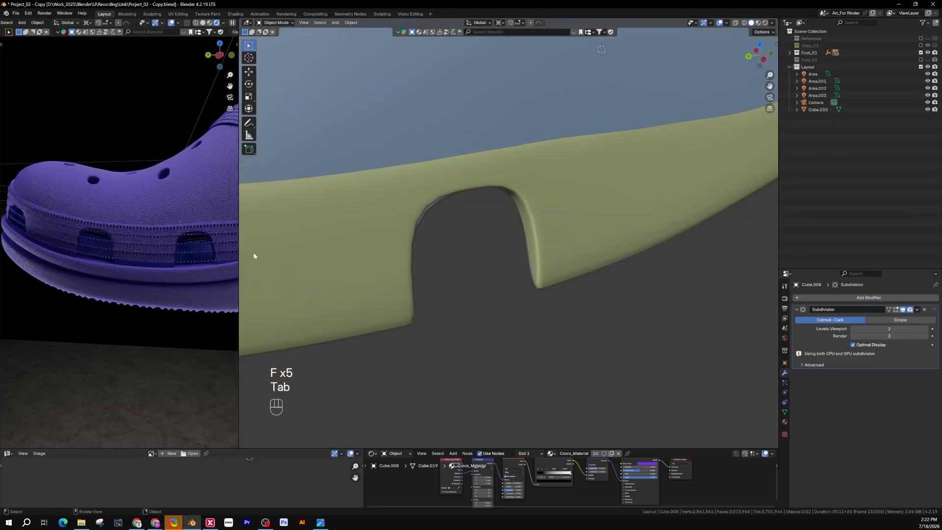
{"action": "middle_click_drag", "start_coordinate": [196, 256], "coordinate": [156, 254], "text": "shift"}
{"action": "scroll", "coordinate": [132, 253], "scroll_direction": "down", "scroll_amount": 2}
{"action": "scroll", "coordinate": [498, 265], "scroll_direction": "down", "scroll_amount": 6}
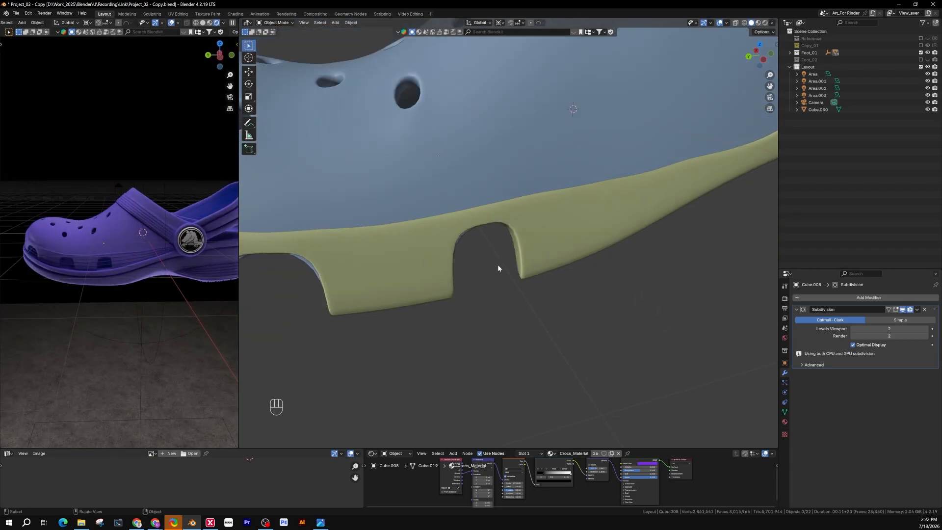
{"action": "key", "text": "Tab"}
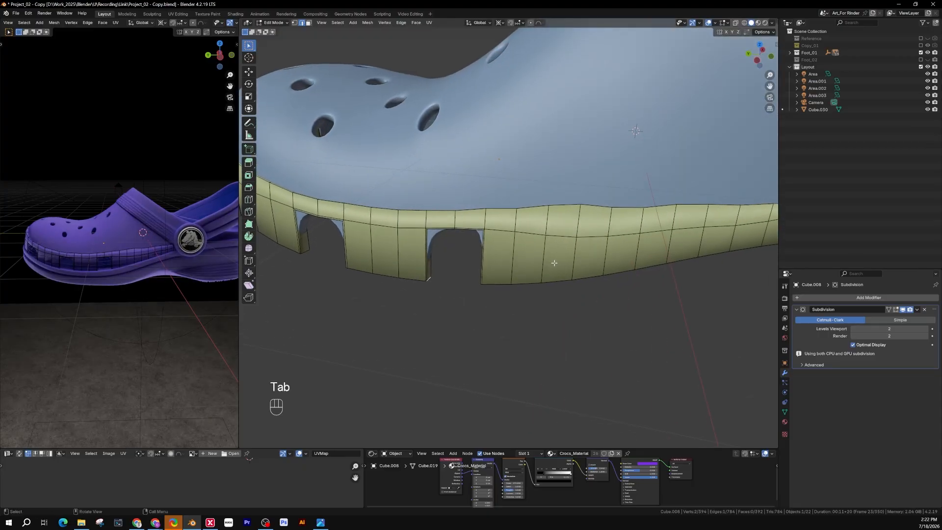
{"action": "key", "text": "3"}
{"action": "left_click", "coordinate": [585, 256]}
{"action": "left_click", "coordinate": [620, 254], "text": "shift"}
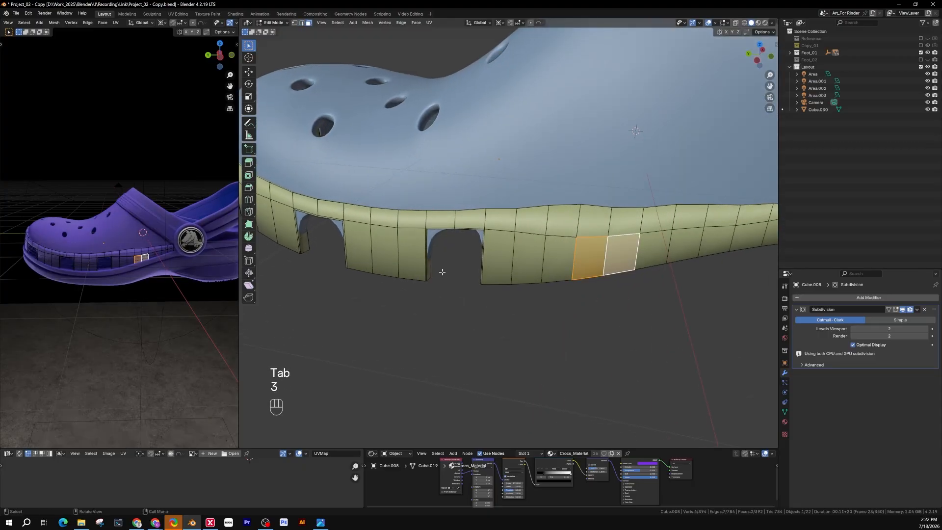
Add the band's matching bottom and inner faces to the selection for the third side opening
{"action": "middle_click_drag", "start_coordinate": [631, 261], "coordinate": [534, 277]}
{"action": "left_click", "coordinate": [618, 213], "text": "shift"}
{"action": "left_click", "coordinate": [464, 326], "text": "shift"}
{"action": "left_click", "coordinate": [462, 327], "text": "shift"}
{"action": "scroll", "coordinate": [535, 278], "scroll_direction": "up", "scroll_amount": 3}
{"action": "scroll", "coordinate": [539, 249], "scroll_direction": "up", "scroll_amount": 2}
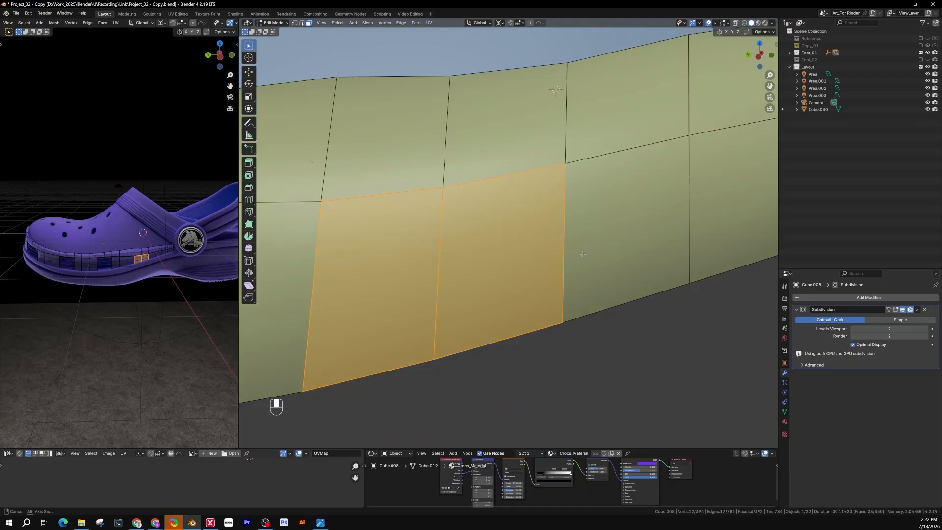
Inset the selected band faces by about 0.27 cm, delete them to cut the third side opening, and finish editing the band
{"action": "key", "text": "i"}
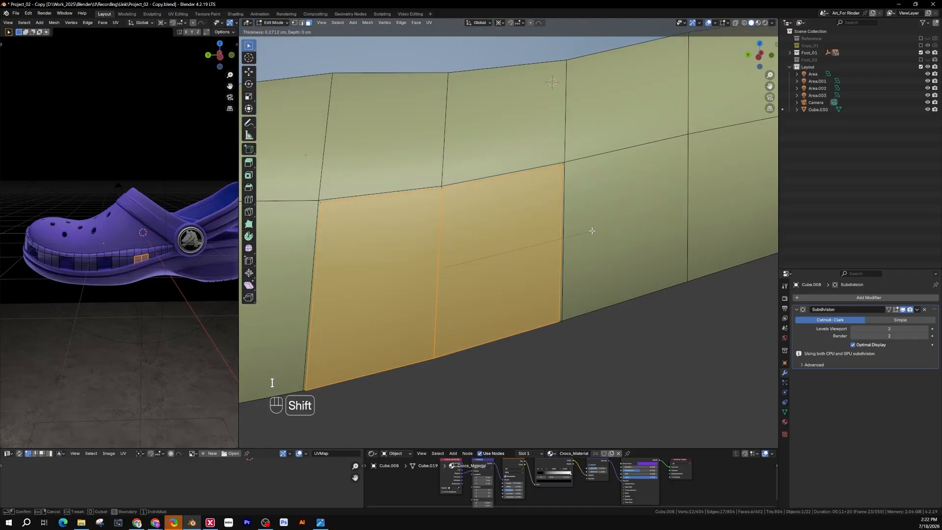
{"action": "left_click", "coordinate": [591, 231]}
{"action": "key", "text": "x"}
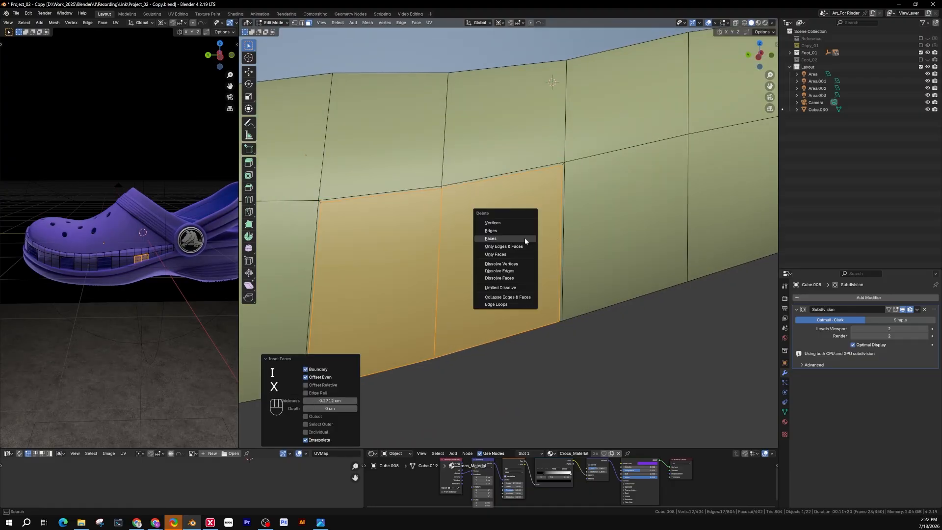
{"action": "left_click", "coordinate": [527, 236]}
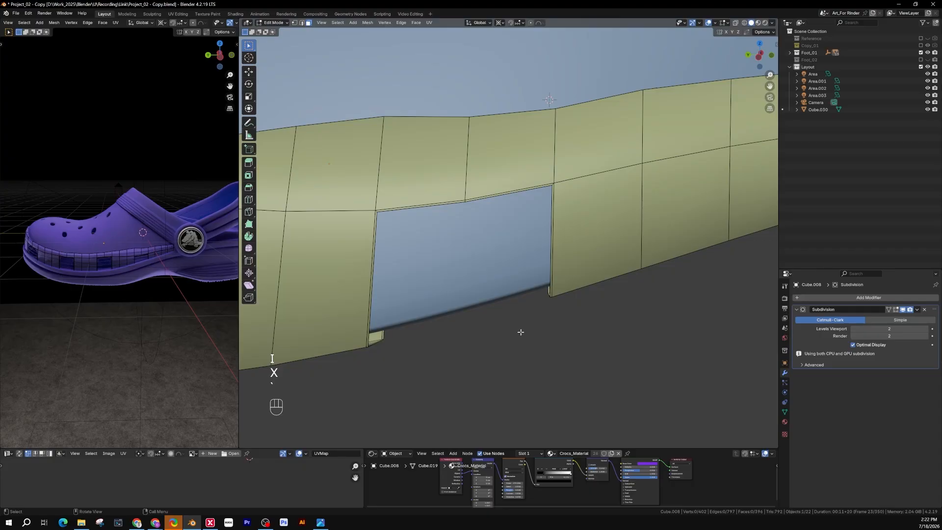
{"action": "key", "text": "Tab"}
Start editing the blue upper shell and select its two outer faces behind the band's third side opening
{"action": "key", "text": "Tab"}
{"action": "scroll", "coordinate": [516, 252], "scroll_direction": "up", "scroll_amount": 2}
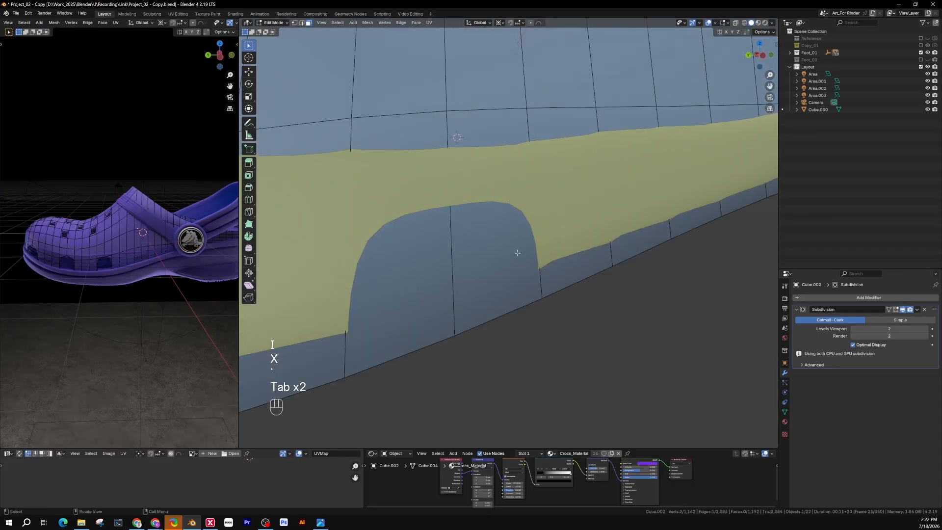
{"action": "middle_click_drag", "start_coordinate": [517, 252], "coordinate": [496, 245]}
{"action": "left_click", "coordinate": [495, 247]}
{"action": "left_click", "coordinate": [443, 259], "text": "shift"}
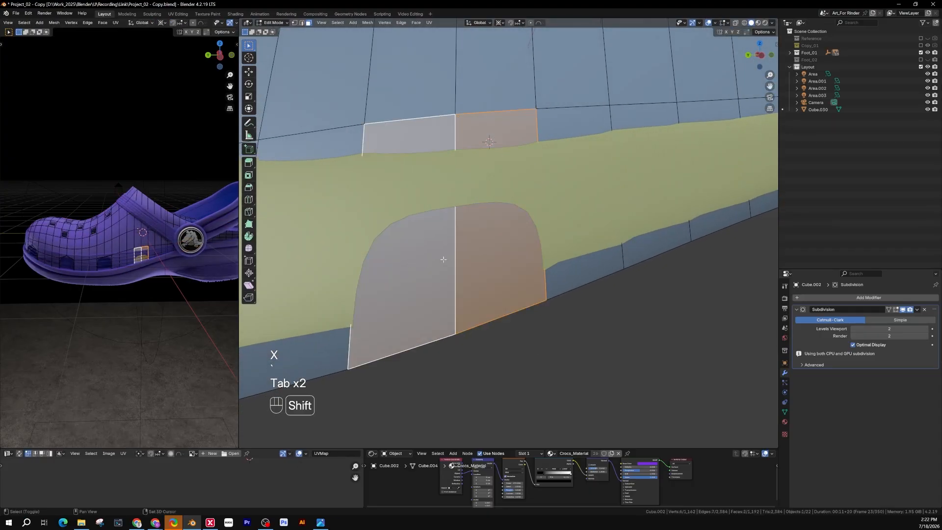
{"action": "middle_click_drag", "start_coordinate": [443, 259], "coordinate": [556, 214]}
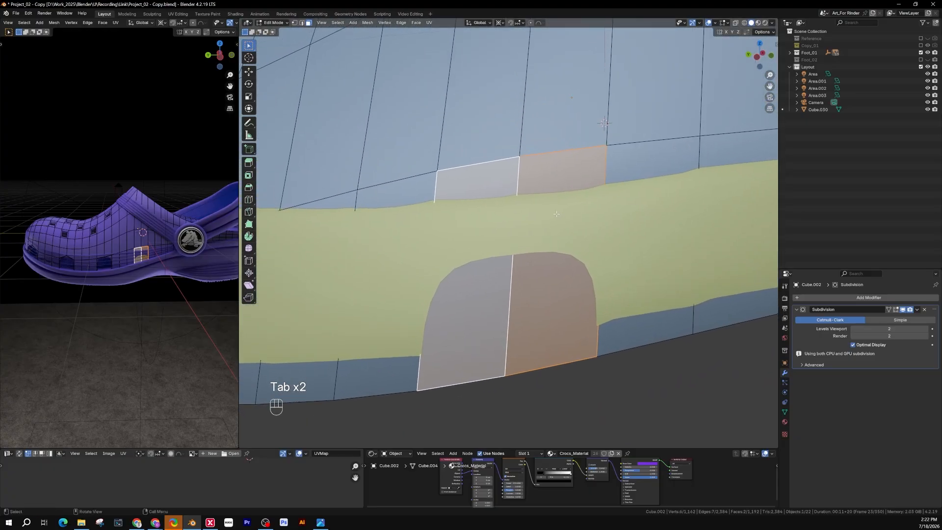
Select the shell's middle outer and inner vertices on the edge row above the third side opening, using wireframe display
{"action": "key", "text": "1"}
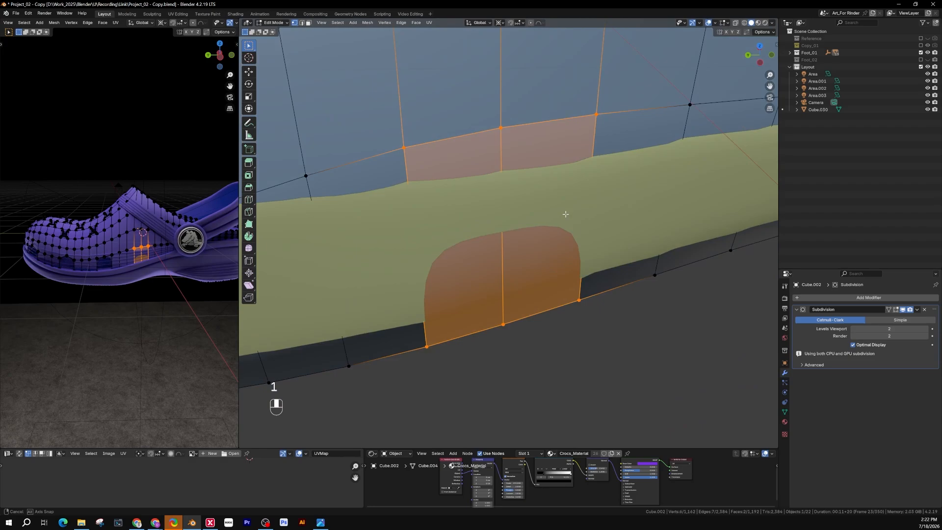
{"action": "key", "text": "z"}
{"action": "middle_click_drag", "start_coordinate": [523, 103], "coordinate": [543, 133]}
{"action": "left_click_drag", "start_coordinate": [548, 130], "coordinate": [512, 180]}
{"action": "middle_click_drag", "start_coordinate": [514, 178], "coordinate": [625, 296]}
{"action": "left_click", "coordinate": [552, 172]}
{"action": "left_click", "coordinate": [554, 182], "text": "shift"}
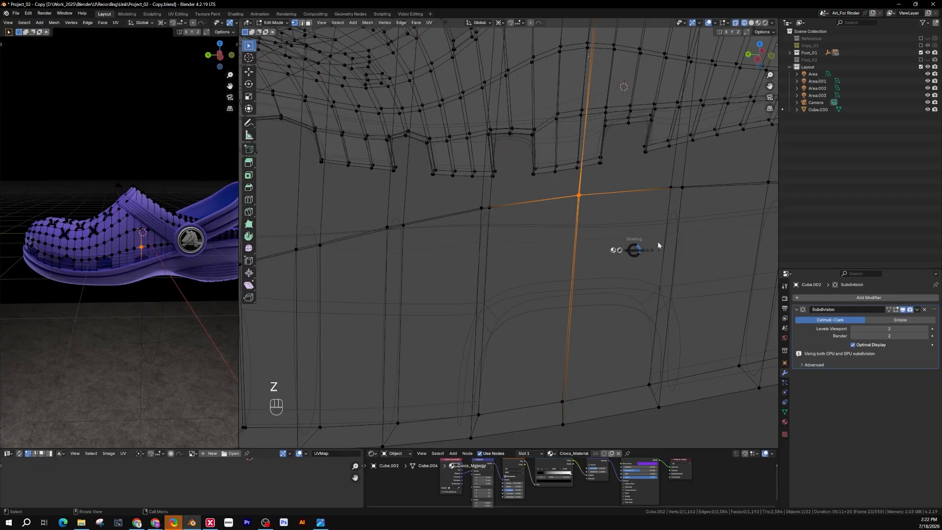
{"action": "left_click", "coordinate": [658, 244]}
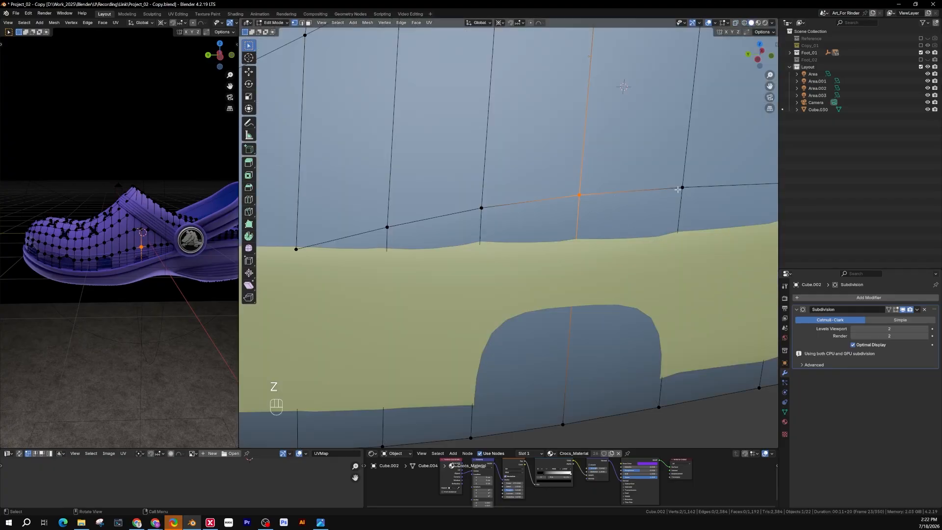
Add the neighbouring outer and inner vertices on both sides of the middle pair to the selection, then restore solid display
{"action": "key", "text": "z"}
{"action": "left_click", "coordinate": [539, 201]}
{"action": "left_click_drag", "start_coordinate": [707, 176], "coordinate": [639, 204], "text": "shift"}
{"action": "left_click_drag", "start_coordinate": [501, 190], "coordinate": [472, 219], "text": "shift"}
{"action": "key", "text": "z"}
{"action": "left_click", "coordinate": [723, 203]}
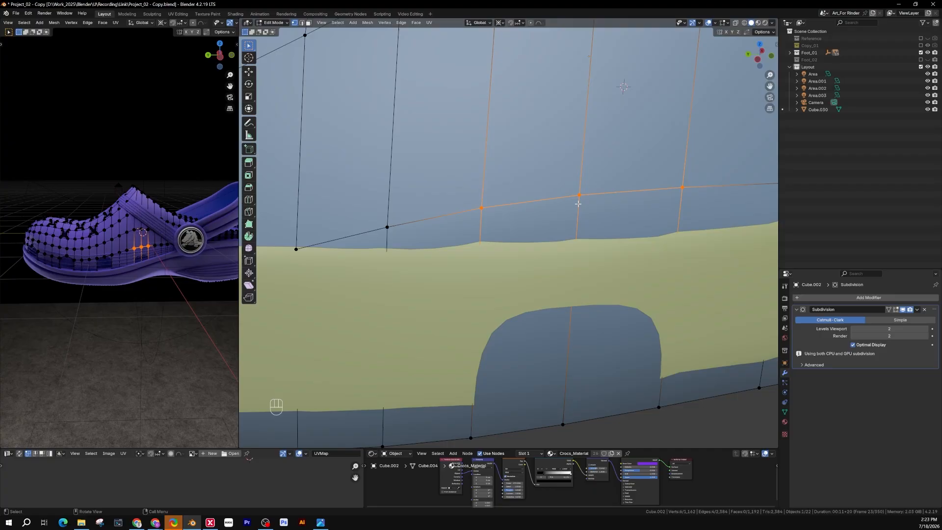
Slide the selected shell vertices down along their edges behind the band by a factor of -0.266, and finish editing the shell
{"action": "key", "text": "g"}
{"action": "key", "text": "g"}
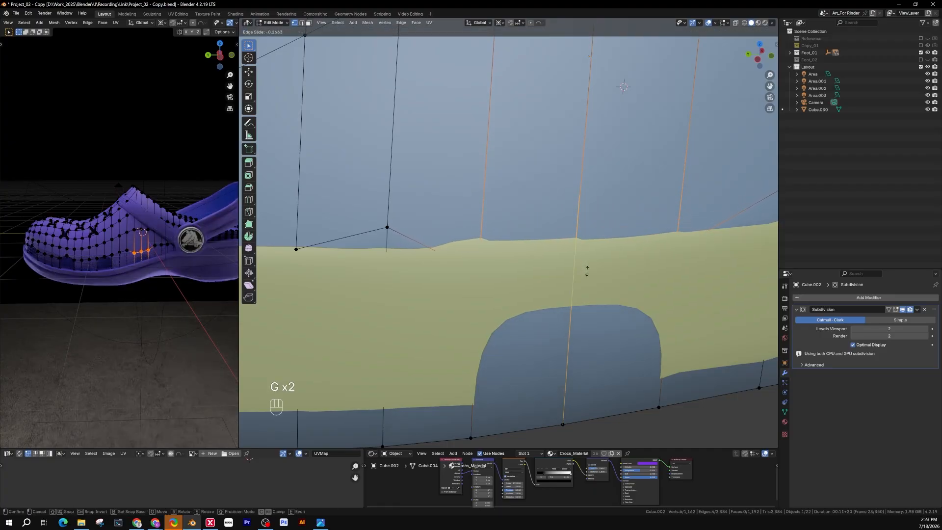
{"action": "left_click", "coordinate": [587, 271]}
{"action": "scroll", "coordinate": [586, 264], "scroll_direction": "down", "scroll_amount": 2}
{"action": "scroll", "coordinate": [145, 247], "scroll_direction": "up", "scroll_amount": 5}
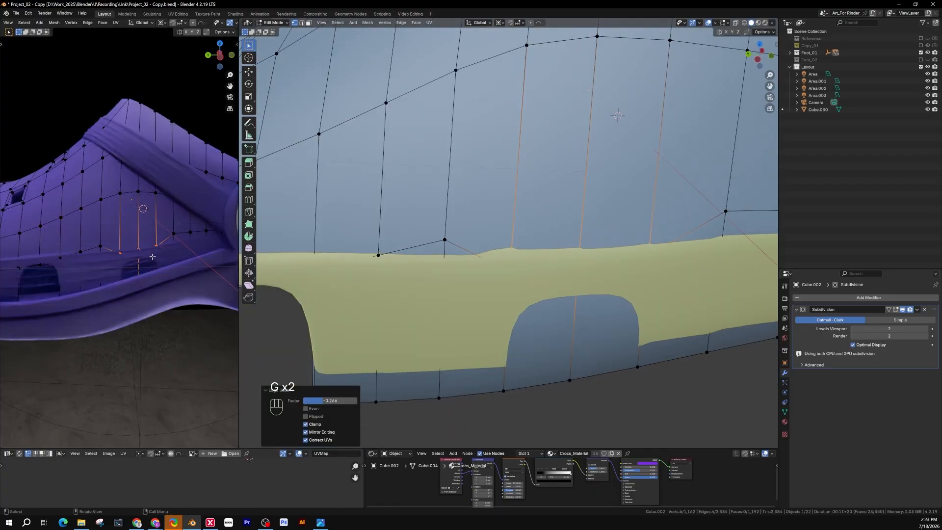
{"action": "key", "text": "Tab"}
{"action": "middle_click_drag", "start_coordinate": [146, 249], "coordinate": [127, 257]}
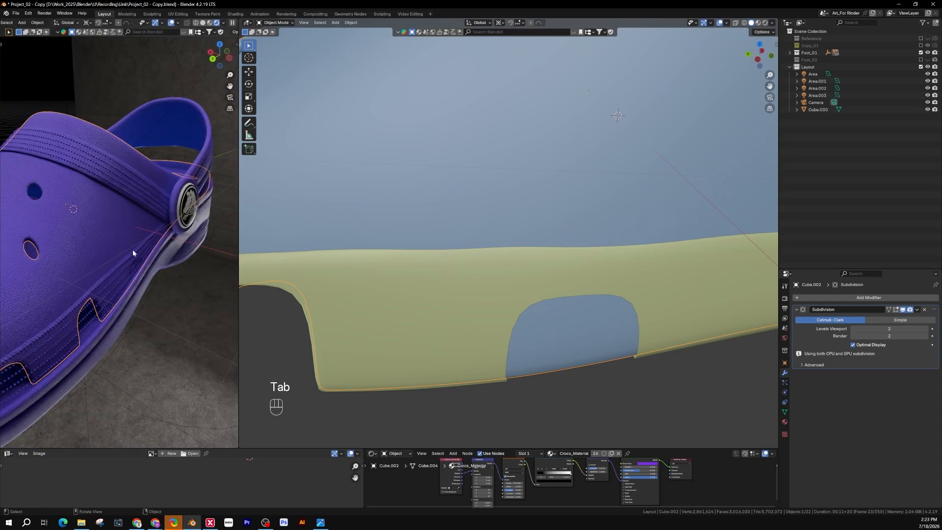
{"action": "mouse_move", "coordinate": [563, 281]}
{"action": "middle_mouse_down"}
{"action": "mouse_move", "coordinate": [553, 262]}
{"action": "mouse_move", "coordinate": [555, 296]}
{"action": "middle_mouse_up"}
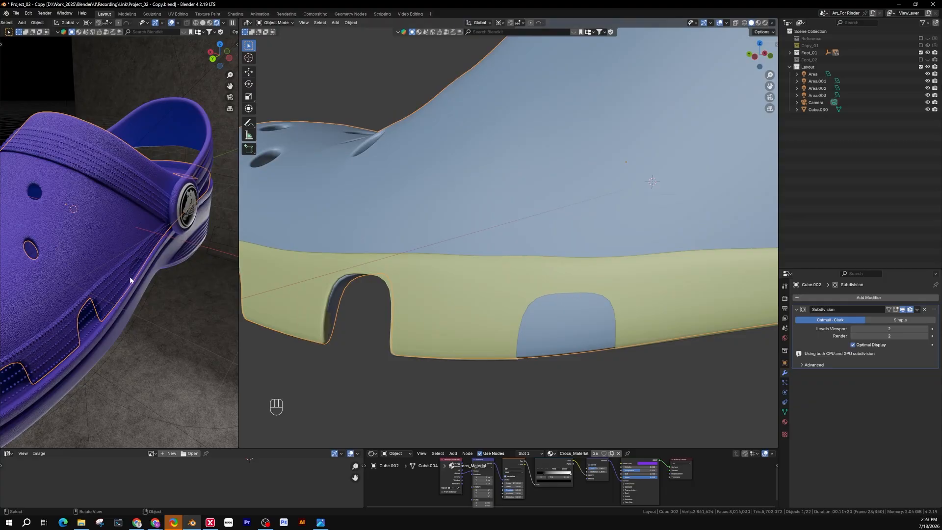
Reopen the blue shell for editing and select the two outer faces visible through the band's third side opening
{"action": "key", "text": "Tab"}
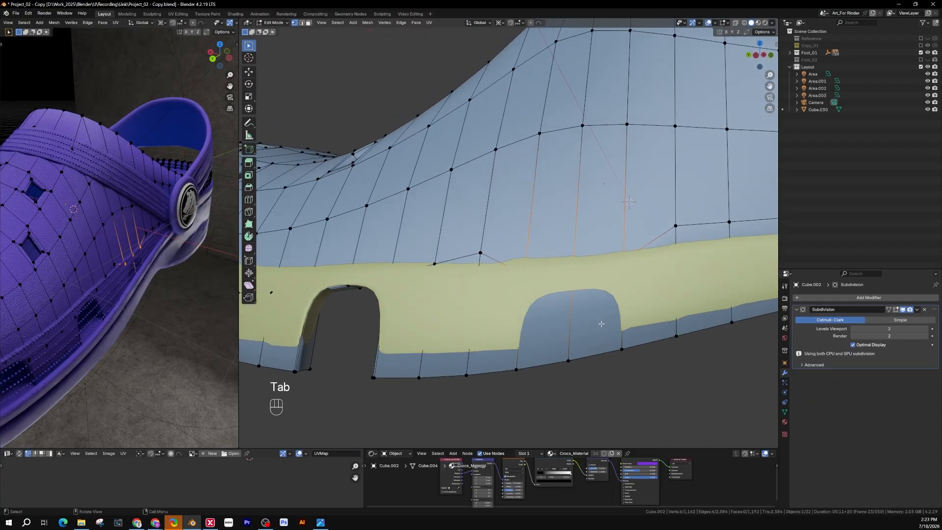
{"action": "key", "text": "3"}
{"action": "left_click", "coordinate": [598, 325]}
{"action": "left_click", "coordinate": [544, 336], "text": "shift"}
Add the shell's matching bottom and inner faces to the selection behind the third side opening
{"action": "middle_click_drag", "start_coordinate": [544, 336], "coordinate": [612, 278]}
{"action": "left_click", "coordinate": [613, 279], "text": "shift"}
{"action": "left_click", "coordinate": [549, 307], "text": "shift"}
{"action": "middle_click_drag", "start_coordinate": [548, 308], "coordinate": [693, 285]}
{"action": "middle_click_drag", "start_coordinate": [505, 294], "coordinate": [579, 338]}
{"action": "left_click", "coordinate": [456, 308], "text": "shift"}
{"action": "left_click", "coordinate": [427, 306], "text": "shift"}
{"action": "middle_click_drag", "start_coordinate": [427, 307], "coordinate": [557, 311]}
{"action": "scroll", "coordinate": [554, 313], "scroll_direction": "up", "scroll_amount": 5}
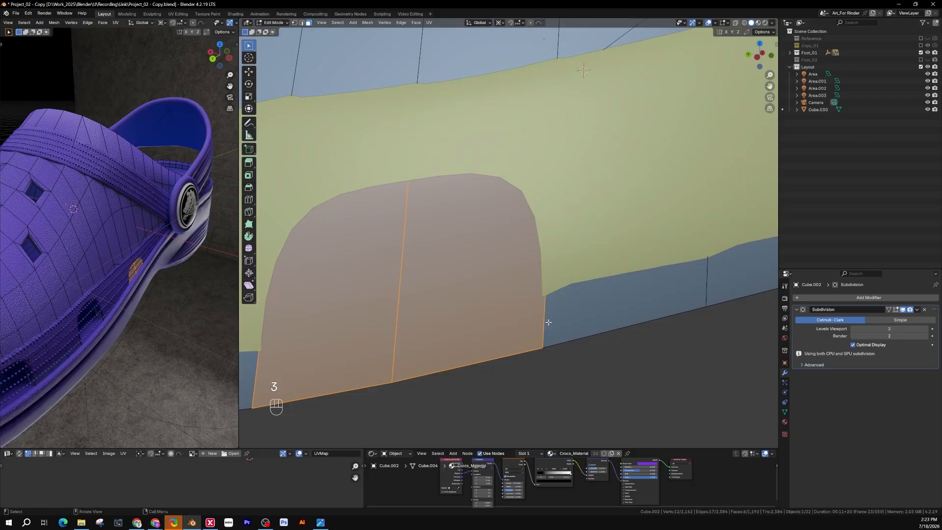
Inset the selected shell faces by about 0.25 cm and delete them to cut the shell's third side opening
{"action": "key", "text": "i"}
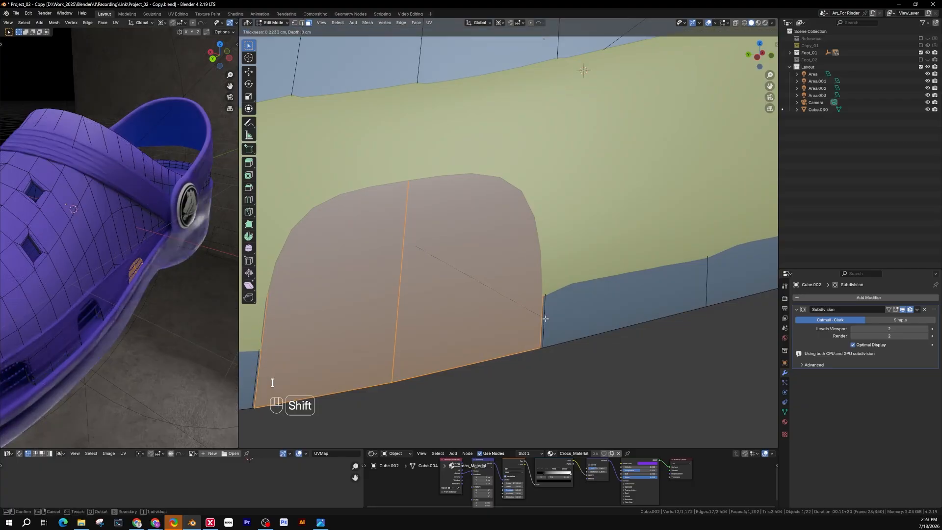
{"action": "left_click", "coordinate": [544, 315]}
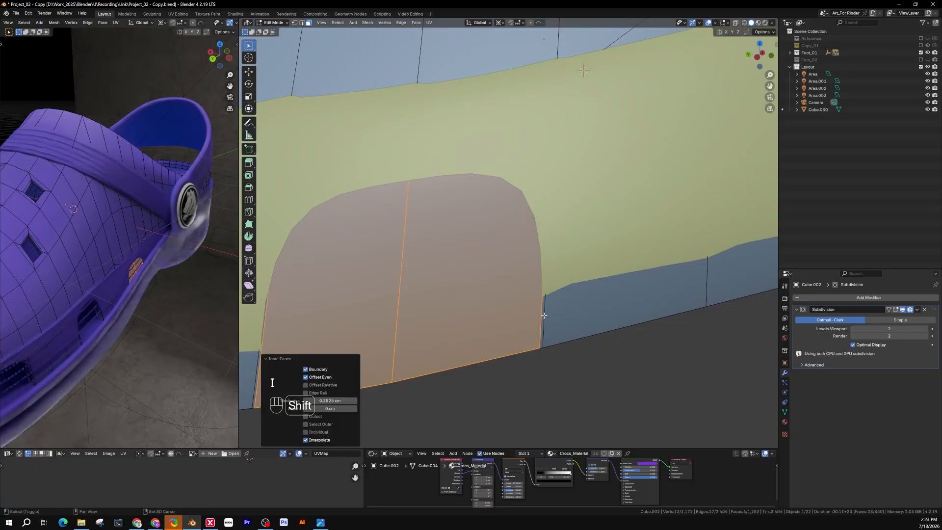
{"action": "key", "text": "x"}
{"action": "left_click", "coordinate": [514, 308]}
Select the facing edges at one side of the shell's third opening and fill the first inner wall face between them
{"action": "middle_click_drag", "start_coordinate": [519, 300], "coordinate": [660, 299]}
{"action": "key", "text": "2"}
{"action": "left_click", "coordinate": [539, 289]}
{"action": "left_click", "coordinate": [574, 305], "text": "shift"}
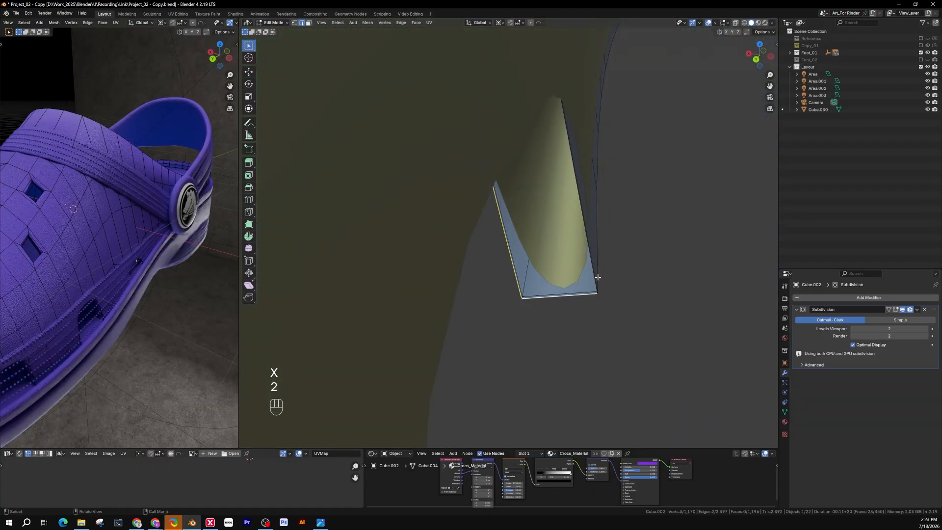
{"action": "scroll", "coordinate": [598, 309], "scroll_direction": "up", "scroll_amount": 5}
{"action": "left_click", "coordinate": [599, 315], "text": "shift"}
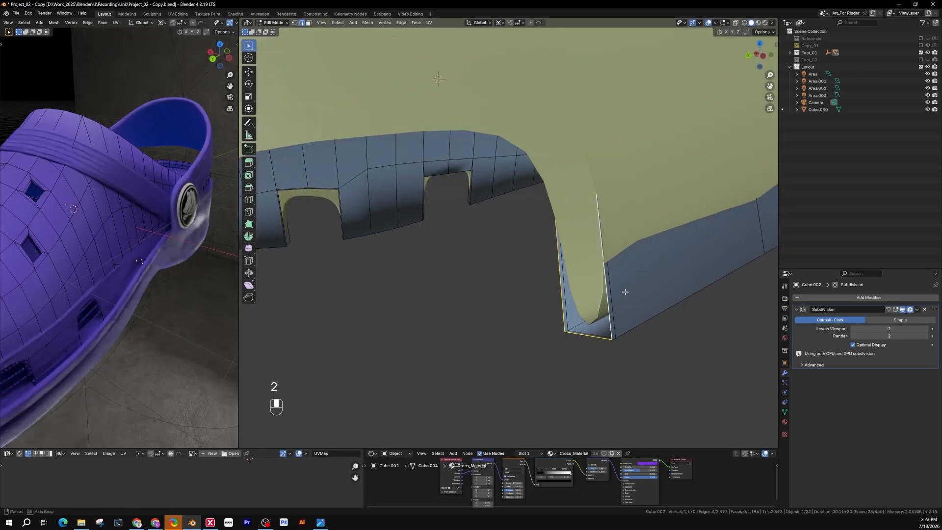
{"action": "middle_click_drag", "start_coordinate": [600, 315], "coordinate": [559, 226]}
{"action": "key", "text": "f"}
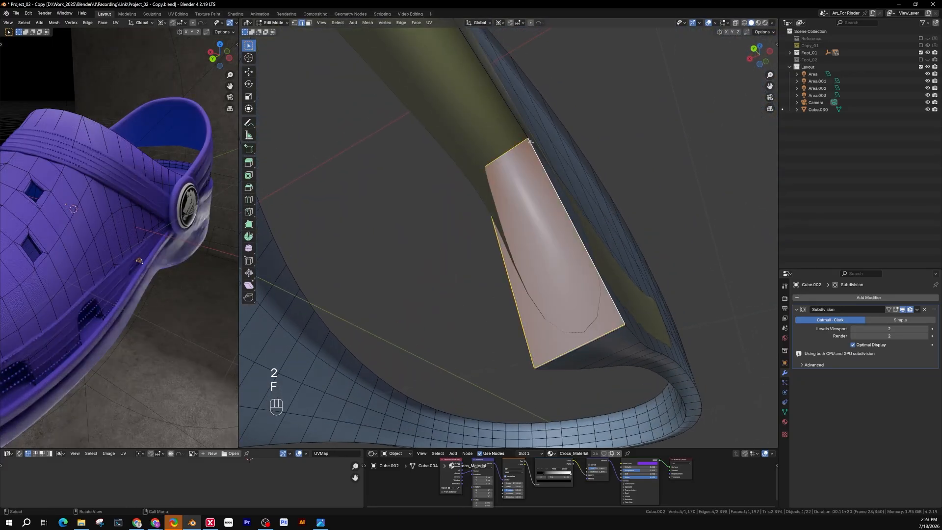
Fill the remaining inner wall faces around the shell's third side opening and finish editing the shell
{"action": "left_click", "coordinate": [510, 149]}
{"action": "middle_click_drag", "start_coordinate": [520, 147], "coordinate": [488, 225]}
{"action": "key", "text": "f"}
{"action": "key", "text": "f"}
{"action": "key", "text": "f"}
{"action": "scroll", "coordinate": [487, 225], "scroll_direction": "down", "scroll_amount": 1}
{"action": "middle_click_drag", "start_coordinate": [544, 236], "coordinate": [632, 254]}
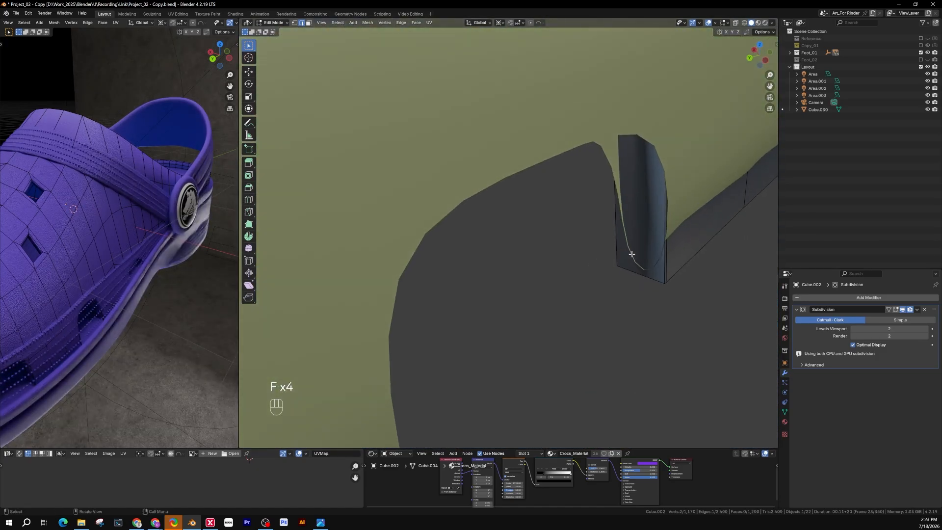
{"action": "key", "text": "Tab"}
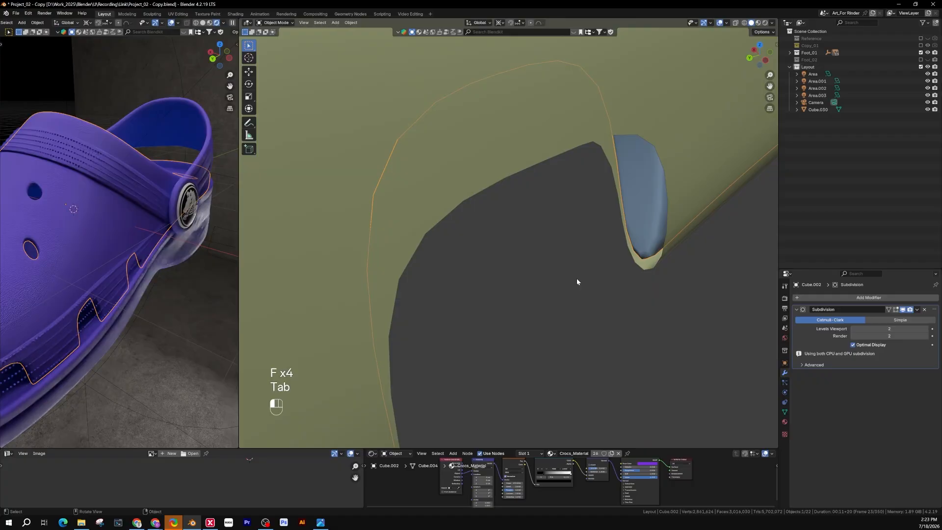
Select the facing edges at one side of the green band's third side opening and fill the first inner wall face
{"action": "left_click", "coordinate": [692, 149]}
{"action": "middle_click_drag", "start_coordinate": [692, 150], "coordinate": [675, 149]}
{"action": "key", "text": "Tab"}
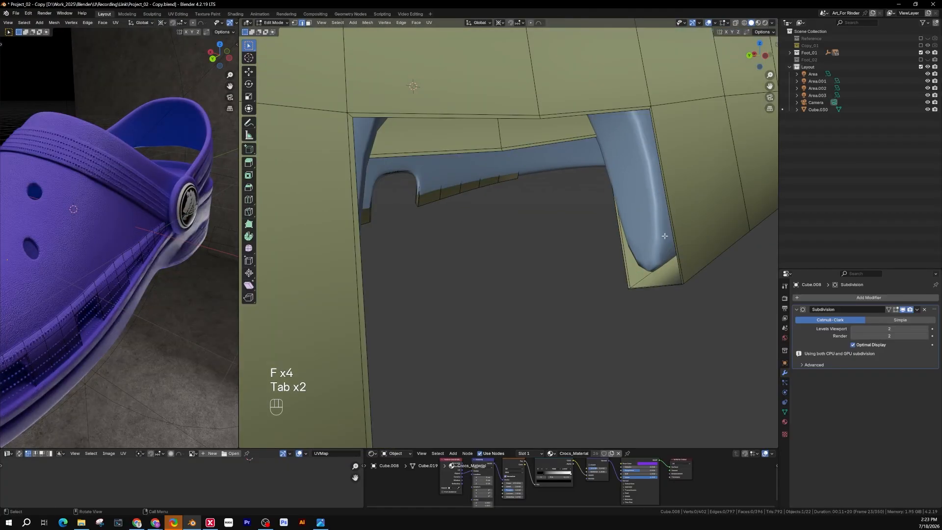
{"action": "key", "text": "Tab"}
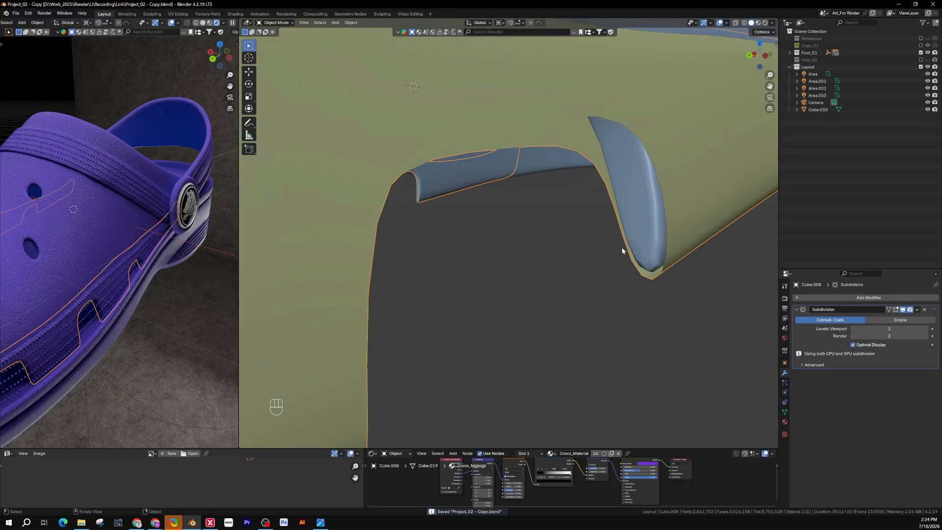
{"action": "mouse_move", "coordinate": [631, 221]}
{"action": "middle_mouse_down", "text": "shift"}
{"action": "mouse_move", "coordinate": [641, 216]}
{"action": "mouse_move", "coordinate": [631, 224]}
{"action": "middle_mouse_up", "text": "shift"}
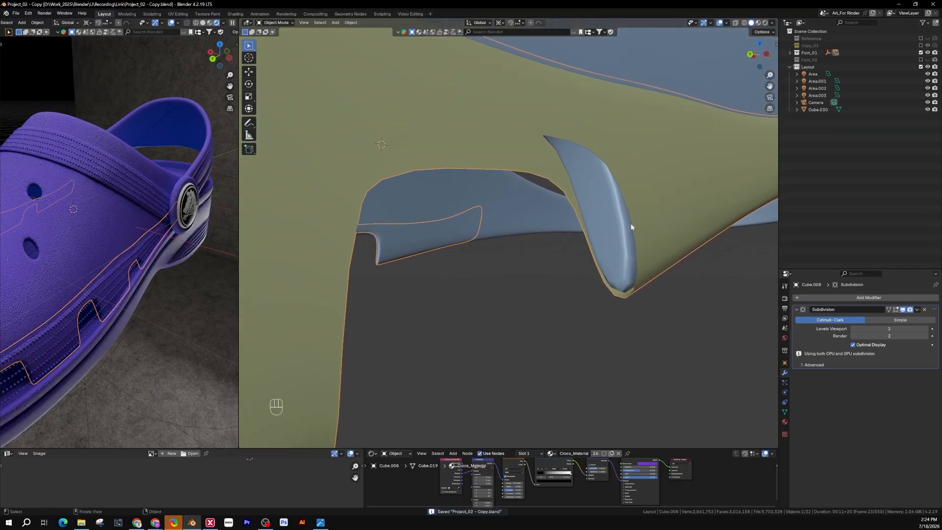
{"action": "key", "text": "Tab"}
{"action": "scroll", "coordinate": [605, 319], "scroll_direction": "up", "scroll_amount": 2}
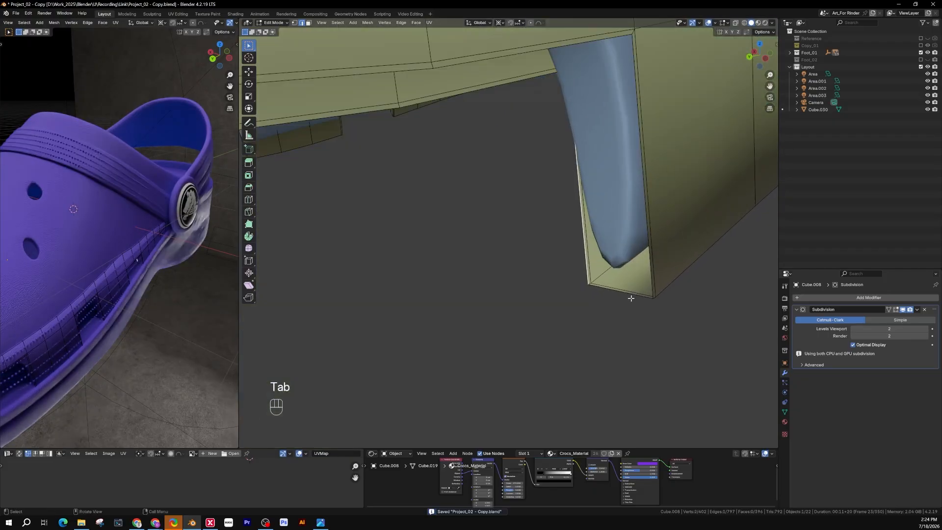
{"action": "left_click", "coordinate": [649, 253], "text": "shift"}
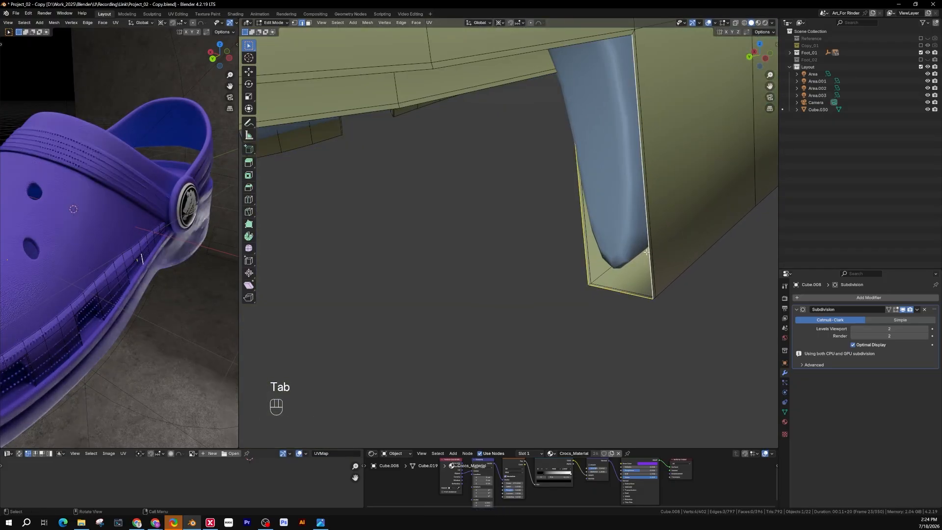
{"action": "key", "text": "f"}
Fill the remaining inner wall faces around the green band's third side opening and finish editing the band
{"action": "middle_click_drag", "start_coordinate": [649, 253], "coordinate": [462, 278]}
{"action": "left_click", "coordinate": [568, 172]}
{"action": "key", "text": "f"}
{"action": "key", "text": "f"}
{"action": "key", "text": "f"}
{"action": "key", "text": "Tab"}
{"action": "scroll", "coordinate": [464, 277], "scroll_direction": "down", "scroll_amount": 5}
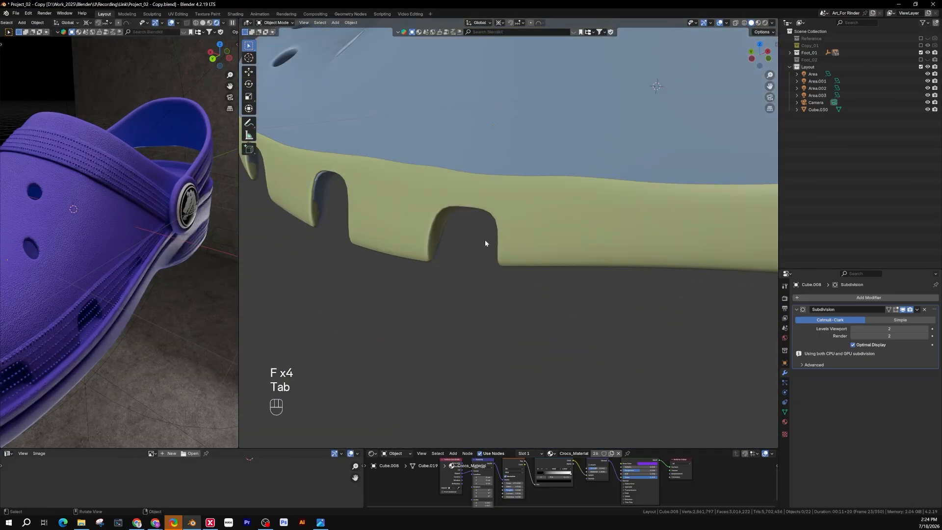
Leave the isolated view to show the whole clog and open the rows of small dots along the green band for editing
{"action": "scroll", "coordinate": [484, 242], "scroll_direction": "down", "scroll_amount": 5}
{"action": "middle_click_drag", "start_coordinate": [484, 243], "coordinate": [504, 251]}
{"action": "scroll", "coordinate": [522, 232], "scroll_direction": "down", "scroll_amount": 5}
{"action": "middle_click_drag", "start_coordinate": [170, 259], "coordinate": [157, 243]}
{"action": "scroll", "coordinate": [186, 238], "scroll_direction": "down", "scroll_amount": 4}
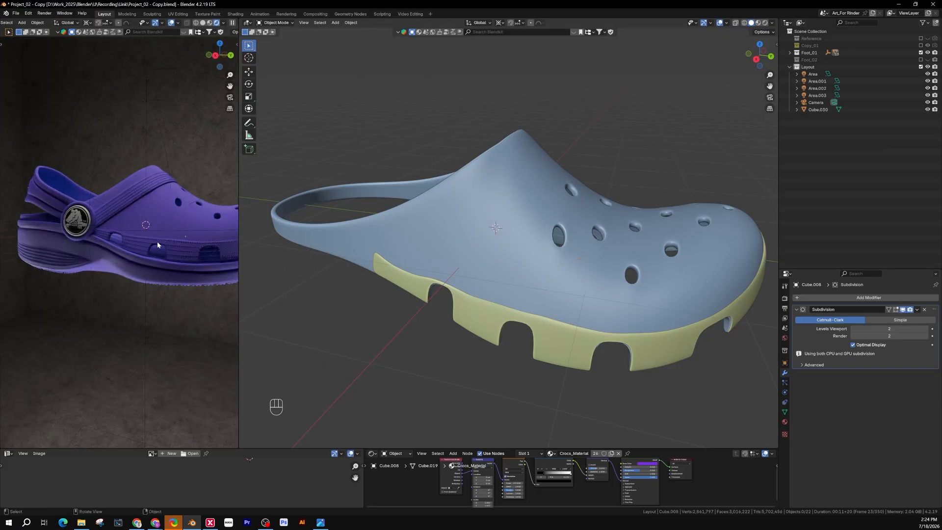
{"action": "scroll", "coordinate": [162, 247], "scroll_direction": "up", "scroll_amount": 2}
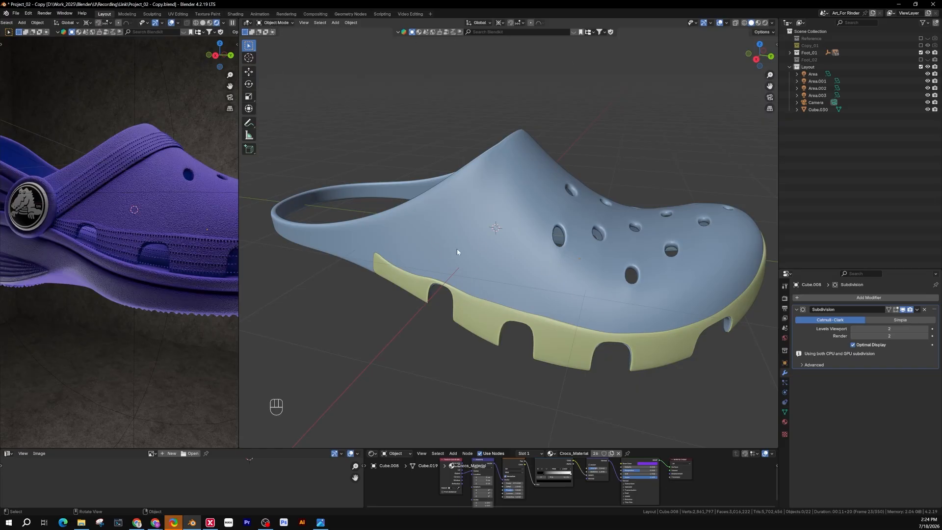
{"action": "key", "text": "slash"}
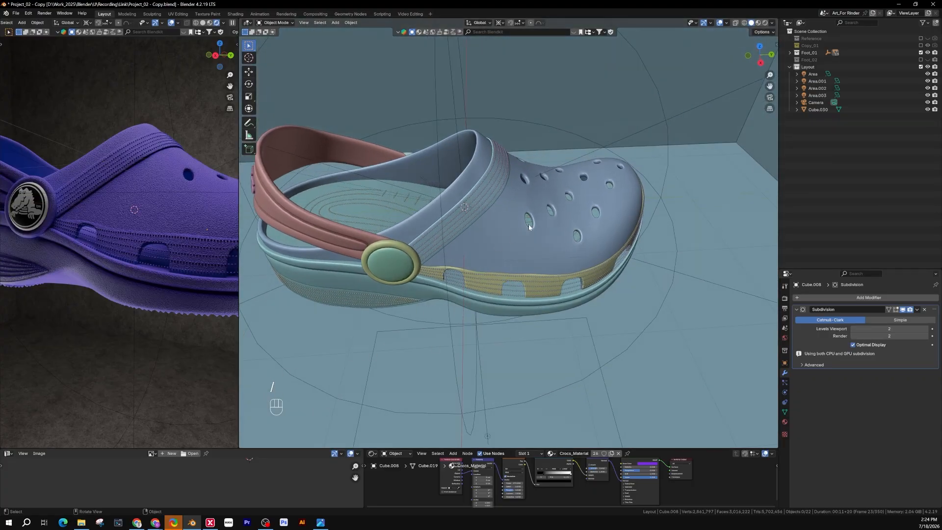
{"action": "middle_click_drag", "start_coordinate": [529, 226], "coordinate": [441, 201]}
{"action": "scroll", "coordinate": [409, 191], "scroll_direction": "up", "scroll_amount": 6}
{"action": "left_click", "coordinate": [416, 189]}
{"action": "middle_click_drag", "start_coordinate": [491, 220], "coordinate": [530, 248], "text": "shift"}
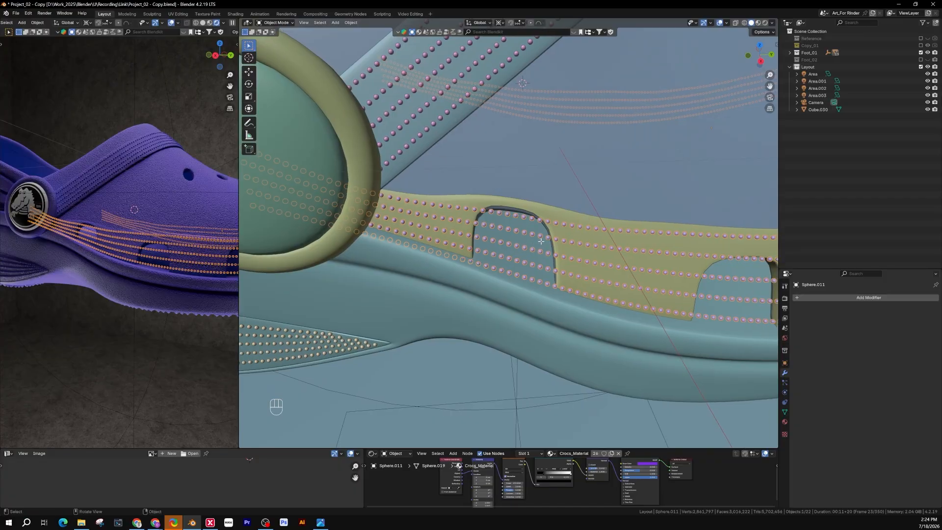
{"action": "key", "text": "Tab"}
{"action": "left_click", "coordinate": [543, 242]}
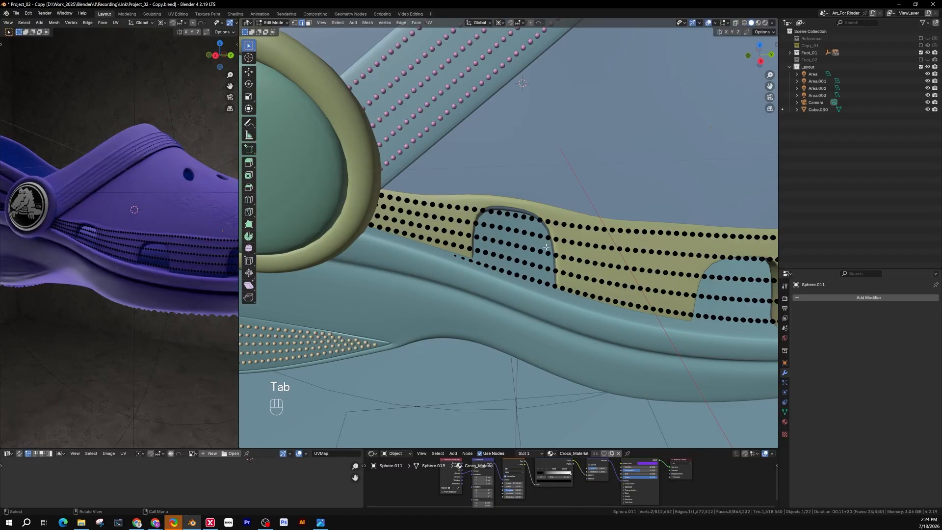
{"action": "scroll", "coordinate": [542, 241], "scroll_direction": "up", "scroll_amount": 8}
{"action": "scroll", "coordinate": [542, 241], "scroll_direction": "down", "scroll_amount": 5}
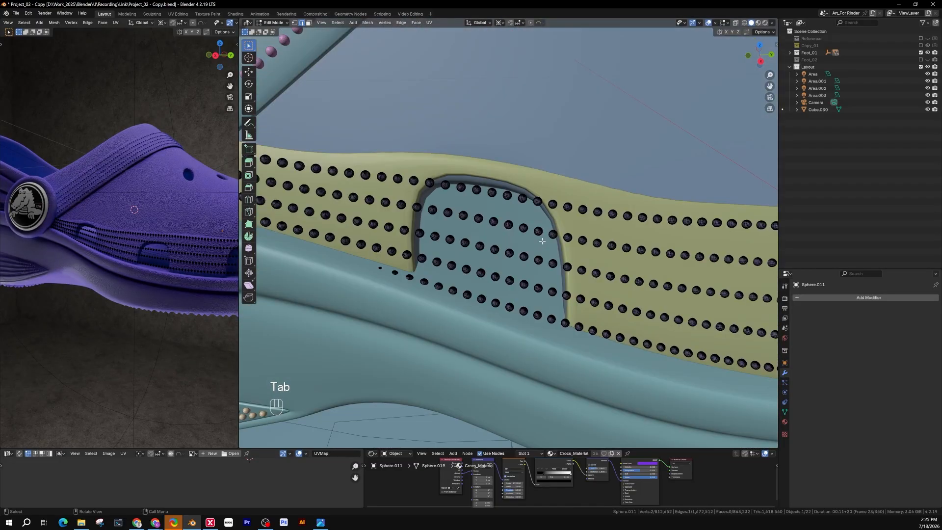
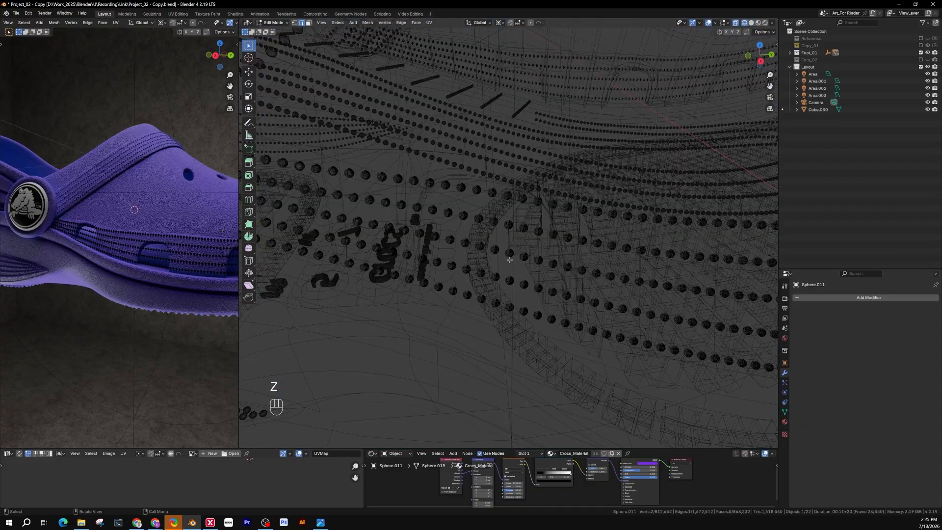
{"action": "mouse_move", "coordinate": [509, 259]}
{"action": "middle_mouse_down"}
{"action": "mouse_move", "coordinate": [495, 265]}
{"action": "mouse_move", "coordinate": [526, 285]}
{"action": "mouse_move", "coordinate": [510, 273]}
{"action": "middle_mouse_up"}
{"action": "key", "text": "z"}
Select every linked dot crossing the side opening nearest the round strap button, row by row, and delete their vertices
{"action": "mouse_move", "coordinate": [546, 215]}
{"action": "middle_mouse_down", "text": "shift"}
{"action": "mouse_move", "coordinate": [522, 255]}
{"action": "mouse_move", "coordinate": [478, 294]}
{"action": "mouse_move", "coordinate": [513, 275]}
{"action": "mouse_move", "coordinate": [545, 221]}
{"action": "middle_mouse_up", "text": "shift"}
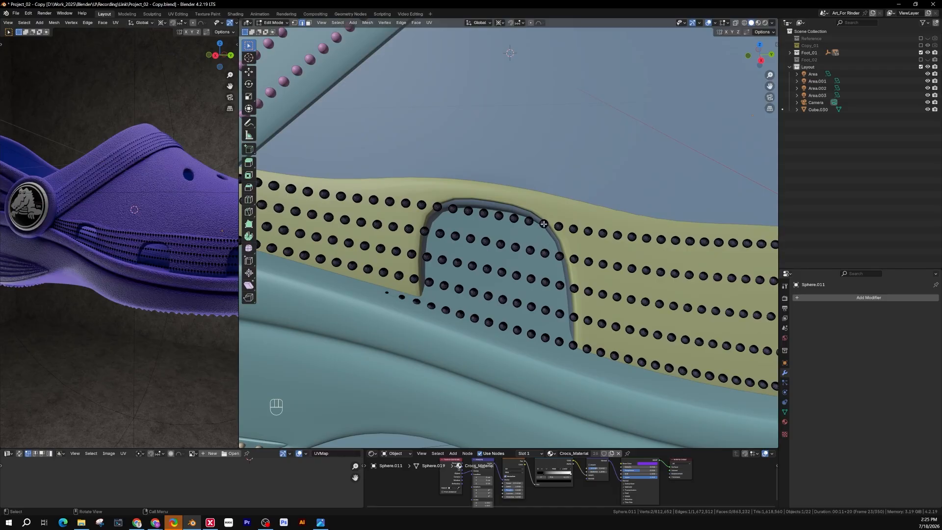
{"action": "key", "text": "l"}
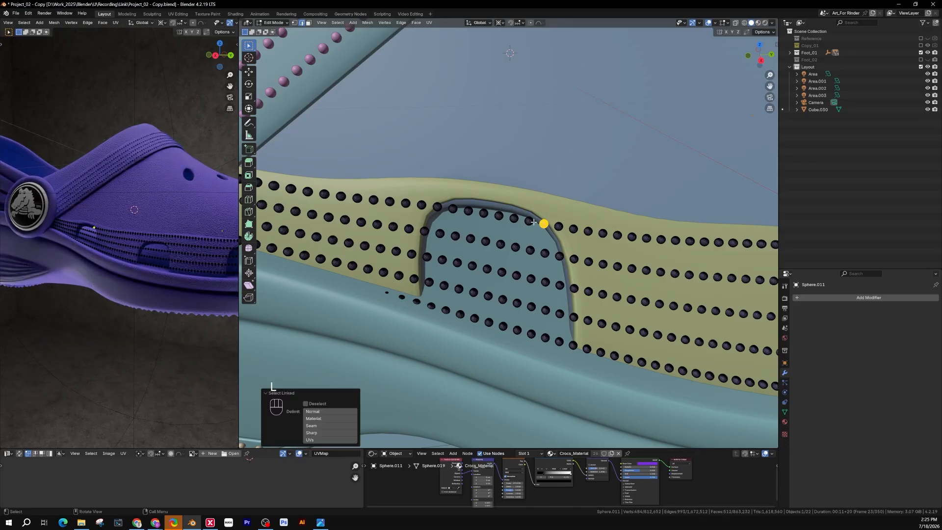
{"action": "key", "text": "l"}
{"action": "key", "text": "l"}
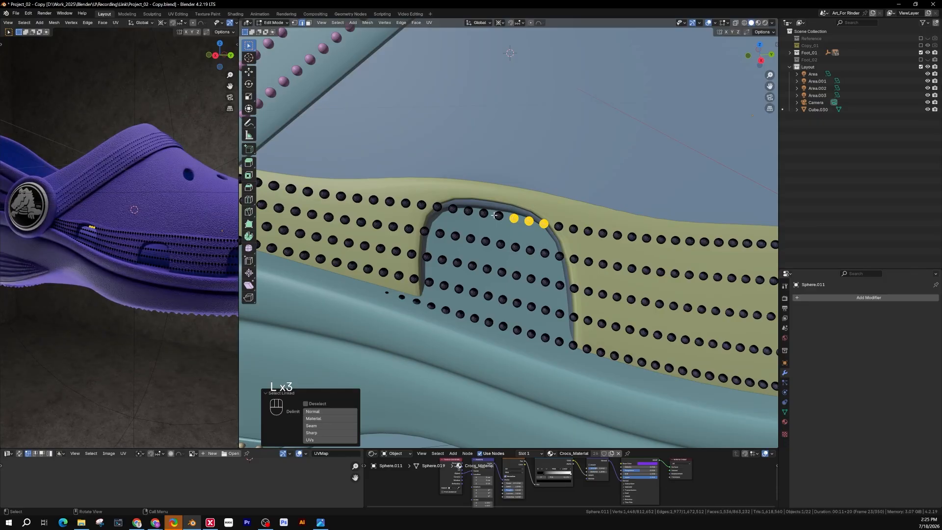
{"action": "key", "text": "l"}
{"action": "key", "text": "l"}
{"action": "key", "text": "l"}
{"action": "key", "text": "l"}
{"action": "key", "text": "l"}
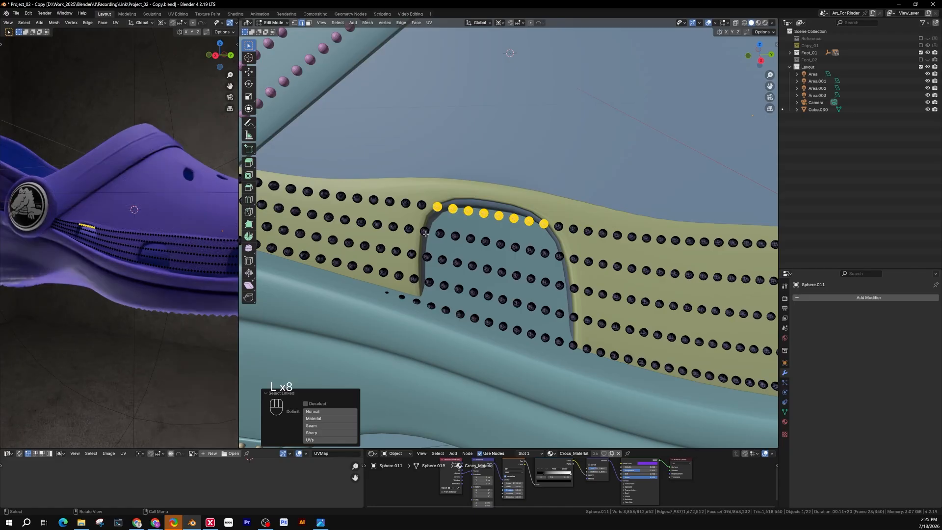
{"action": "key", "text": "l"}
{"action": "key", "text": "l"}
{"action": "key", "text": "l"}
{"action": "key", "text": "l"}
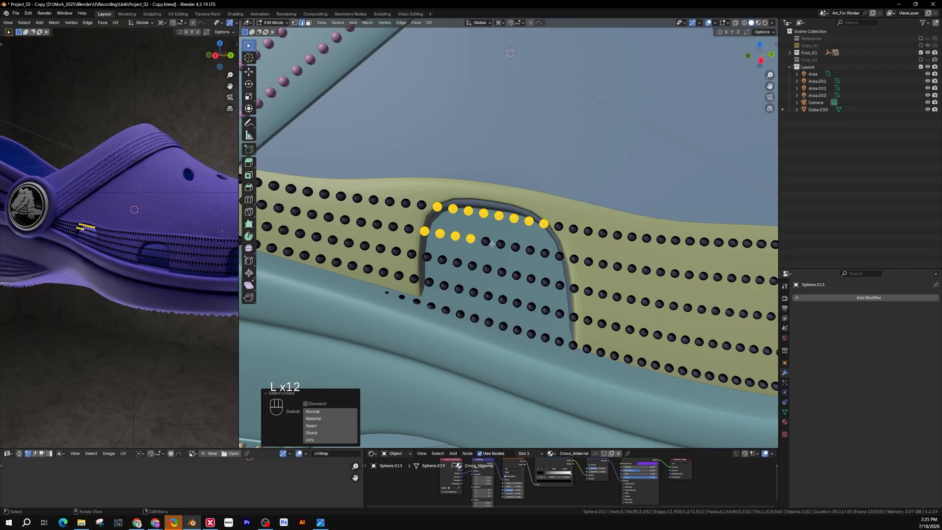
{"action": "key", "text": "l"}
{"action": "key", "text": "l"}
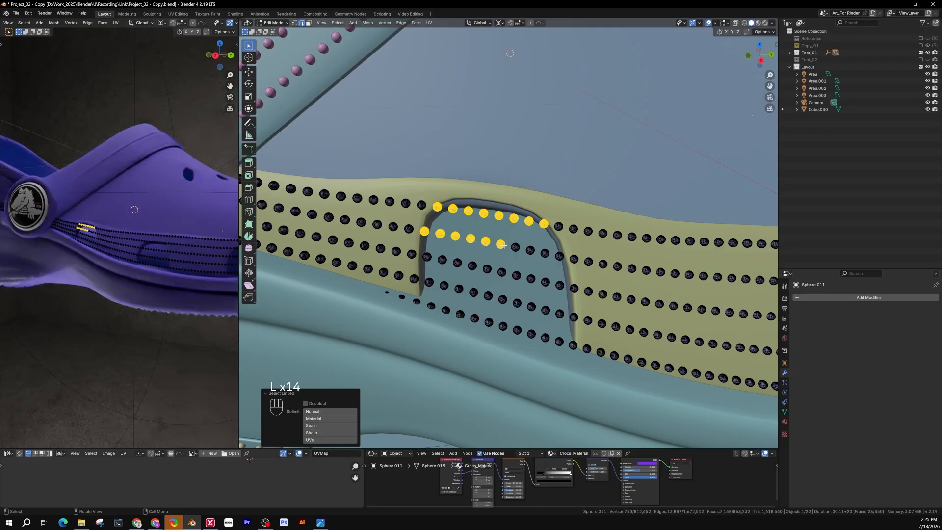
{"action": "key", "text": "l"}
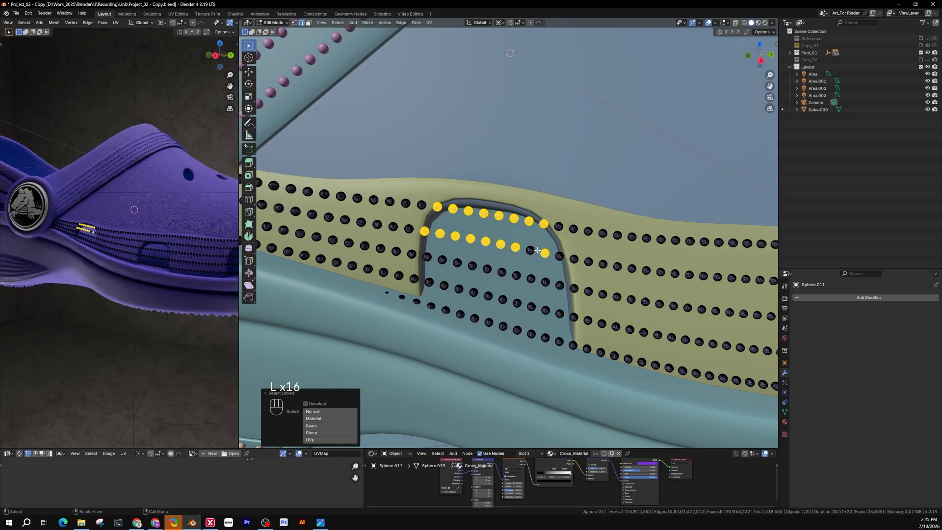
{"action": "key", "text": "l"}
{"action": "key", "text": "l"}
{"action": "key", "text": "l"}
{"action": "key", "text": "l"}
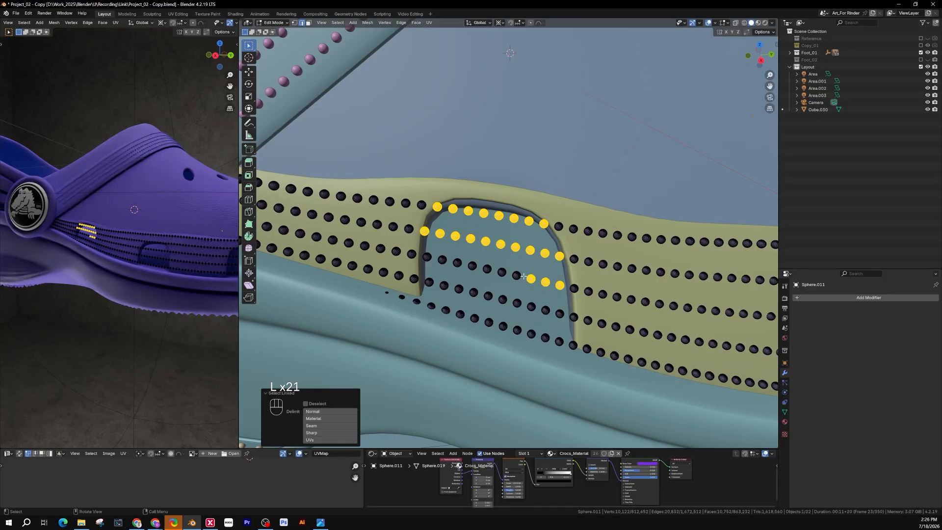
{"action": "key", "text": "l"}
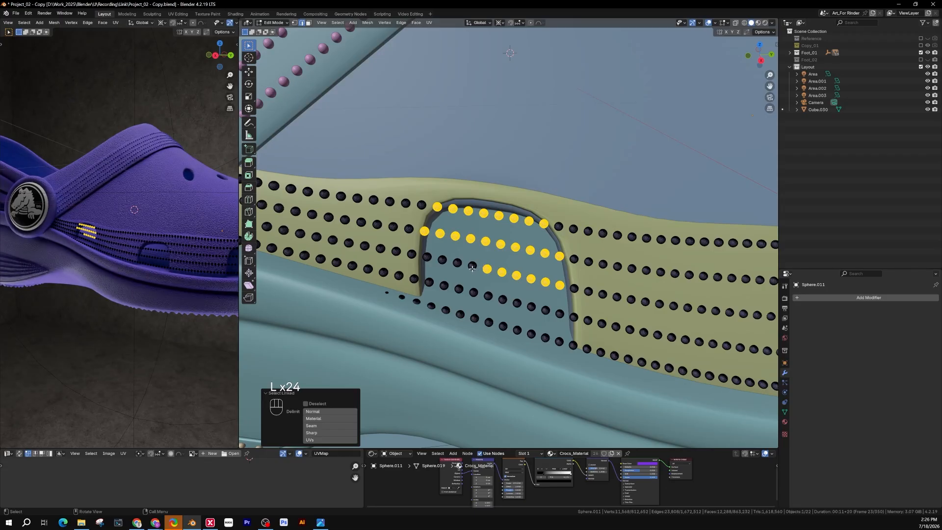
{"action": "key", "text": "l"}
{"action": "key", "text": "l"}
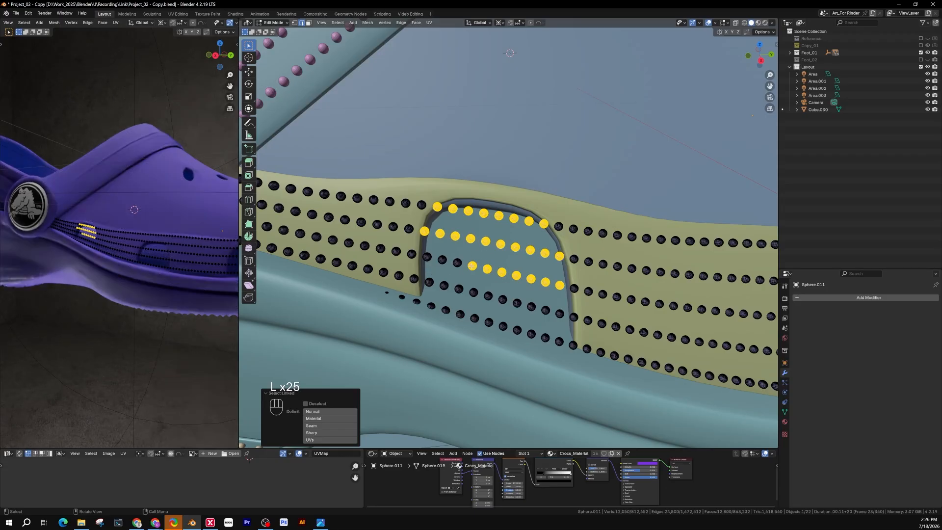
{"action": "key", "text": "l"}
{"action": "key", "text": "l"}
{"action": "key", "text": "l"}
{"action": "key", "text": "l"}
{"action": "key", "text": "l"}
{"action": "key", "text": "l"}
{"action": "key", "text": "l"}
{"action": "key", "text": "l"}
{"action": "key", "text": "l"}
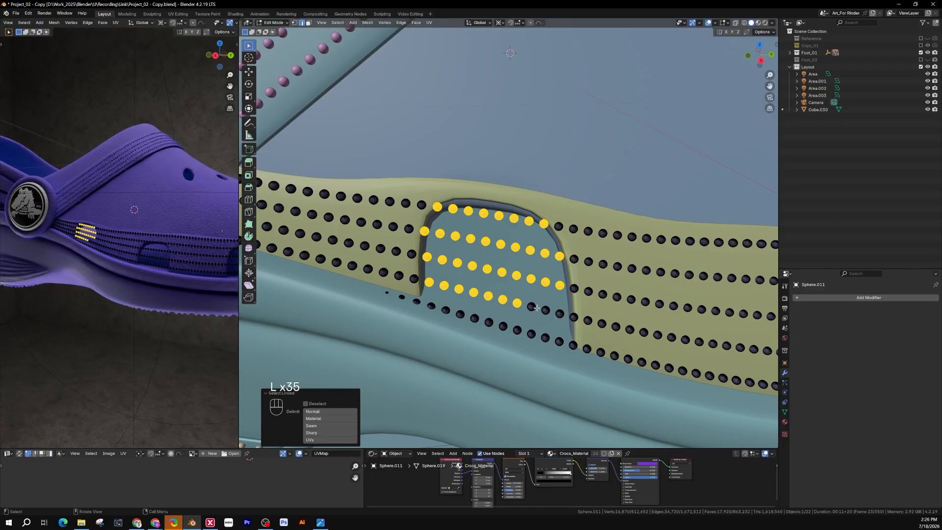
{"action": "key", "text": "l"}
{"action": "key", "text": "l"}
{"action": "key", "text": "l"}
{"action": "key", "text": "l"}
{"action": "key", "text": "l"}
{"action": "key", "text": "l"}
{"action": "key", "text": "l"}
{"action": "key", "text": "l"}
{"action": "key", "text": "l"}
{"action": "key", "text": "l"}
{"action": "key", "text": "l"}
{"action": "key", "text": "l"}
{"action": "key", "text": "l"}
{"action": "key", "text": "l"}
{"action": "key", "text": "l"}
{"action": "key", "text": "l"}
{"action": "key", "text": "l"}
{"action": "key", "text": "l"}
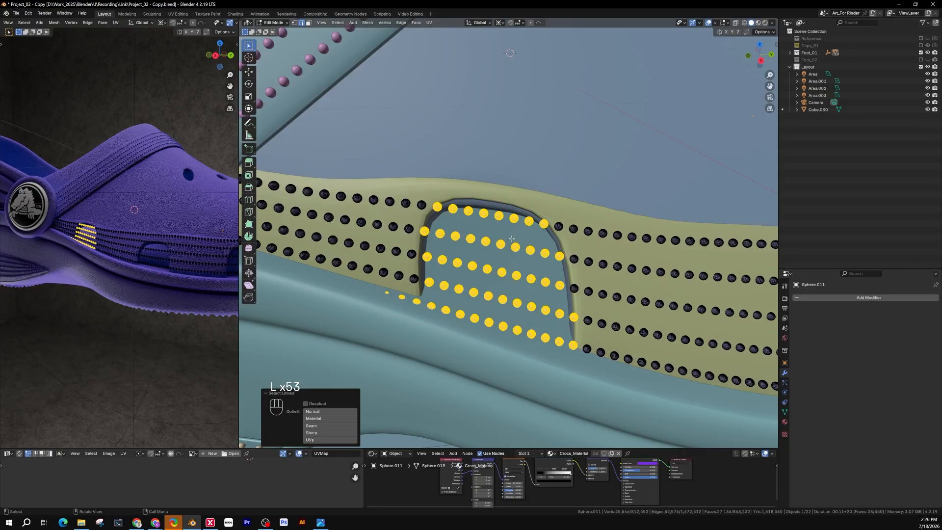
{"action": "key", "text": "x"}
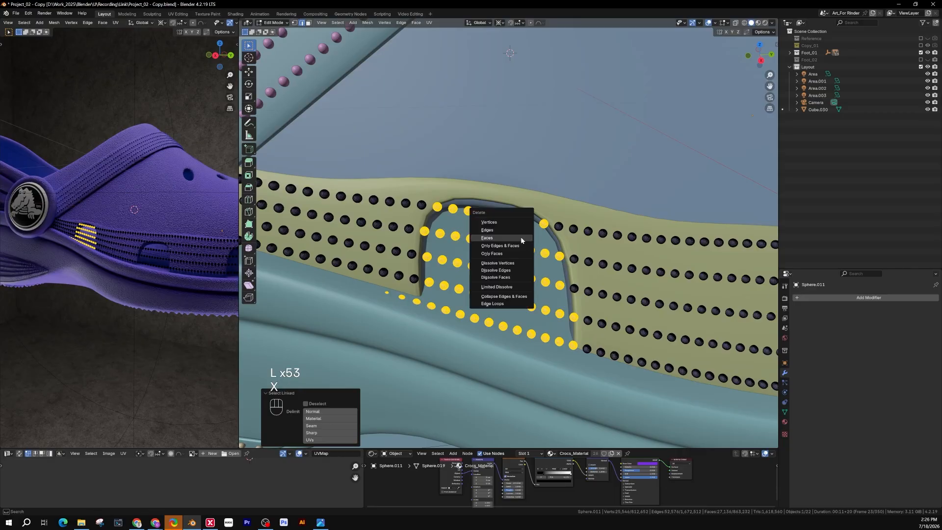
{"action": "left_click", "coordinate": [489, 222]}
Select all linked dots crossing the middle side opening of the green band and delete their vertices
{"action": "mouse_move", "coordinate": [498, 223]}
{"action": "middle_mouse_down"}
{"action": "mouse_move", "coordinate": [517, 234]}
{"action": "mouse_move", "coordinate": [506, 222]}
{"action": "middle_mouse_up"}
{"action": "scroll", "coordinate": [90, 233], "scroll_direction": "up", "scroll_amount": 3}
{"action": "middle_click_drag", "start_coordinate": [91, 233], "coordinate": [69, 265]}
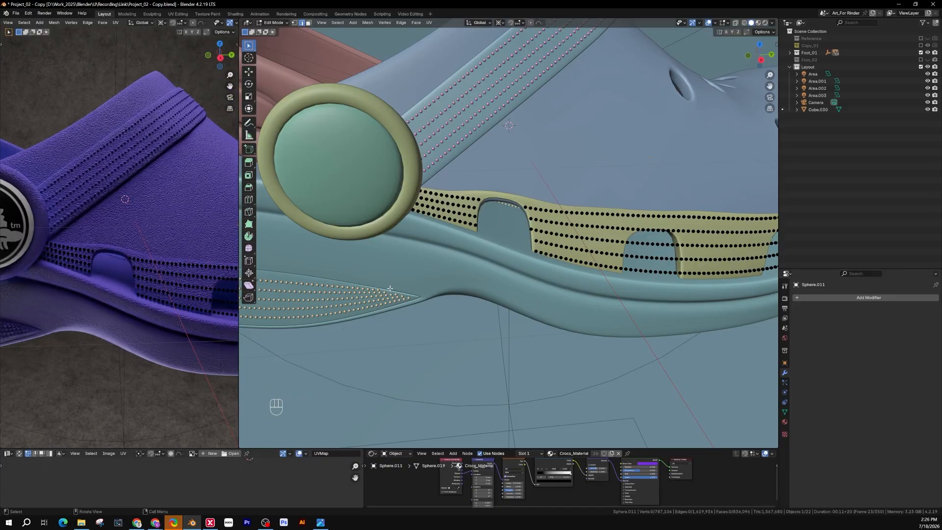
{"action": "scroll", "coordinate": [515, 273], "scroll_direction": "down", "scroll_amount": 3}
{"action": "middle_click_drag", "start_coordinate": [560, 264], "coordinate": [503, 218]}
{"action": "scroll", "coordinate": [484, 274], "scroll_direction": "up", "scroll_amount": 3}
{"action": "scroll", "coordinate": [505, 216], "scroll_direction": "up", "scroll_amount": 2}
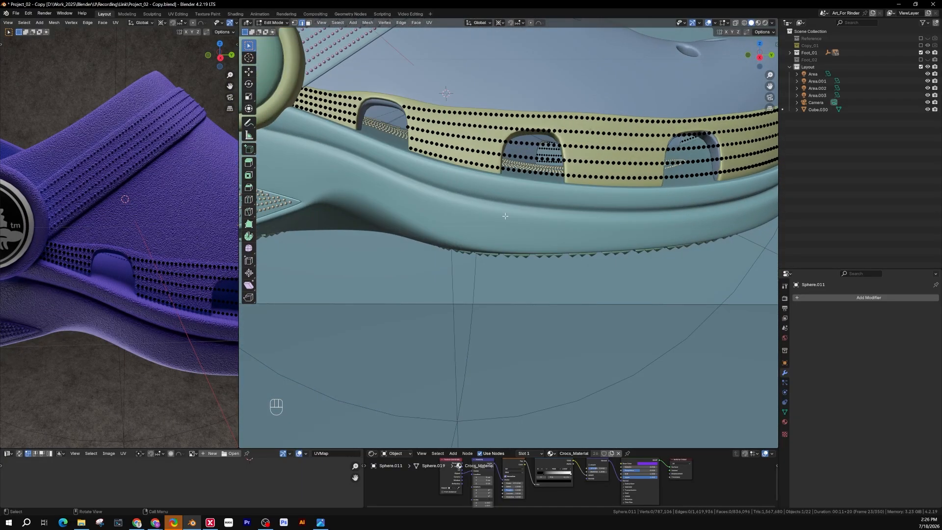
{"action": "middle_click_drag", "start_coordinate": [552, 138], "coordinate": [493, 284], "text": "shift"}
{"action": "scroll", "coordinate": [509, 233], "scroll_direction": "up", "scroll_amount": 2}
{"action": "scroll", "coordinate": [490, 274], "scroll_direction": "up", "scroll_amount": 3}
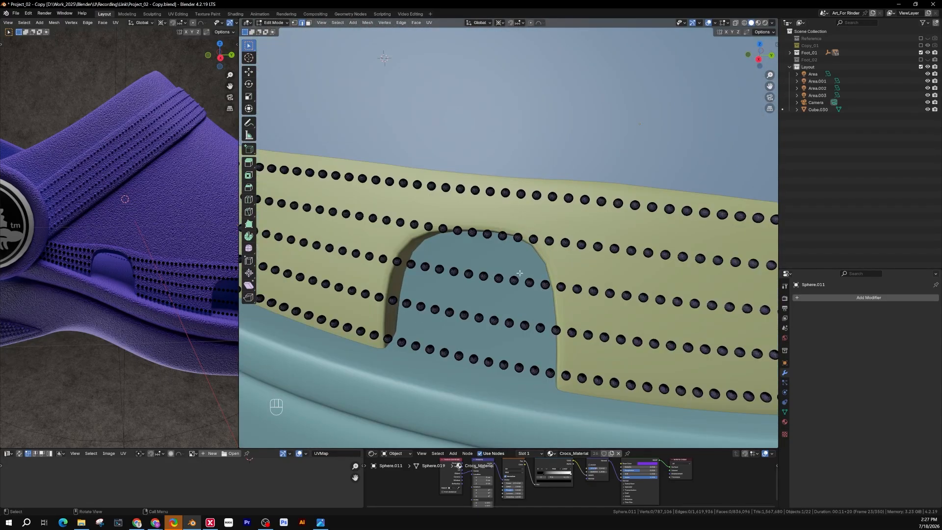
{"action": "key", "text": "l"}
{"action": "key", "text": "l"}
{"action": "key", "text": "l"}
{"action": "key", "text": "l"}
{"action": "key", "text": "l"}
{"action": "key", "text": "l"}
{"action": "key", "text": "l"}
{"action": "key", "text": "l"}
{"action": "key", "text": "l"}
{"action": "key", "text": "l"}
{"action": "key", "text": "l"}
{"action": "key", "text": "l"}
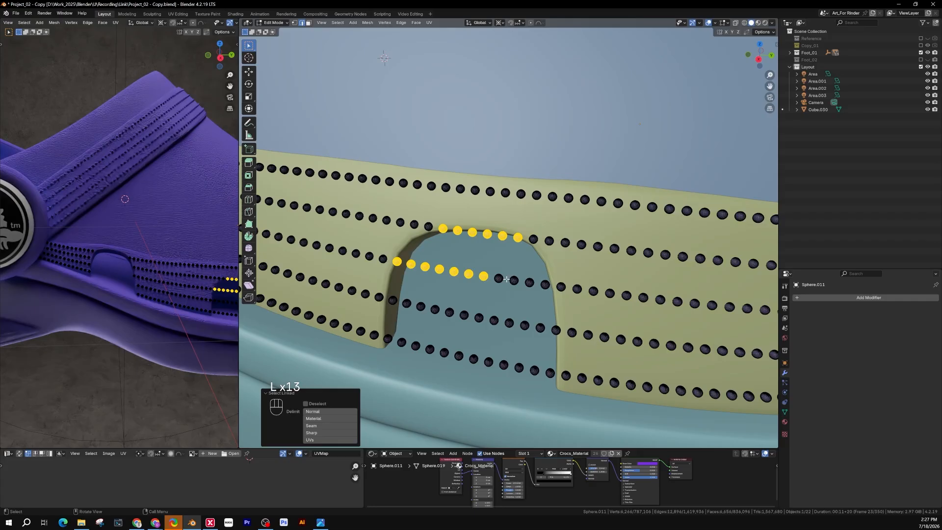
{"action": "key", "text": "l"}
{"action": "key", "text": "l"}
{"action": "key", "text": "l"}
{"action": "key", "text": "l"}
{"action": "key", "text": "l"}
{"action": "key", "text": "l"}
{"action": "key", "text": "l"}
{"action": "key", "text": "l"}
{"action": "key", "text": "l"}
{"action": "key", "text": "l"}
{"action": "key", "text": "l"}
{"action": "key", "text": "l"}
{"action": "key", "text": "l"}
{"action": "key", "text": "l"}
{"action": "key", "text": "l"}
{"action": "key", "text": "l"}
{"action": "key", "text": "l"}
{"action": "key", "text": "l"}
{"action": "key", "text": "l"}
{"action": "key", "text": "l"}
{"action": "key", "text": "l"}
{"action": "key", "text": "l"}
{"action": "key", "text": "l"}
{"action": "key", "text": "l"}
{"action": "key", "text": "l"}
{"action": "key", "text": "l"}
{"action": "key", "text": "l"}
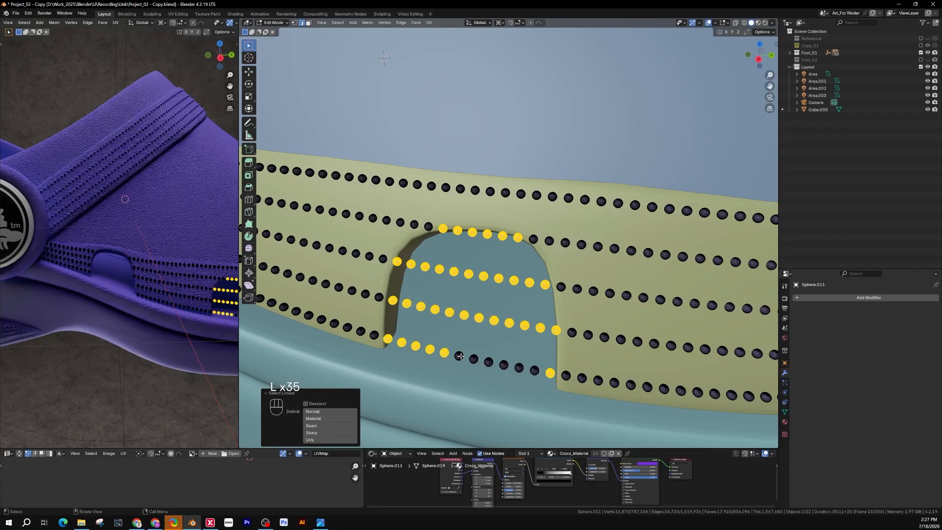
{"action": "key", "text": "x"}
{"action": "left_click", "coordinate": [485, 343]}
Select every linked dot crossing the green band's next side opening toward the toe, row by row, and delete their vertices
{"action": "scroll", "coordinate": [510, 343], "scroll_direction": "down", "scroll_amount": 5}
{"action": "middle_click_drag", "start_coordinate": [564, 333], "coordinate": [434, 321], "text": "shift"}
{"action": "middle_click_drag", "start_coordinate": [216, 321], "coordinate": [98, 332], "text": "shift"}
{"action": "scroll", "coordinate": [539, 373], "scroll_direction": "up", "scroll_amount": 6}
{"action": "left_click", "coordinate": [490, 115]}
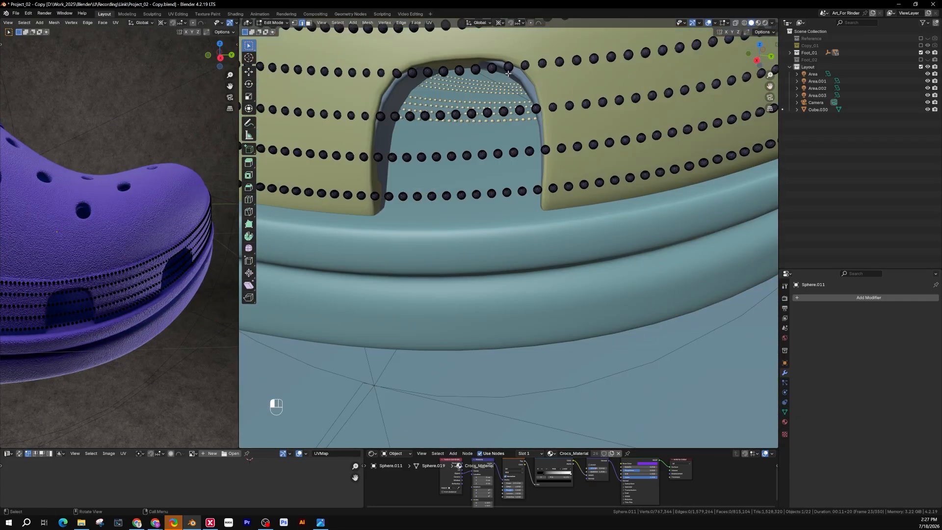
{"action": "scroll", "coordinate": [538, 161], "scroll_direction": "up", "scroll_amount": 3}
{"action": "scroll", "coordinate": [538, 160], "scroll_direction": "down", "scroll_amount": 3}
{"action": "key", "text": "l"}
{"action": "key", "text": "l"}
{"action": "key", "text": "l"}
{"action": "key", "text": "l"}
{"action": "key", "text": "l"}
{"action": "key", "text": "l"}
{"action": "key", "text": "l"}
{"action": "key", "text": "l"}
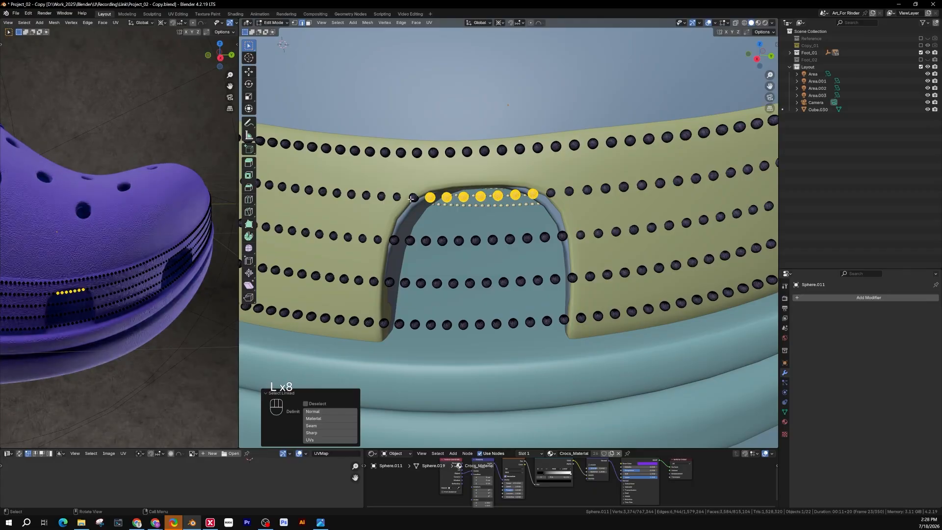
{"action": "key", "text": "l"}
{"action": "key", "text": "l"}
{"action": "key", "text": "l"}
{"action": "key", "text": "l"}
{"action": "key", "text": "l"}
{"action": "key", "text": "l"}
{"action": "key", "text": "l"}
{"action": "key", "text": "l"}
{"action": "key", "text": "l"}
{"action": "key", "text": "l"}
{"action": "key", "text": "l"}
{"action": "key", "text": "l"}
{"action": "key", "text": "l"}
{"action": "key", "text": "l"}
{"action": "key", "text": "l"}
{"action": "key", "text": "l"}
{"action": "key", "text": "l"}
{"action": "key", "text": "l"}
{"action": "key", "text": "l"}
{"action": "key", "text": "l"}
{"action": "key", "text": "l"}
{"action": "key", "text": "l"}
{"action": "key", "text": "l"}
{"action": "key", "text": "l"}
{"action": "key", "text": "l"}
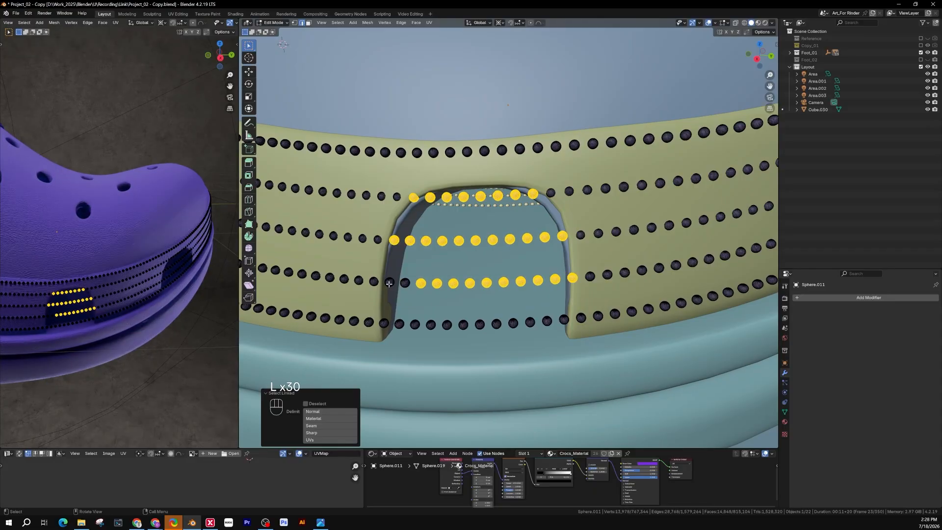
{"action": "key", "text": "l"}
{"action": "key", "text": "l"}
{"action": "key", "text": "l"}
{"action": "key", "text": "l"}
{"action": "key", "text": "l"}
{"action": "key", "text": "l"}
{"action": "key", "text": "l"}
{"action": "key", "text": "l"}
{"action": "key", "text": "x"}
Select all linked dots in the four rows crossing the opening where the band curves into the toe and delete their vertices
{"action": "middle_click_drag", "start_coordinate": [459, 323], "coordinate": [461, 220]}
{"action": "key", "text": "l"}
{"action": "key", "text": "l"}
{"action": "key", "text": "l"}
{"action": "key", "text": "l"}
{"action": "key", "text": "l"}
{"action": "key", "text": "l"}
{"action": "key", "text": "l"}
{"action": "key", "text": "l"}
{"action": "key", "text": "l"}
{"action": "key", "text": "l"}
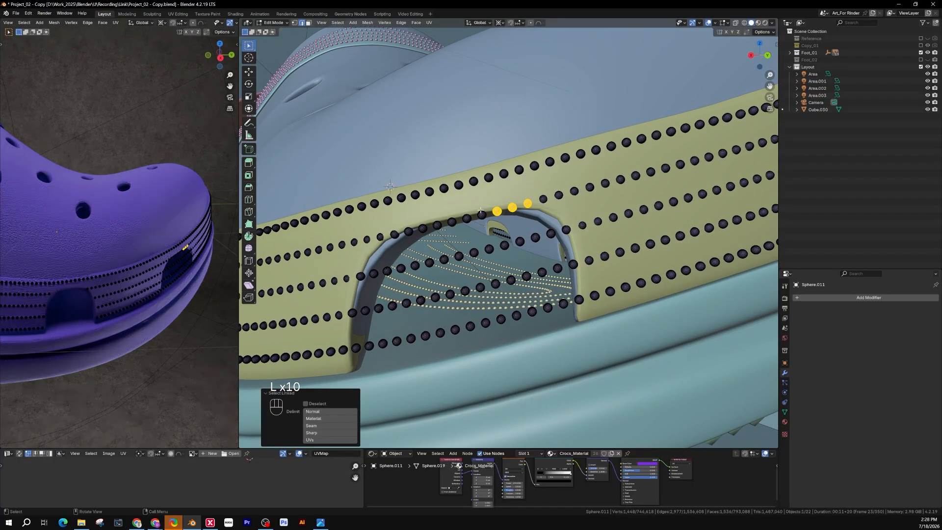
{"action": "key", "text": "l"}
{"action": "key", "text": "l"}
{"action": "key", "text": "l"}
{"action": "key", "text": "l"}
{"action": "key", "text": "l"}
{"action": "key", "text": "l"}
{"action": "key", "text": "l"}
{"action": "key", "text": "l"}
{"action": "key", "text": "l"}
{"action": "key", "text": "l"}
{"action": "key", "text": "l"}
{"action": "key", "text": "l"}
{"action": "key", "text": "l"}
{"action": "key", "text": "l"}
{"action": "key", "text": "l"}
{"action": "key", "text": "l"}
{"action": "key", "text": "l"}
{"action": "key", "text": "l"}
{"action": "key", "text": "l"}
{"action": "key", "text": "l"}
{"action": "key", "text": "l"}
{"action": "key", "text": "l"}
{"action": "key", "text": "l"}
{"action": "key", "text": "l"}
{"action": "key", "text": "l"}
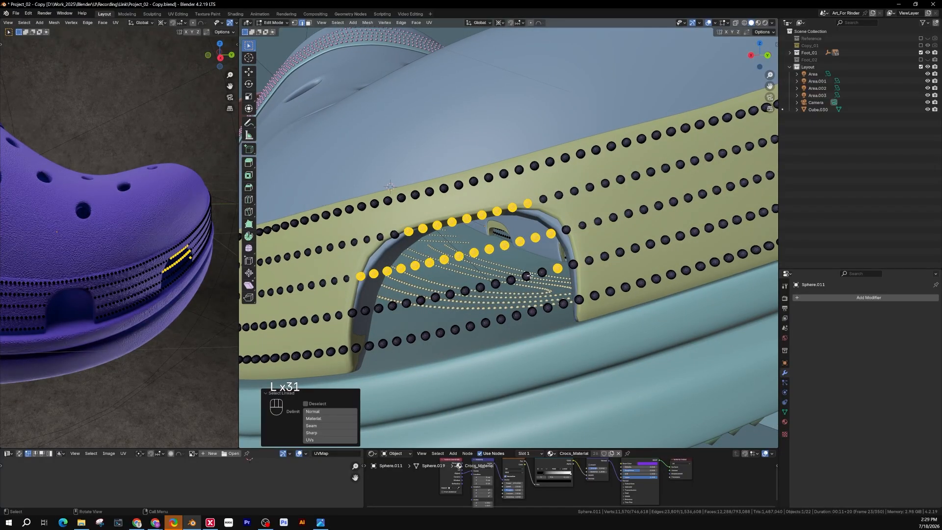
{"action": "key", "text": "l"}
{"action": "key", "text": "l"}
{"action": "key", "text": "l"}
{"action": "key", "text": "l"}
{"action": "key", "text": "l"}
{"action": "key", "text": "l"}
{"action": "key", "text": "l"}
{"action": "key", "text": "l"}
{"action": "key", "text": "l"}
{"action": "key", "text": "l"}
{"action": "key", "text": "l"}
{"action": "key", "text": "l"}
{"action": "key", "text": "l"}
{"action": "key", "text": "l"}
{"action": "key", "text": "l"}
{"action": "key", "text": "l"}
{"action": "key", "text": "l"}
{"action": "key", "text": "l"}
{"action": "key", "text": "l"}
{"action": "key", "text": "l"}
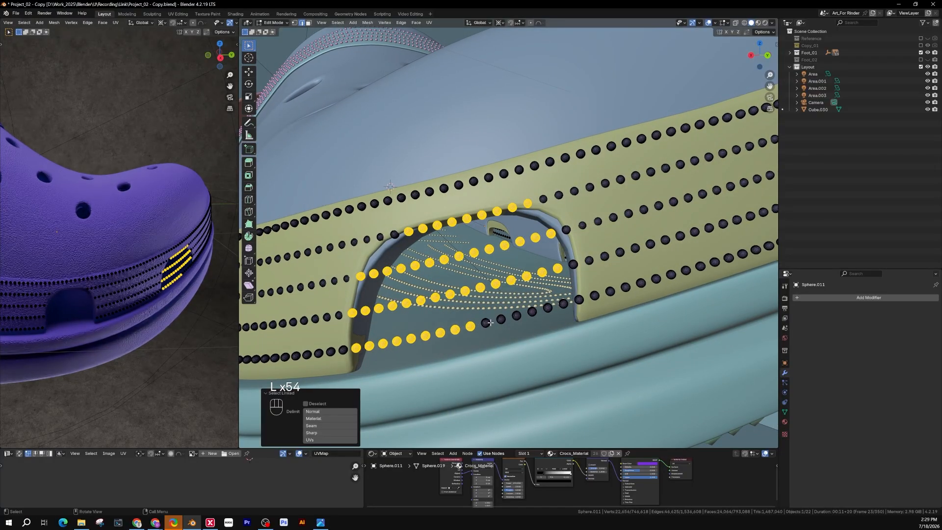
{"action": "key", "text": "l"}
{"action": "key", "text": "l"}
{"action": "key", "text": "l"}
{"action": "key", "text": "x"}
{"action": "left_click", "coordinate": [567, 230]}
Select the linked dots in the three rows crossing the opening at the front of the toe and delete their vertices
{"action": "middle_click_drag", "start_coordinate": [567, 231], "coordinate": [491, 235]}
{"action": "scroll", "coordinate": [490, 235], "scroll_direction": "down", "scroll_amount": 4}
{"action": "middle_click_drag", "start_coordinate": [186, 206], "coordinate": [59, 211]}
{"action": "scroll", "coordinate": [490, 260], "scroll_direction": "up", "scroll_amount": 2}
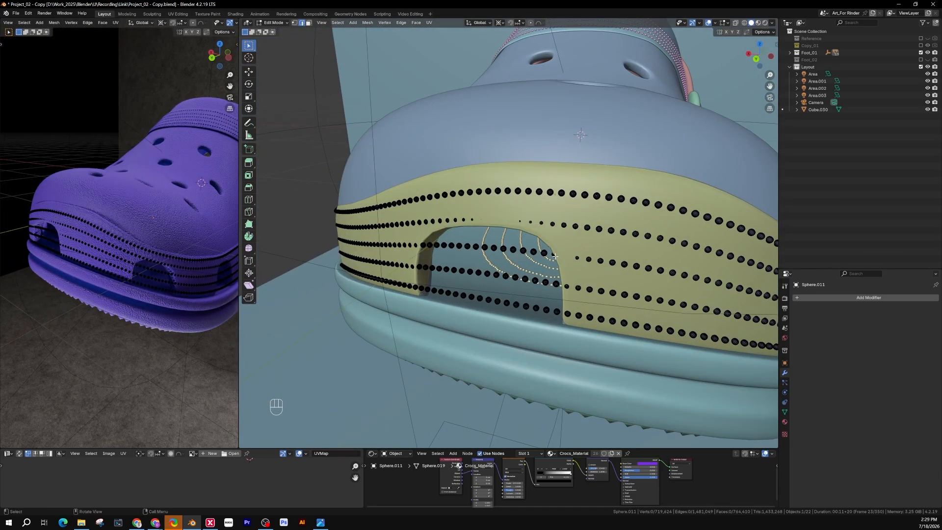
{"action": "key", "text": "l"}
{"action": "key", "text": "l"}
{"action": "key", "text": "l"}
{"action": "key", "text": "l"}
{"action": "key", "text": "l"}
{"action": "key", "text": "l"}
{"action": "key", "text": "l"}
{"action": "key", "text": "l"}
{"action": "key", "text": "l"}
{"action": "key", "text": "l"}
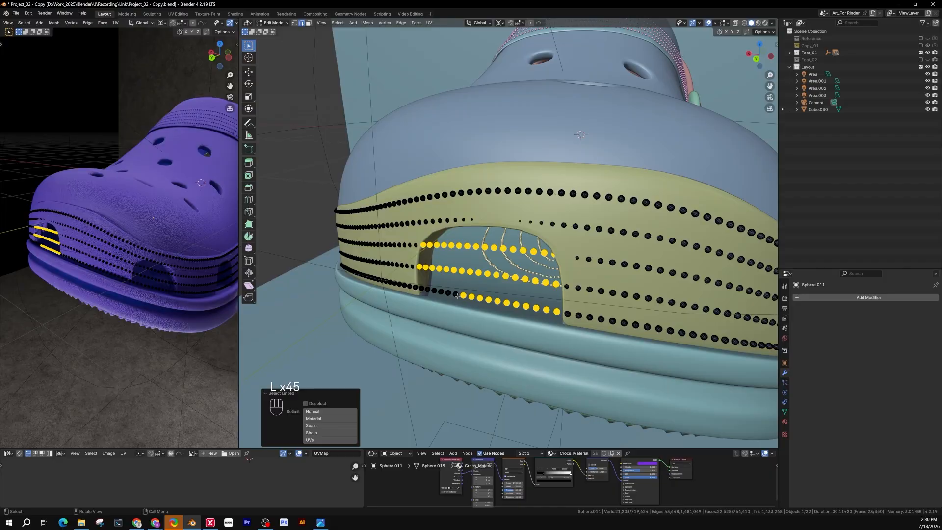
{"action": "scroll", "coordinate": [436, 289], "scroll_direction": "down", "scroll_amount": 2}
{"action": "key", "text": "ctrl+z"}
{"action": "key", "text": "l"}
{"action": "key", "text": "x"}
{"action": "left_click", "coordinate": [490, 282]}
Select all linked dots in the four rows crossing the first opening past the front of the toe and delete their vertices
{"action": "middle_click_drag", "start_coordinate": [490, 282], "coordinate": [471, 245]}
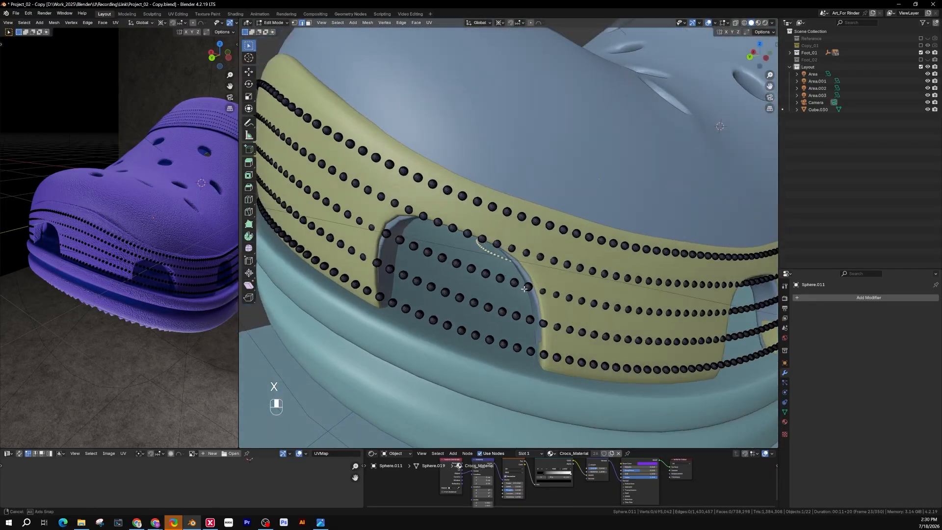
{"action": "scroll", "coordinate": [478, 240], "scroll_direction": "up", "scroll_amount": 3}
{"action": "key", "text": "l"}
{"action": "key", "text": "l"}
{"action": "key", "text": "l"}
{"action": "key", "text": "l"}
{"action": "key", "text": "l"}
{"action": "key", "text": "l"}
{"action": "key", "text": "l"}
{"action": "key", "text": "l"}
{"action": "key", "text": "l"}
{"action": "key", "text": "l"}
{"action": "key", "text": "l"}
{"action": "key", "text": "l"}
{"action": "key", "text": "l"}
{"action": "key", "text": "l"}
{"action": "key", "text": "l"}
{"action": "key", "text": "l"}
{"action": "key", "text": "l"}
{"action": "key", "text": "l"}
{"action": "key", "text": "l"}
{"action": "key", "text": "l"}
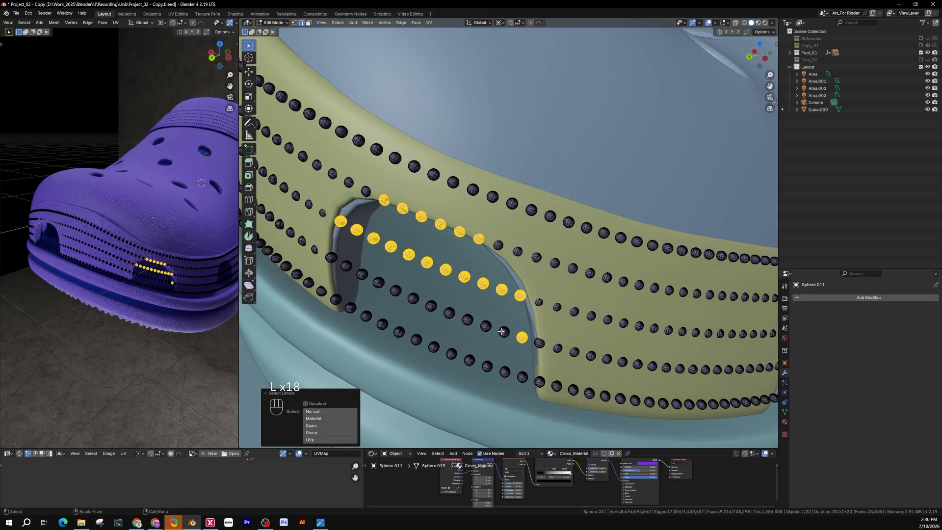
{"action": "key", "text": "l"}
{"action": "key", "text": "l"}
{"action": "key", "text": "l"}
{"action": "key", "text": "l"}
{"action": "key", "text": "l"}
{"action": "key", "text": "l"}
{"action": "key", "text": "l"}
{"action": "key", "text": "l"}
{"action": "key", "text": "l"}
{"action": "key", "text": "l"}
{"action": "key", "text": "l"}
{"action": "key", "text": "l"}
{"action": "key", "text": "l"}
{"action": "key", "text": "l"}
{"action": "key", "text": "l"}
{"action": "key", "text": "l"}
{"action": "key", "text": "l"}
{"action": "key", "text": "l"}
{"action": "key", "text": "l"}
{"action": "key", "text": "l"}
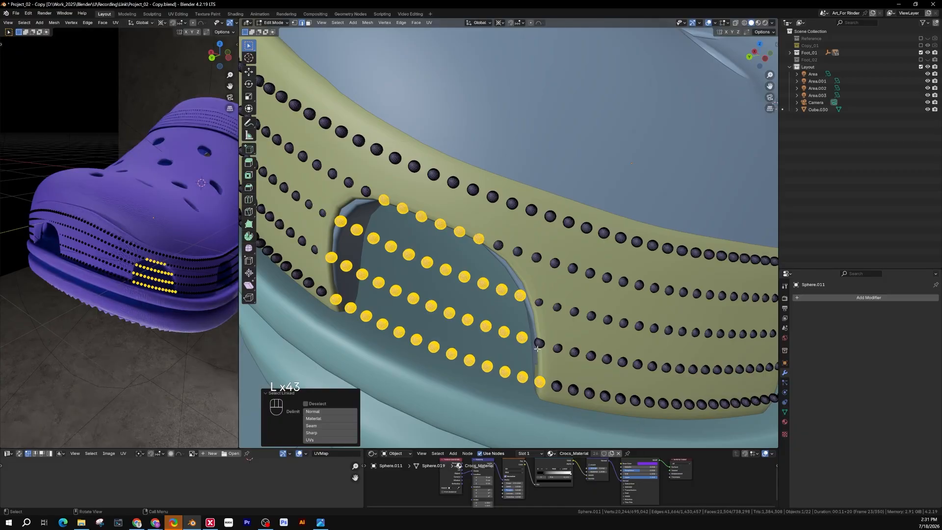
{"action": "key", "text": "x"}
{"action": "left_click", "coordinate": [523, 378]}
Select the linked dots in the four rows crossing the next opening, where the green band leaves the toe curve, and delete their vertices
{"action": "scroll", "coordinate": [546, 348], "scroll_direction": "down", "scroll_amount": 5}
{"action": "scroll", "coordinate": [546, 347], "scroll_direction": "up", "scroll_amount": 5}
{"action": "key", "text": "l"}
{"action": "key", "text": "l"}
{"action": "key", "text": "l"}
{"action": "key", "text": "l"}
{"action": "key", "text": "l"}
{"action": "key", "text": "l"}
{"action": "key", "text": "l"}
{"action": "key", "text": "l"}
{"action": "key", "text": "l"}
{"action": "key", "text": "l"}
{"action": "key", "text": "l"}
{"action": "key", "text": "l"}
{"action": "key", "text": "l"}
{"action": "key", "text": "l"}
{"action": "key", "text": "l"}
{"action": "key", "text": "l"}
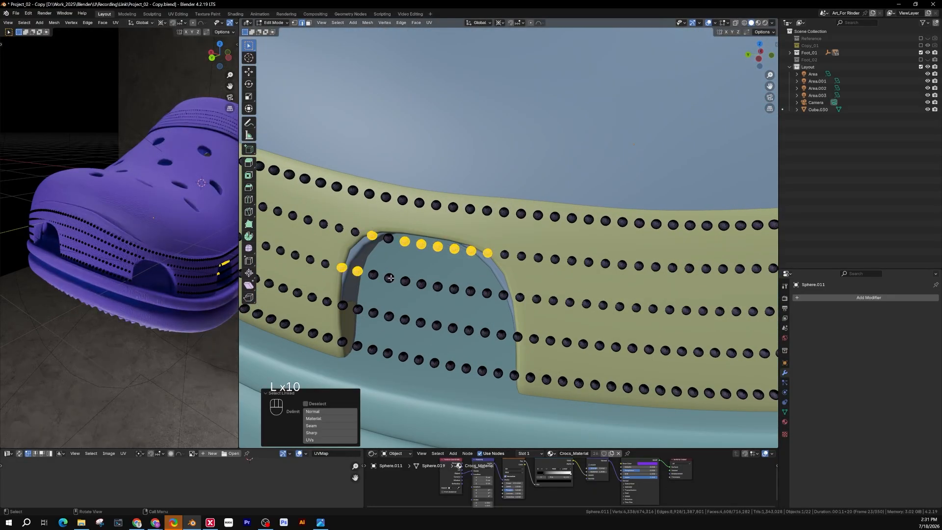
{"action": "key", "text": "l"}
{"action": "key", "text": "l"}
{"action": "key", "text": "l"}
{"action": "key", "text": "l"}
{"action": "key", "text": "l"}
{"action": "key", "text": "l"}
{"action": "key", "text": "l"}
{"action": "key", "text": "l"}
{"action": "key", "text": "l"}
{"action": "key", "text": "l"}
{"action": "key", "text": "l"}
{"action": "key", "text": "l"}
{"action": "key", "text": "l"}
{"action": "key", "text": "l"}
{"action": "key", "text": "l"}
{"action": "key", "text": "l"}
{"action": "key", "text": "l"}
{"action": "key", "text": "l"}
{"action": "key", "text": "l"}
{"action": "key", "text": "l"}
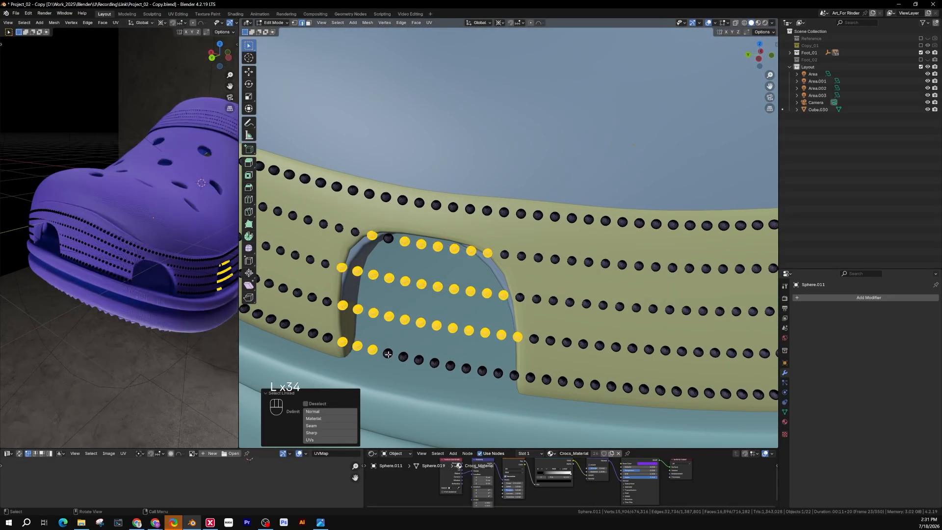
{"action": "key", "text": "l"}
{"action": "key", "text": "l"}
{"action": "key", "text": "l"}
{"action": "key", "text": "l"}
{"action": "key", "text": "l"}
{"action": "key", "text": "x"}
{"action": "left_click", "coordinate": [478, 373]}
Select every linked dot in the four rows crossing the following side opening, farther from the toe, and delete their vertices
{"action": "scroll", "coordinate": [477, 372], "scroll_direction": "down", "scroll_amount": 3}
{"action": "key", "text": "l"}
{"action": "key", "text": "l"}
{"action": "key", "text": "l"}
{"action": "key", "text": "l"}
{"action": "key", "text": "l"}
{"action": "key", "text": "l"}
{"action": "key", "text": "l"}
{"action": "key", "text": "l"}
{"action": "key", "text": "l"}
{"action": "key", "text": "l"}
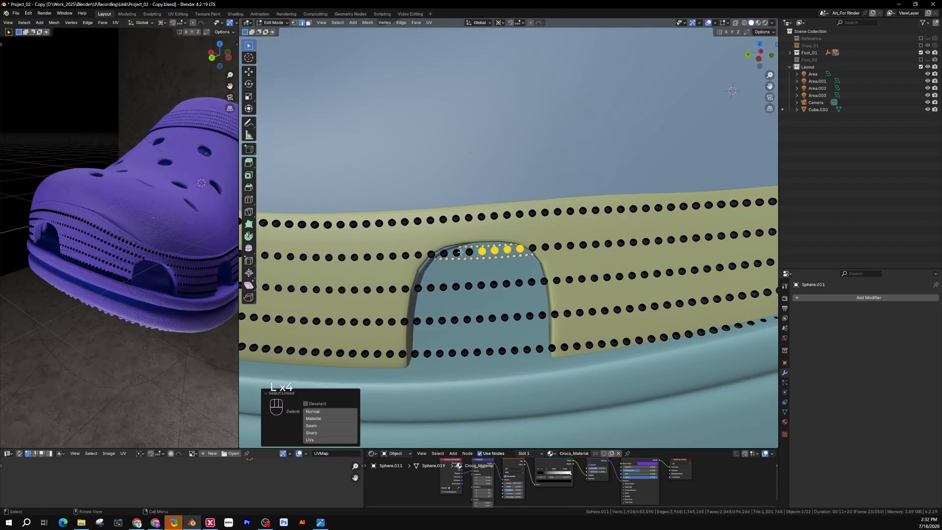
{"action": "key", "text": "l"}
{"action": "key", "text": "l"}
{"action": "key", "text": "l"}
{"action": "key", "text": "l"}
{"action": "key", "text": "l"}
{"action": "key", "text": "l"}
{"action": "key", "text": "l"}
{"action": "key", "text": "l"}
{"action": "key", "text": "l"}
{"action": "key", "text": "l"}
{"action": "key", "text": "l"}
{"action": "key", "text": "l"}
{"action": "key", "text": "l"}
{"action": "key", "text": "l"}
{"action": "key", "text": "l"}
{"action": "key", "text": "l"}
{"action": "key", "text": "l"}
{"action": "key", "text": "l"}
{"action": "key", "text": "l"}
{"action": "key", "text": "l"}
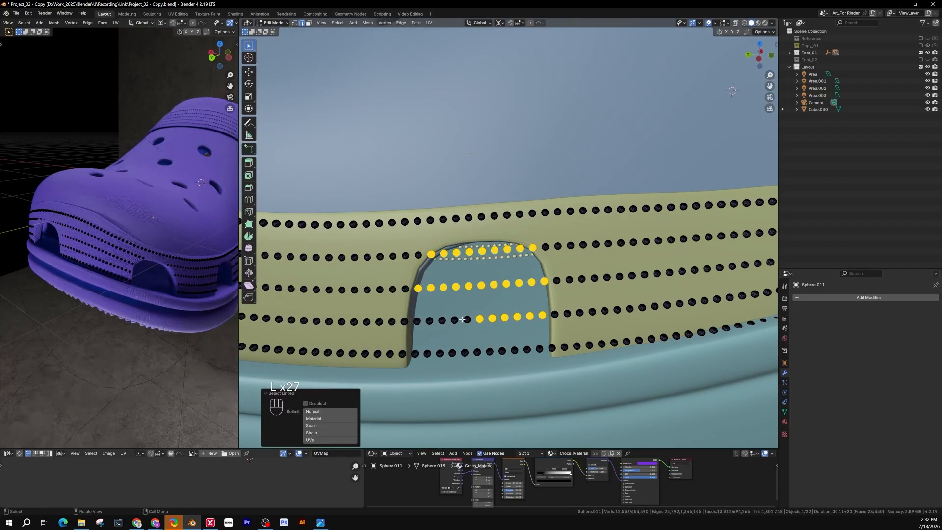
{"action": "key", "text": "l"}
{"action": "key", "text": "l"}
{"action": "key", "text": "l"}
{"action": "key", "text": "l"}
{"action": "key", "text": "l"}
{"action": "key", "text": "l"}
{"action": "key", "text": "l"}
{"action": "key", "text": "l"}
{"action": "key", "text": "l"}
{"action": "key", "text": "l"}
{"action": "key", "text": "l"}
{"action": "key", "text": "l"}
{"action": "key", "text": "l"}
{"action": "key", "text": "l"}
{"action": "key", "text": "x"}
{"action": "left_click", "coordinate": [554, 350]}
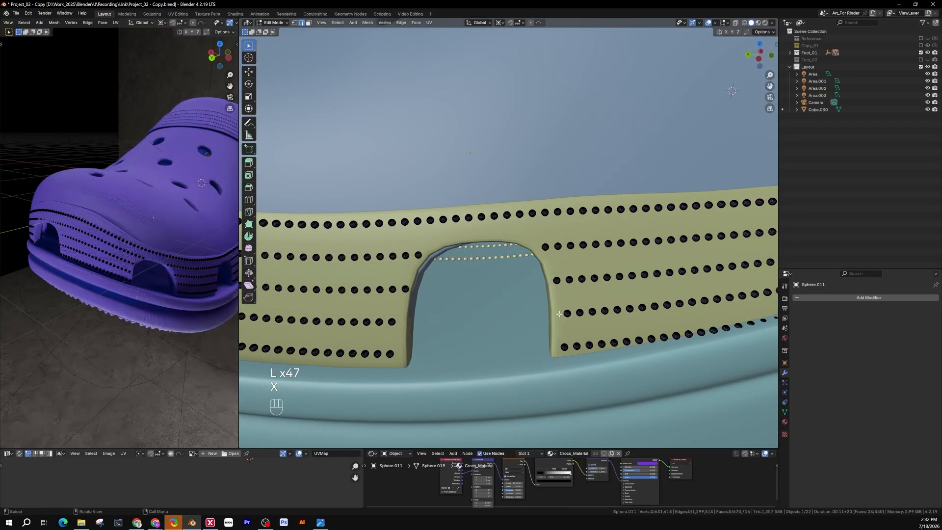
Select the linked dots in the two rows crossing the next side opening, delete their vertices and return to Object Mode
{"action": "scroll", "coordinate": [586, 272], "scroll_direction": "up", "scroll_amount": 2}
{"action": "key", "text": "l"}
{"action": "key", "text": "l"}
{"action": "key", "text": "l"}
{"action": "key", "text": "l"}
{"action": "key", "text": "l"}
{"action": "key", "text": "l"}
{"action": "key", "text": "l"}
{"action": "key", "text": "l"}
{"action": "key", "text": "l"}
{"action": "key", "text": "l"}
{"action": "key", "text": "l"}
{"action": "key", "text": "l"}
{"action": "key", "text": "l"}
{"action": "key", "text": "l"}
{"action": "key", "text": "l"}
{"action": "key", "text": "l"}
{"action": "key", "text": "l"}
{"action": "key", "text": "l"}
{"action": "key", "text": "l"}
{"action": "key", "text": "l"}
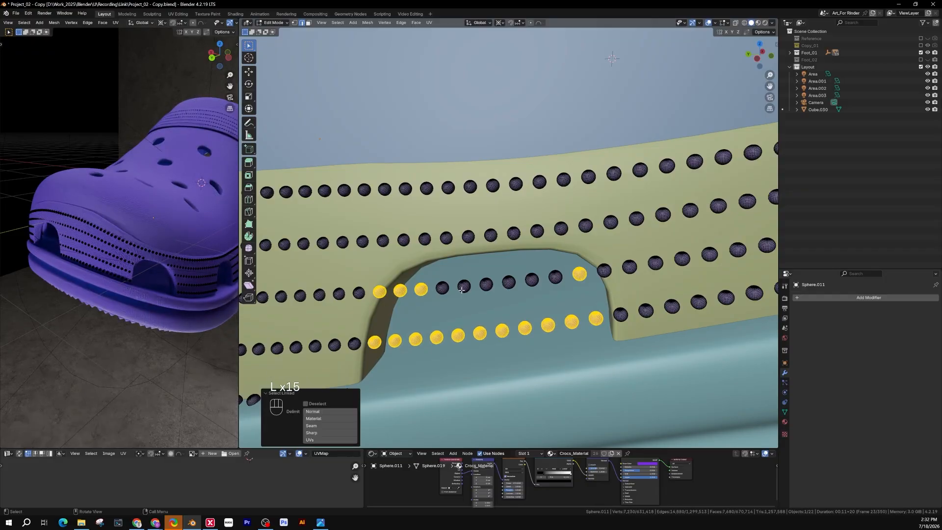
{"action": "key", "text": "x"}
{"action": "left_click", "coordinate": [559, 284]}
{"action": "scroll", "coordinate": [561, 289], "scroll_direction": "down", "scroll_amount": 5}
{"action": "key", "text": "Tab"}
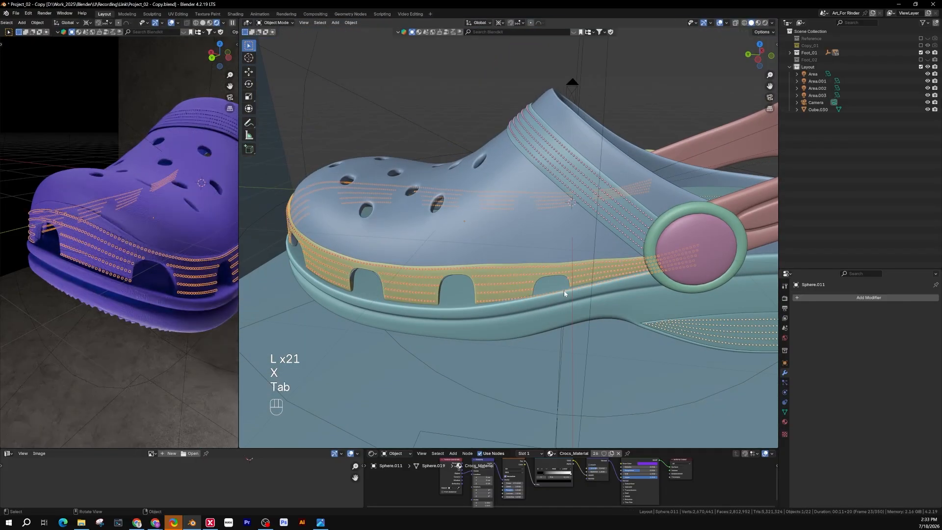
Enable and unhide the Foot_02 collection, then delete it together with its whole hierarchy
{"action": "scroll", "coordinate": [548, 276], "scroll_direction": "down", "scroll_amount": 1}
{"action": "middle_click_drag", "start_coordinate": [429, 279], "coordinate": [600, 265]}
{"action": "left_click", "coordinate": [174, 375]}
{"action": "middle_click_drag", "start_coordinate": [184, 356], "coordinate": [132, 324]}
{"action": "middle_click_drag", "start_coordinate": [580, 287], "coordinate": [560, 272]}
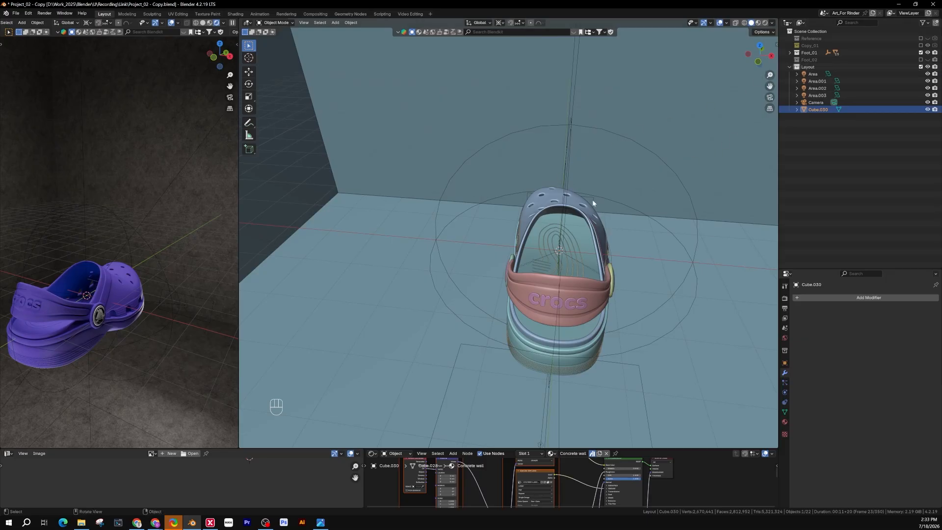
{"action": "left_click", "coordinate": [920, 59]}
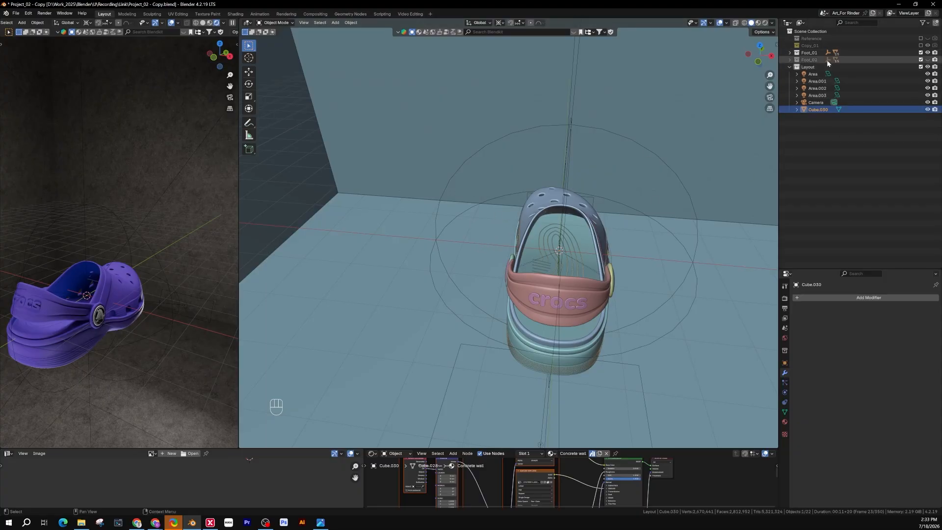
{"action": "left_click", "coordinate": [928, 59]}
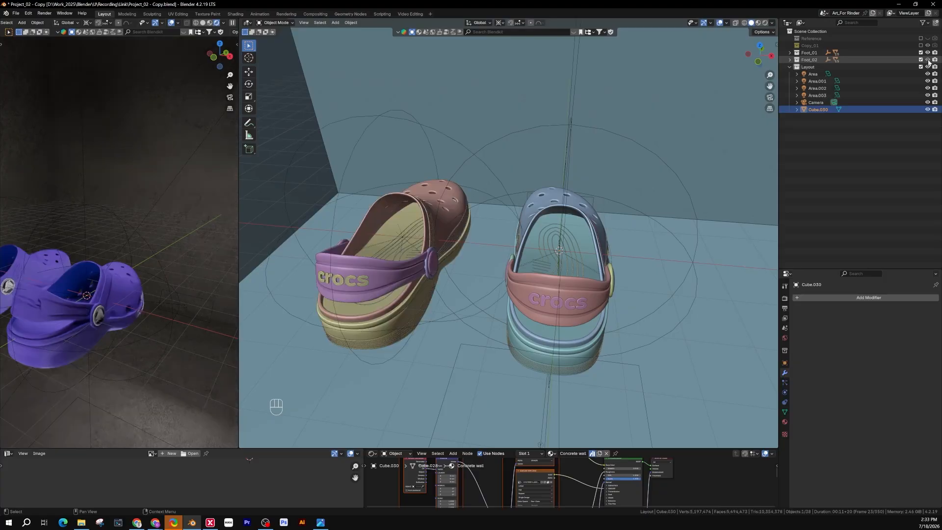
{"action": "middle_click_drag", "start_coordinate": [496, 212], "coordinate": [452, 232]}
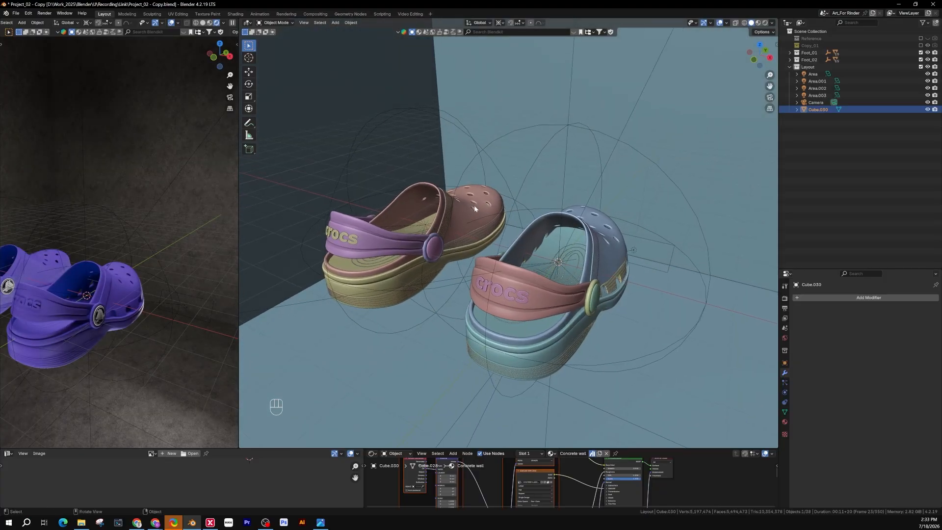
{"action": "left_click", "coordinate": [809, 60]}
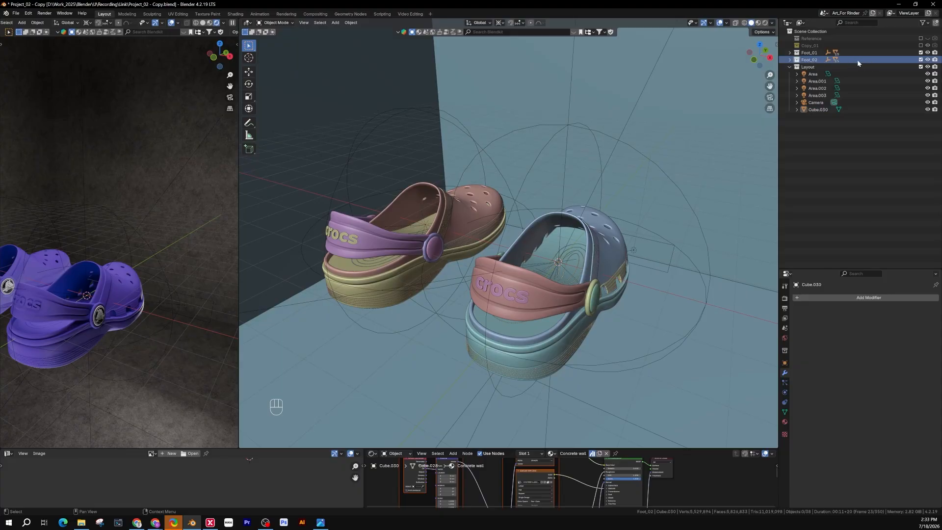
{"action": "left_click", "coordinate": [920, 59]}
{"action": "right_click", "coordinate": [819, 60]}
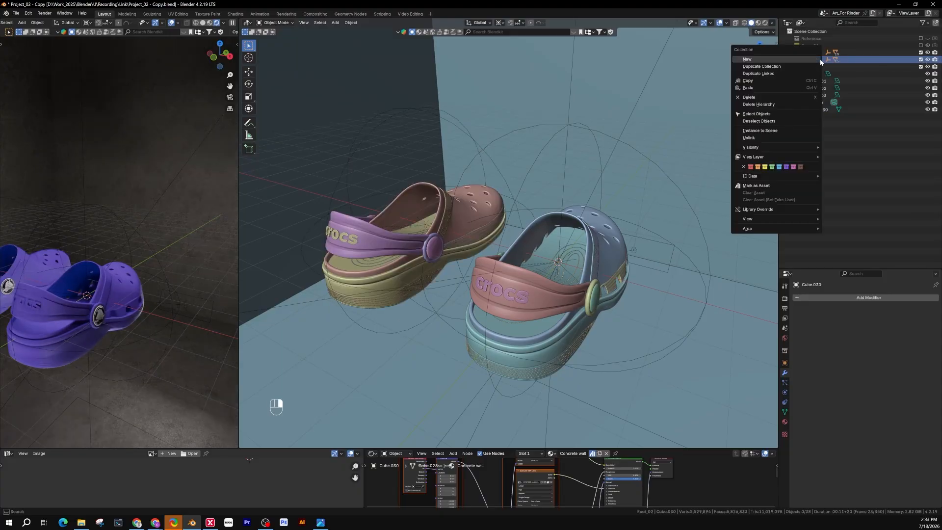
{"action": "right_click", "coordinate": [849, 60]}
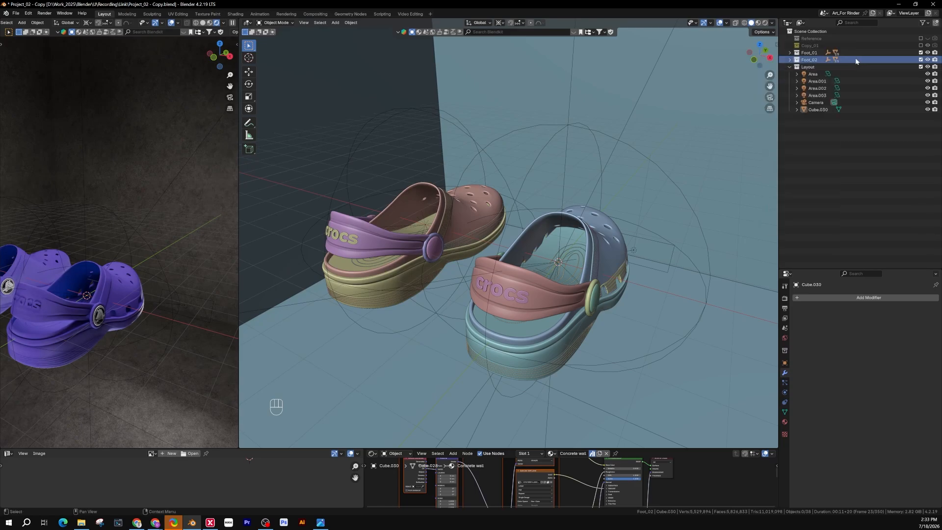
{"action": "right_click", "coordinate": [849, 60]}
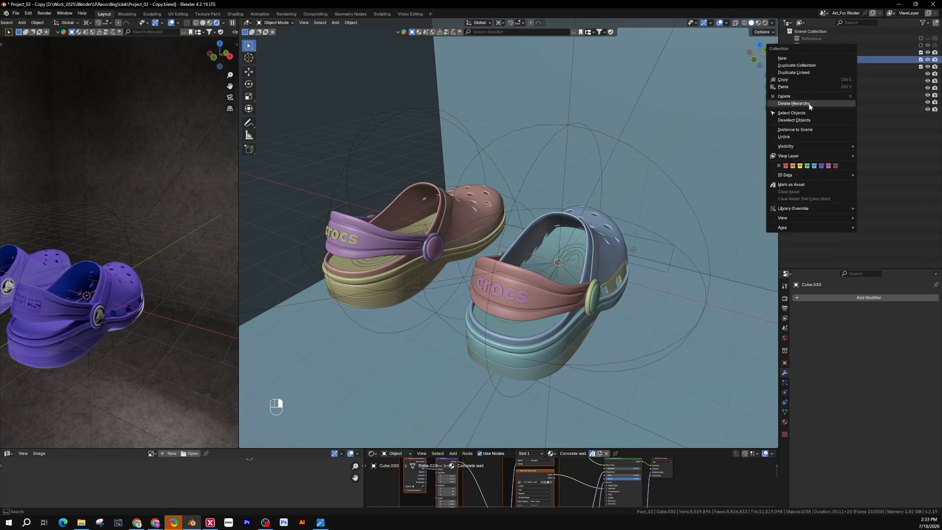
{"action": "left_click", "coordinate": [791, 104]}
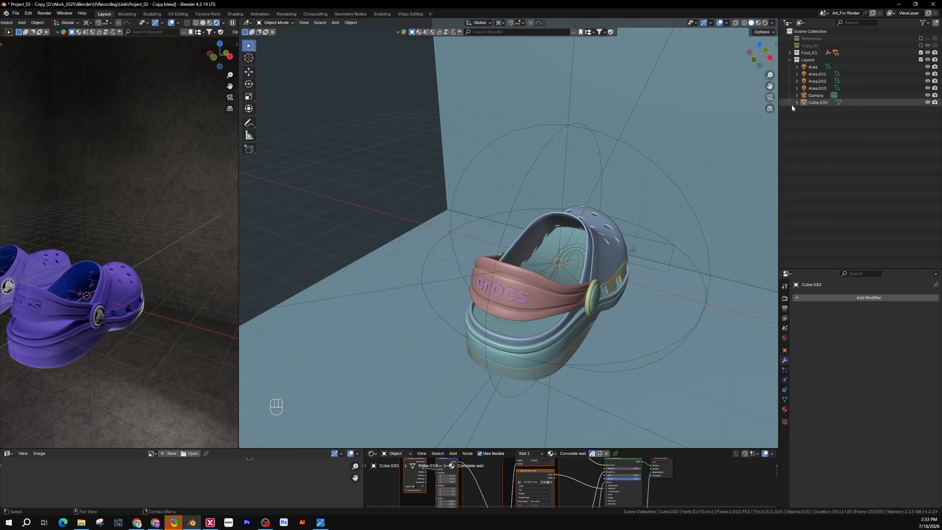
Duplicate the Foot_01 collection with all its objects and exclude the original Foot_01 from the view layer
{"action": "left_click", "coordinate": [818, 54]}
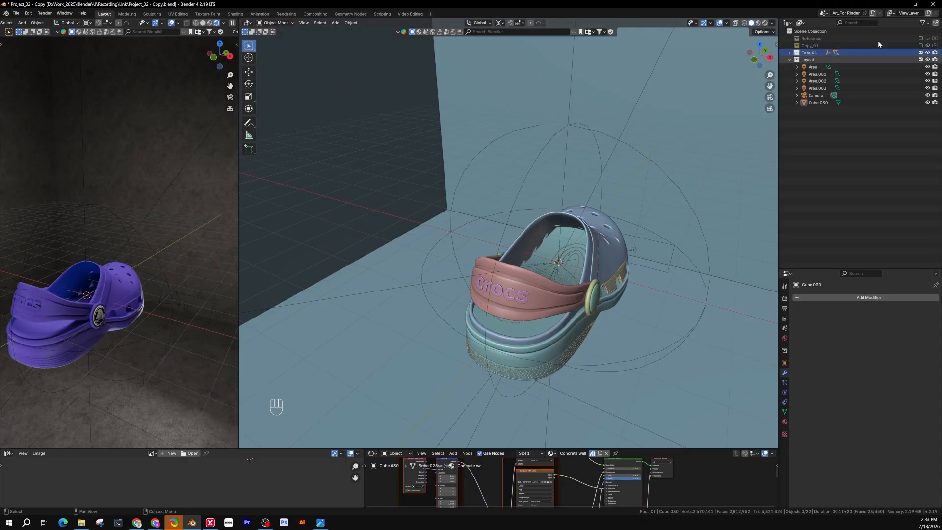
{"action": "right_click", "coordinate": [815, 54]}
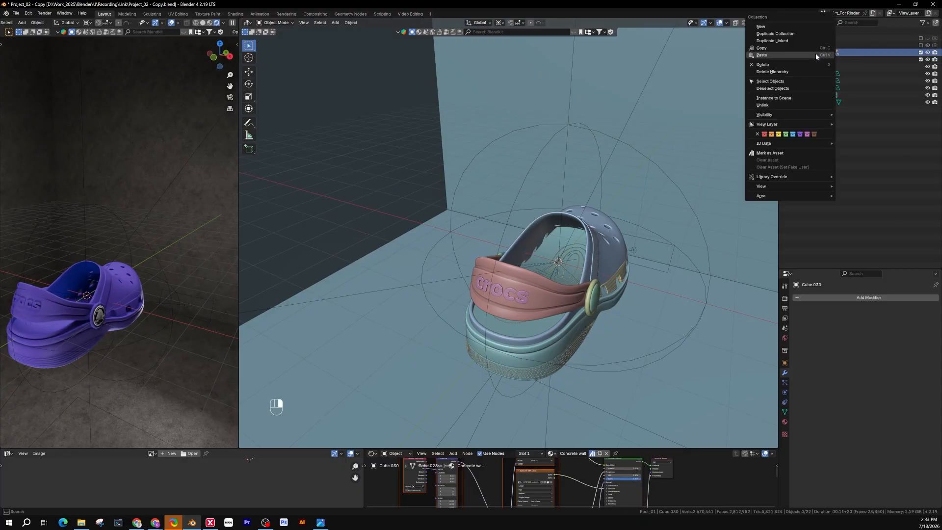
{"action": "right_click", "coordinate": [879, 55]}
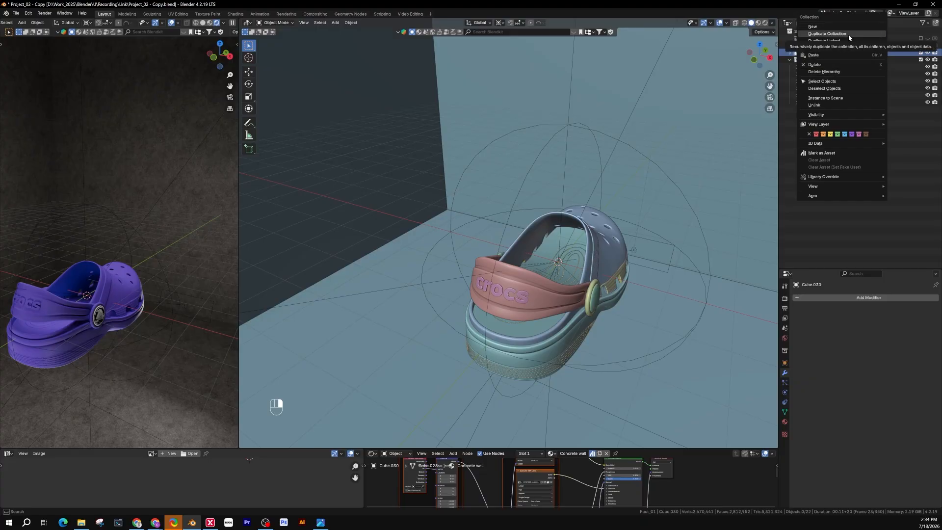
{"action": "left_click", "coordinate": [849, 34]}
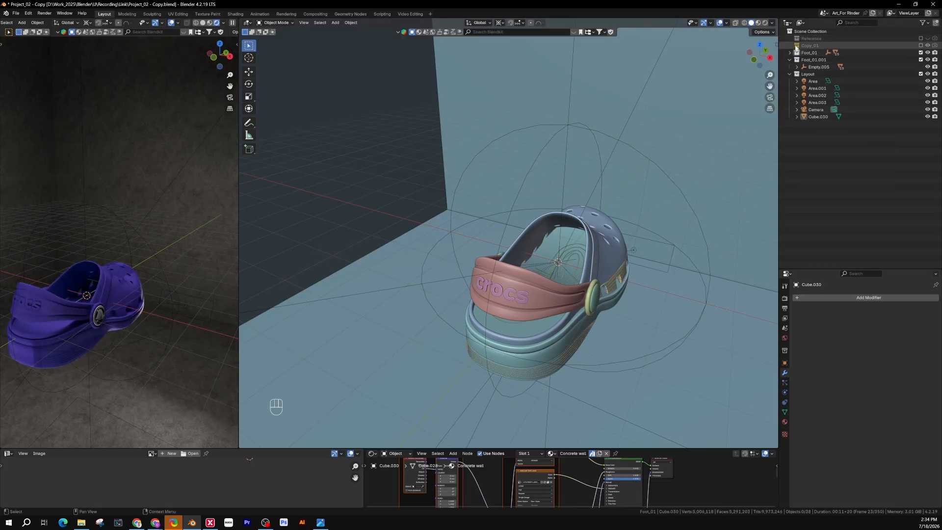
{"action": "left_click", "coordinate": [920, 53]}
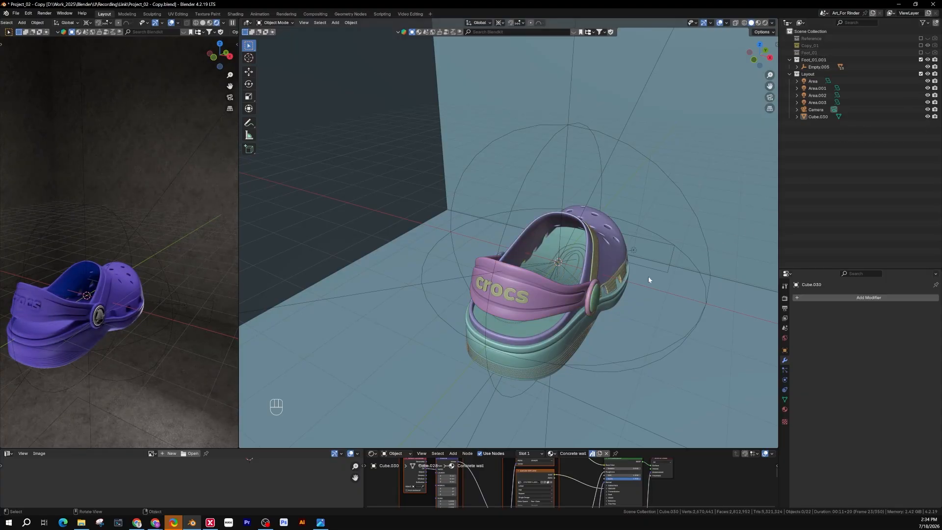
Move the duplicated clog's parent empty about -441.6 cm along the X axis and re-enable the Foot_01 collection
{"action": "left_click", "coordinate": [572, 127]}
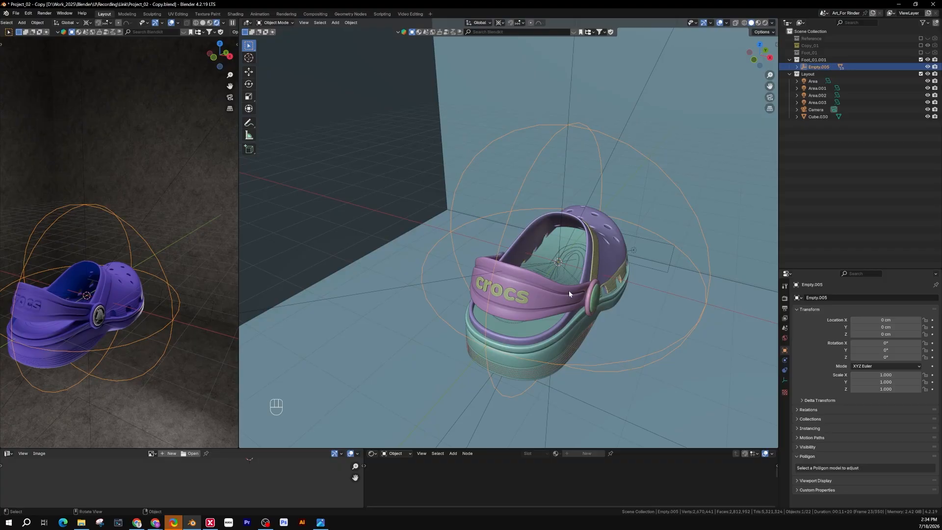
{"action": "middle_click_drag", "start_coordinate": [577, 258], "coordinate": [605, 226]}
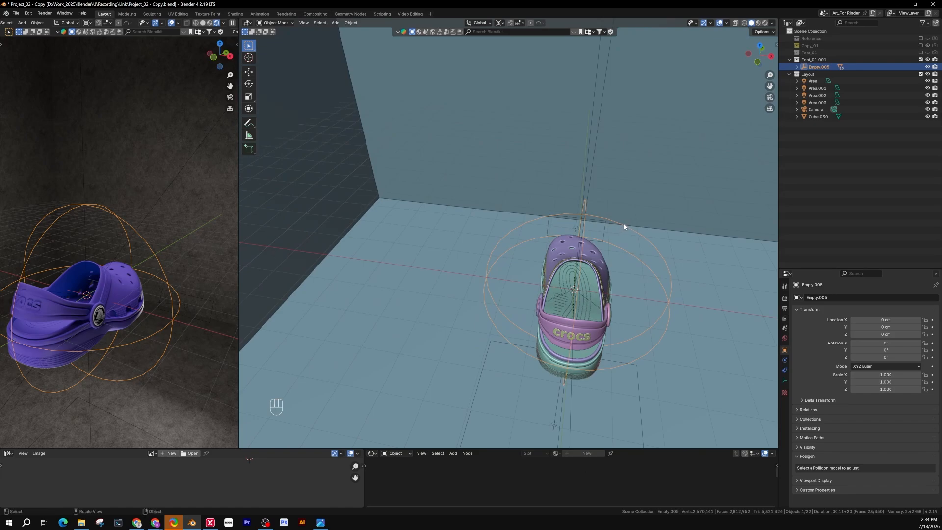
{"action": "left_click", "coordinate": [626, 224]}
{"action": "key", "text": "g"}
{"action": "key", "text": "x"}
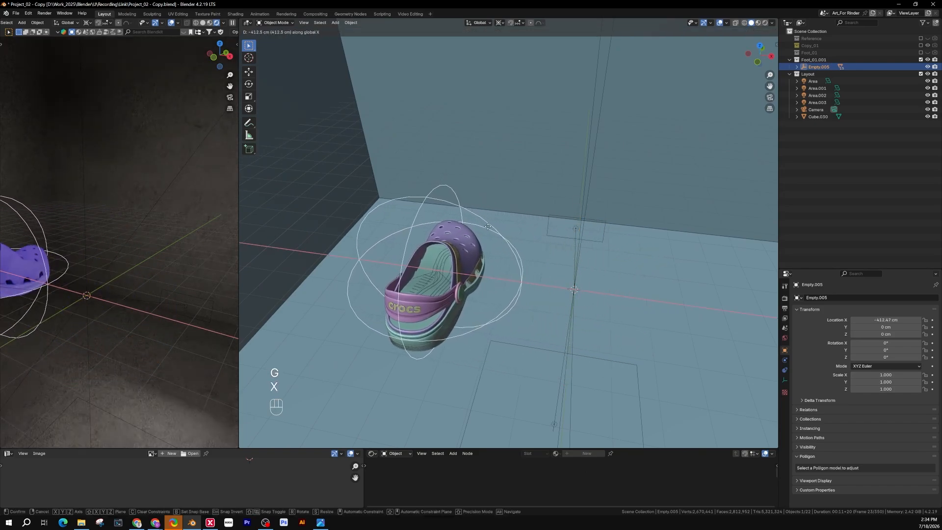
{"action": "left_click", "coordinate": [478, 225]}
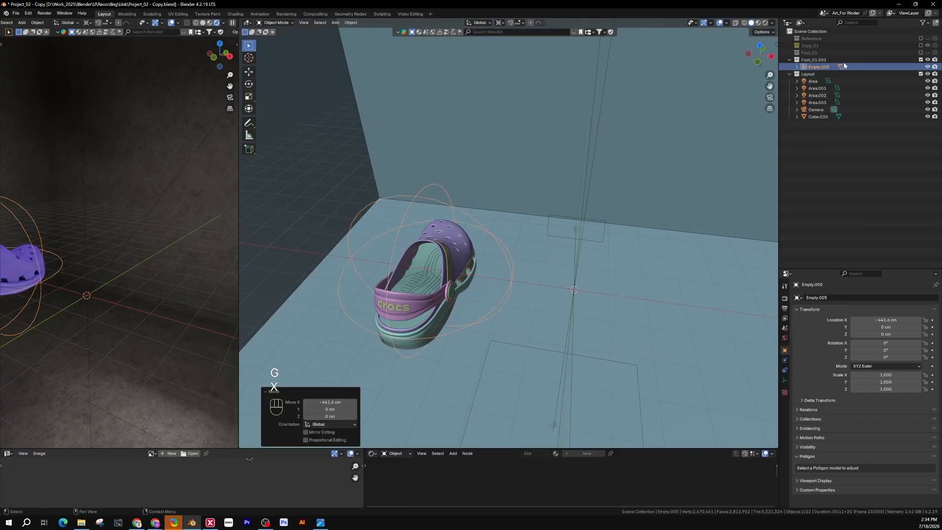
{"action": "left_click", "coordinate": [920, 52]}
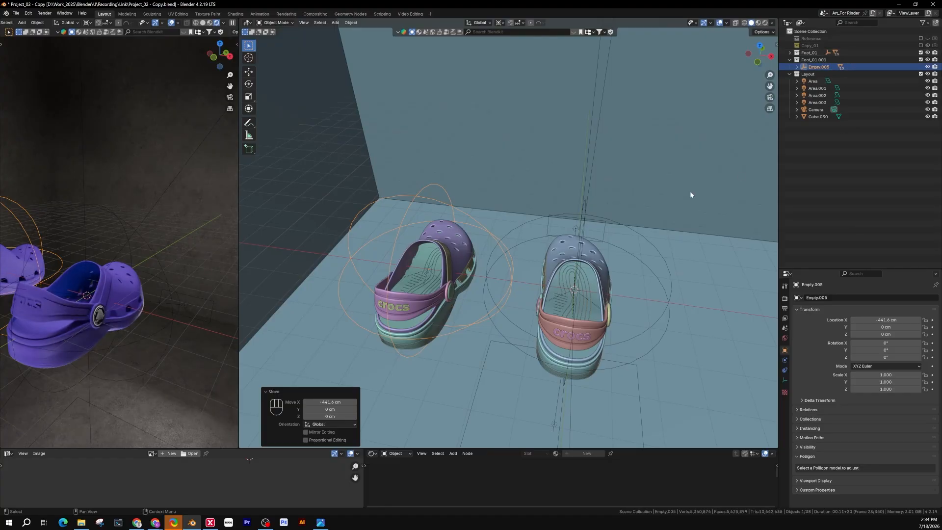
{"action": "middle_click_drag", "start_coordinate": [692, 195], "coordinate": [576, 274]}
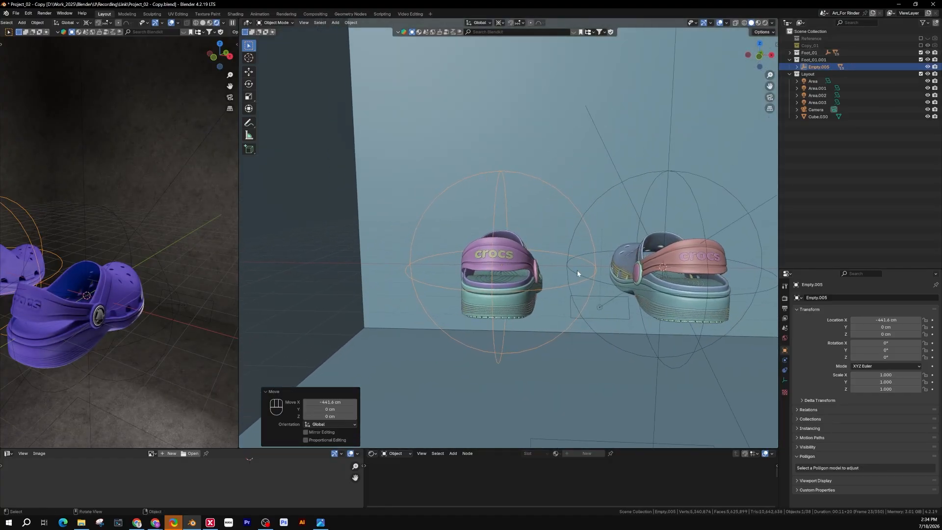
{"action": "middle_click_drag", "start_coordinate": [515, 258], "coordinate": [559, 271]}
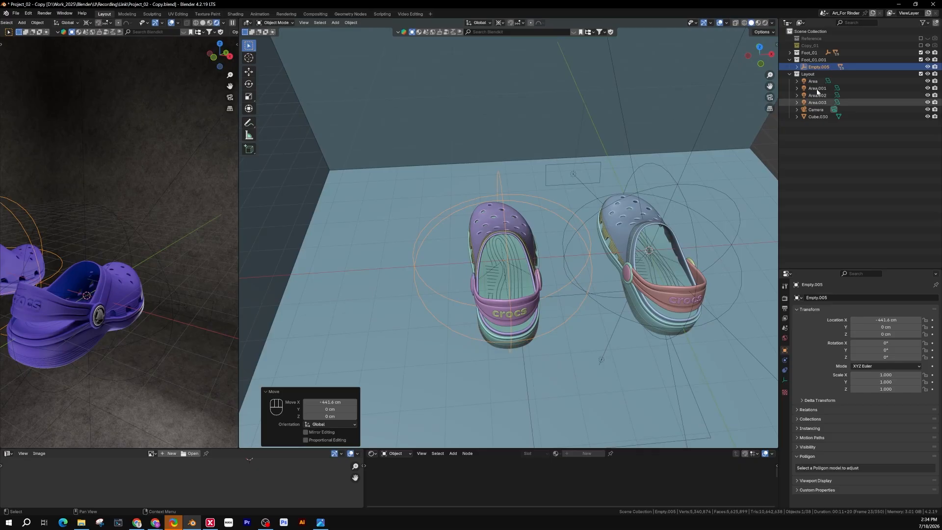
Select the room cube surrounding the two clogs and hide it
{"action": "middle_click_drag", "start_coordinate": [573, 194], "coordinate": [561, 154]}
{"action": "left_click", "coordinate": [540, 133]}
{"action": "scroll", "coordinate": [464, 149], "scroll_direction": "down", "scroll_amount": 2}
{"action": "scroll", "coordinate": [509, 157], "scroll_direction": "down", "scroll_amount": 10}
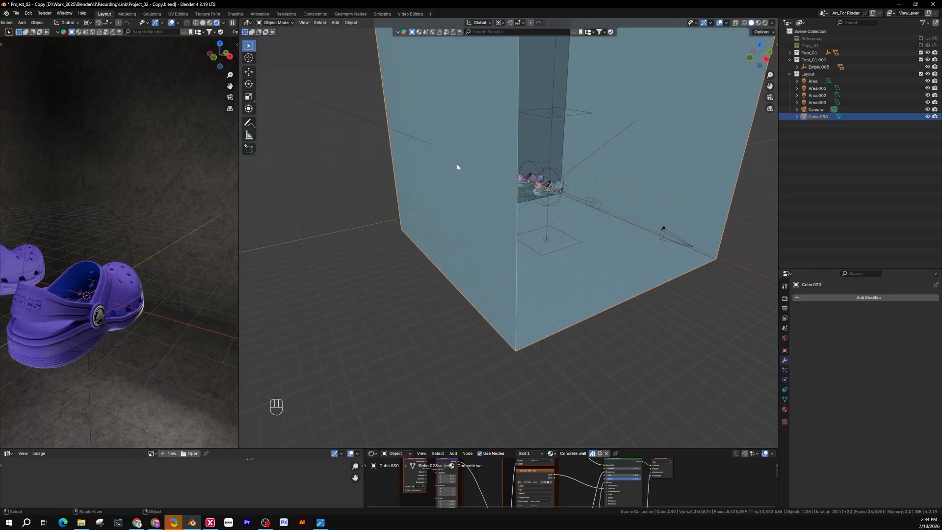
{"action": "key", "text": "h"}
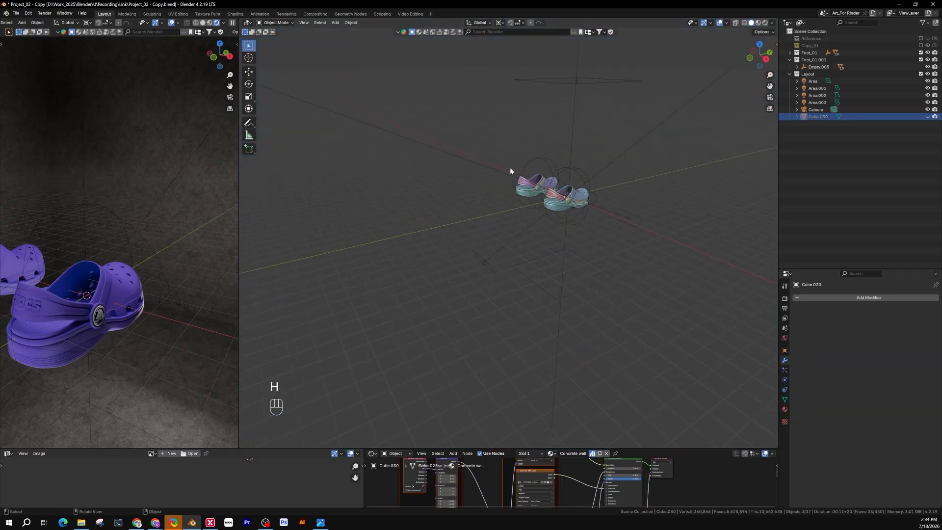
In wireframe shading, select the duplicated clog's empty and all its parts, leaving the Area.001 light out of the selection
{"action": "scroll", "coordinate": [510, 167], "scroll_direction": "up", "scroll_amount": 8}
{"action": "scroll", "coordinate": [540, 181], "scroll_direction": "down", "scroll_amount": 5}
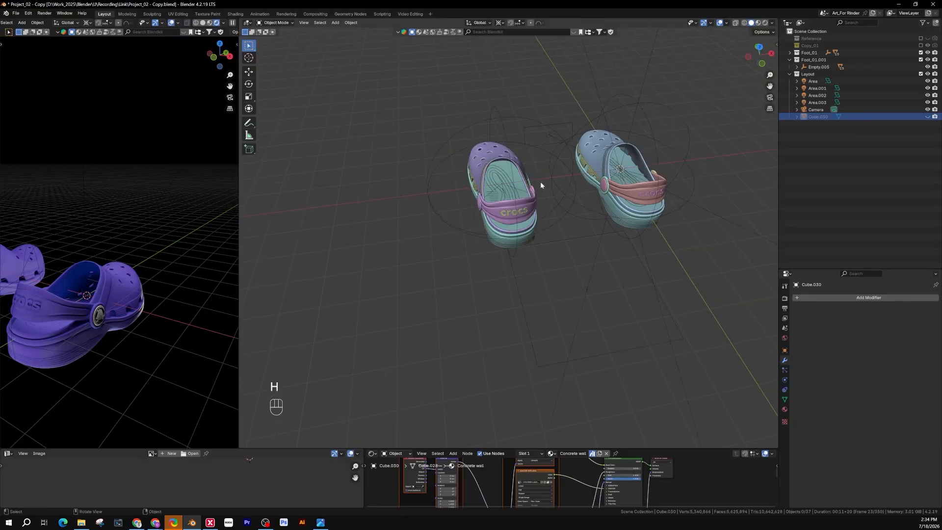
{"action": "scroll", "coordinate": [510, 166], "scroll_direction": "up", "scroll_amount": 5}
{"action": "middle_click_drag", "start_coordinate": [530, 174], "coordinate": [490, 224]}
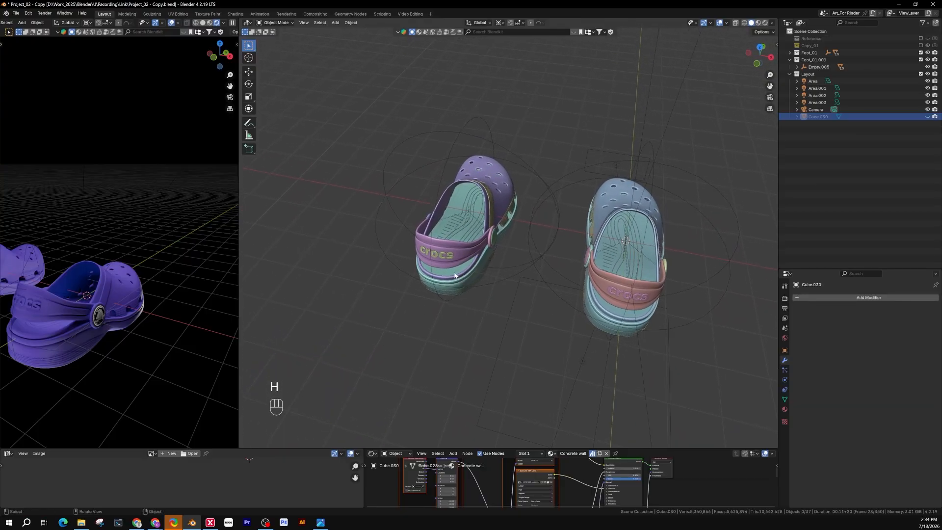
{"action": "key", "text": "z"}
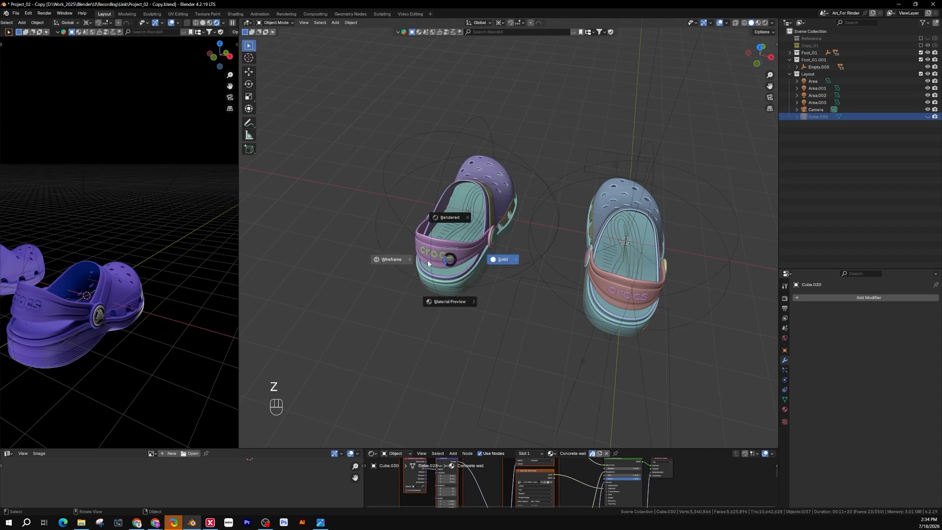
{"action": "left_click", "coordinate": [392, 259]}
{"action": "left_click_drag", "start_coordinate": [523, 97], "coordinate": [347, 339]}
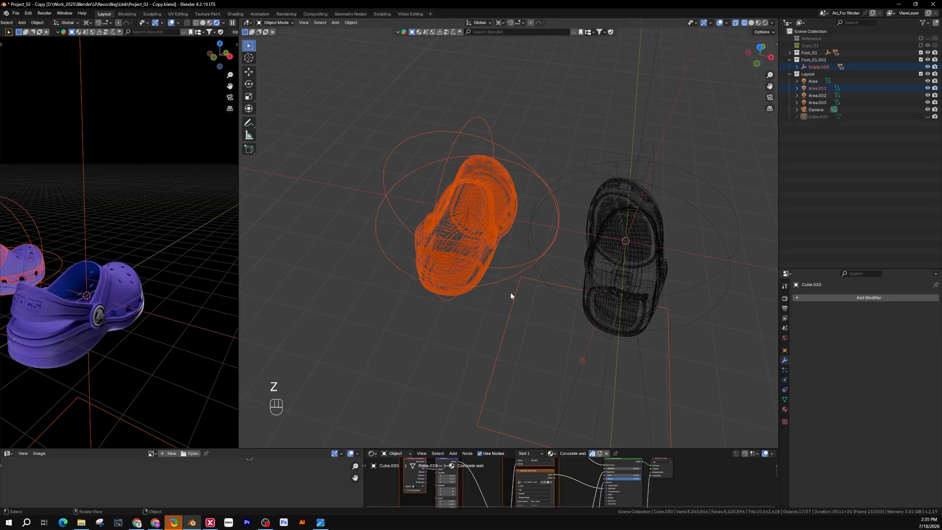
{"action": "key", "text": "shift"}
{"action": "left_click", "coordinate": [505, 326], "text": "shift"}
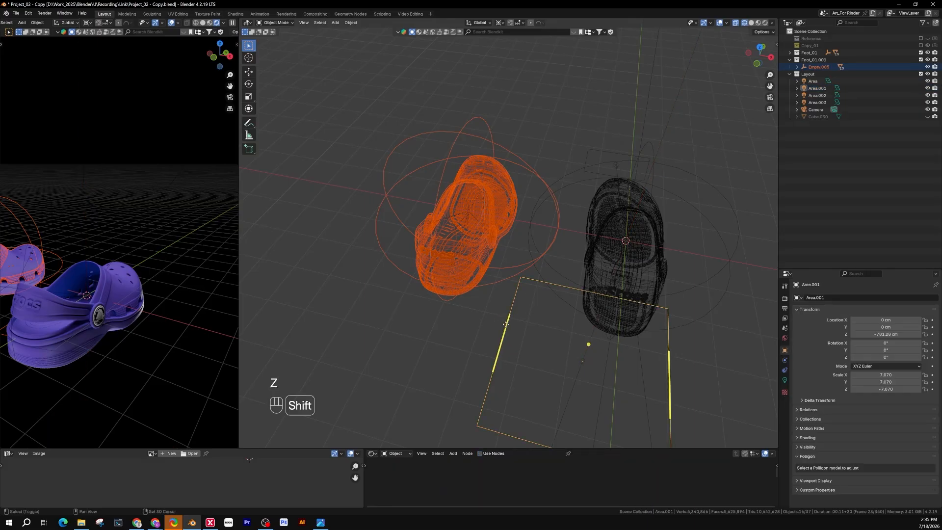
{"action": "left_click", "coordinate": [505, 326], "text": "shift"}
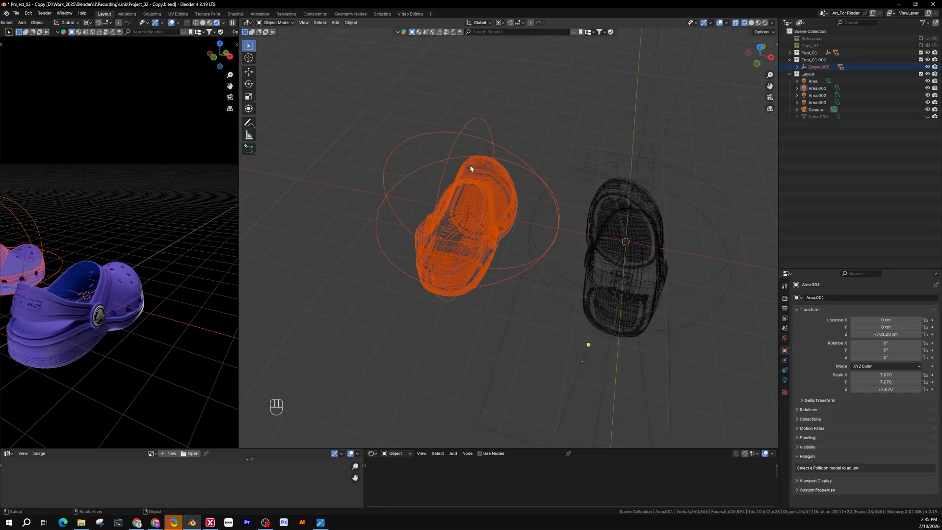
{"action": "middle_click_drag", "start_coordinate": [470, 169], "coordinate": [499, 202]}
{"action": "scroll", "coordinate": [499, 203], "scroll_direction": "up", "scroll_amount": 3}
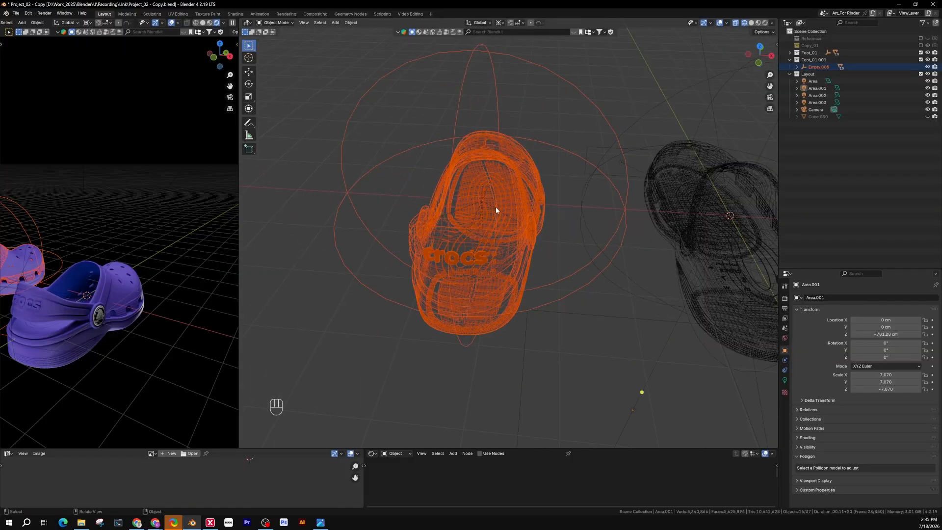
Return the viewport to solid shading and mirror the selected duplicate clog, including its empty, along the global X axis
{"action": "key", "text": "z"}
{"action": "left_click", "coordinate": [623, 216]}
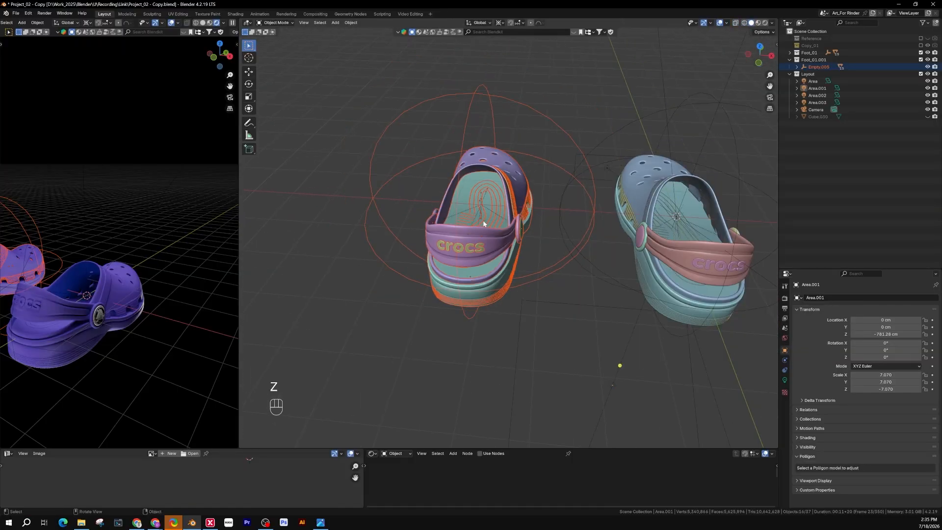
{"action": "middle_click_drag", "start_coordinate": [490, 205], "coordinate": [497, 225], "text": "shift"}
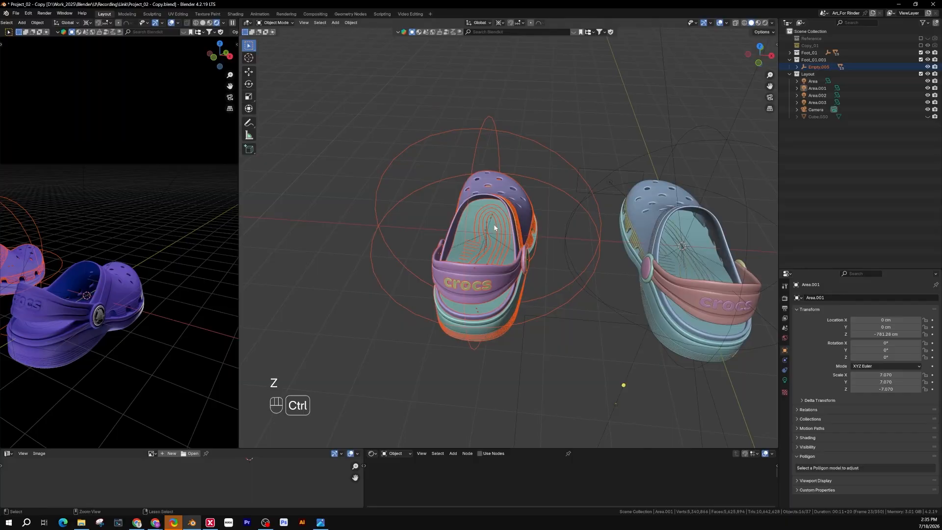
{"action": "key", "text": "ctrl+m"}
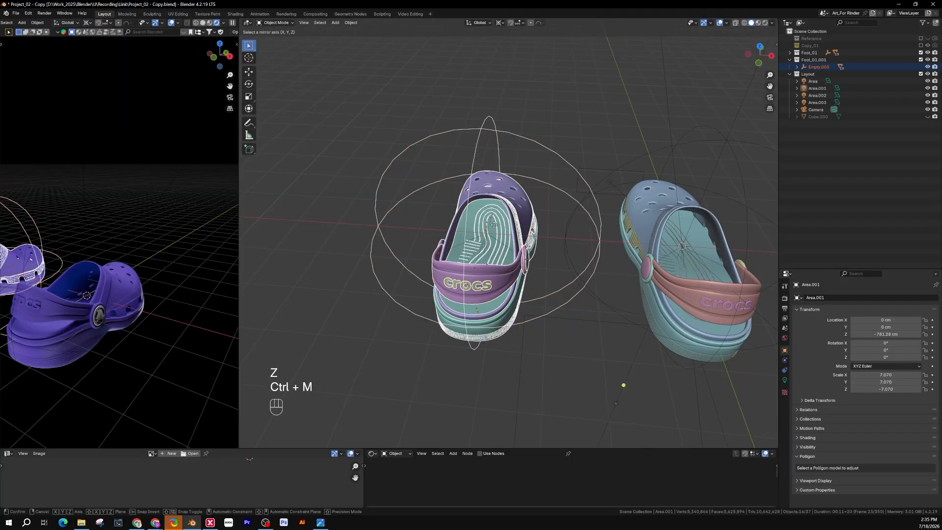
{"action": "key", "text": "x"}
{"action": "key", "text": "Return"}
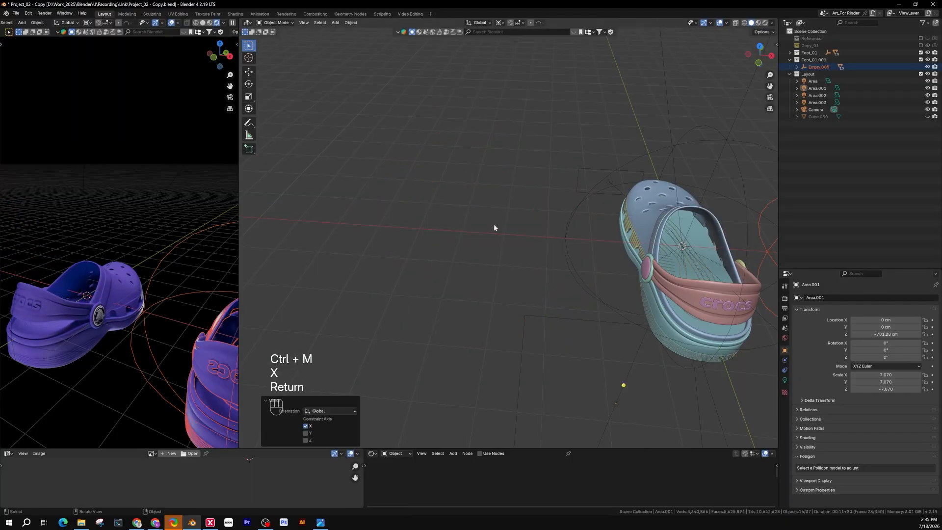
{"action": "scroll", "coordinate": [496, 226], "scroll_direction": "down", "scroll_amount": 3}
{"action": "middle_click_drag", "start_coordinate": [602, 223], "coordinate": [470, 223], "text": "shift"}
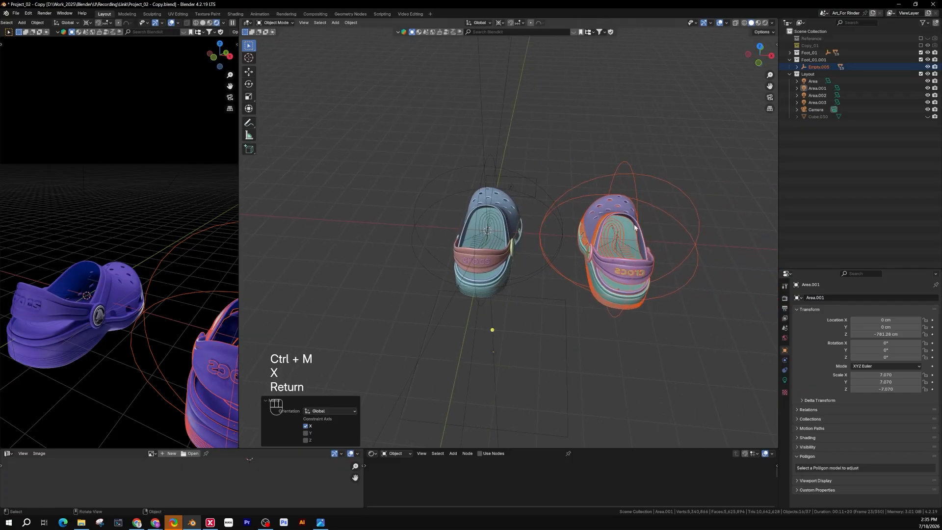
{"action": "middle_click_drag", "start_coordinate": [642, 213], "coordinate": [704, 191], "text": "shift"}
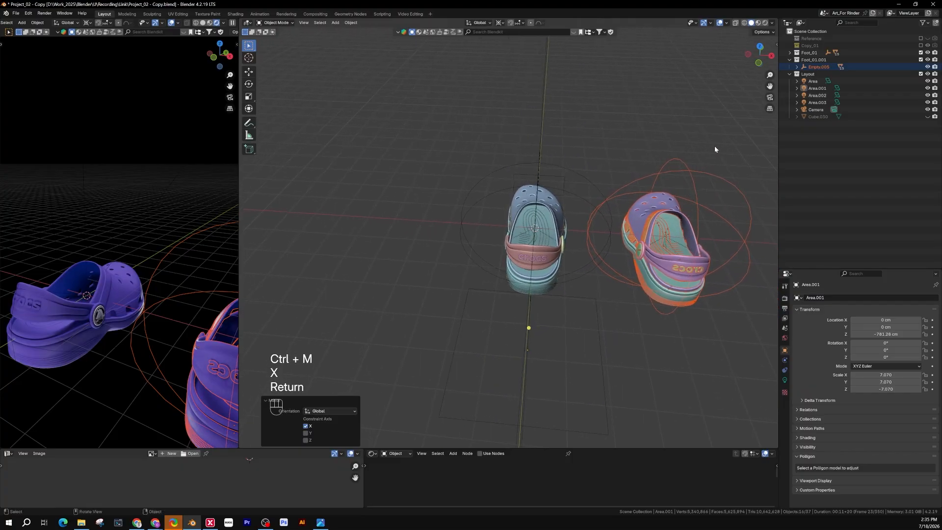
Move the mirrored clog's parent empty about -900.89 cm along the X axis, back to the other side of the original
{"action": "left_click", "coordinate": [697, 166]}
{"action": "left_click", "coordinate": [697, 171]}
{"action": "key", "text": "g"}
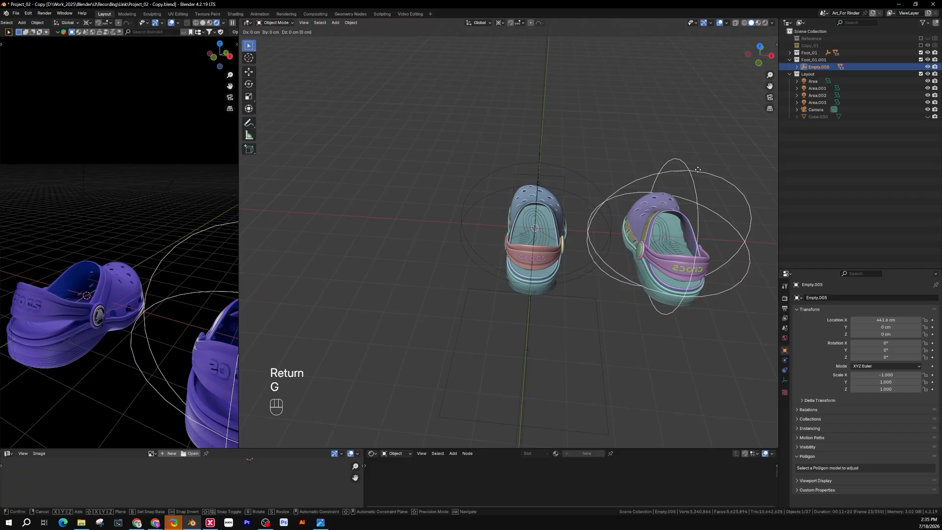
{"action": "key", "text": "x"}
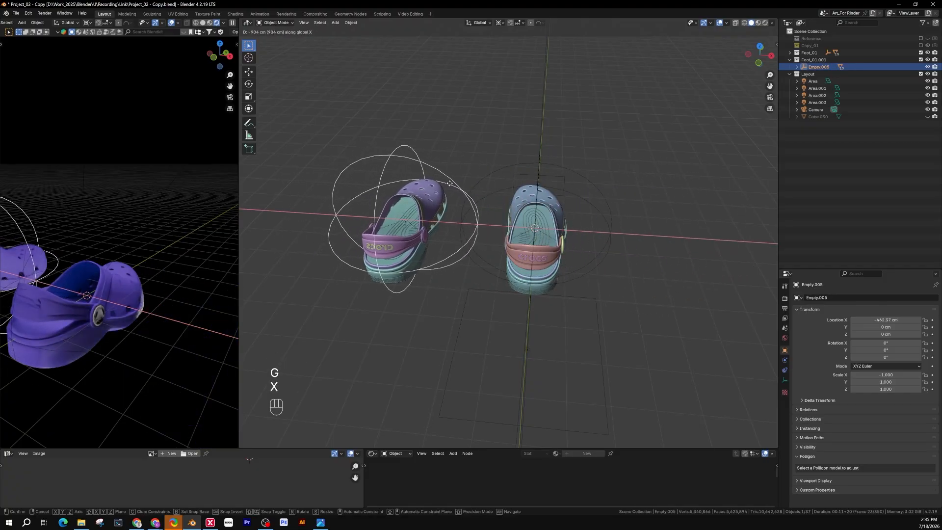
{"action": "left_click", "coordinate": [450, 252]}
{"action": "middle_click_drag", "start_coordinate": [450, 252], "coordinate": [481, 284]}
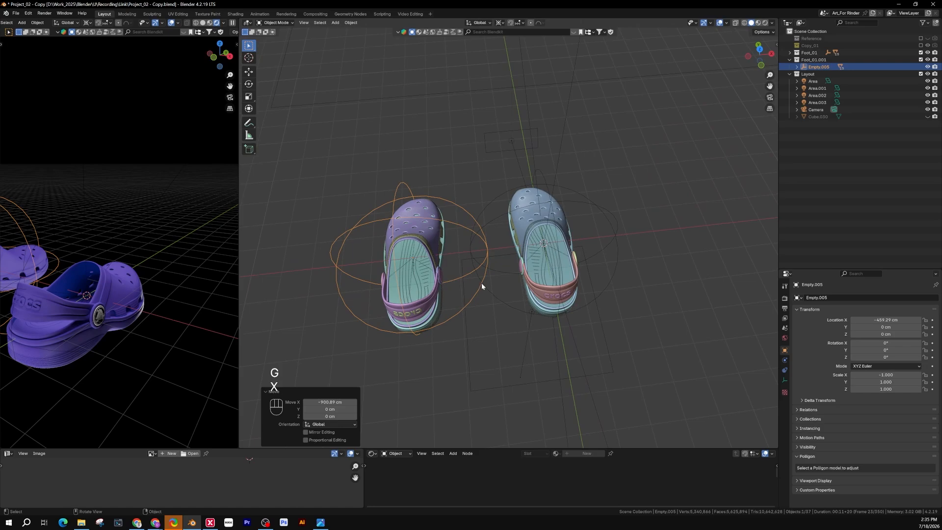
{"action": "left_click", "coordinate": [466, 344]}
{"action": "middle_click_drag", "start_coordinate": [467, 343], "coordinate": [415, 283]}
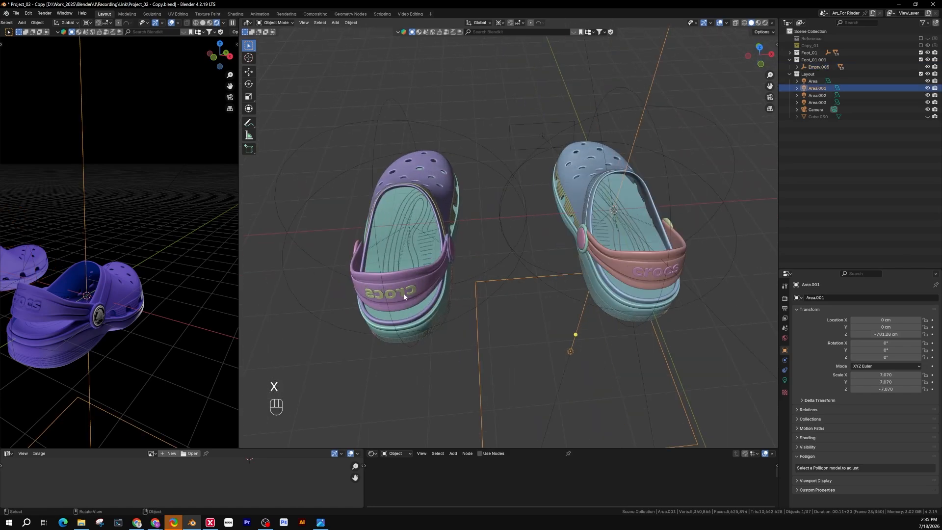
Try to mirror the raised crocs lettering on the duplicate's heel strap along X about the 3D cursor, then undo it
{"action": "left_click", "coordinate": [413, 291]}
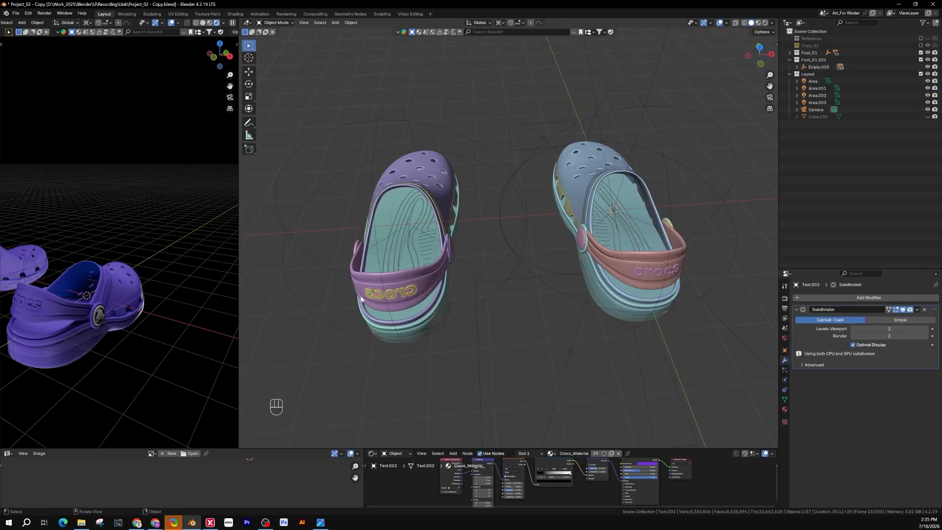
{"action": "middle_click_drag", "start_coordinate": [406, 298], "coordinate": [448, 259]}
{"action": "scroll", "coordinate": [461, 257], "scroll_direction": "up", "scroll_amount": 10}
{"action": "key", "text": "KP_Decimal"}
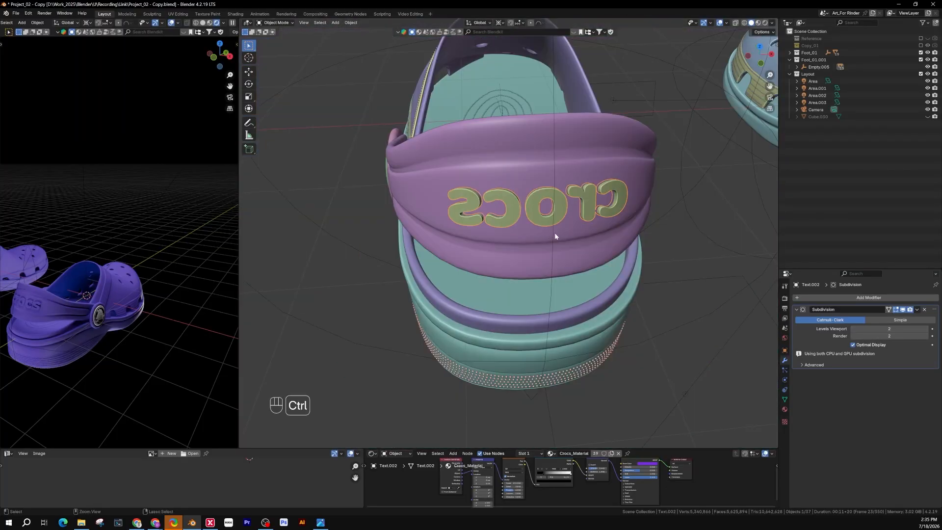
{"action": "key", "text": "ctrl+m"}
{"action": "key", "text": "x"}
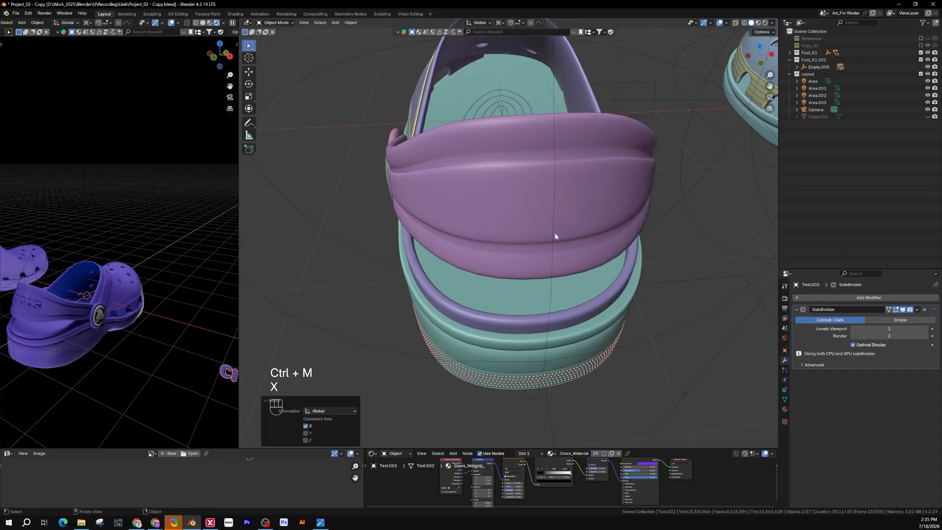
{"action": "scroll", "coordinate": [552, 232], "scroll_direction": "down", "scroll_amount": 8}
{"action": "middle_click_drag", "start_coordinate": [549, 224], "coordinate": [657, 169]}
{"action": "middle_click_drag", "start_coordinate": [620, 137], "coordinate": [501, 221]}
{"action": "key", "text": "ctrl+z"}
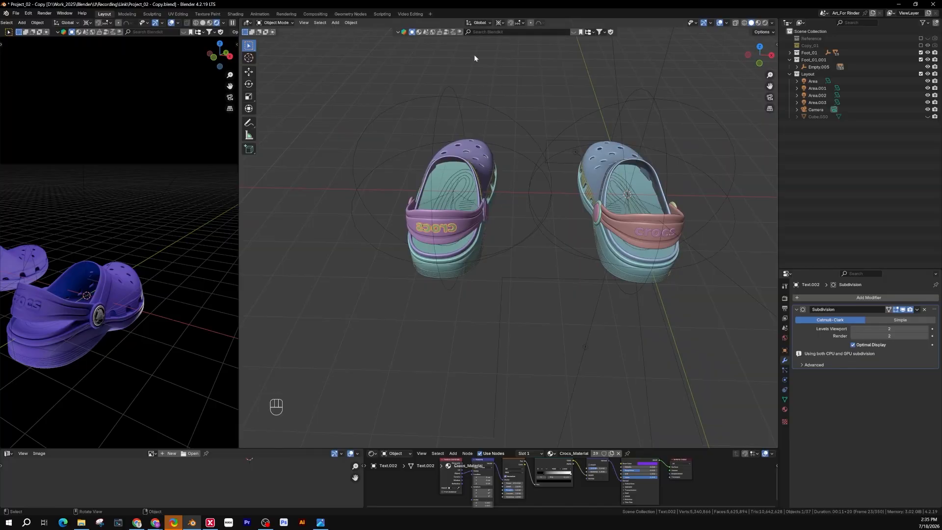
Set the transform pivot point to Individual Origins
{"action": "scroll", "coordinate": [478, 134], "scroll_direction": "up", "scroll_amount": 2}
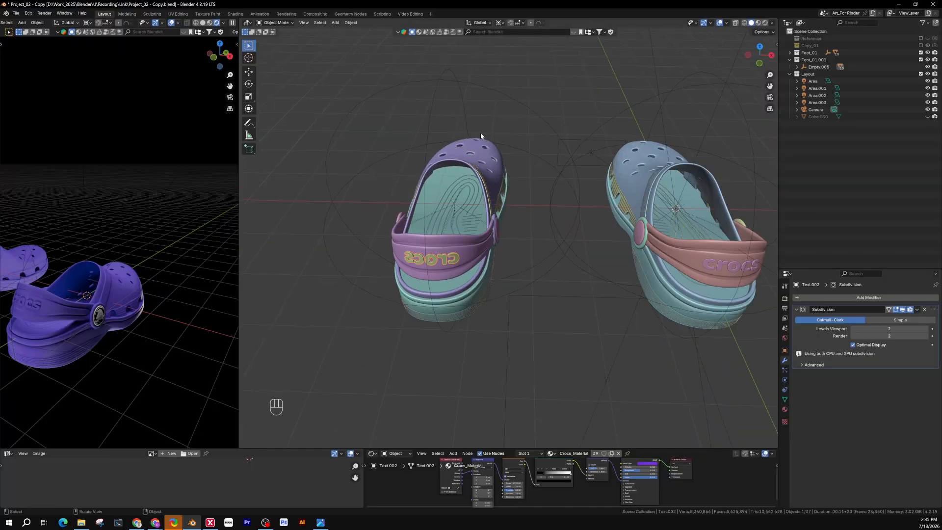
{"action": "left_click", "coordinate": [498, 23]}
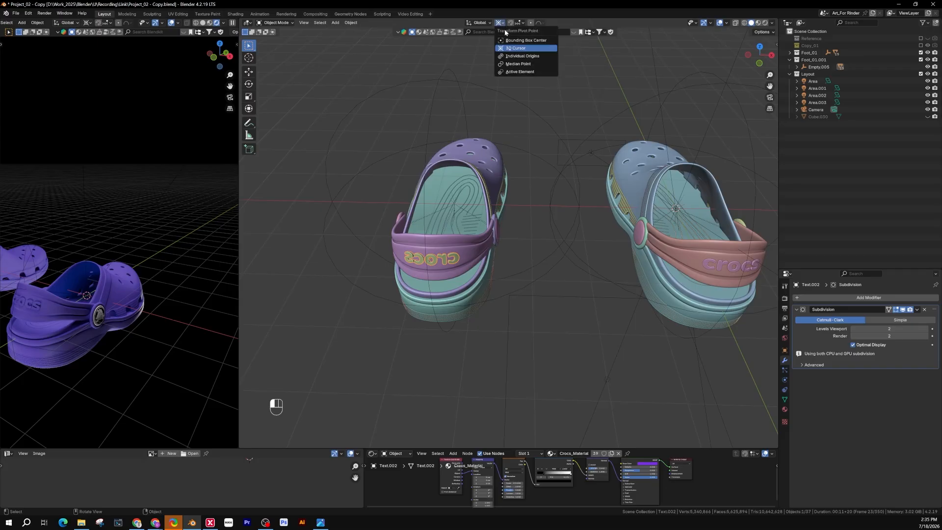
{"action": "left_click", "coordinate": [523, 57]}
{"action": "left_click", "coordinate": [500, 23]}
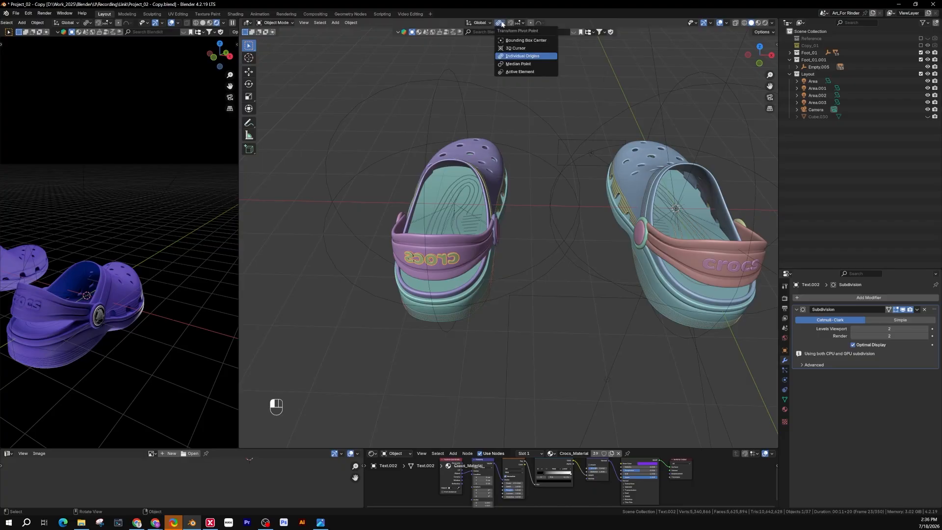
{"action": "left_click", "coordinate": [511, 56]}
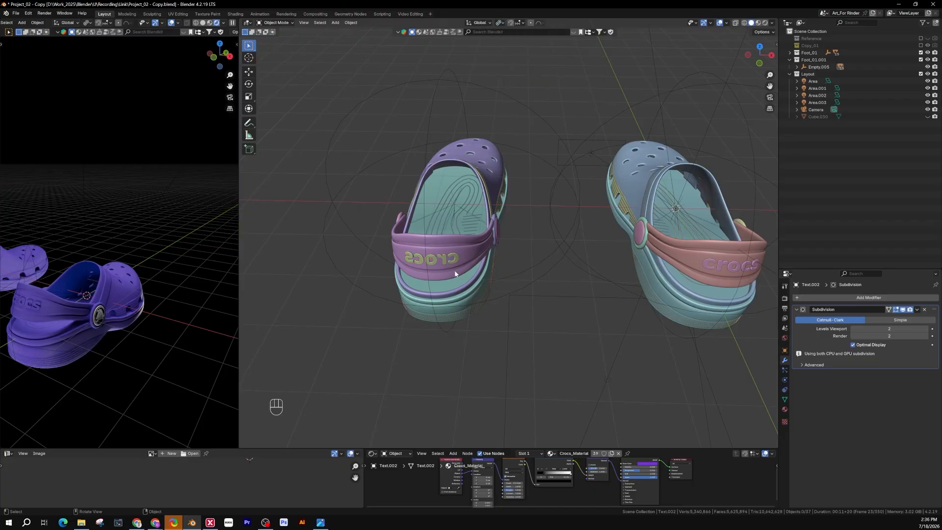
Mirror the raised crocs lettering on the duplicate's heel strap along the global X axis
{"action": "scroll", "coordinate": [454, 260], "scroll_direction": "up", "scroll_amount": 3}
{"action": "left_click", "coordinate": [456, 257]}
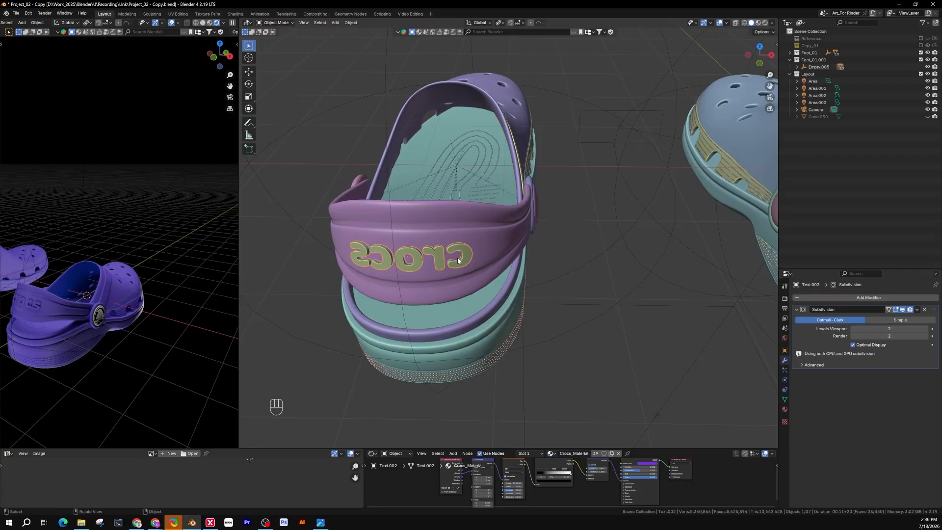
{"action": "key", "text": "ctrl+m"}
{"action": "key", "text": "x"}
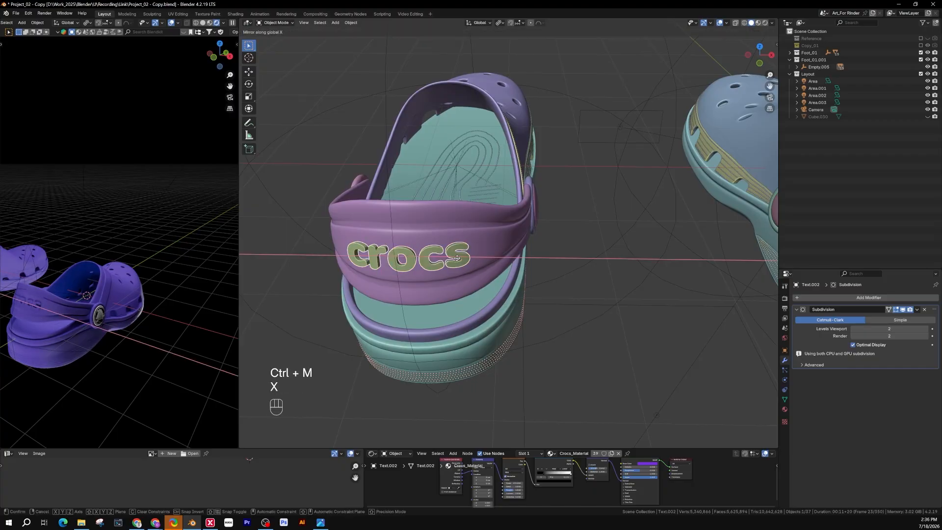
{"action": "key", "text": "Return"}
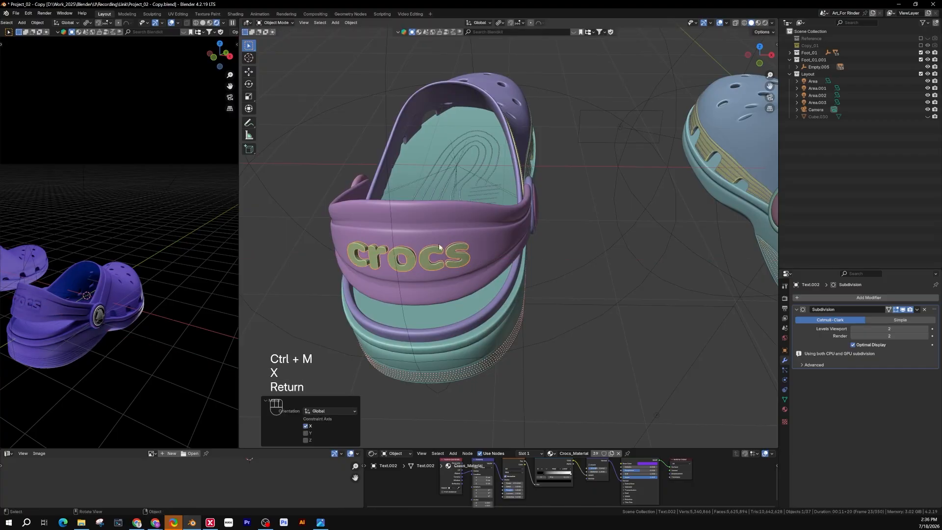
{"action": "middle_click_drag", "start_coordinate": [463, 250], "coordinate": [489, 176]}
{"action": "scroll", "coordinate": [487, 172], "scroll_direction": "down", "scroll_amount": 4}
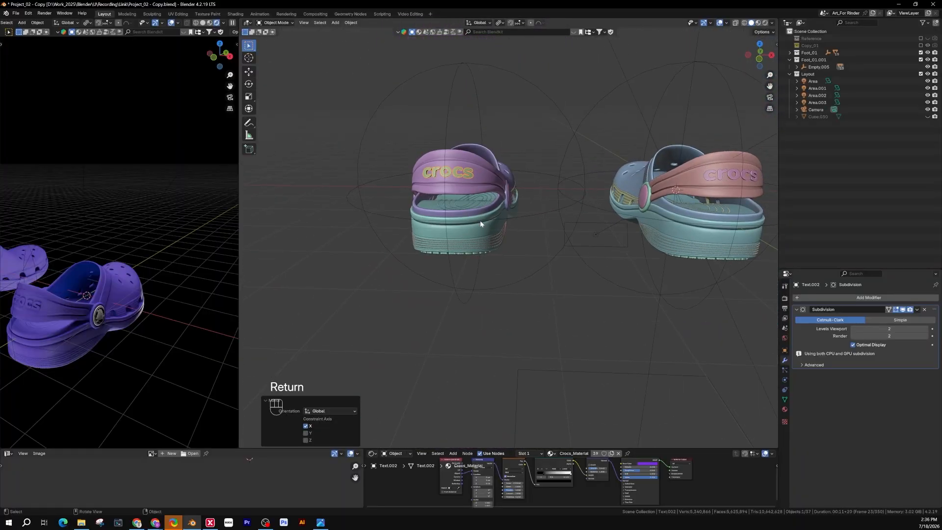
Examine the soles of both clogs from below, comparing the direction of the lettering and size markings
{"action": "middle_click_drag", "start_coordinate": [479, 220], "coordinate": [484, 173]}
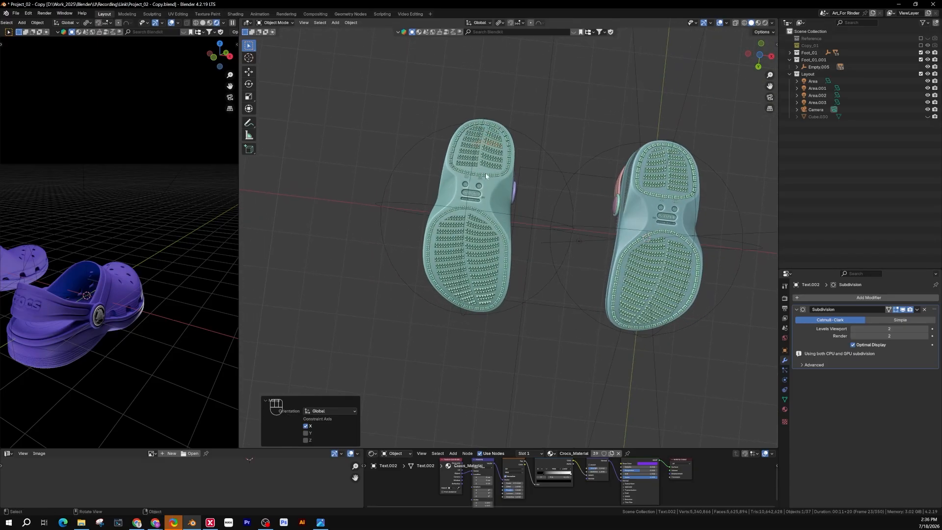
{"action": "key", "text": "KP_7"}
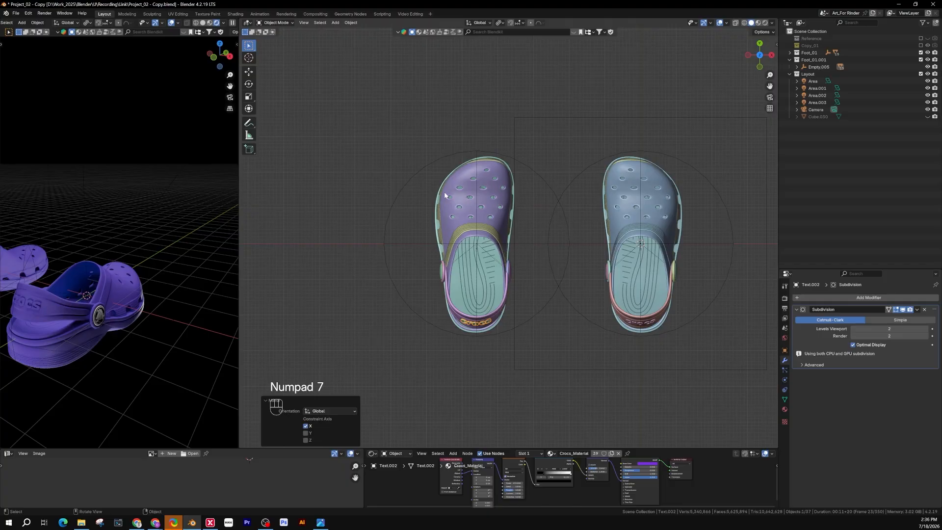
{"action": "key", "text": "ctrl+KP_7"}
{"action": "scroll", "coordinate": [404, 245], "scroll_direction": "up", "scroll_amount": 4}
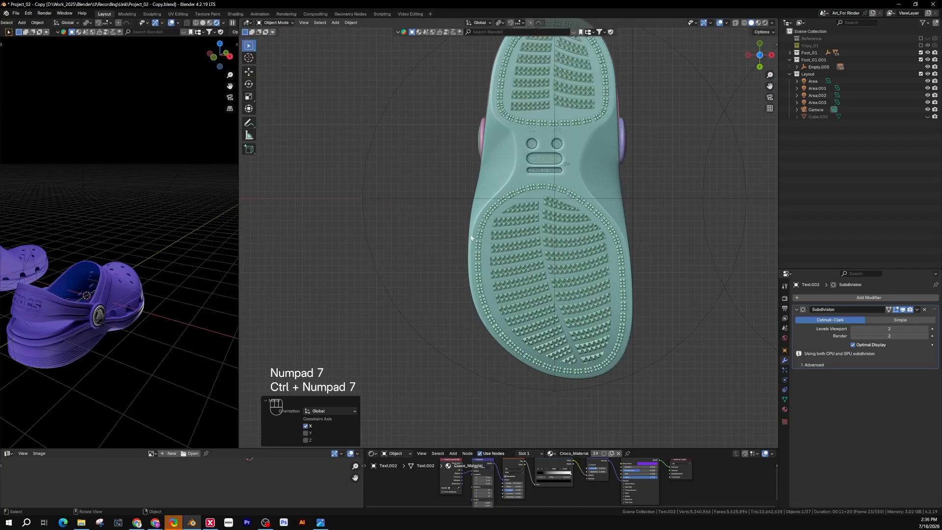
{"action": "middle_click_drag", "start_coordinate": [543, 148], "coordinate": [360, 205], "text": "shift"}
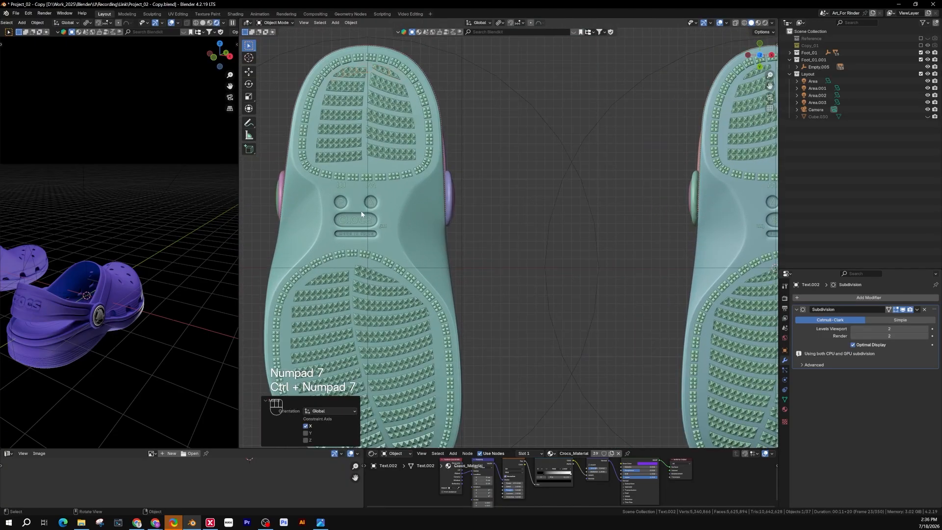
{"action": "scroll", "coordinate": [480, 217], "scroll_direction": "up", "scroll_amount": 1}
{"action": "middle_click_drag", "start_coordinate": [481, 218], "coordinate": [422, 234], "text": "shift"}
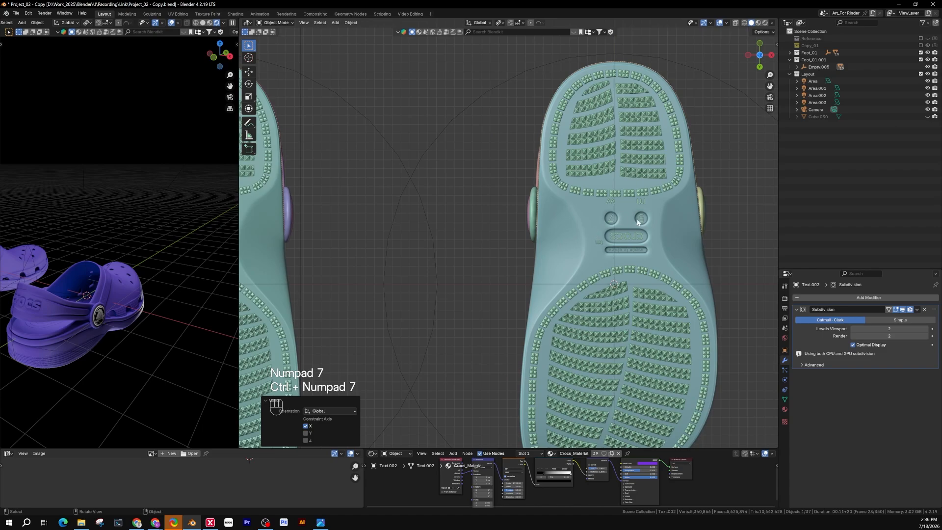
{"action": "scroll", "coordinate": [637, 222], "scroll_direction": "up", "scroll_amount": 1}
{"action": "scroll", "coordinate": [643, 208], "scroll_direction": "down", "scroll_amount": 1}
{"action": "middle_click_drag", "start_coordinate": [583, 237], "coordinate": [557, 232], "text": "shift"}
{"action": "scroll", "coordinate": [362, 214], "scroll_direction": "up", "scroll_amount": 2}
{"action": "middle_click_drag", "start_coordinate": [431, 182], "coordinate": [421, 211], "text": "shift"}
{"action": "scroll", "coordinate": [422, 210], "scroll_direction": "up", "scroll_amount": 2}
{"action": "scroll", "coordinate": [431, 213], "scroll_direction": "up", "scroll_amount": 1}
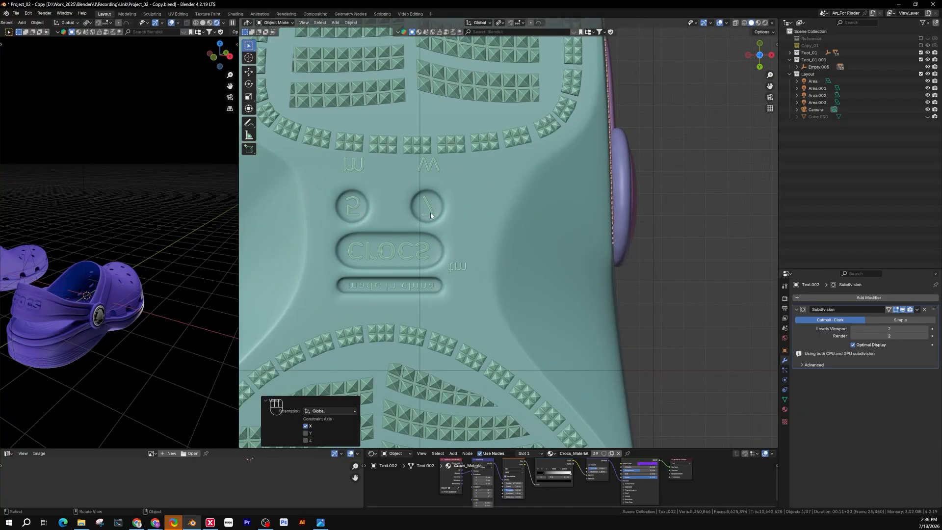
Separate the m and w letters above the size circles from the duplicate's sole tread mesh into their own object
{"action": "left_click", "coordinate": [431, 210]}
{"action": "middle_click_drag", "start_coordinate": [486, 156], "coordinate": [499, 183], "text": "shift"}
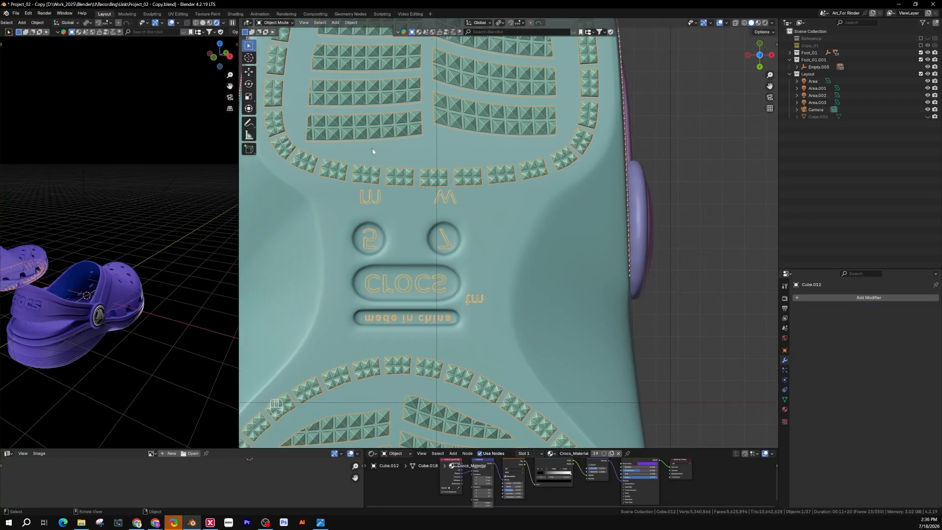
{"action": "scroll", "coordinate": [484, 162], "scroll_direction": "down", "scroll_amount": 2}
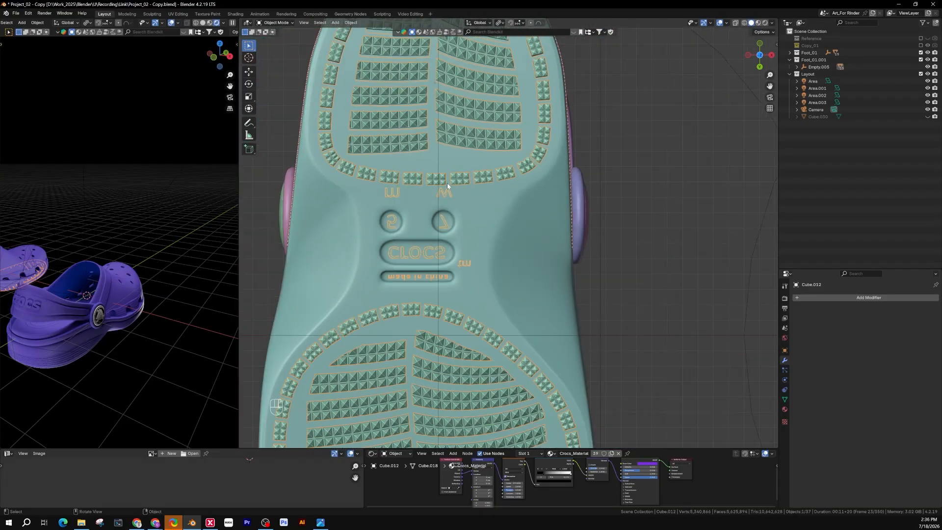
{"action": "scroll", "coordinate": [435, 227], "scroll_direction": "up", "scroll_amount": 1}
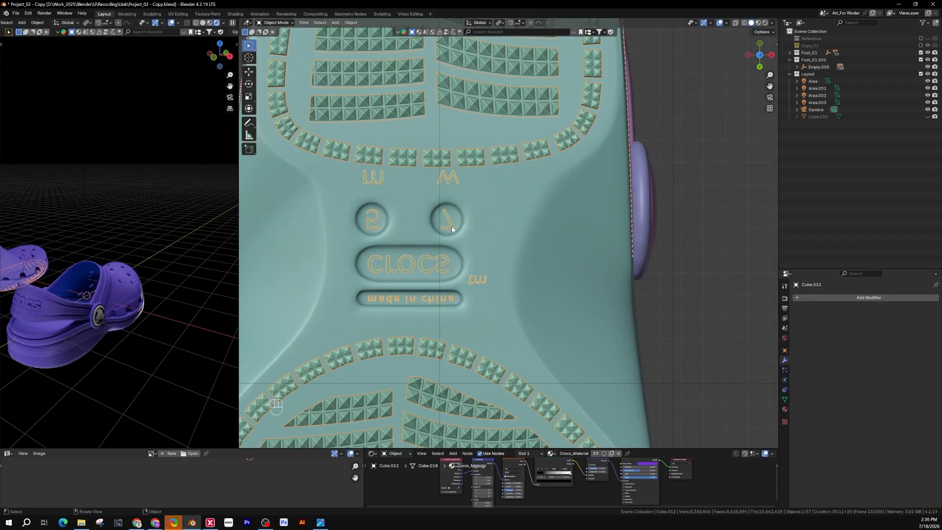
{"action": "key", "text": "Tab"}
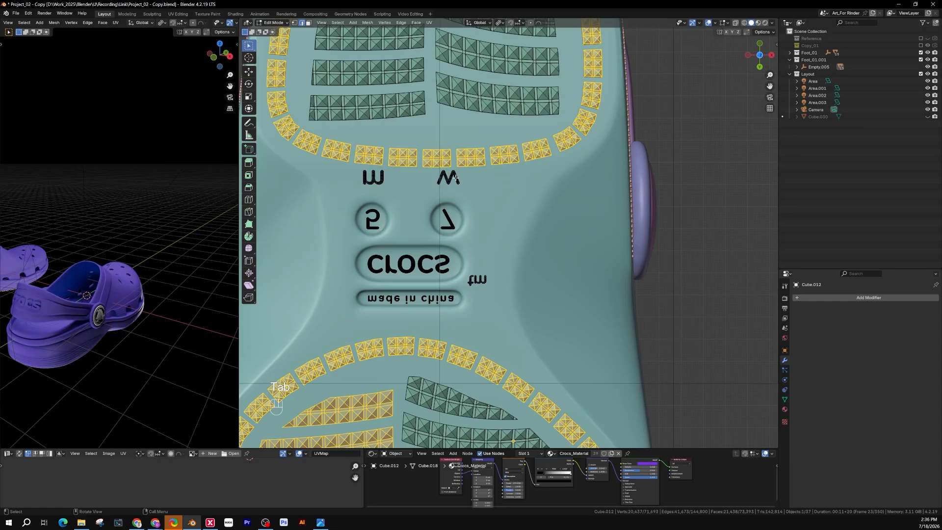
{"action": "scroll", "coordinate": [455, 179], "scroll_direction": "up", "scroll_amount": 1}
{"action": "key", "text": "l"}
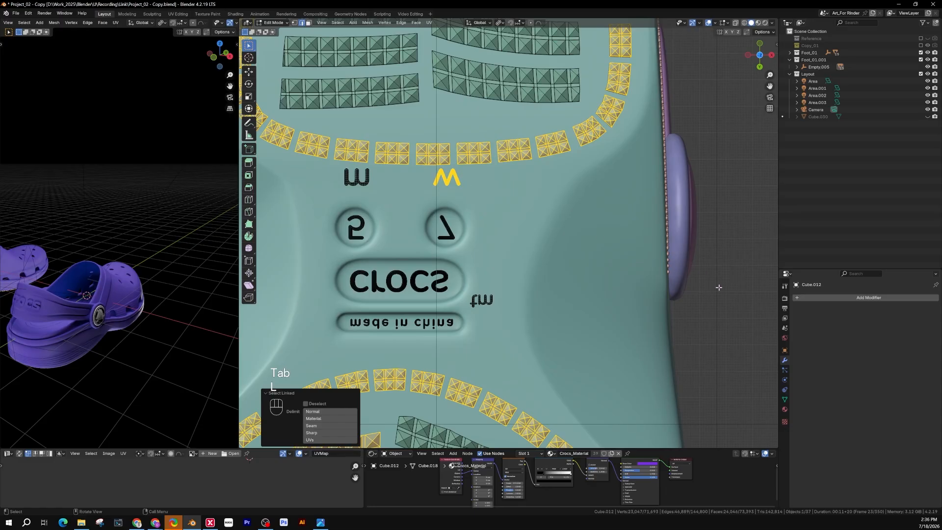
{"action": "left_click", "coordinate": [733, 289]}
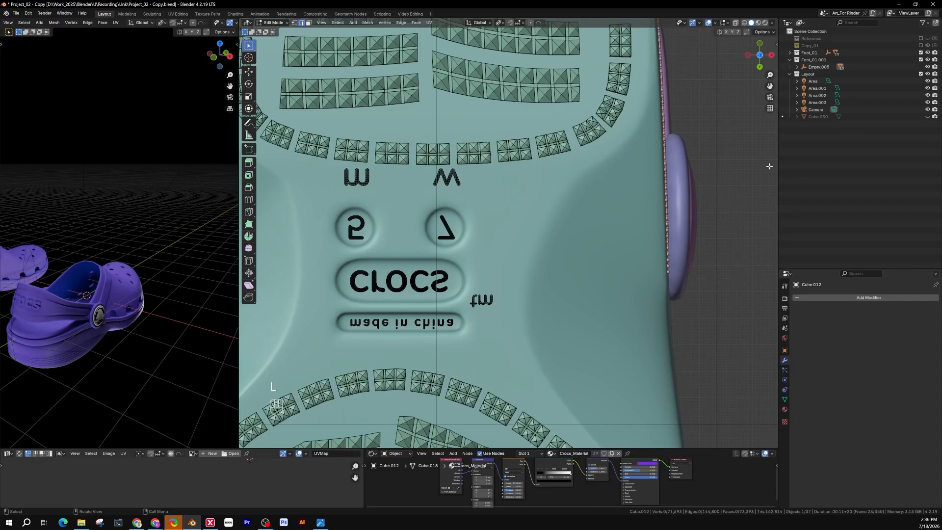
{"action": "key", "text": "l"}
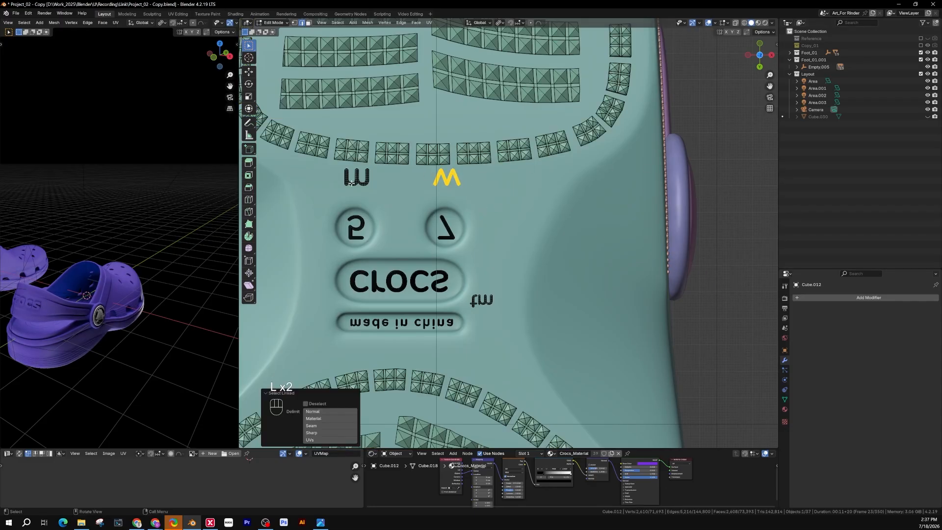
{"action": "key", "text": "l"}
{"action": "key", "text": "p"}
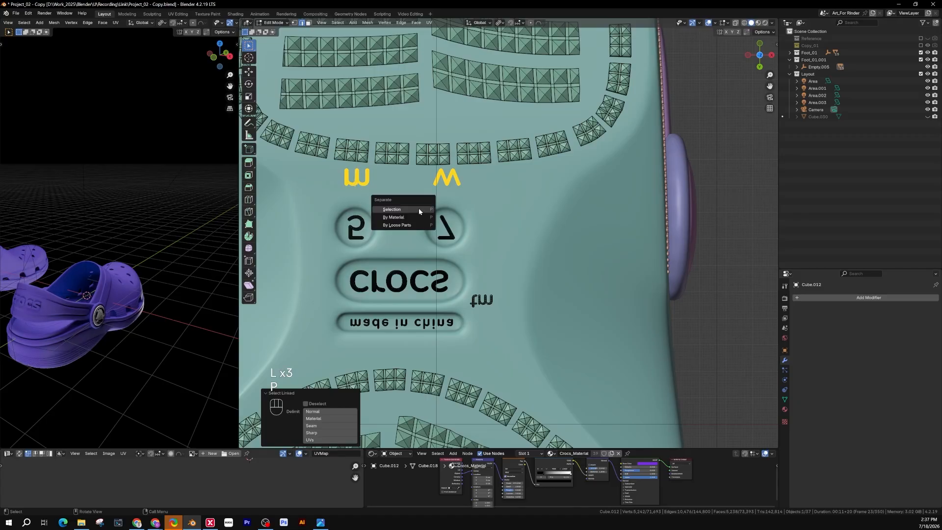
{"action": "left_click", "coordinate": [419, 209]}
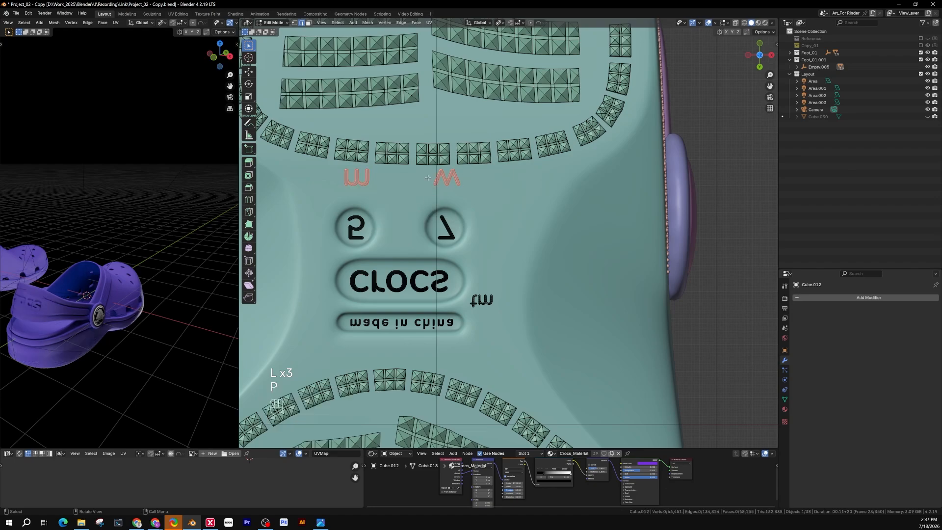
Separate the size numbers 7 and 5 together with the crocs lettering from the sole tread mesh into one object
{"action": "left_click", "coordinate": [452, 238]}
{"action": "key", "text": "l"}
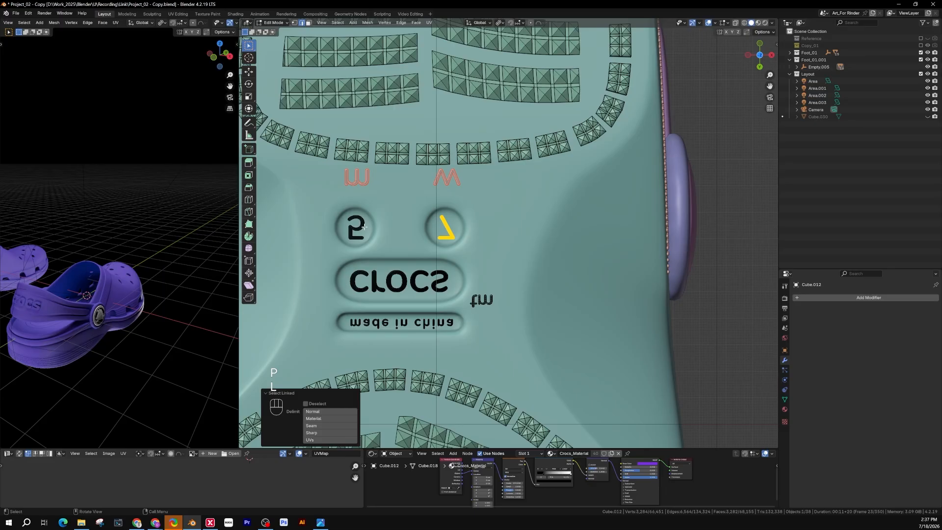
{"action": "key", "text": "l"}
{"action": "key", "text": "l"}
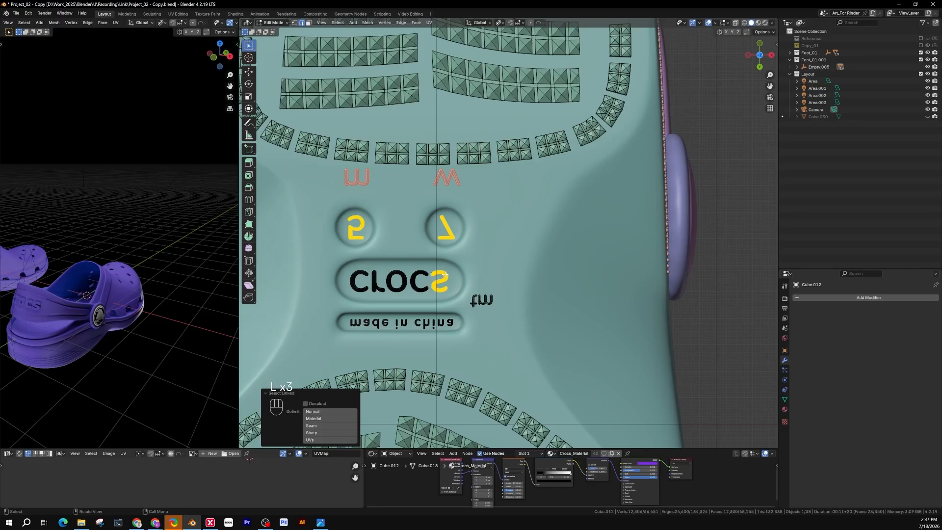
{"action": "key", "text": "l"}
{"action": "key", "text": "l"}
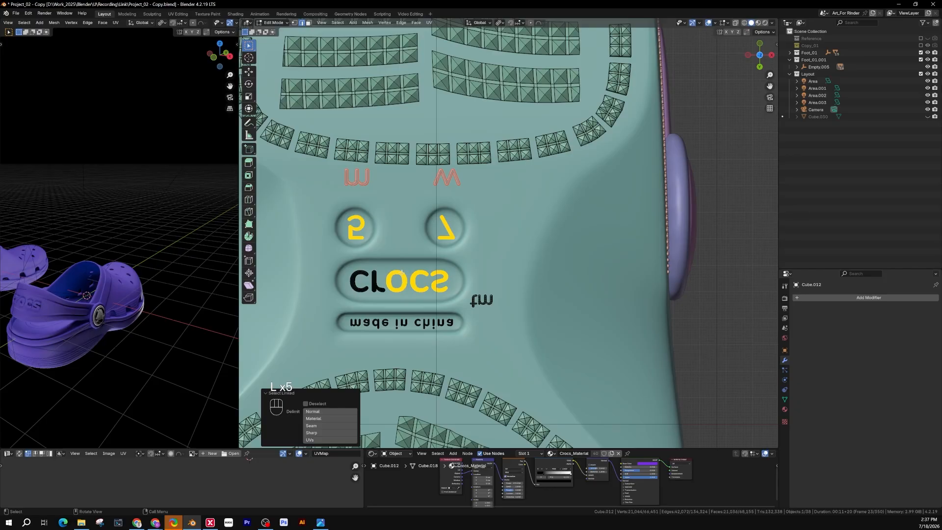
{"action": "key", "text": "l"}
{"action": "key", "text": "l"}
{"action": "key", "text": "p"}
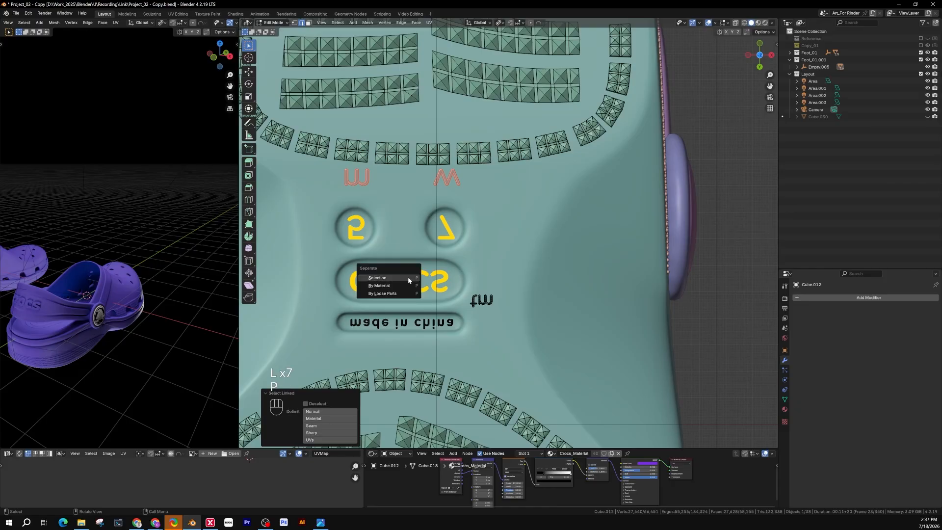
{"action": "left_click", "coordinate": [407, 276]}
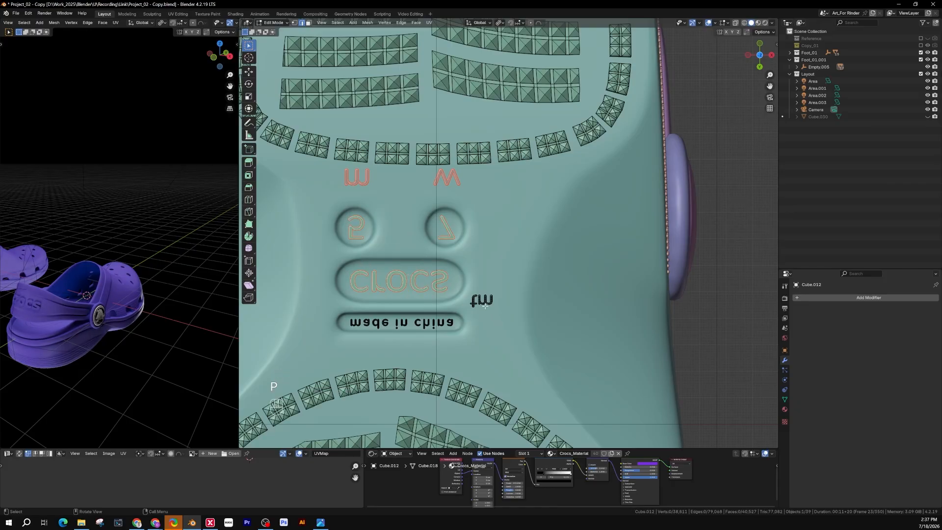
Separate the tm letters beside the crocs lettering from the sole tread mesh
{"action": "key", "text": "l"}
{"action": "key", "text": "l"}
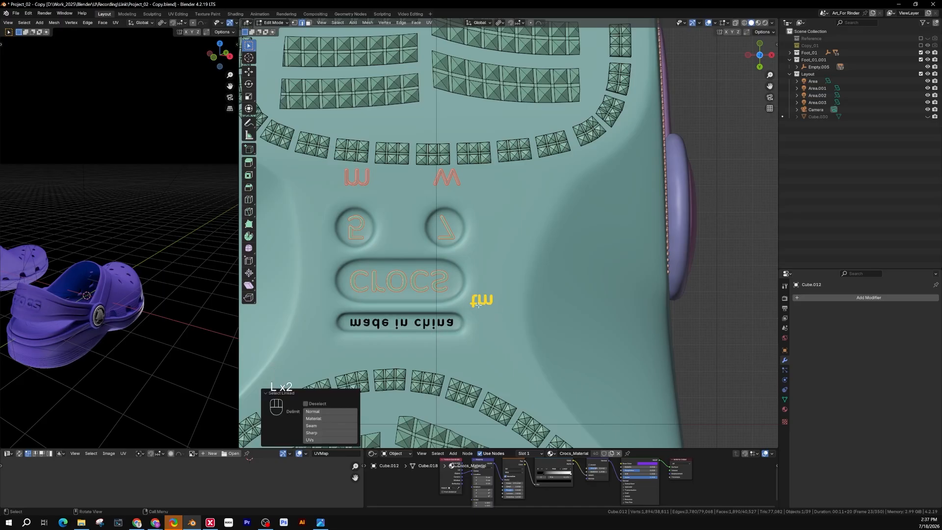
{"action": "key", "text": "p"}
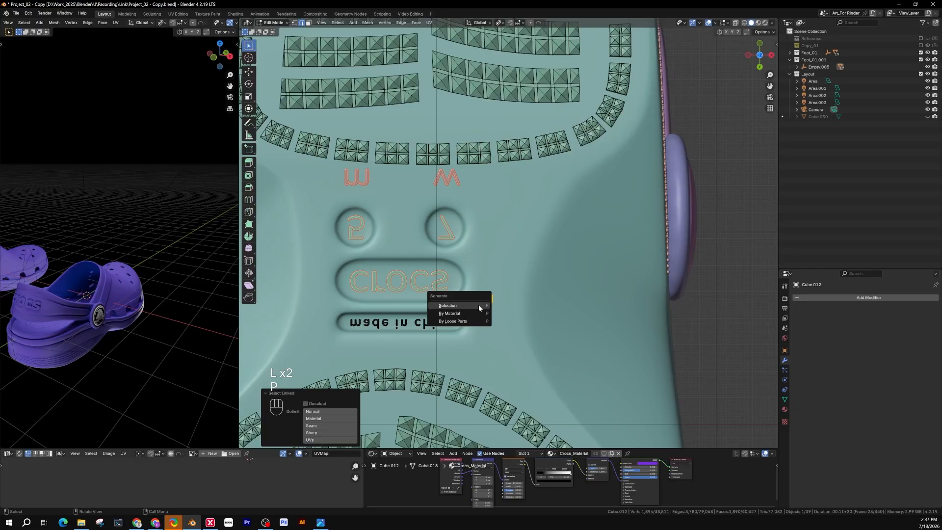
{"action": "left_click", "coordinate": [479, 304]}
Separate all letters of "made in china" from the sole tread mesh into their own object and return to Object Mode
{"action": "scroll", "coordinate": [454, 320], "scroll_direction": "up", "scroll_amount": 2}
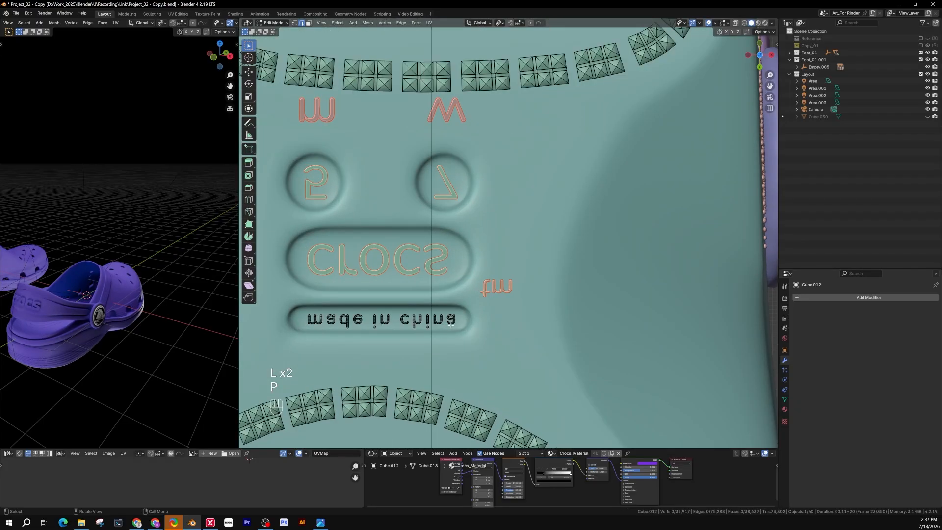
{"action": "middle_click_drag", "start_coordinate": [451, 325], "coordinate": [508, 313], "text": "shift"}
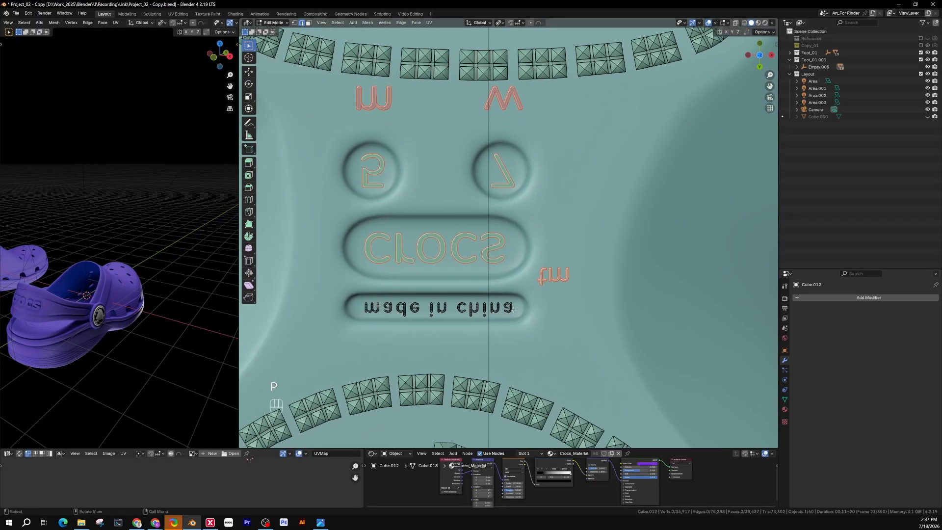
{"action": "key", "text": "l"}
{"action": "key", "text": "l"}
{"action": "key", "text": "l"}
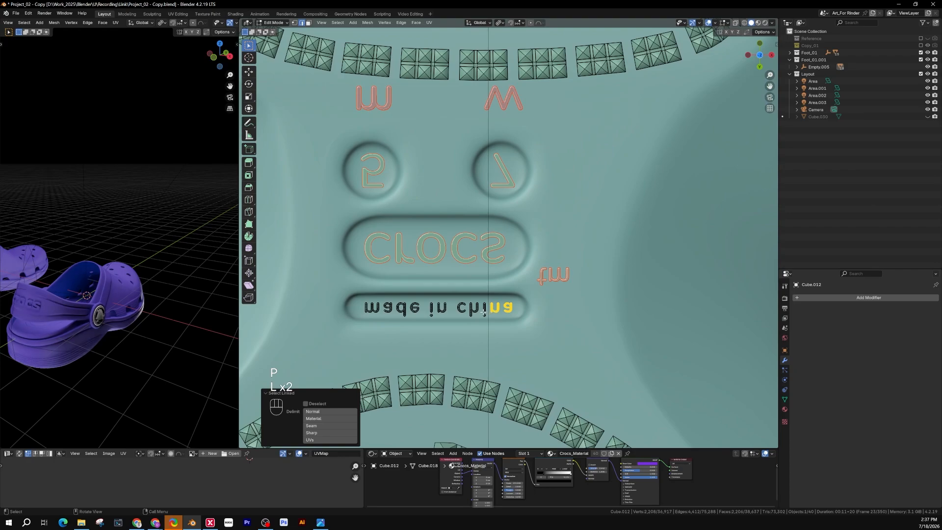
{"action": "key", "text": "l"}
{"action": "key", "text": "l"}
{"action": "key", "text": "l"}
{"action": "key", "text": "l"}
{"action": "key", "text": "l"}
{"action": "key", "text": "l"}
{"action": "key", "text": "l"}
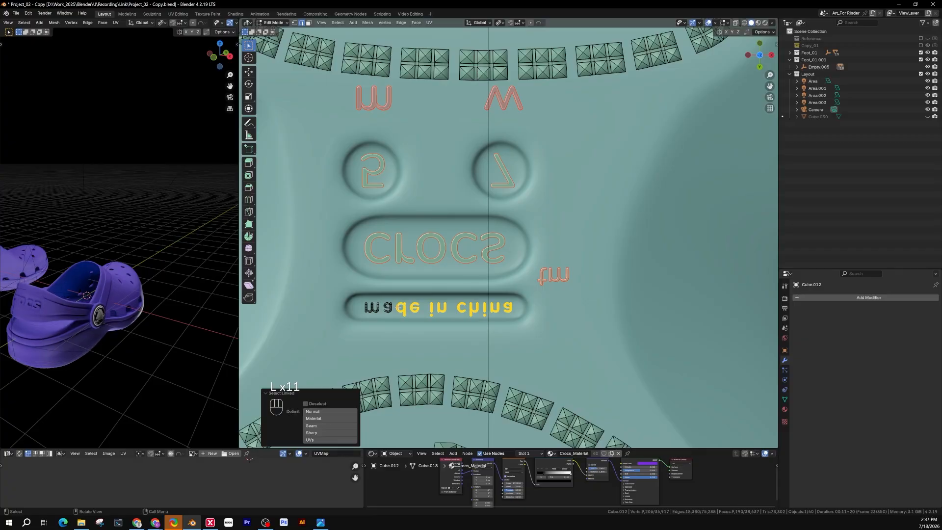
{"action": "key", "text": "l"}
{"action": "key", "text": "l"}
{"action": "key", "text": "p"}
{"action": "left_click", "coordinate": [446, 313]}
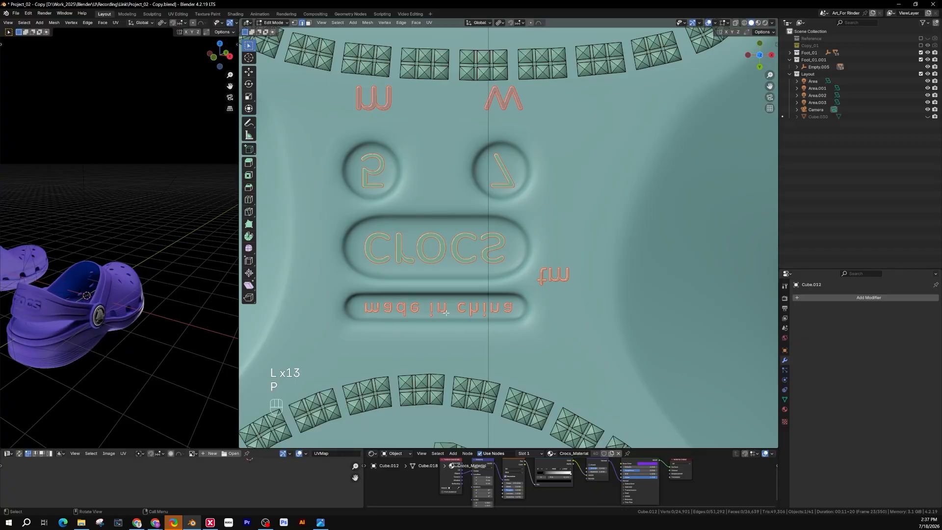
{"action": "scroll", "coordinate": [545, 248], "scroll_direction": "down", "scroll_amount": 4}
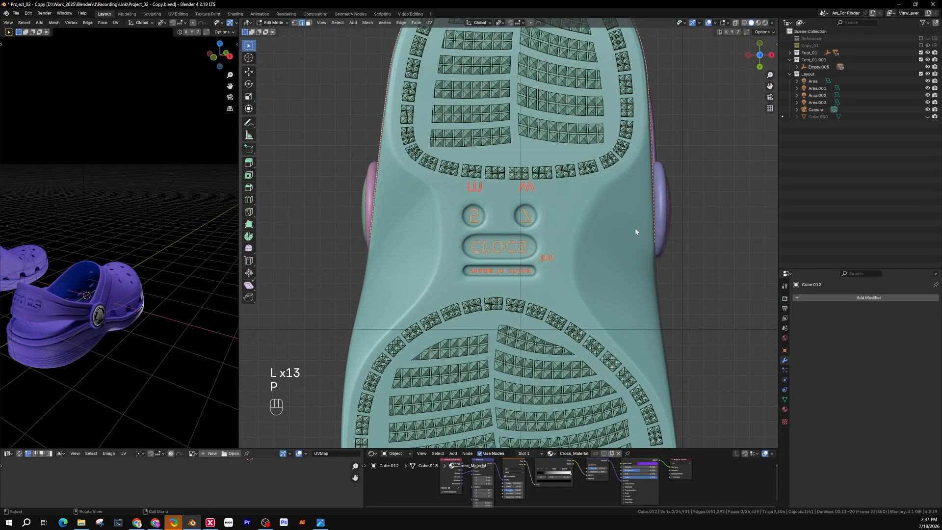
{"action": "key", "text": "Tab"}
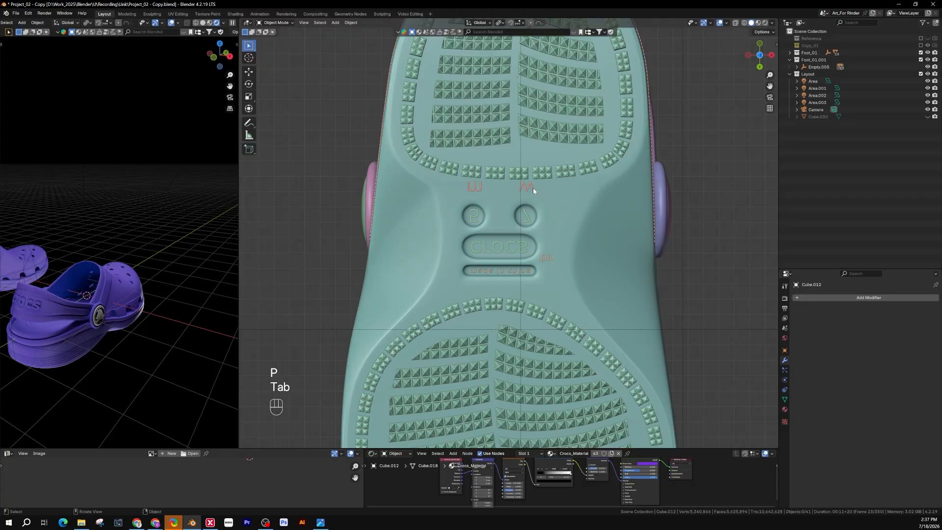
Mirror the separated m and w letters on the duplicate's sole along the global X axis
{"action": "left_click", "coordinate": [532, 188]}
{"action": "scroll", "coordinate": [497, 190], "scroll_direction": "up", "scroll_amount": 2}
{"action": "scroll", "coordinate": [534, 187], "scroll_direction": "down", "scroll_amount": 1}
{"action": "middle_click_drag", "start_coordinate": [555, 188], "coordinate": [527, 208], "text": "shift"}
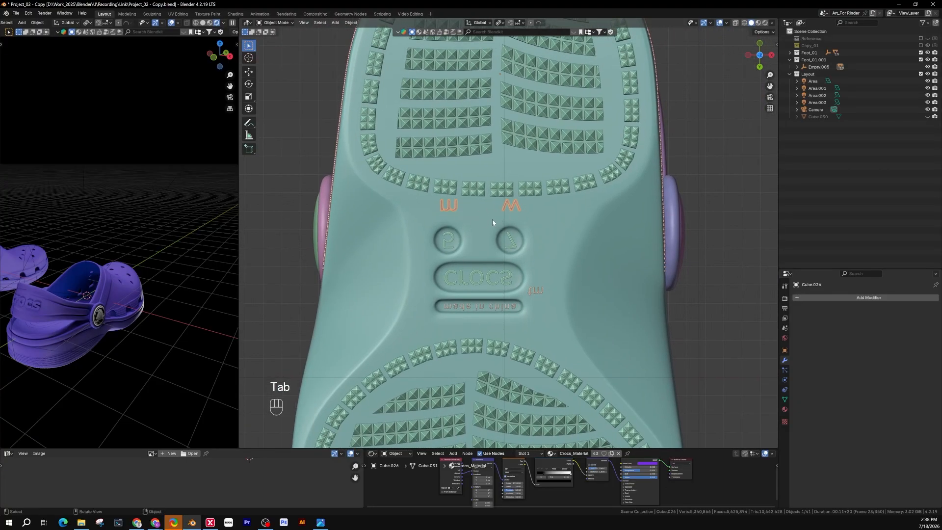
{"action": "key", "text": "ctrl+m"}
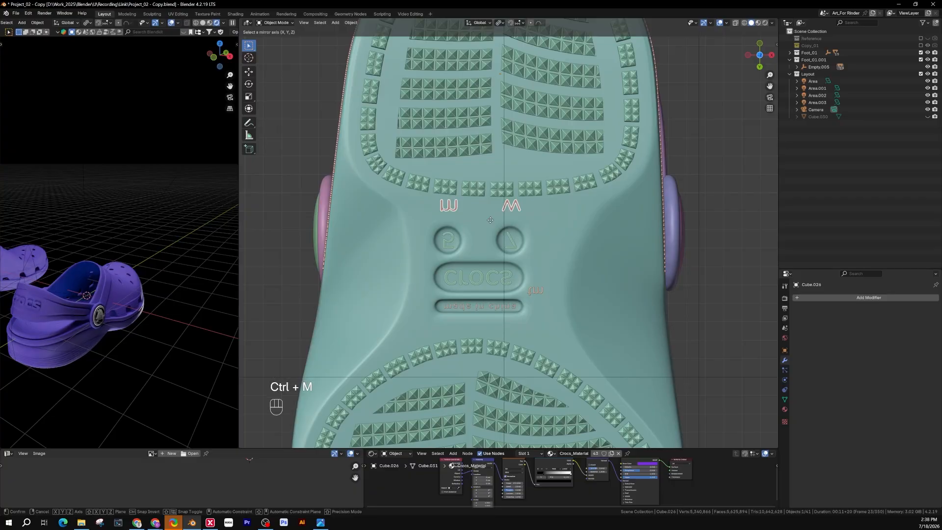
{"action": "key", "text": "x"}
{"action": "key", "text": "Return"}
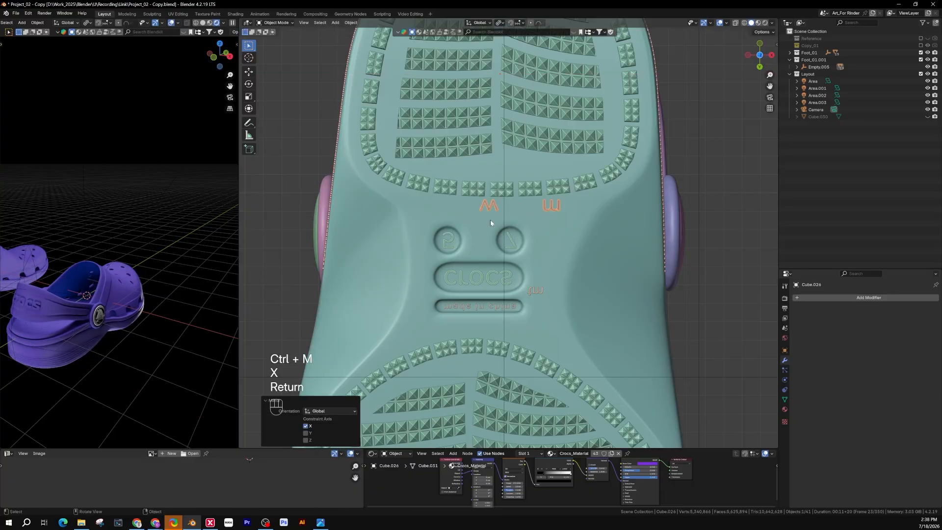
Move the m and w letters within the XY plane about -24.4 cm in X and 1.6 cm in Y, above the size circles
{"action": "key", "text": "g"}
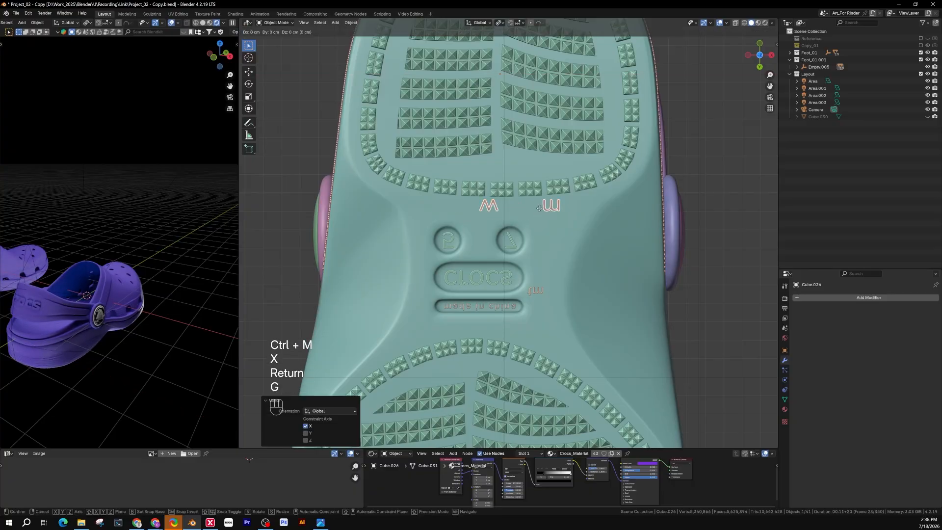
{"action": "key", "text": "shift+z"}
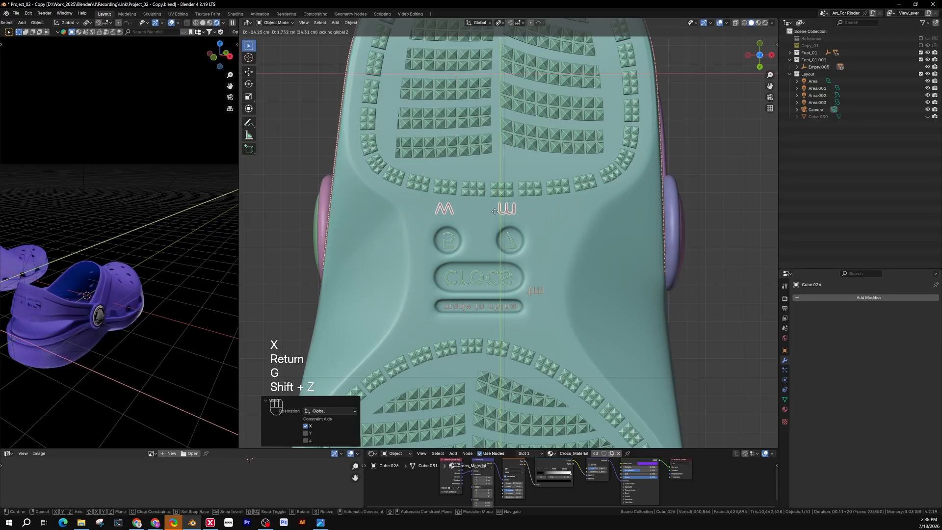
{"action": "left_click", "coordinate": [494, 214]}
Compare the order and placement of the m and w letters with the markings on the original clog's sole
{"action": "scroll", "coordinate": [494, 214], "scroll_direction": "down", "scroll_amount": 6}
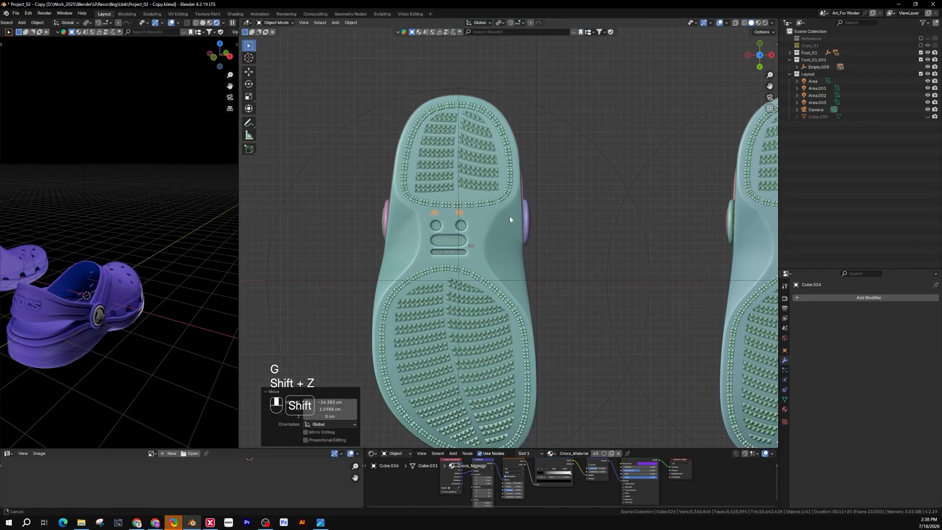
{"action": "middle_click_drag", "start_coordinate": [558, 217], "coordinate": [314, 212], "text": "shift"}
{"action": "scroll", "coordinate": [584, 206], "scroll_direction": "up", "scroll_amount": 5}
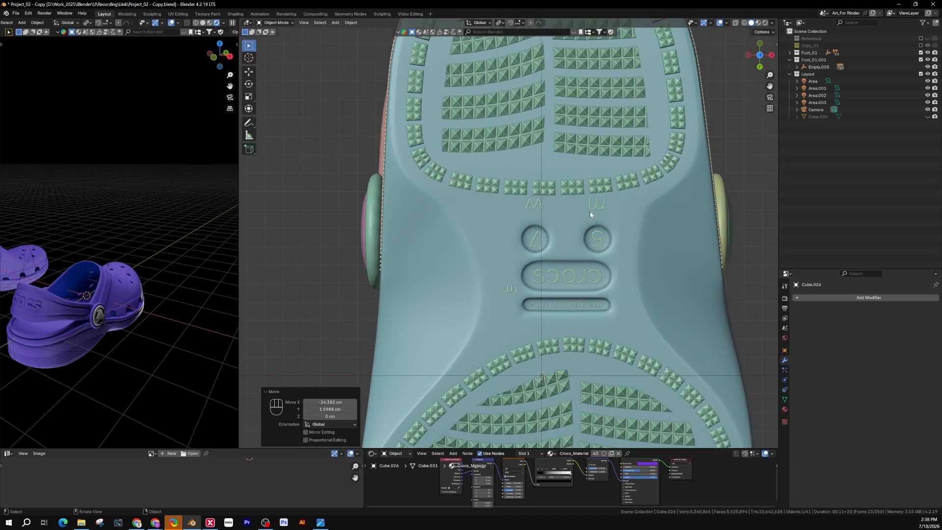
{"action": "scroll", "coordinate": [598, 207], "scroll_direction": "down", "scroll_amount": 5}
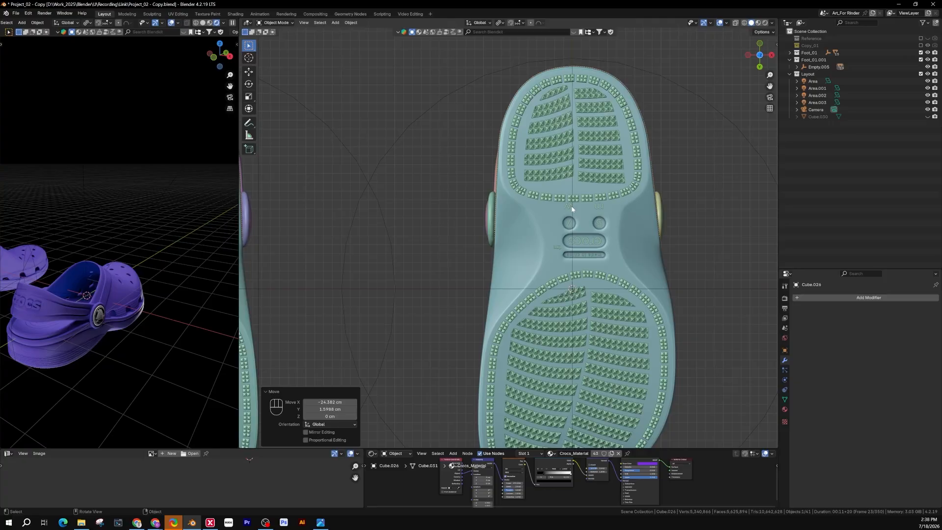
{"action": "middle_click_drag", "start_coordinate": [578, 210], "coordinate": [700, 205], "text": "shift"}
{"action": "middle_click_drag", "start_coordinate": [362, 213], "coordinate": [495, 195], "text": "shift"}
{"action": "scroll", "coordinate": [397, 181], "scroll_direction": "up", "scroll_amount": 4}
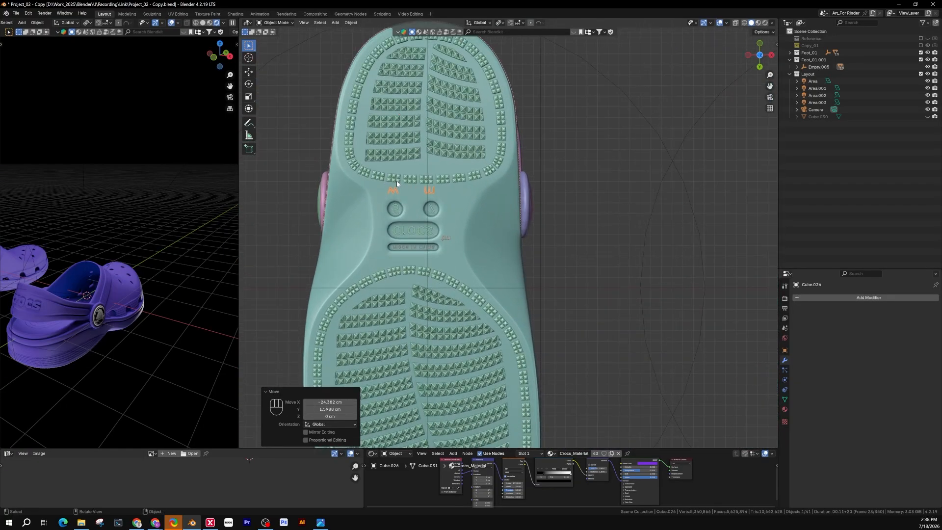
{"action": "scroll", "coordinate": [456, 214], "scroll_direction": "down", "scroll_amount": 2}
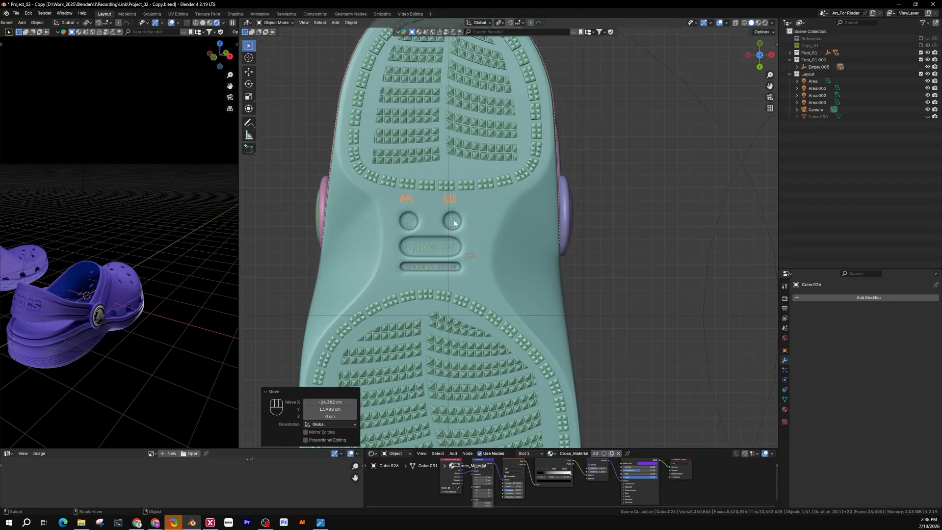
Mirror the duplicate's crocs logo and size numbers along global X and move them about -22.3 cm in X and -0.1 cm in Y, into their recesses
{"action": "left_click", "coordinate": [453, 223]}
{"action": "scroll", "coordinate": [454, 222], "scroll_direction": "up", "scroll_amount": 2}
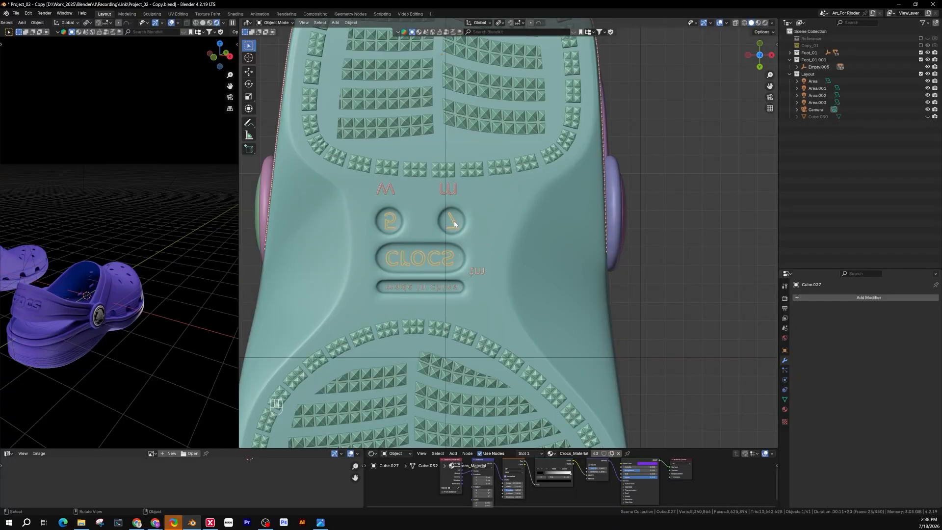
{"action": "key", "text": "ctrl+m"}
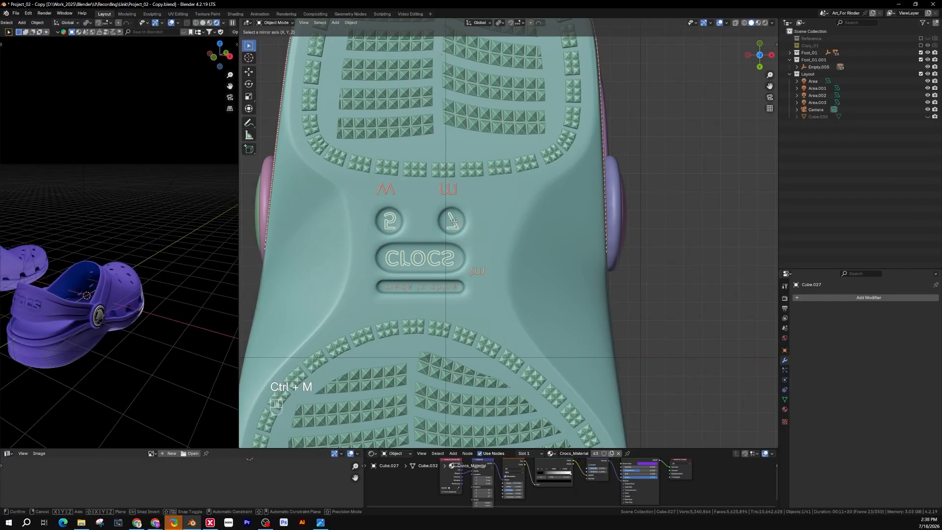
{"action": "key", "text": "x"}
{"action": "key", "text": "Return"}
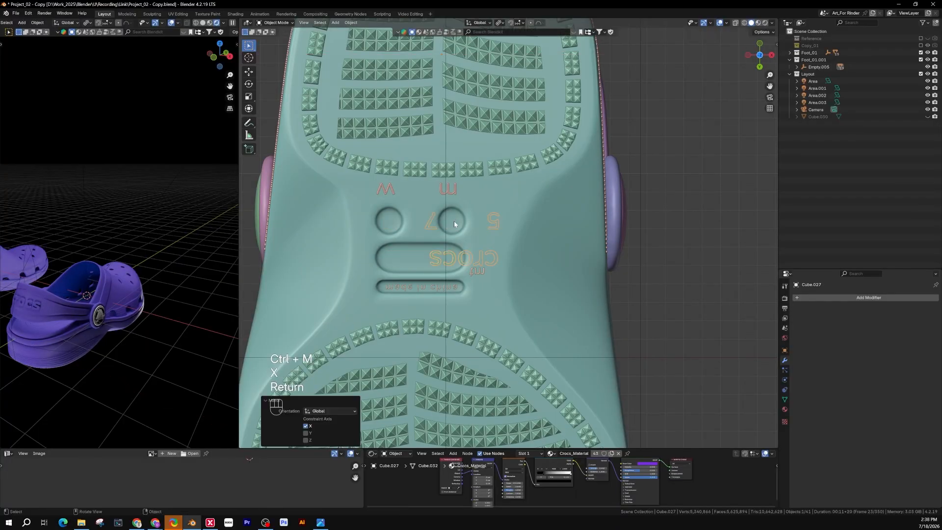
{"action": "key", "text": "g"}
{"action": "key", "text": "shift+z"}
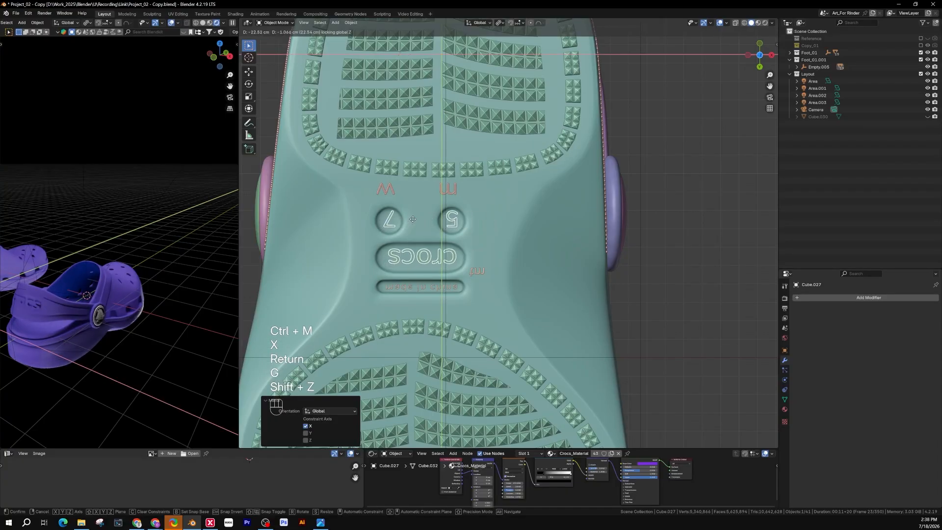
{"action": "left_click", "coordinate": [474, 257]}
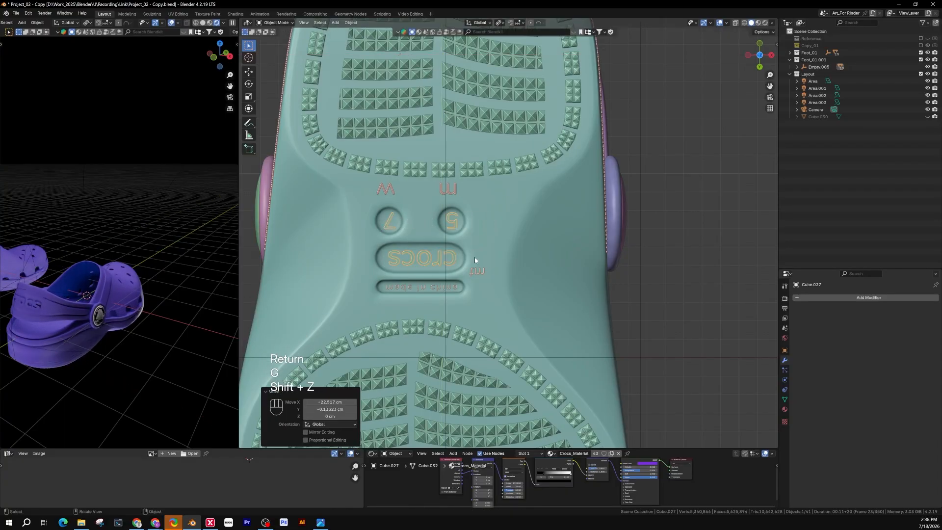
Mirror the tm mark along the global X axis and move it within the XY plane about 38.9 cm in X, beside the crocs logo
{"action": "left_click", "coordinate": [477, 272]}
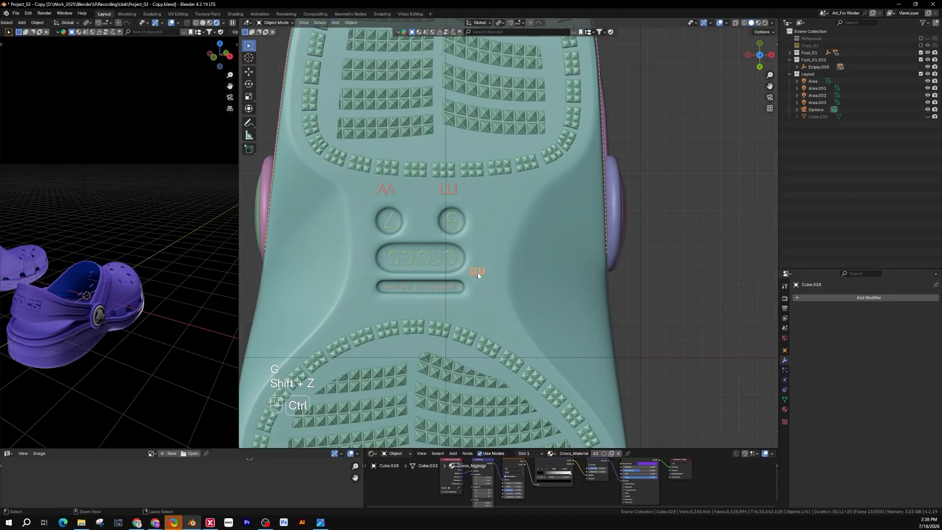
{"action": "key", "text": "ctrl+m"}
{"action": "key", "text": "x"}
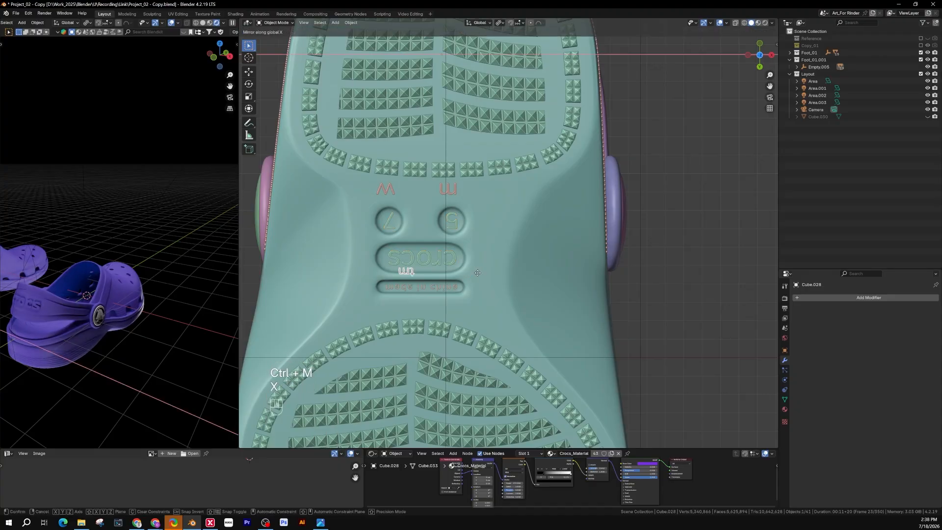
{"action": "key", "text": "Return"}
{"action": "key", "text": "g"}
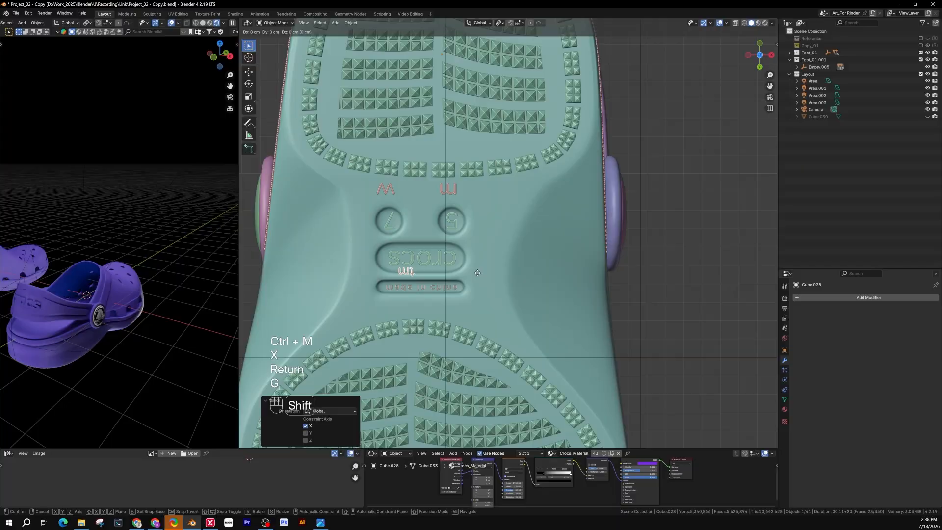
{"action": "key", "text": "shift+z"}
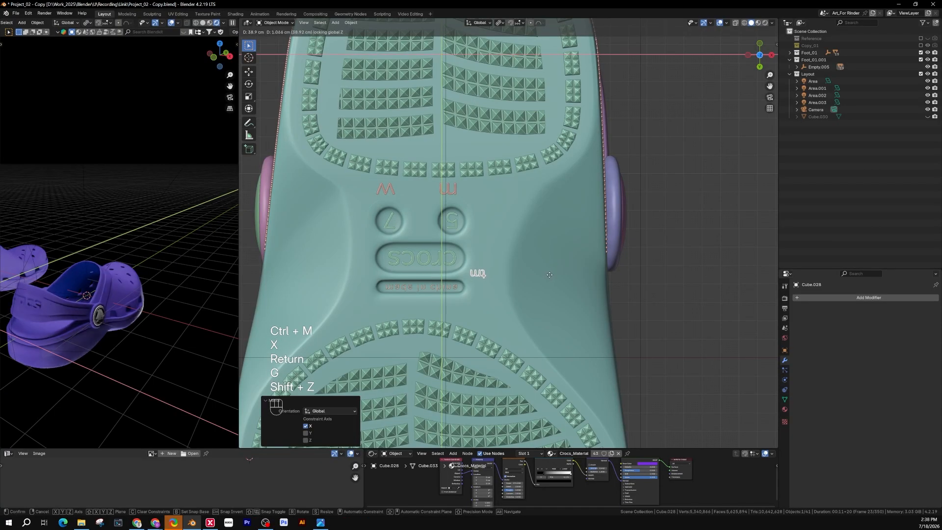
{"action": "left_click", "coordinate": [498, 288]}
Mirror the "made in china" text along global X and move it about -22.1 cm in X and -0.3 cm in Y, into its slot
{"action": "left_click", "coordinate": [458, 289]}
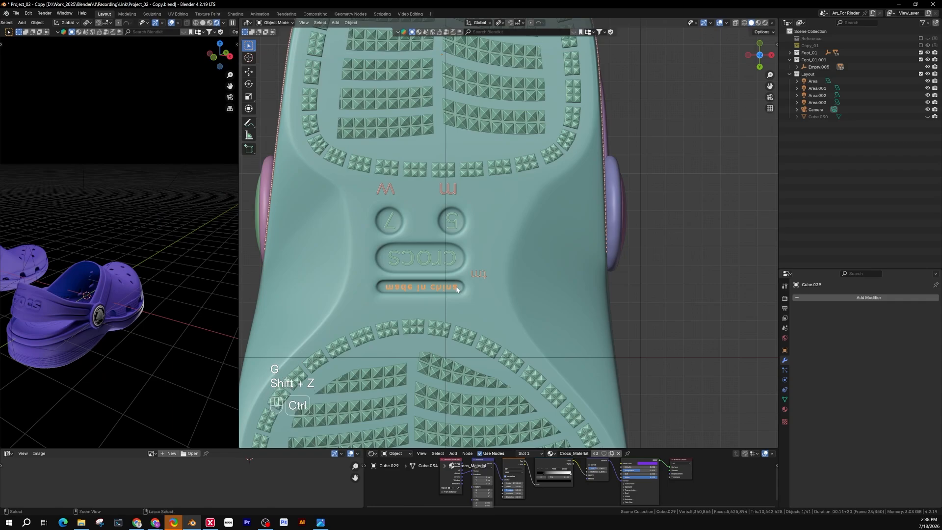
{"action": "key", "text": "ctrl+m"}
{"action": "key", "text": "x"}
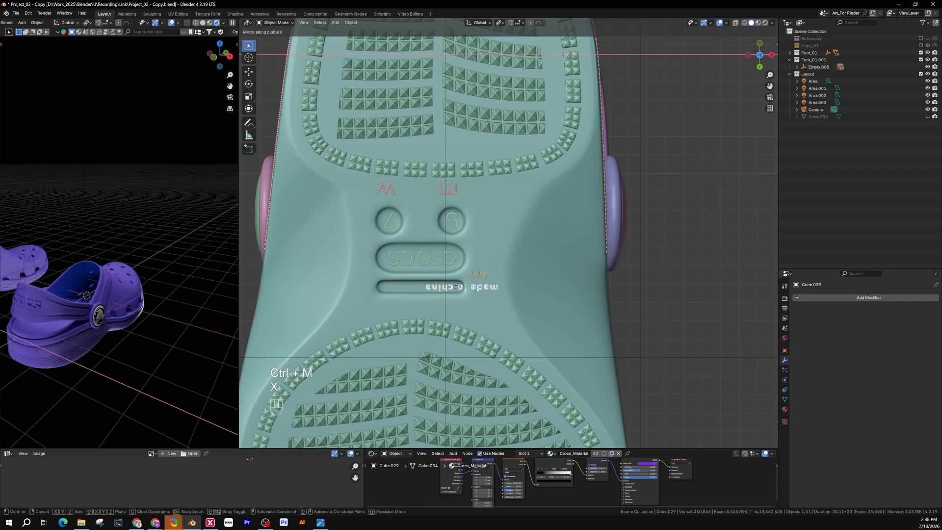
{"action": "key", "text": "Return"}
{"action": "key", "text": "g"}
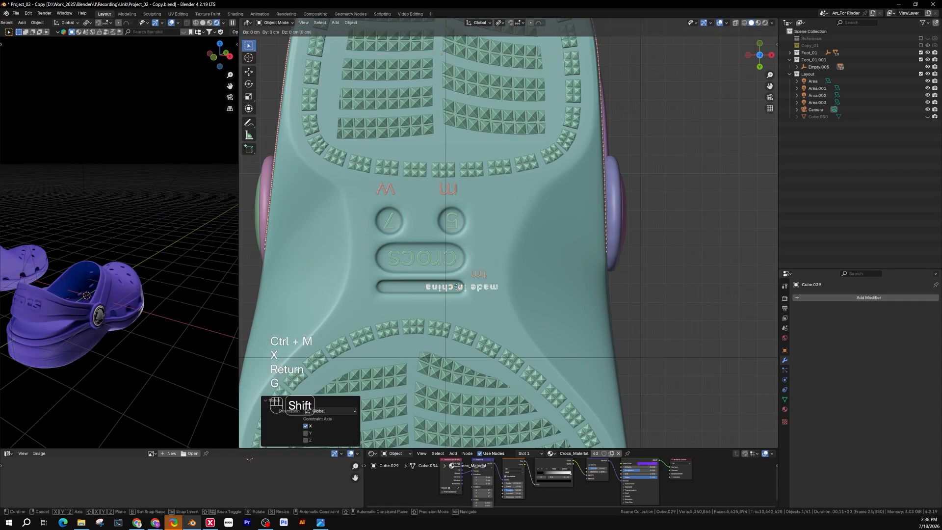
{"action": "key", "text": "shift+z"}
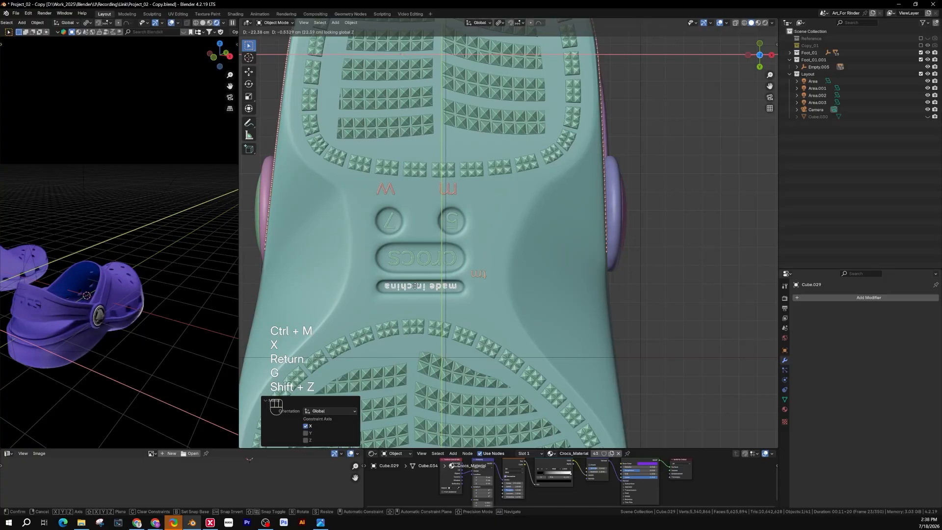
{"action": "left_click", "coordinate": [416, 286]}
Compare the lettering layout on the duplicate's sole with the markings on the original clog's sole
{"action": "scroll", "coordinate": [416, 286], "scroll_direction": "down", "scroll_amount": 5}
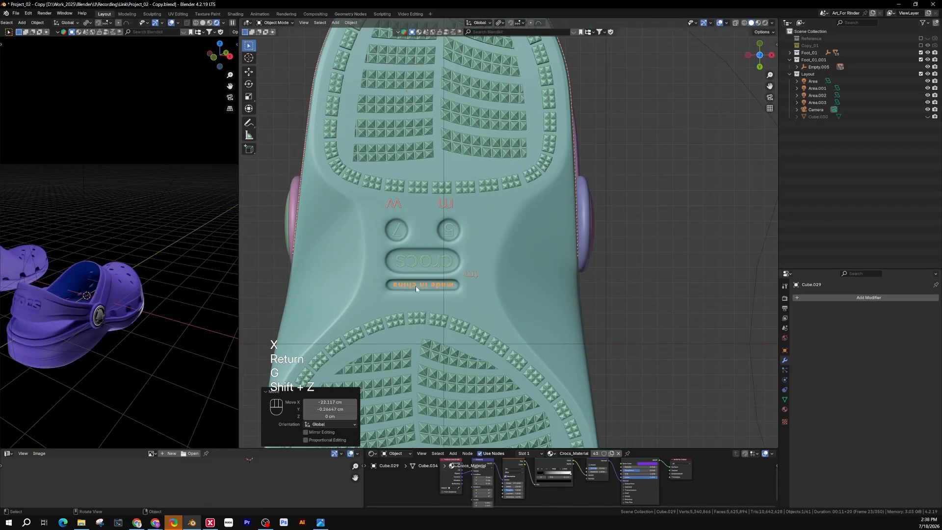
{"action": "middle_click_drag", "start_coordinate": [487, 284], "coordinate": [446, 279], "text": "shift"}
{"action": "scroll", "coordinate": [413, 257], "scroll_direction": "up", "scroll_amount": 2}
{"action": "middle_click_drag", "start_coordinate": [507, 256], "coordinate": [329, 252], "text": "shift"}
{"action": "scroll", "coordinate": [428, 255], "scroll_direction": "down", "scroll_amount": 2}
{"action": "middle_click_drag", "start_coordinate": [551, 259], "coordinate": [616, 255], "text": "shift"}
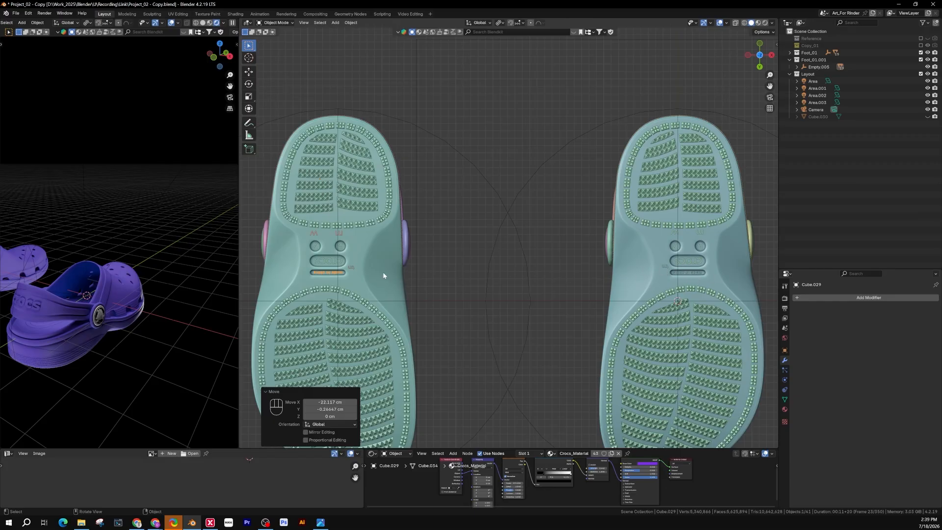
{"action": "scroll", "coordinate": [347, 275], "scroll_direction": "up", "scroll_amount": 2}
{"action": "scroll", "coordinate": [463, 279], "scroll_direction": "down", "scroll_amount": 2}
Join the "made in china" text, tm mark, crocs logo with size numbers, and m and w letters into one object
{"action": "left_click", "coordinate": [466, 279]}
{"action": "scroll", "coordinate": [368, 273], "scroll_direction": "up", "scroll_amount": 6}
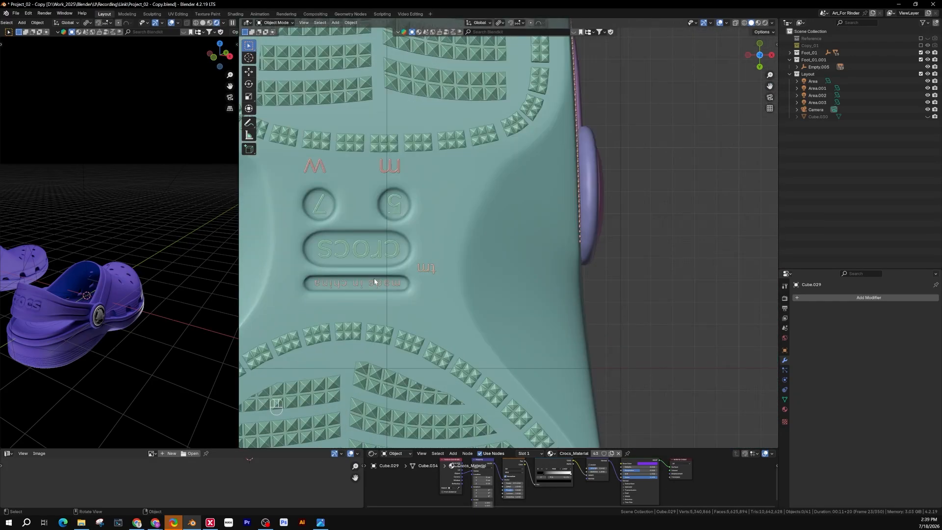
{"action": "scroll", "coordinate": [373, 282], "scroll_direction": "up", "scroll_amount": 1}
{"action": "left_click", "coordinate": [371, 283]}
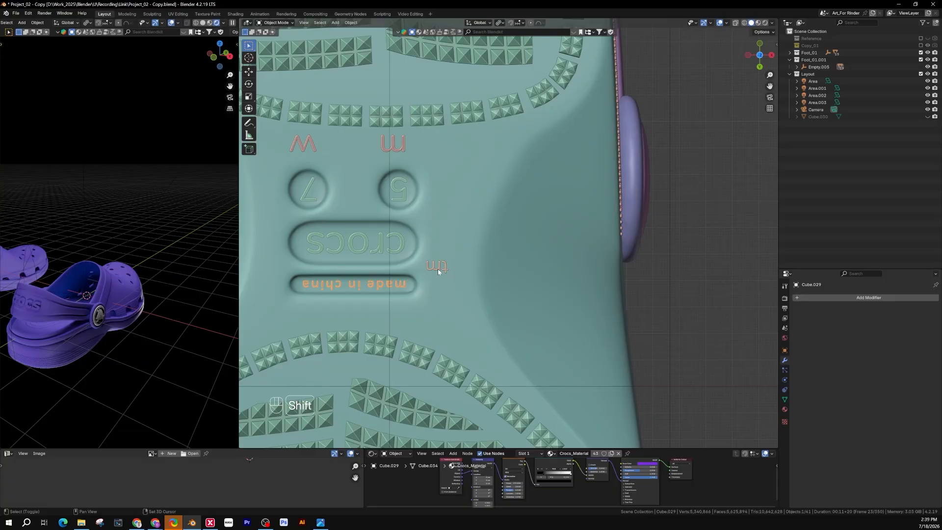
{"action": "left_click", "coordinate": [437, 269], "text": "shift"}
{"action": "left_click", "coordinate": [403, 247], "text": "shift"}
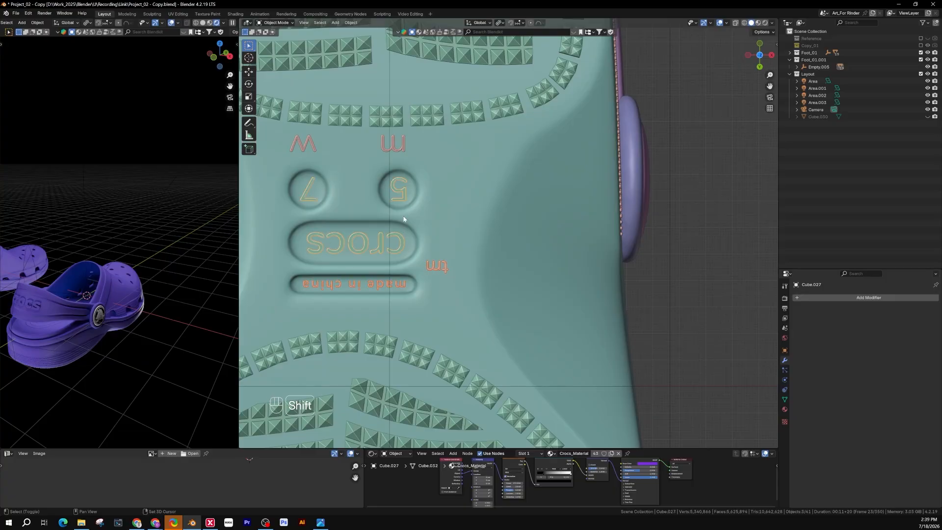
{"action": "left_click", "coordinate": [403, 145], "text": "shift"}
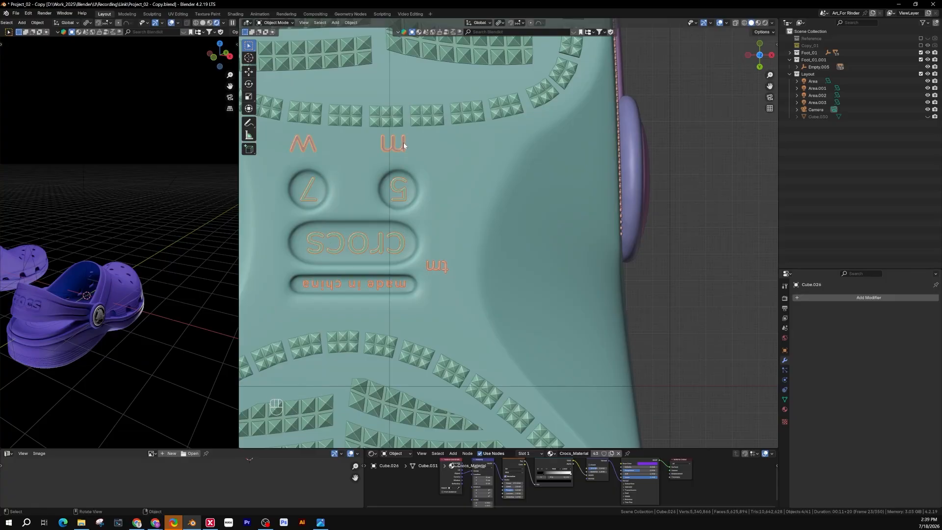
{"action": "key", "text": "ctrl+j"}
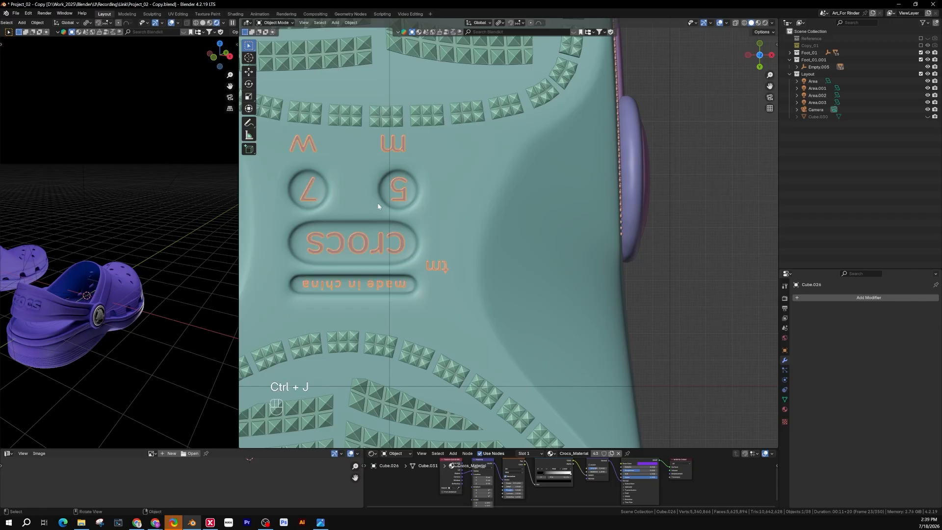
Join the combined lettering into the duplicate's sole tread mesh and check the merged mesh in Edit Mode
{"action": "left_click", "coordinate": [421, 122], "text": "shift"}
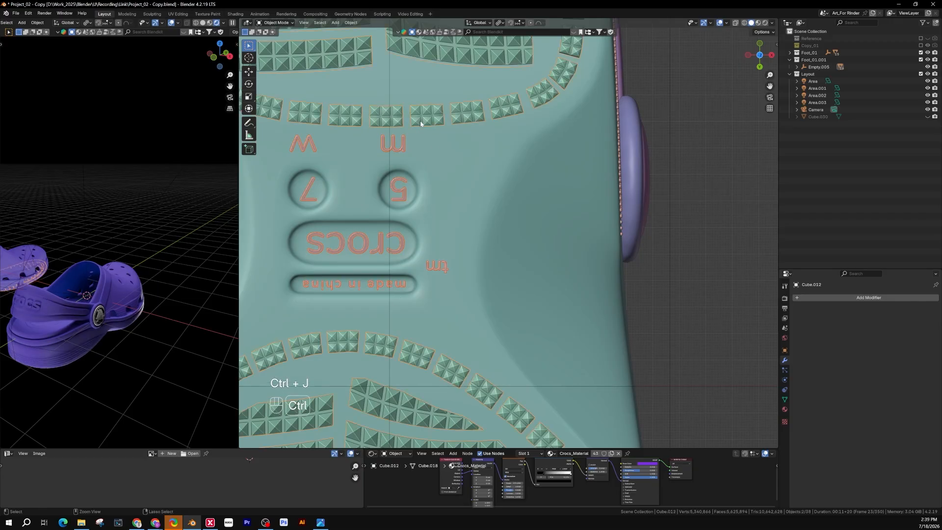
{"action": "key", "text": "ctrl+j"}
{"action": "left_click", "coordinate": [618, 283]}
{"action": "scroll", "coordinate": [387, 242], "scroll_direction": "down", "scroll_amount": 1}
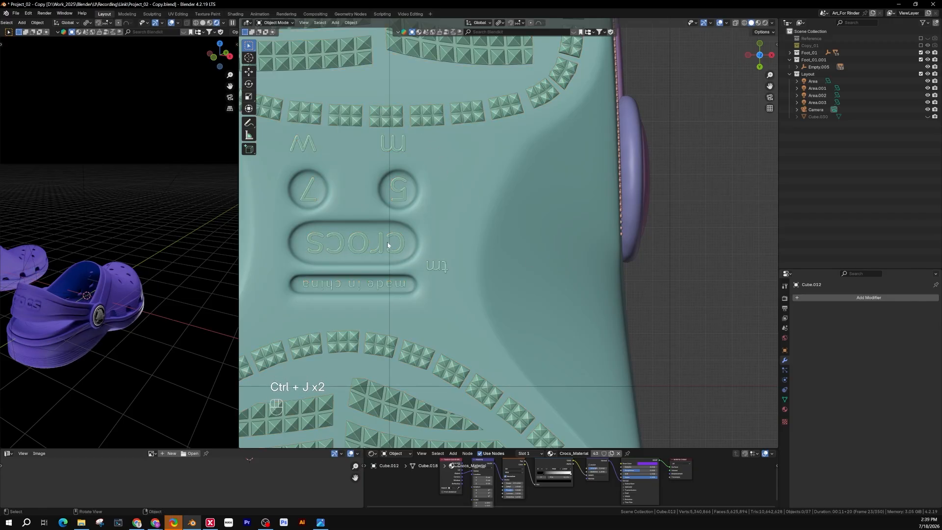
{"action": "scroll", "coordinate": [402, 225], "scroll_direction": "down", "scroll_amount": 5}
{"action": "key", "text": "Tab"}
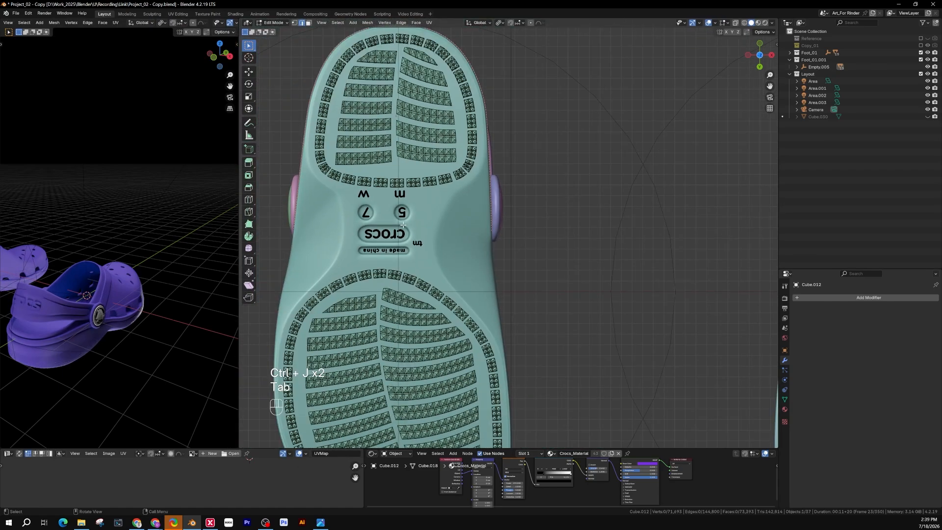
{"action": "key", "text": "Tab"}
{"action": "scroll", "coordinate": [560, 247], "scroll_direction": "down", "scroll_amount": 2}
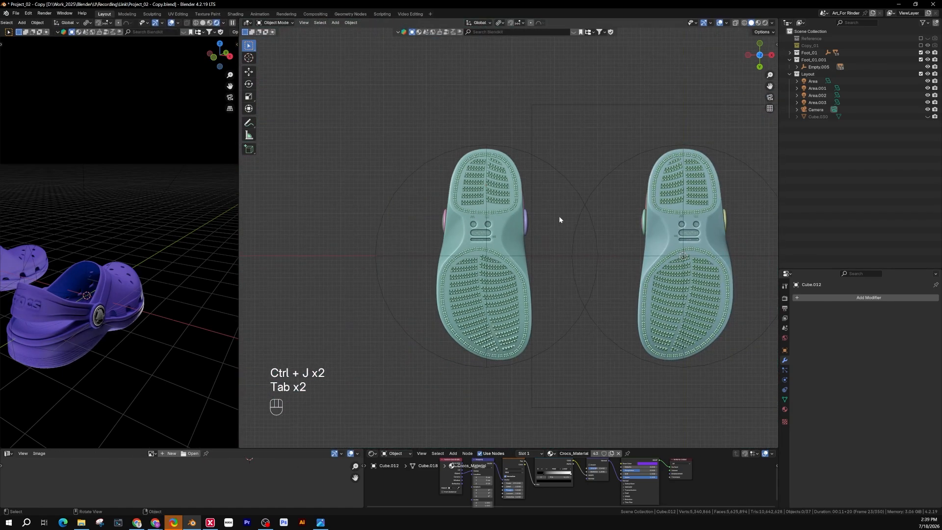
Unhide the room backdrop, turn off overlays in the rendered viewport and inspect both clogs from several sides
{"action": "middle_click_drag", "start_coordinate": [558, 216], "coordinate": [422, 324]}
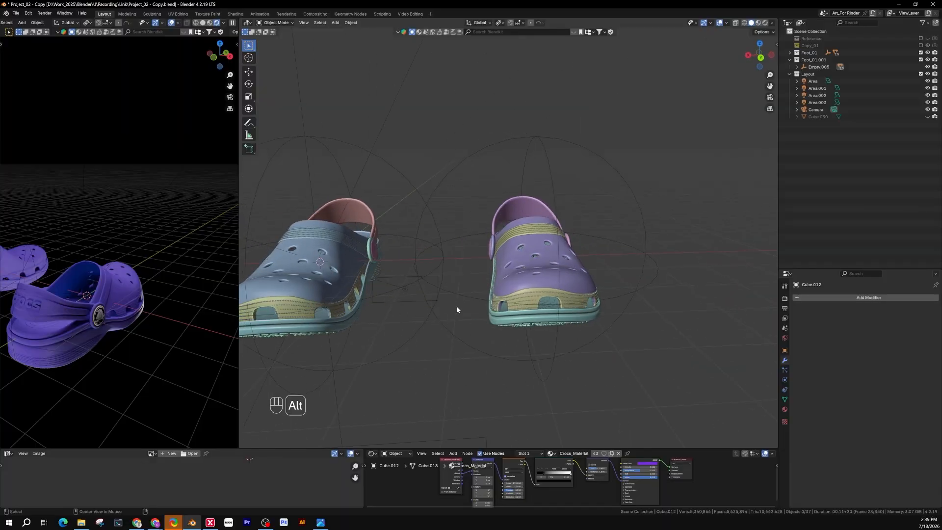
{"action": "key", "text": "alt+h"}
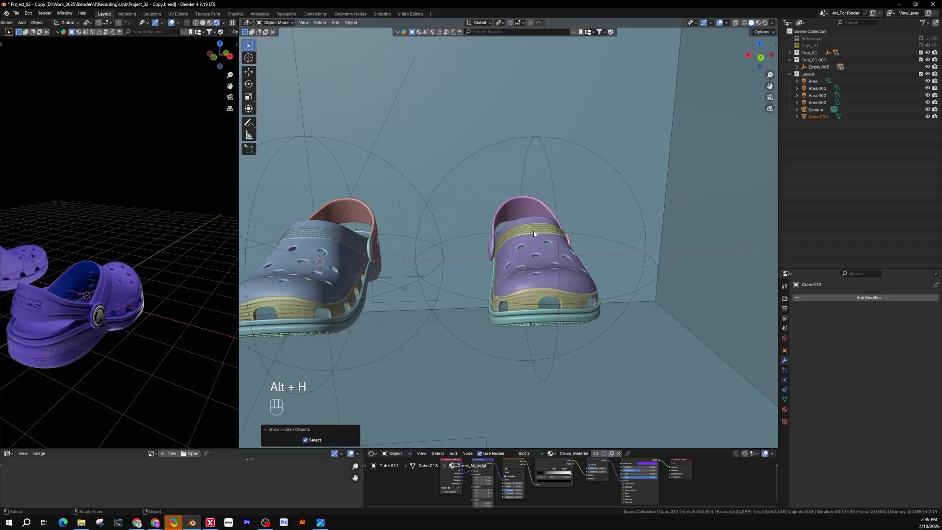
{"action": "middle_click_drag", "start_coordinate": [127, 291], "coordinate": [219, 277], "text": "shift"}
{"action": "middle_click_drag", "start_coordinate": [178, 284], "coordinate": [142, 280]}
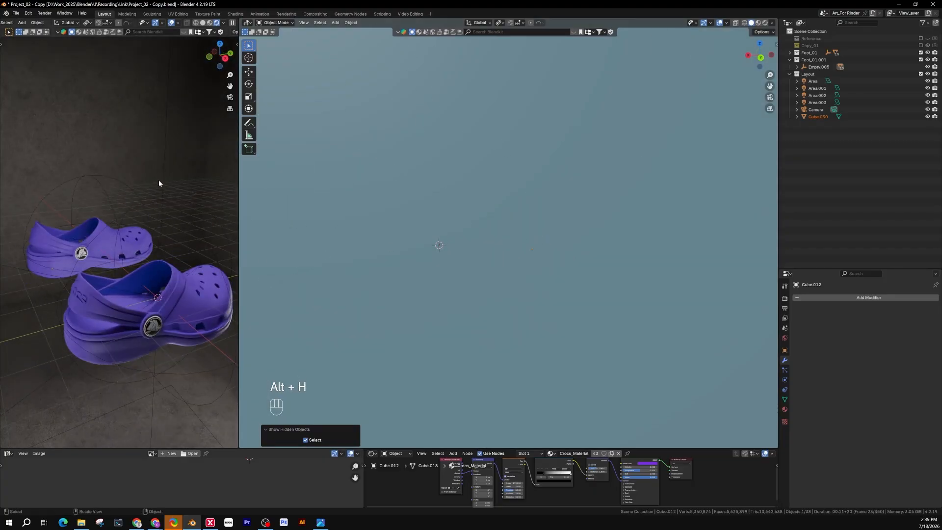
{"action": "left_click", "coordinate": [174, 22]}
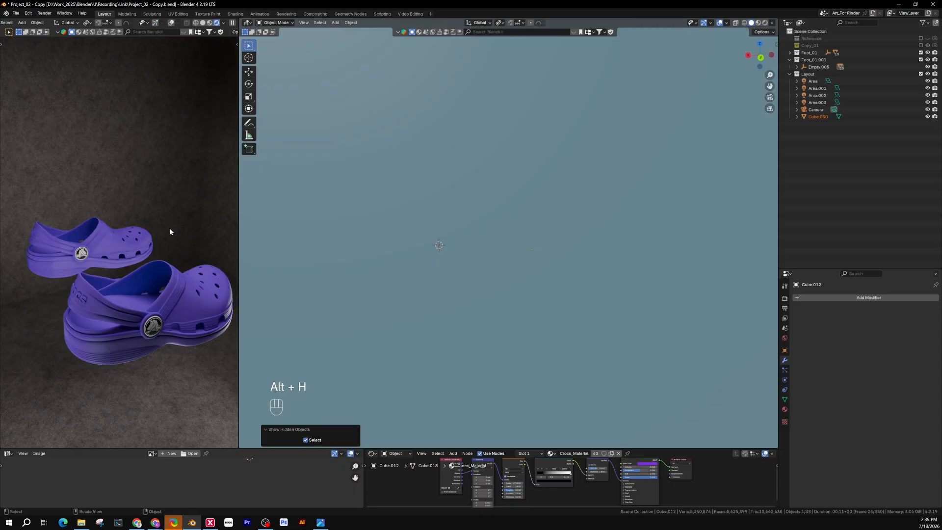
{"action": "middle_click_drag", "start_coordinate": [169, 232], "coordinate": [158, 299]}
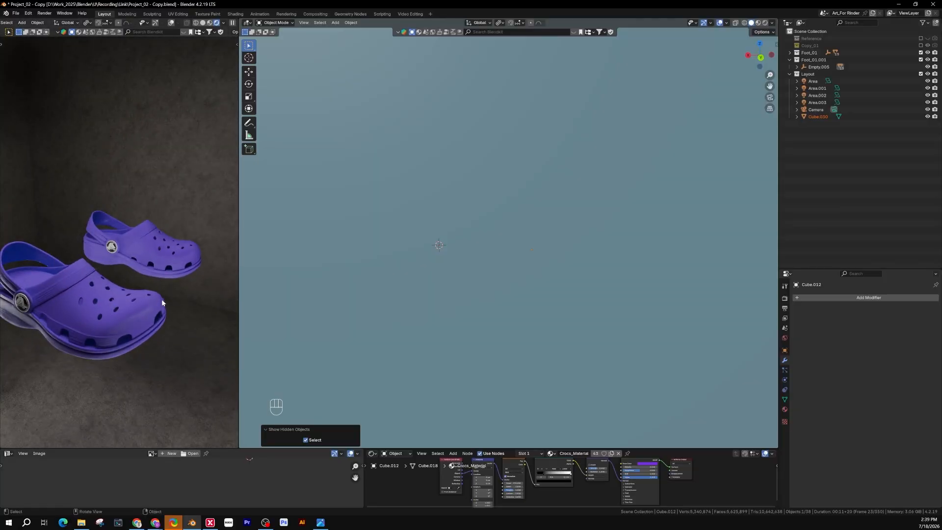
{"action": "key", "text": "ctrl"}
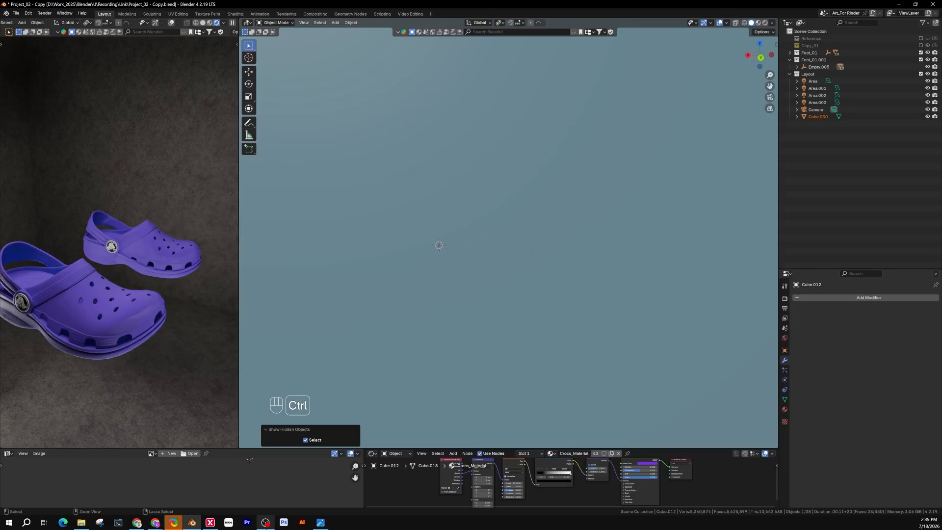